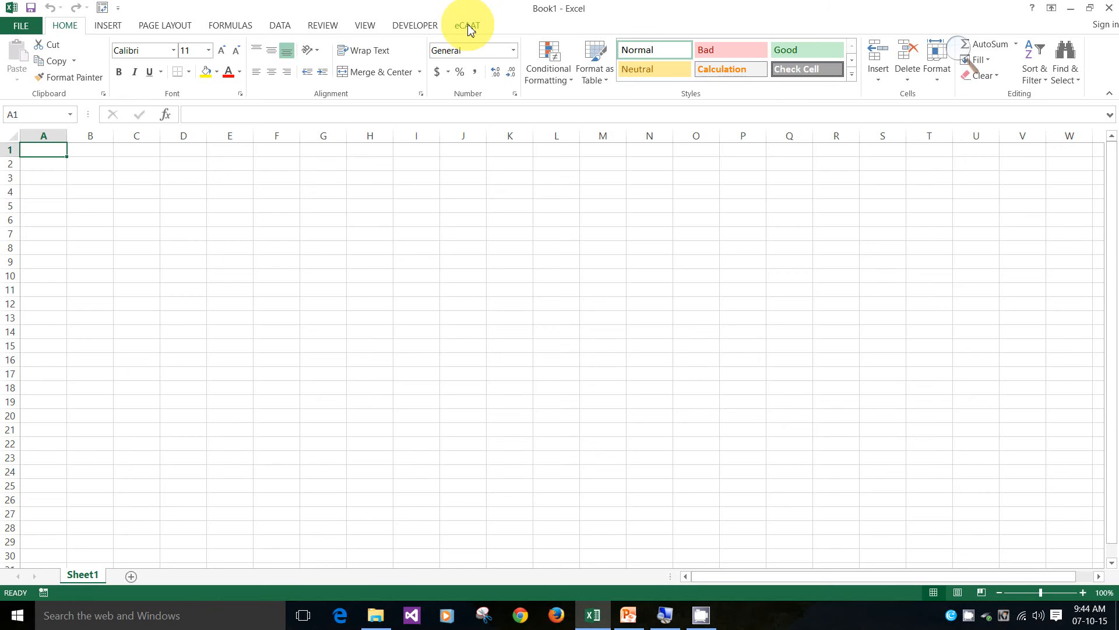
Open the Guidelines document from the eCAAT add-in's help and maximize its window
{"action": "left_click", "coordinate": [468, 28]}
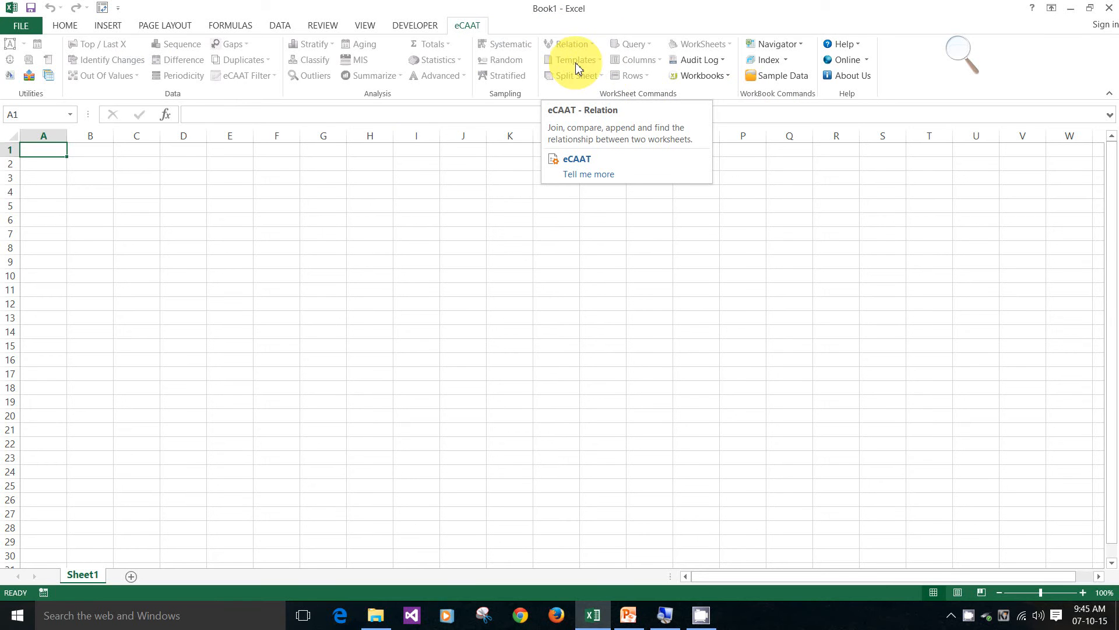
{"action": "left_click", "coordinate": [860, 47]}
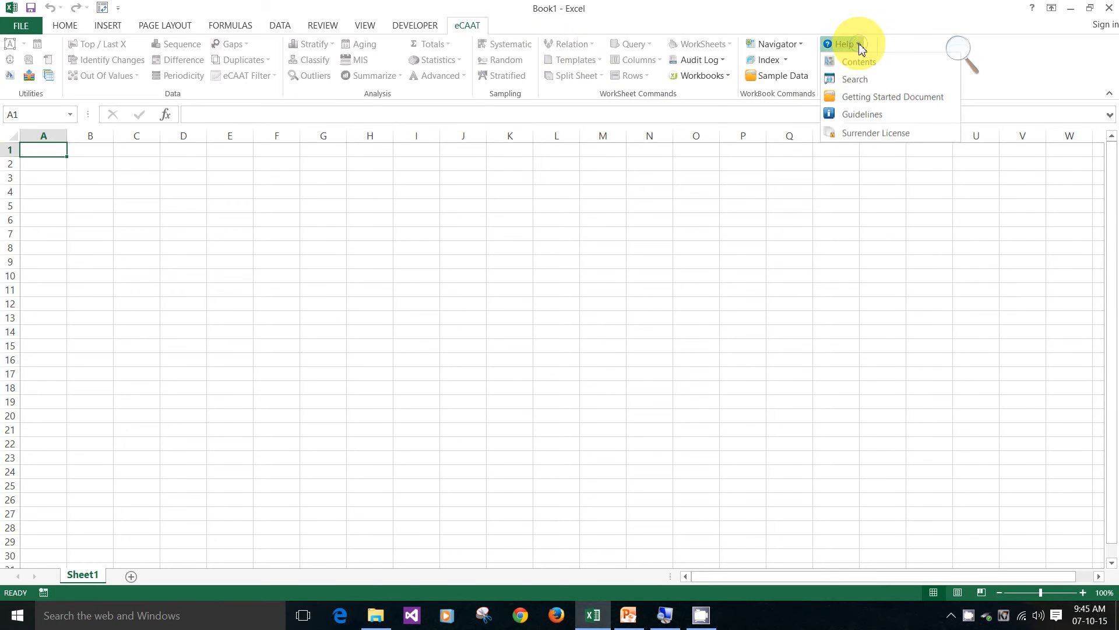
{"action": "left_click", "coordinate": [870, 115]}
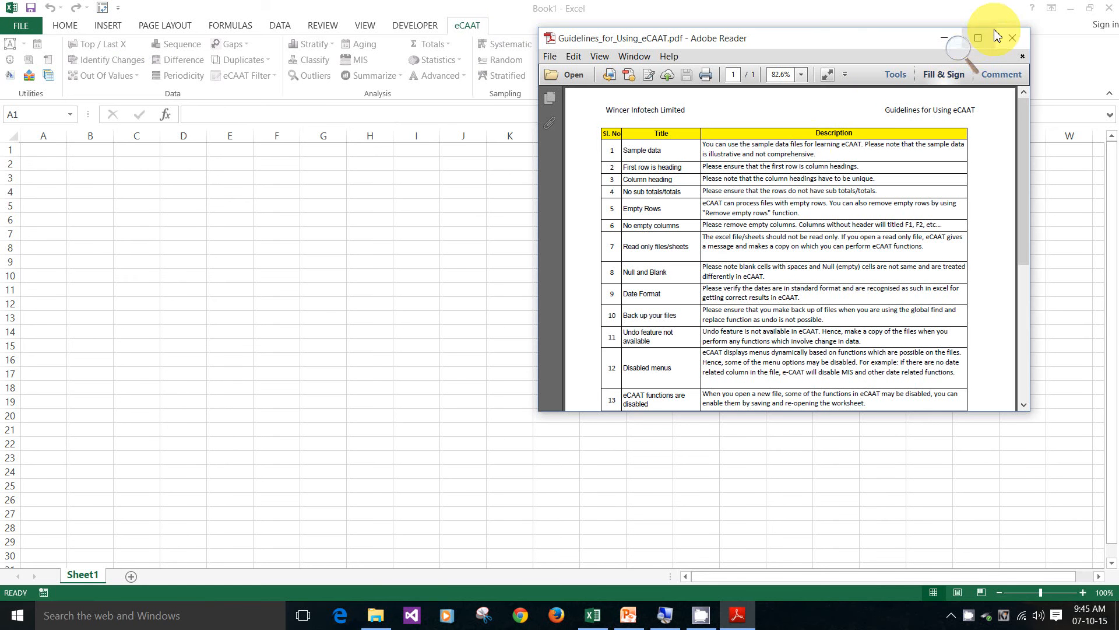
{"action": "left_click", "coordinate": [977, 36]}
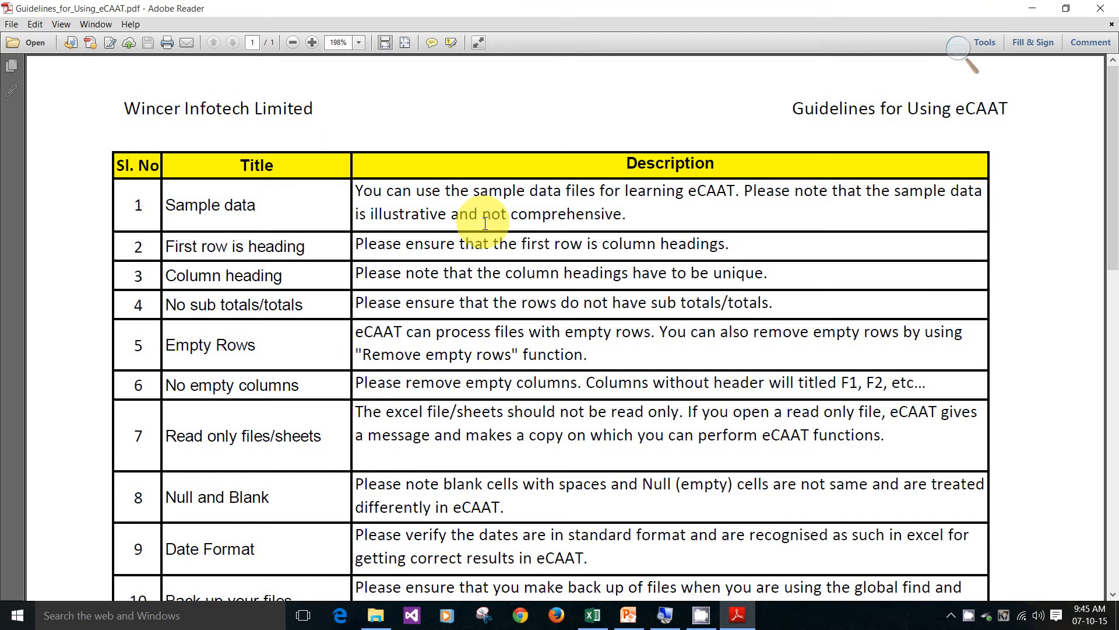
Read through the eCAAT usage guidelines from the sample data entry to the setup entry, and minimize the document
{"action": "scroll", "coordinate": [485, 224], "scroll_direction": "down", "scroll_amount": 1}
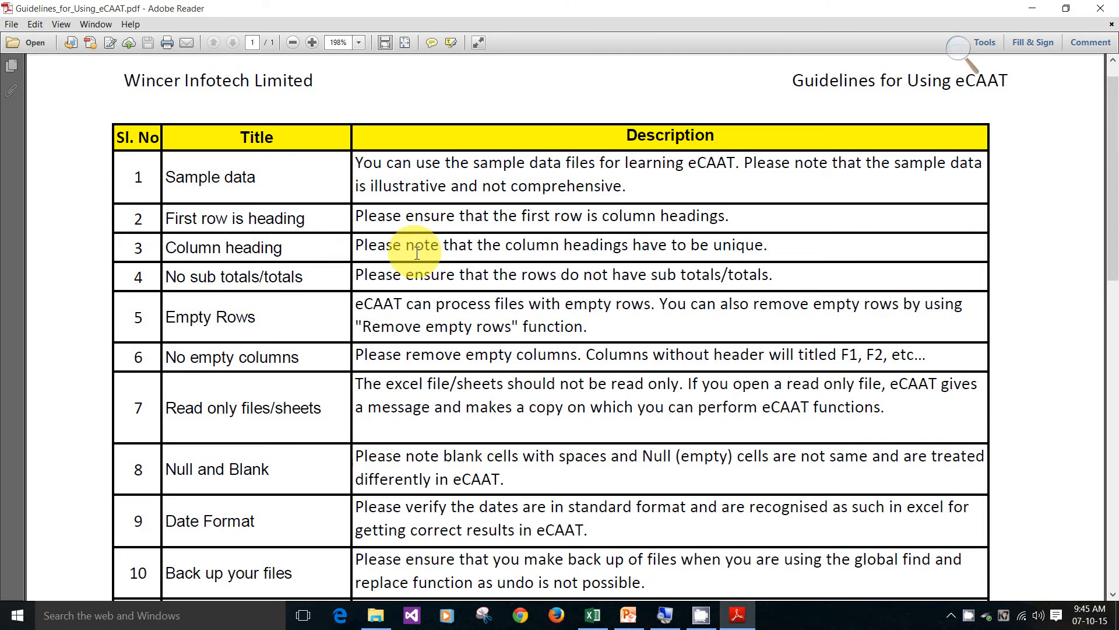
{"action": "scroll", "coordinate": [408, 251], "scroll_direction": "down", "scroll_amount": 1}
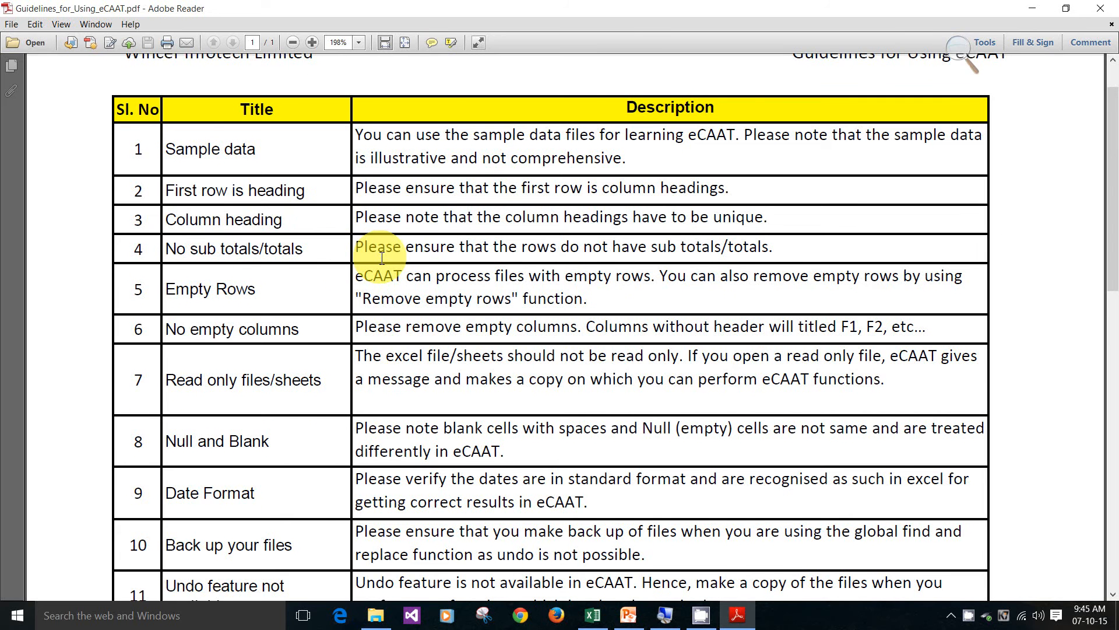
{"action": "scroll", "coordinate": [382, 258], "scroll_direction": "down", "scroll_amount": 2}
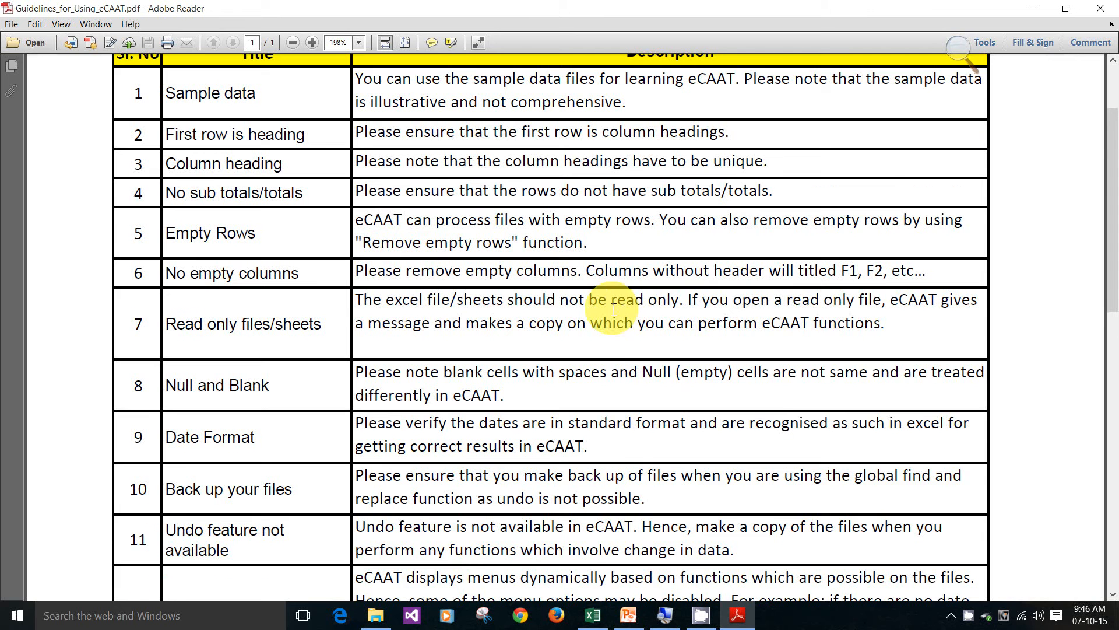
{"action": "scroll", "coordinate": [634, 316], "scroll_direction": "down", "scroll_amount": 1}
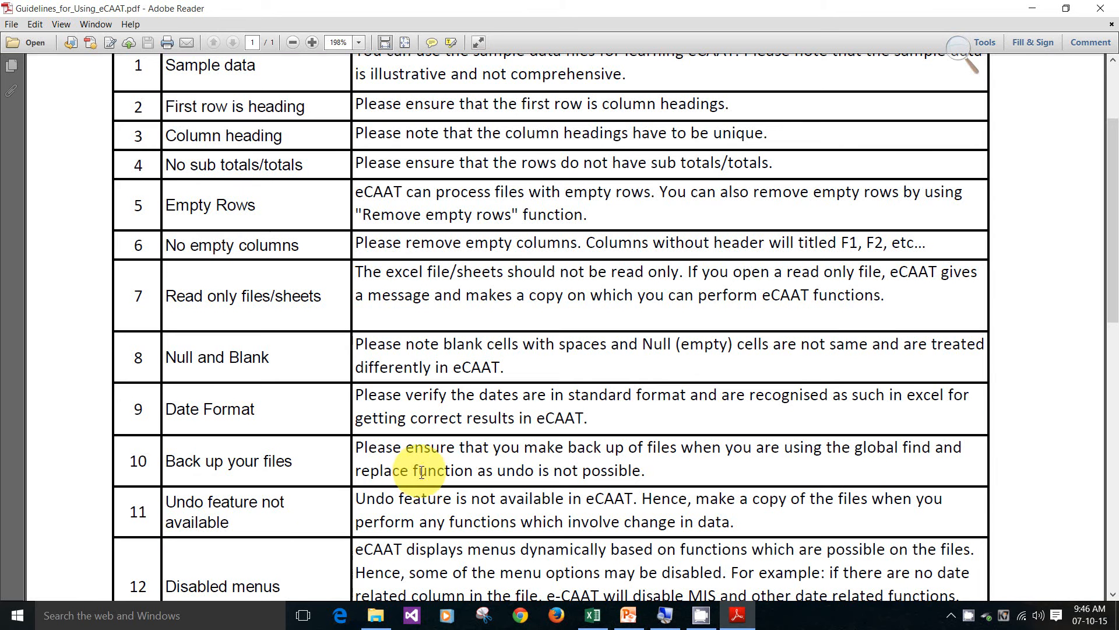
{"action": "scroll", "coordinate": [418, 474], "scroll_direction": "down", "scroll_amount": 4}
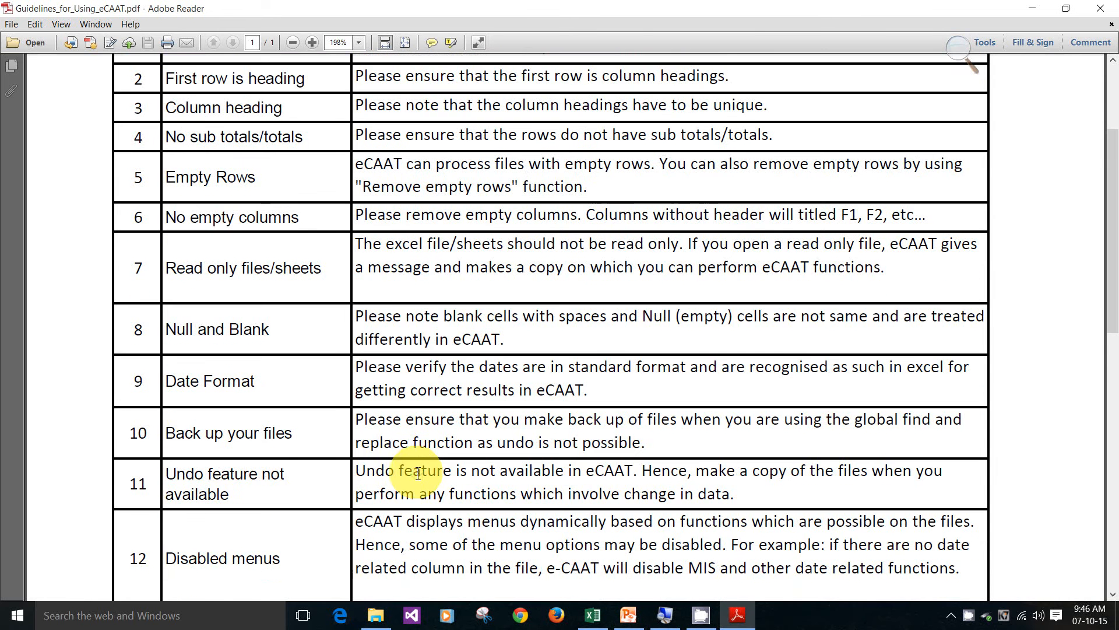
{"action": "scroll", "coordinate": [418, 474], "scroll_direction": "down", "scroll_amount": 3}
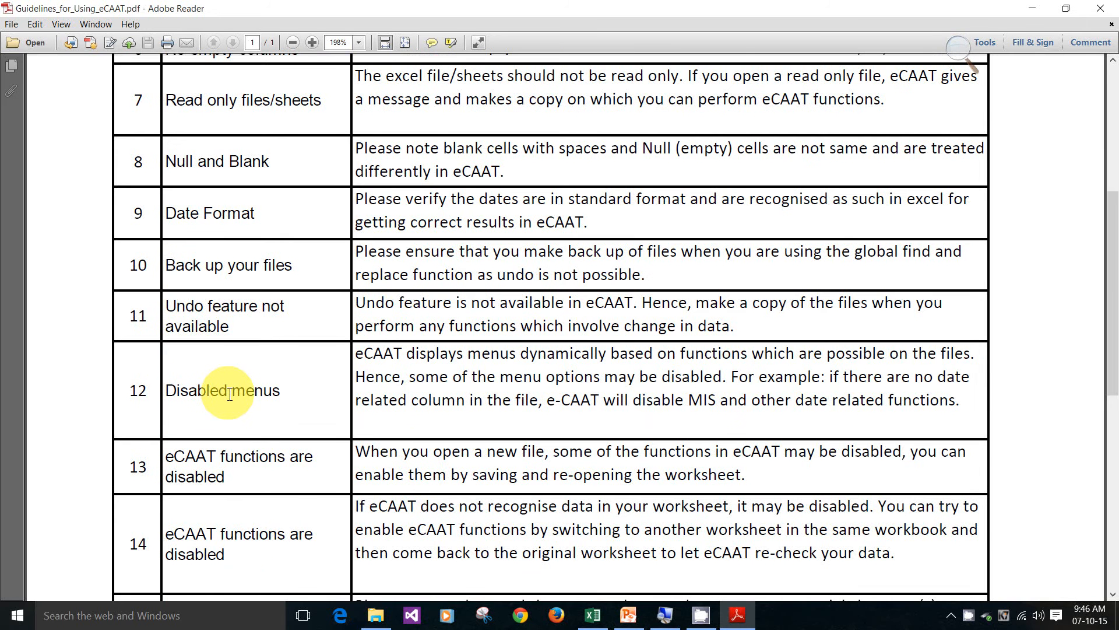
{"action": "scroll", "coordinate": [230, 394], "scroll_direction": "down", "scroll_amount": 1}
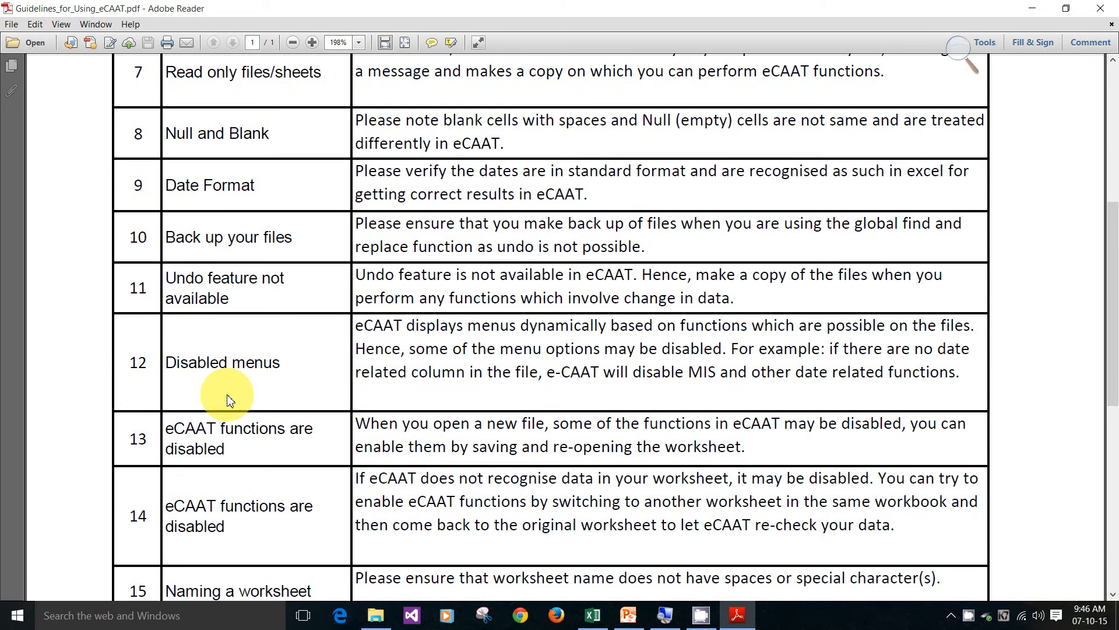
{"action": "scroll", "coordinate": [229, 399], "scroll_direction": "down", "scroll_amount": 4}
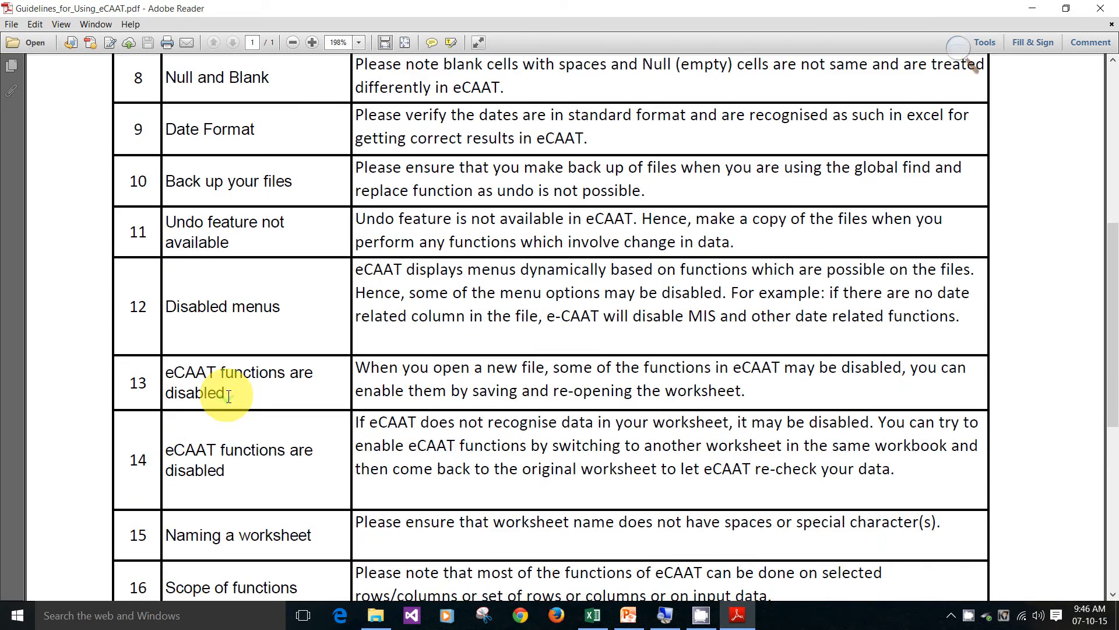
{"action": "scroll", "coordinate": [228, 400], "scroll_direction": "down", "scroll_amount": 6}
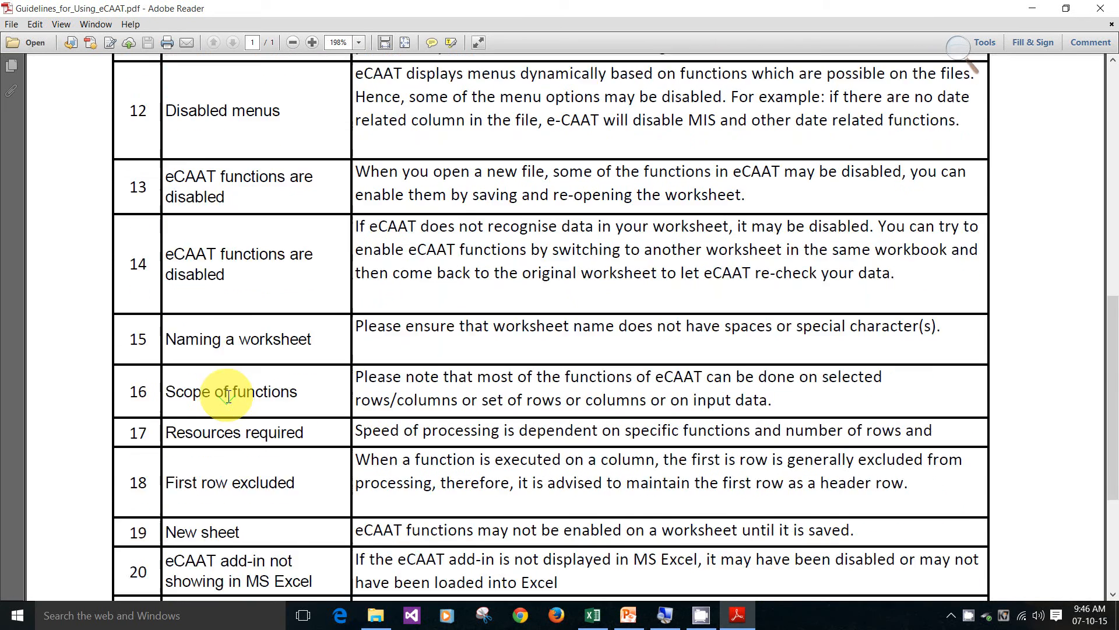
{"action": "scroll", "coordinate": [227, 397], "scroll_direction": "down", "scroll_amount": 3}
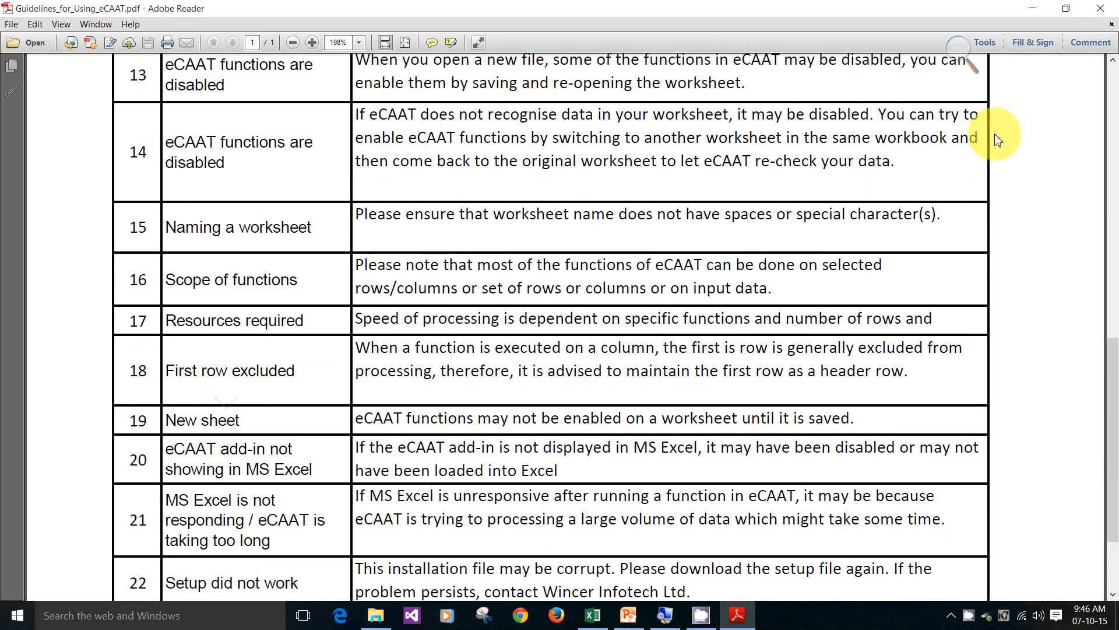
{"action": "left_click", "coordinate": [1030, 10]}
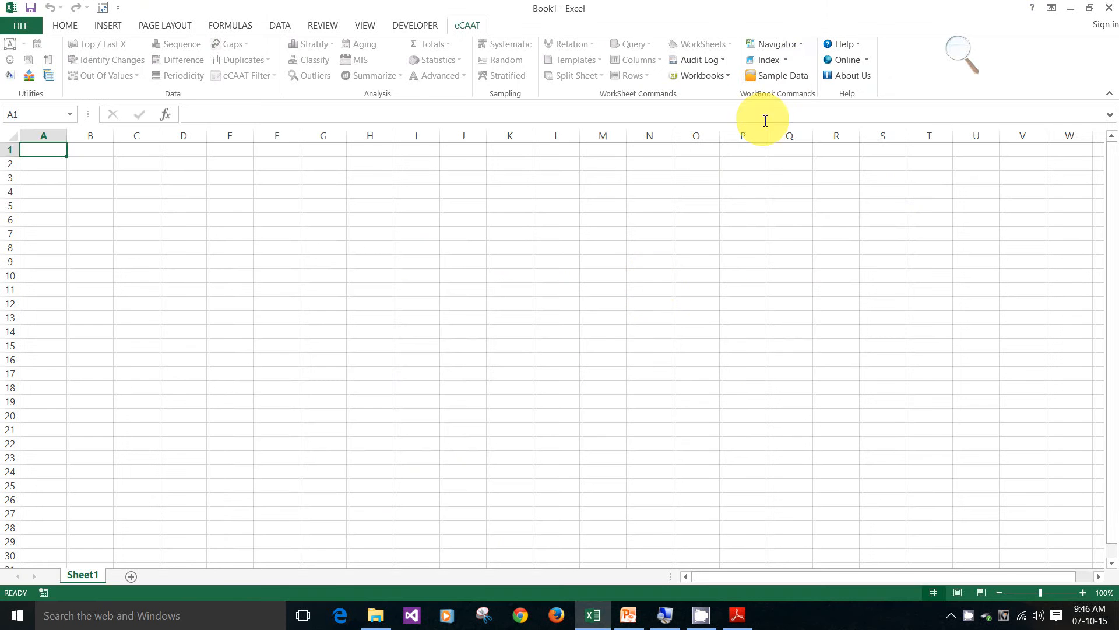
Open the eCAAT sample data workbook and display the add-in's commands for it
{"action": "left_click", "coordinate": [791, 76]}
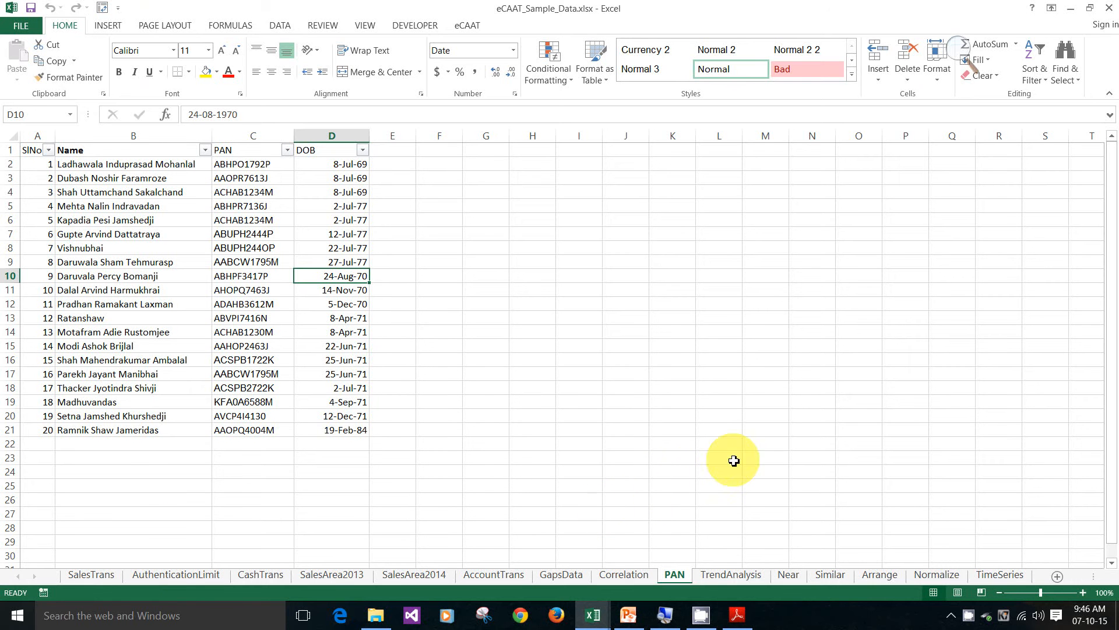
{"action": "left_click", "coordinate": [469, 25]}
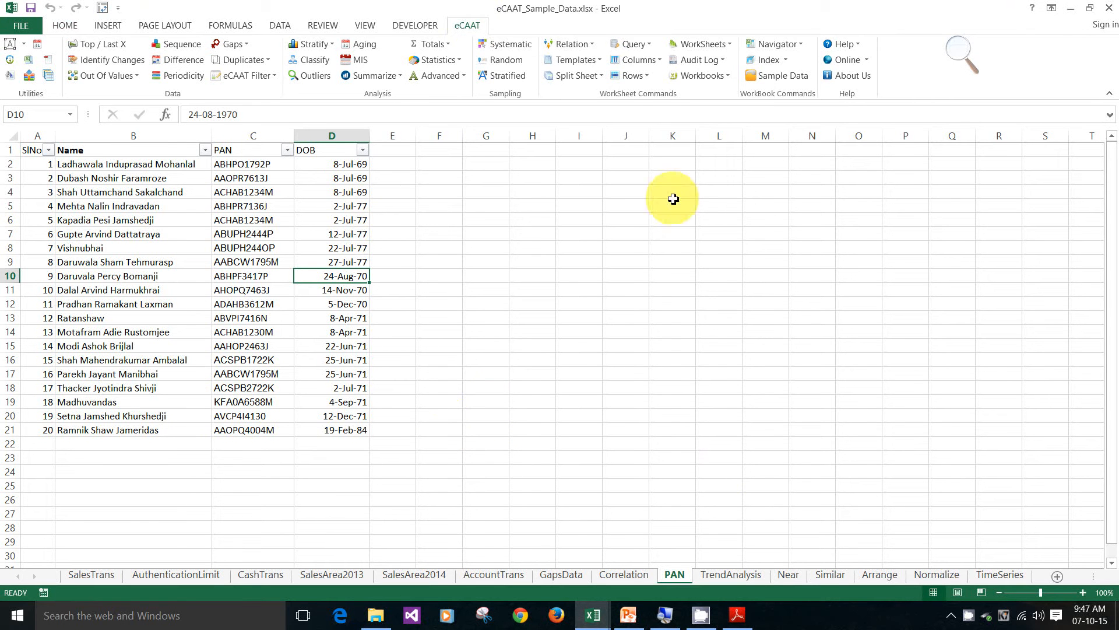
Create an index sheet of all worksheets in the sample workbook and follow its link to the PAN sheet
{"action": "left_click", "coordinate": [787, 61]}
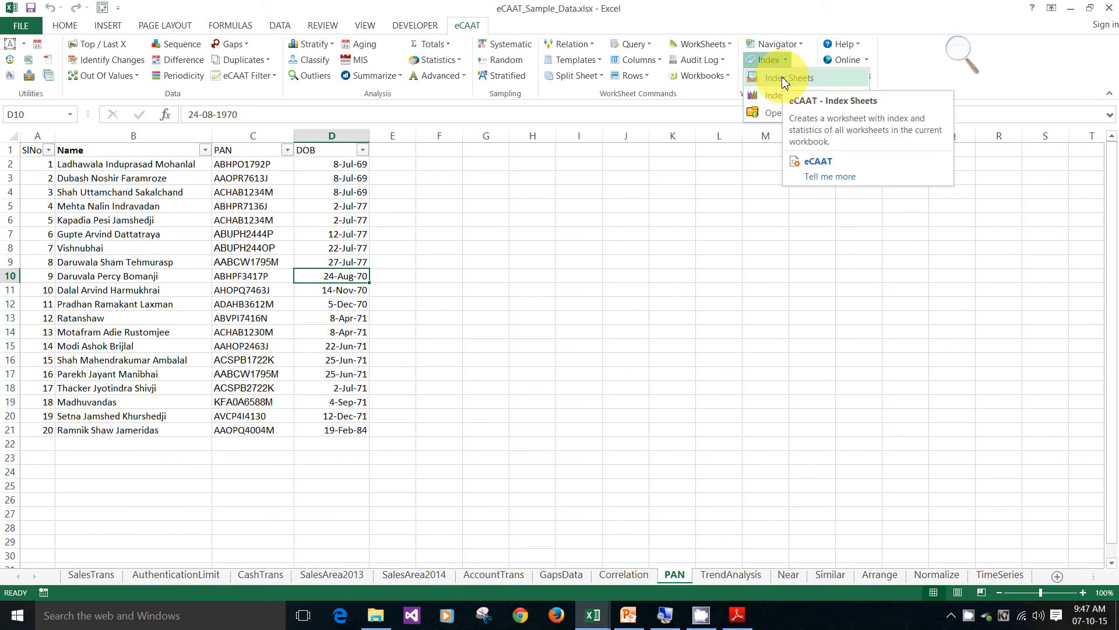
{"action": "left_click", "coordinate": [786, 80]}
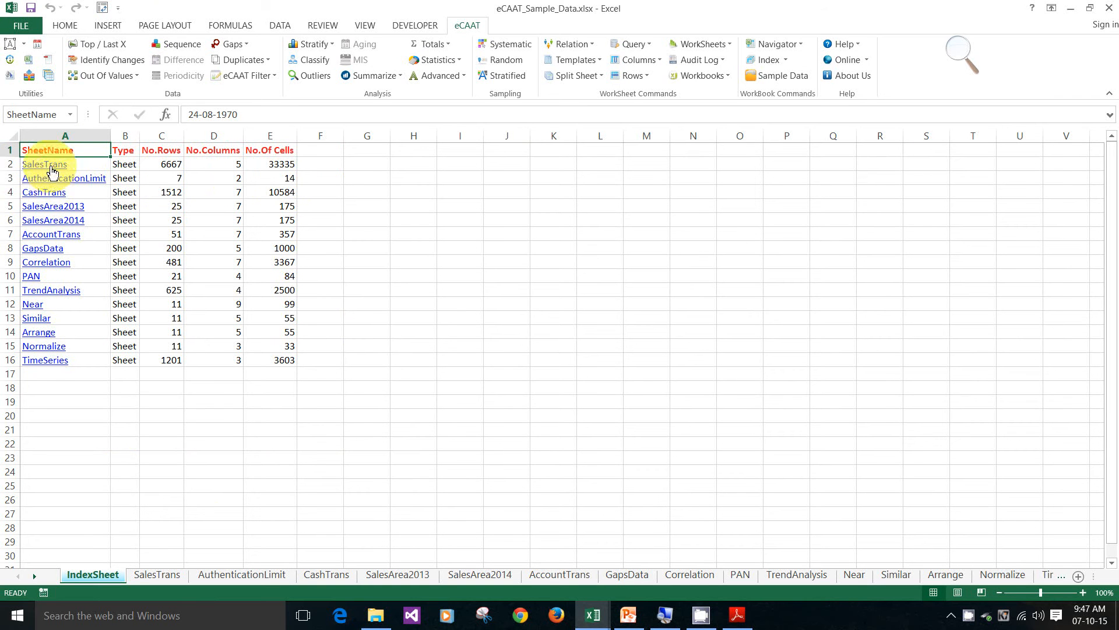
{"action": "left_click", "coordinate": [32, 277]}
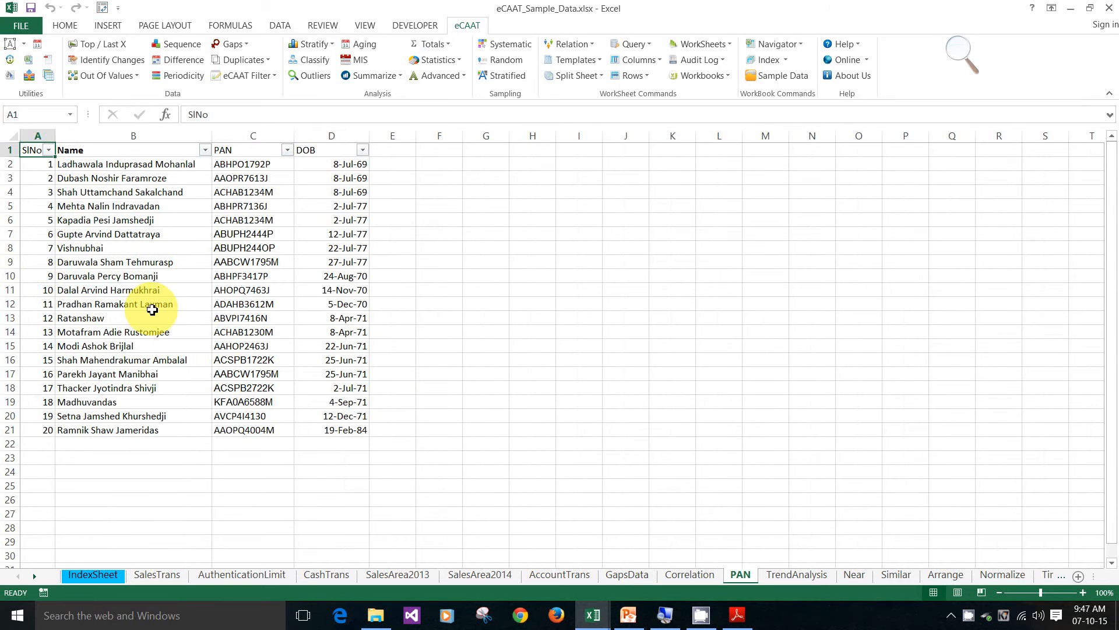
Create a new workbook index for the eCAAT Files4Demo folder on the desktop
{"action": "left_click", "coordinate": [787, 61]}
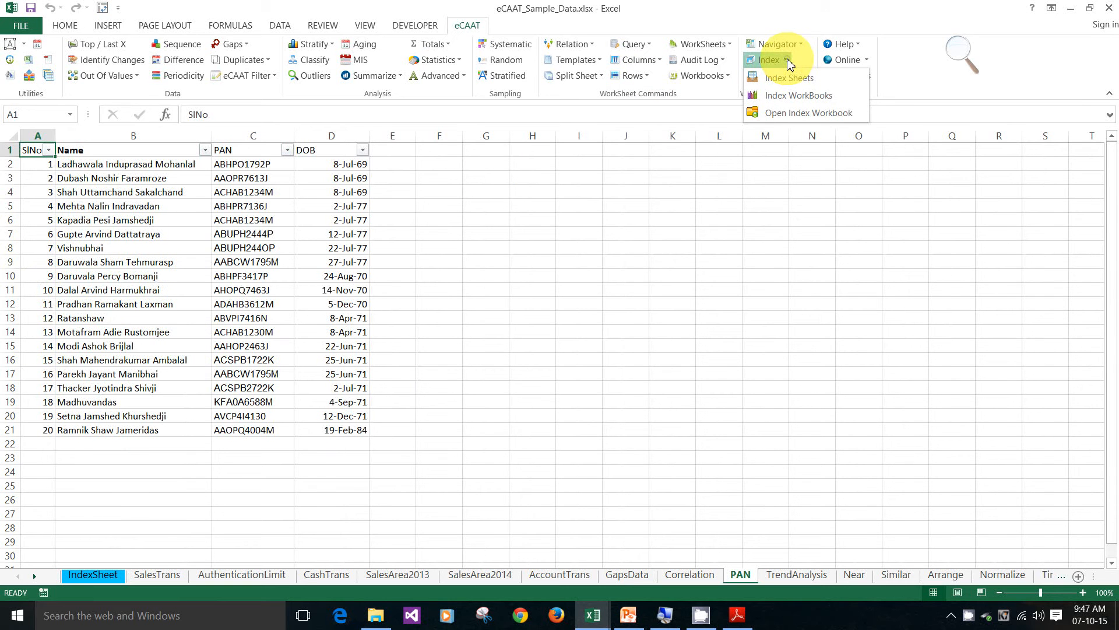
{"action": "left_click", "coordinate": [787, 96]}
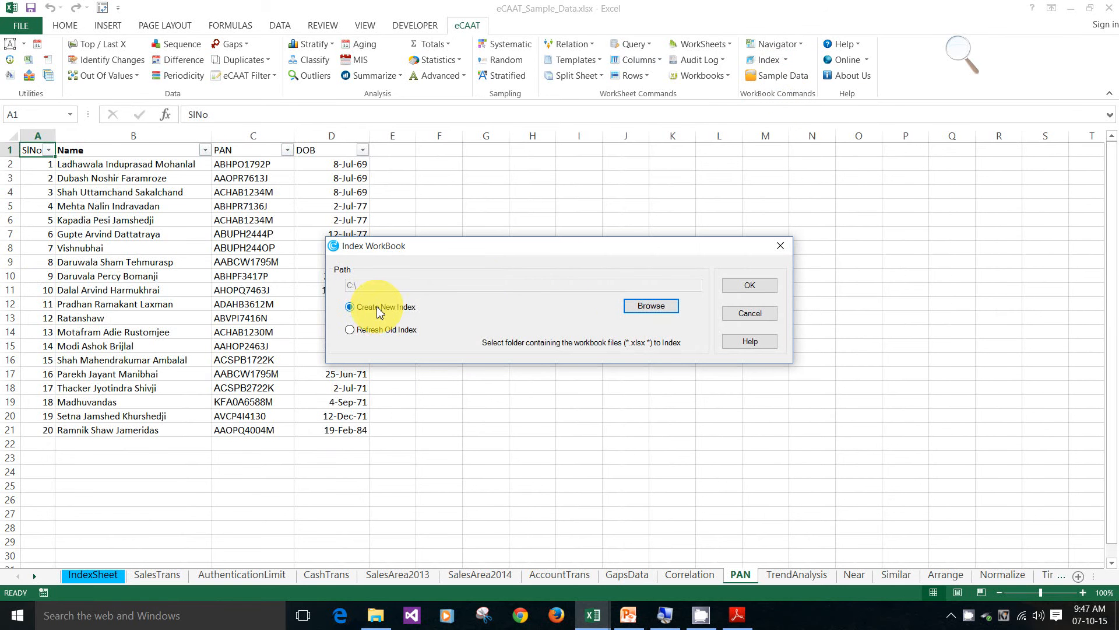
{"action": "left_click", "coordinate": [648, 307]}
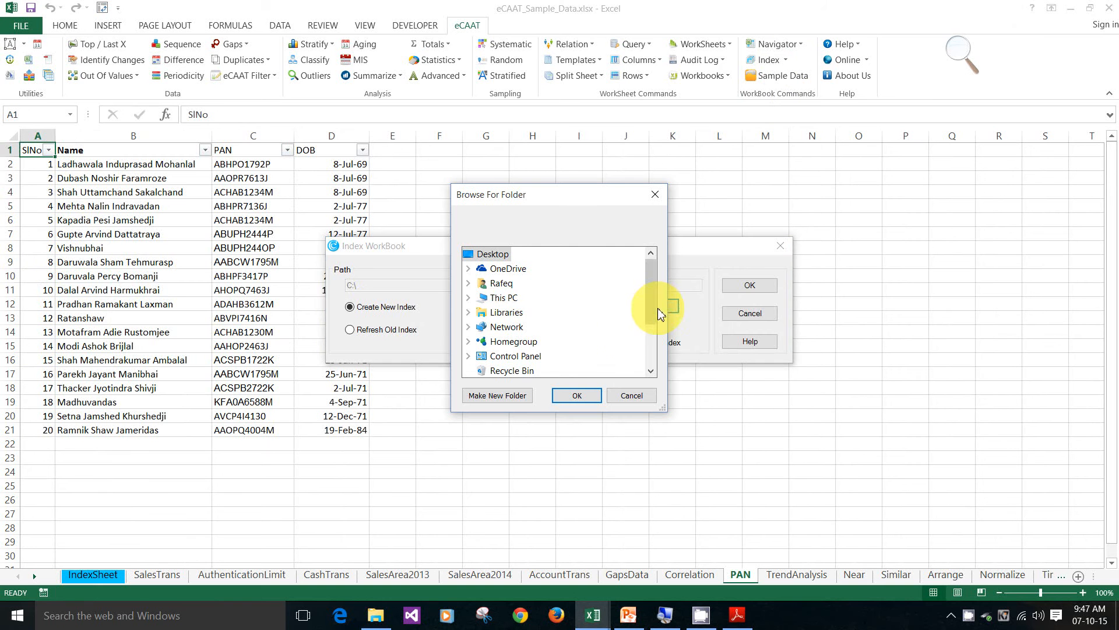
{"action": "left_click_drag", "start_coordinate": [654, 312], "coordinate": [653, 337]}
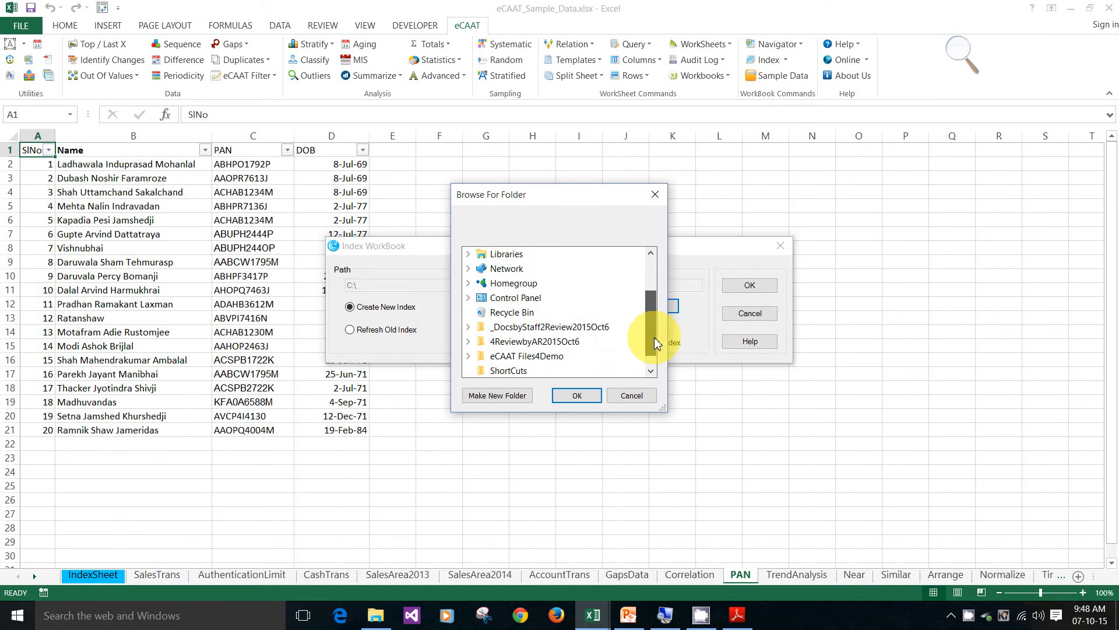
{"action": "left_click", "coordinate": [540, 362]}
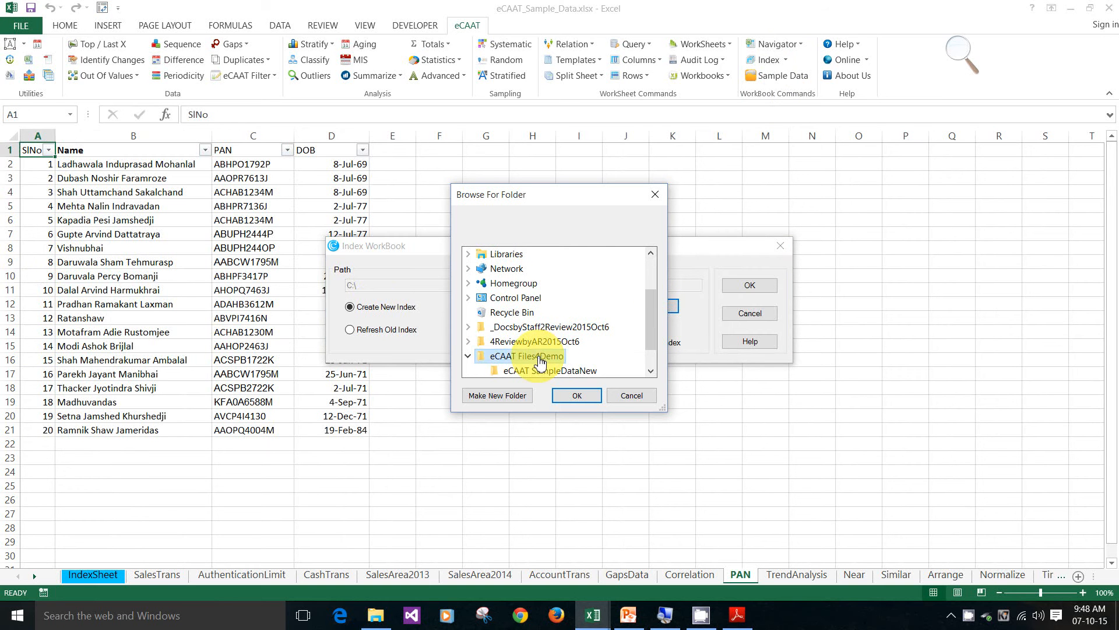
{"action": "left_click", "coordinate": [583, 397]}
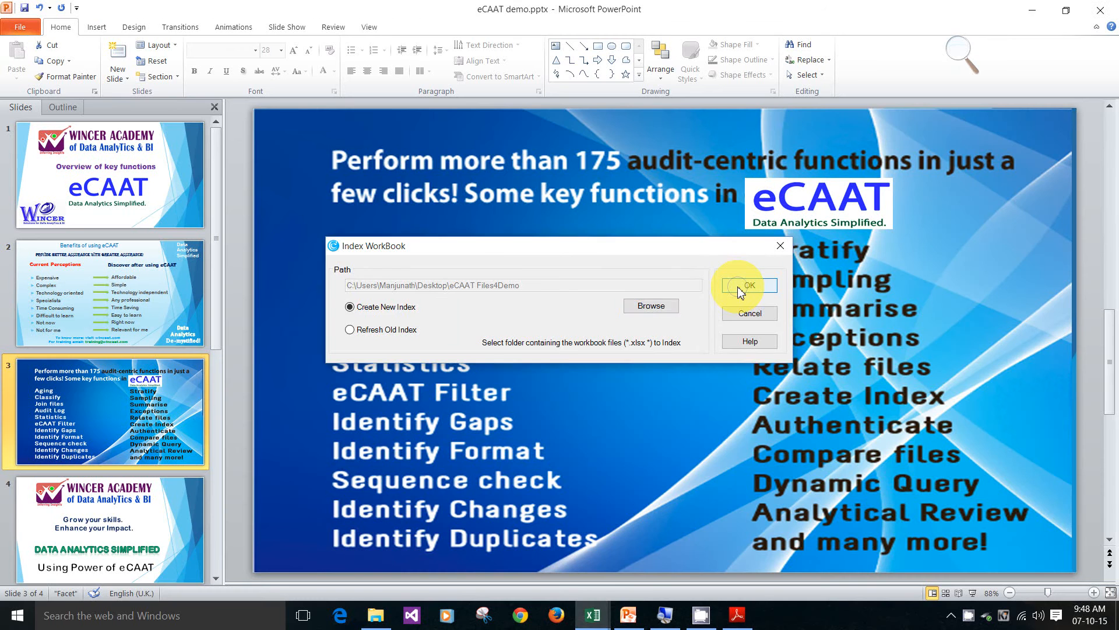
{"action": "left_click", "coordinate": [739, 287]}
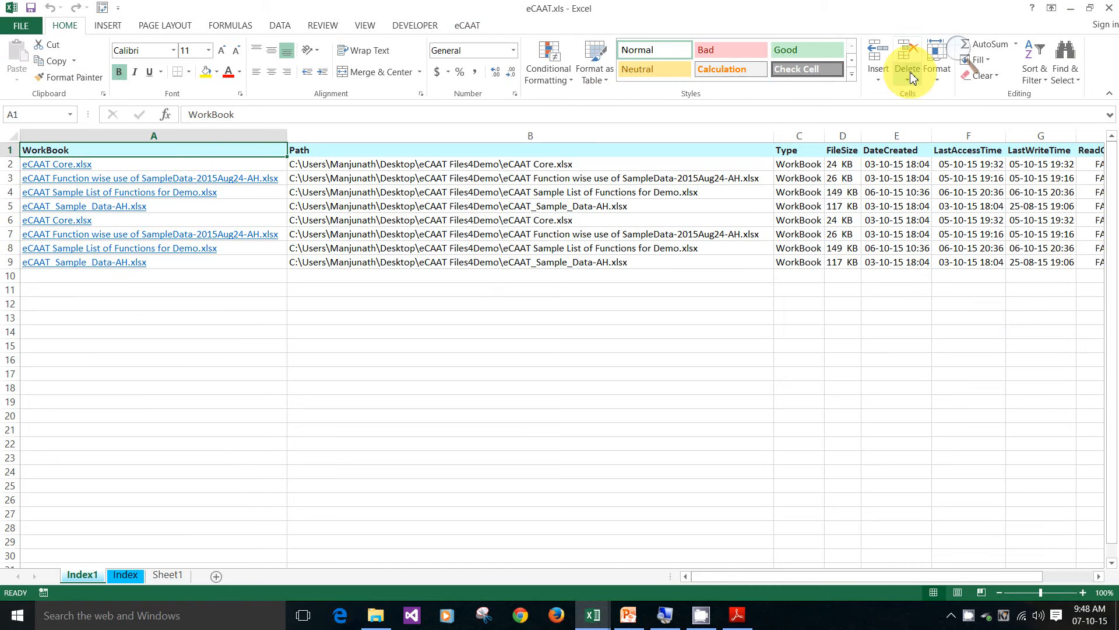
Return from the workbook index to the eCAAT_Sample_Data.xlsx workbook
{"action": "left_click", "coordinate": [468, 25]}
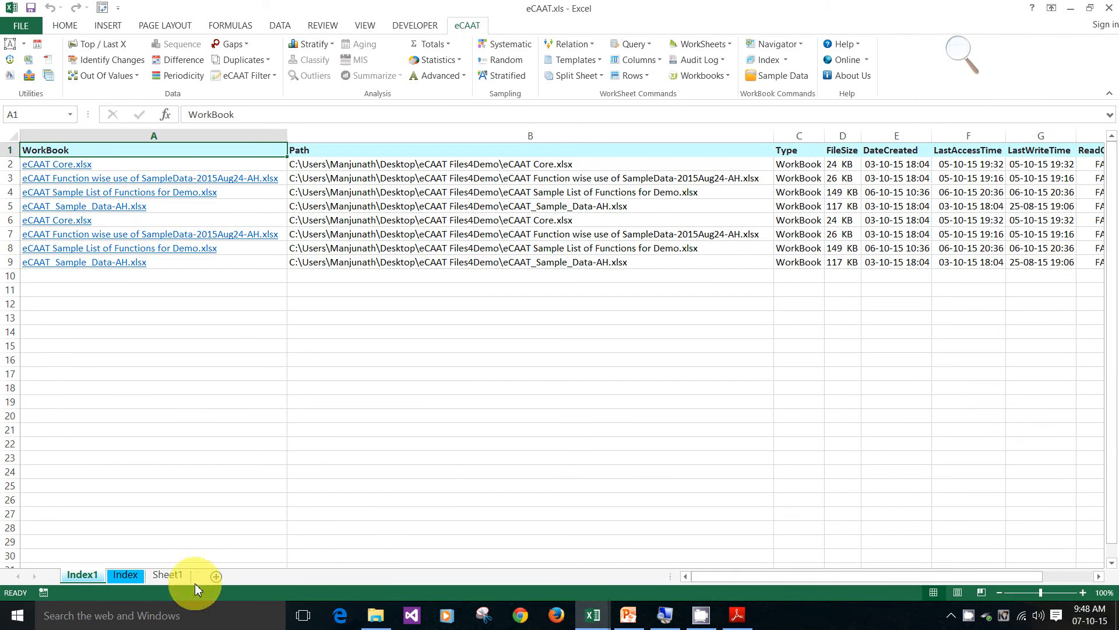
{"action": "mouse_move", "coordinate": [593, 617]}
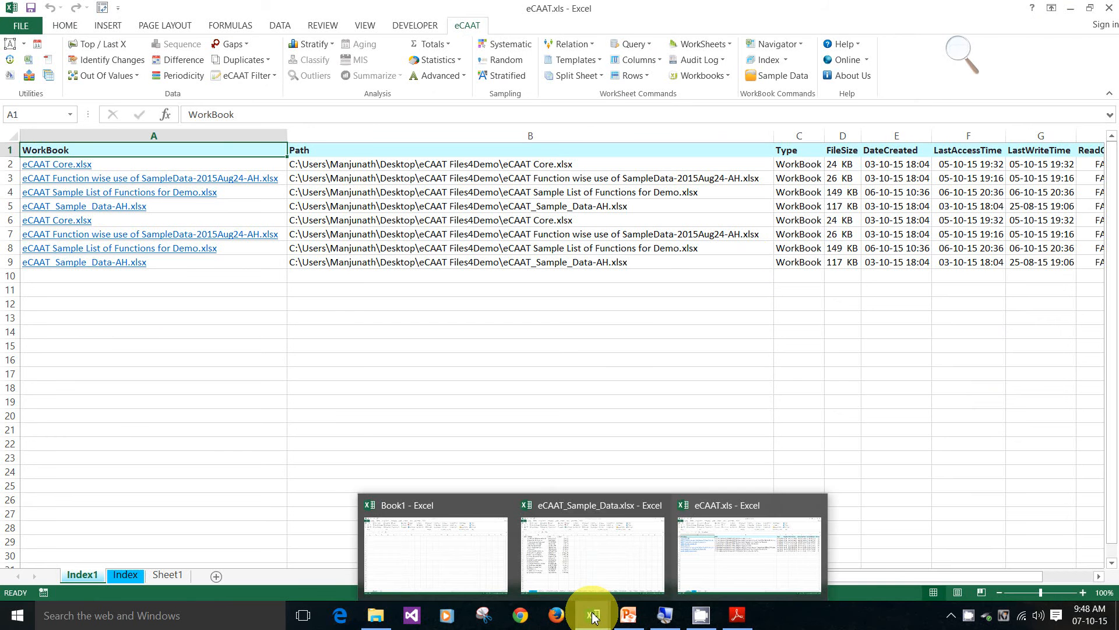
{"action": "left_click", "coordinate": [587, 550]}
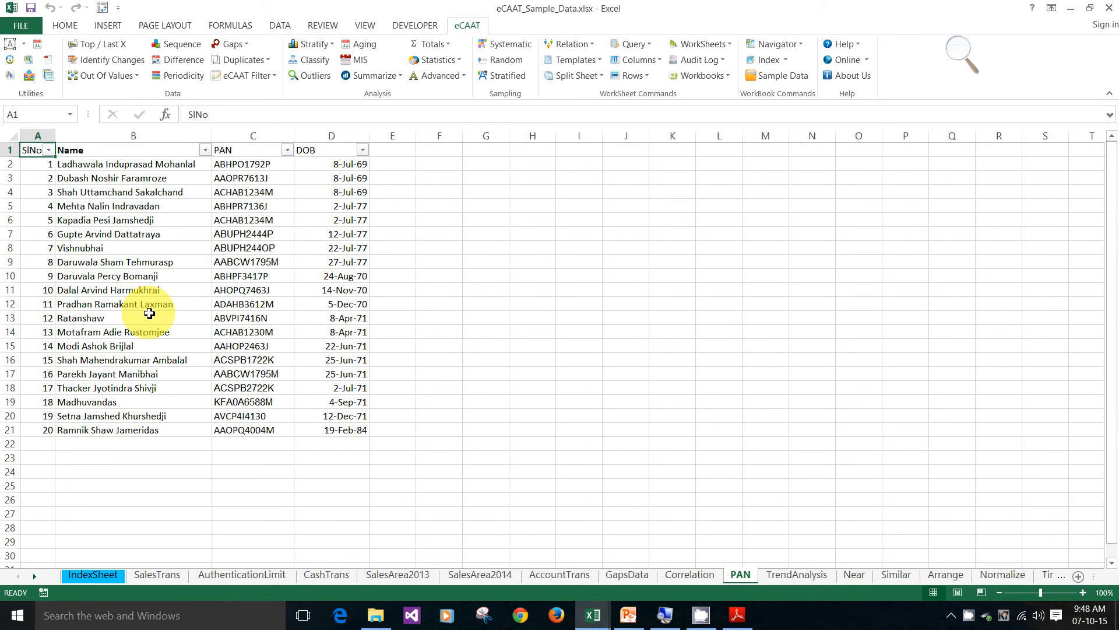
Identify the character format of the PAN column's values with eCAAT's Identify Format function
{"action": "left_click", "coordinate": [25, 46]}
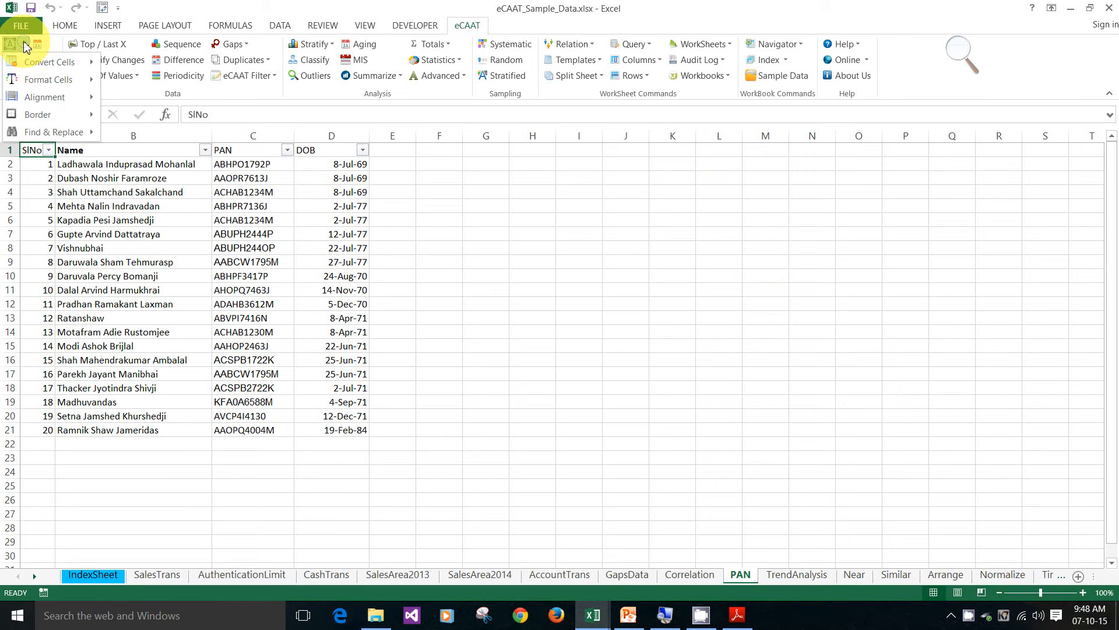
{"action": "mouse_move", "coordinate": [23, 82]}
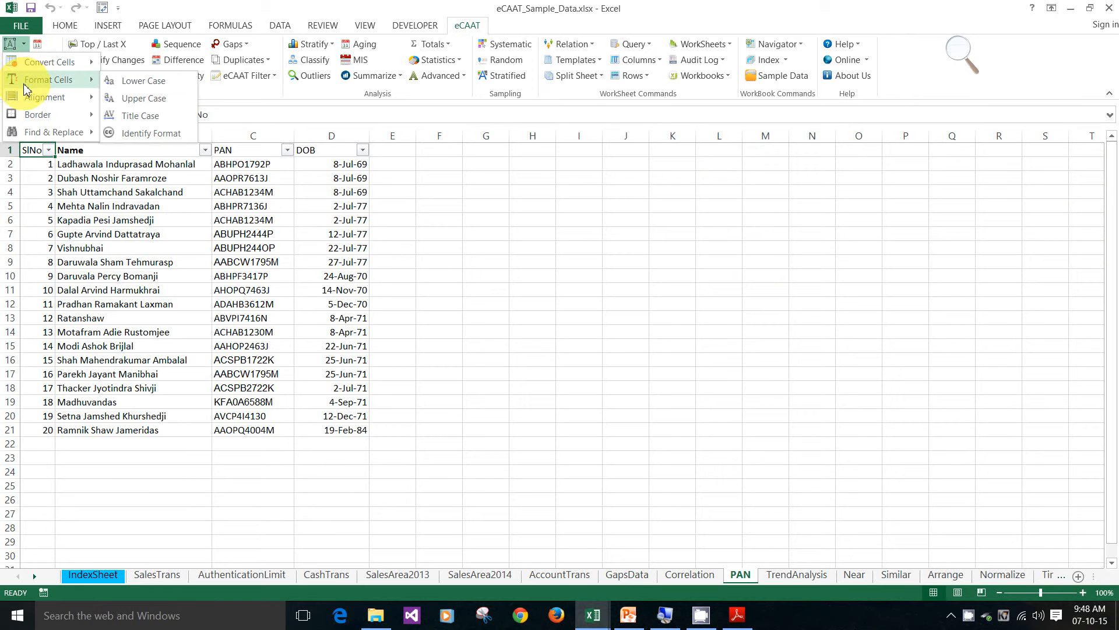
{"action": "left_click", "coordinate": [150, 134]}
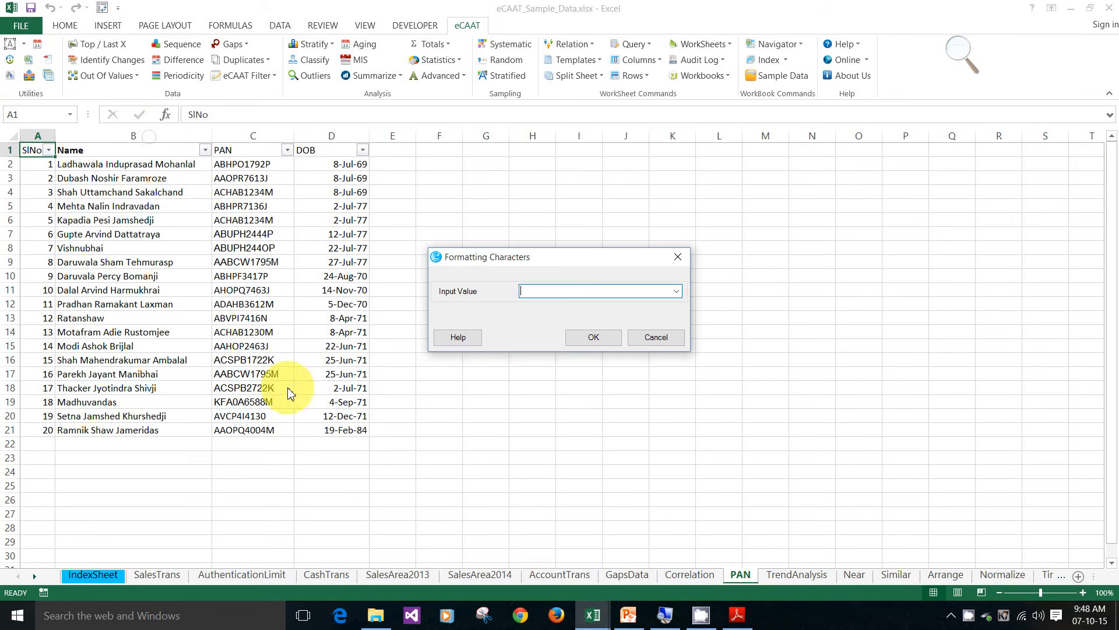
{"action": "left_click", "coordinate": [678, 291]}
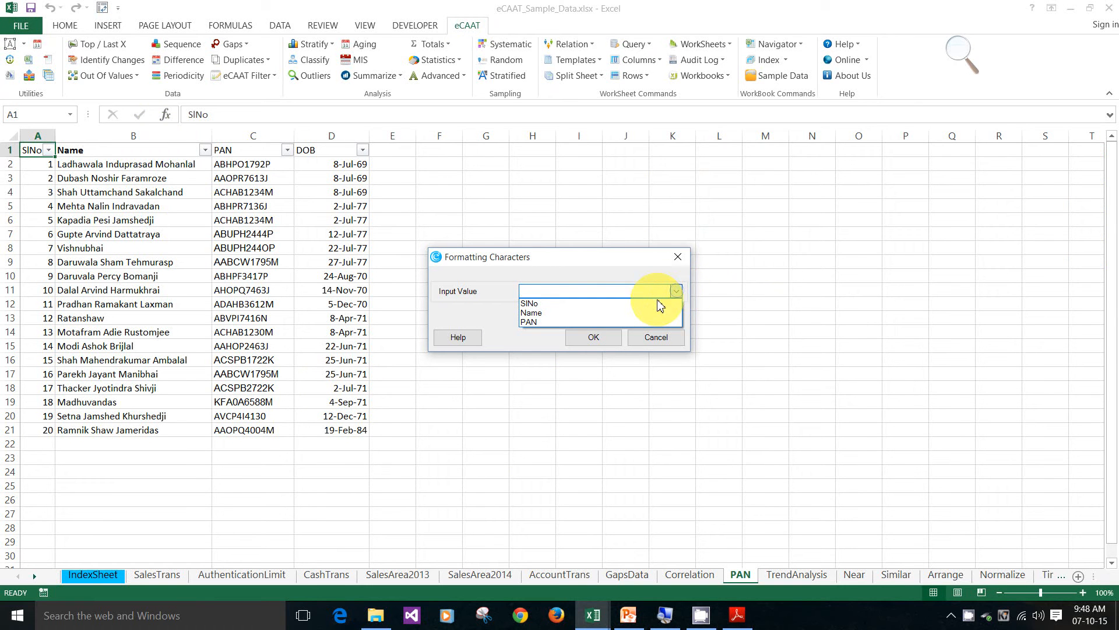
{"action": "left_click", "coordinate": [619, 321]}
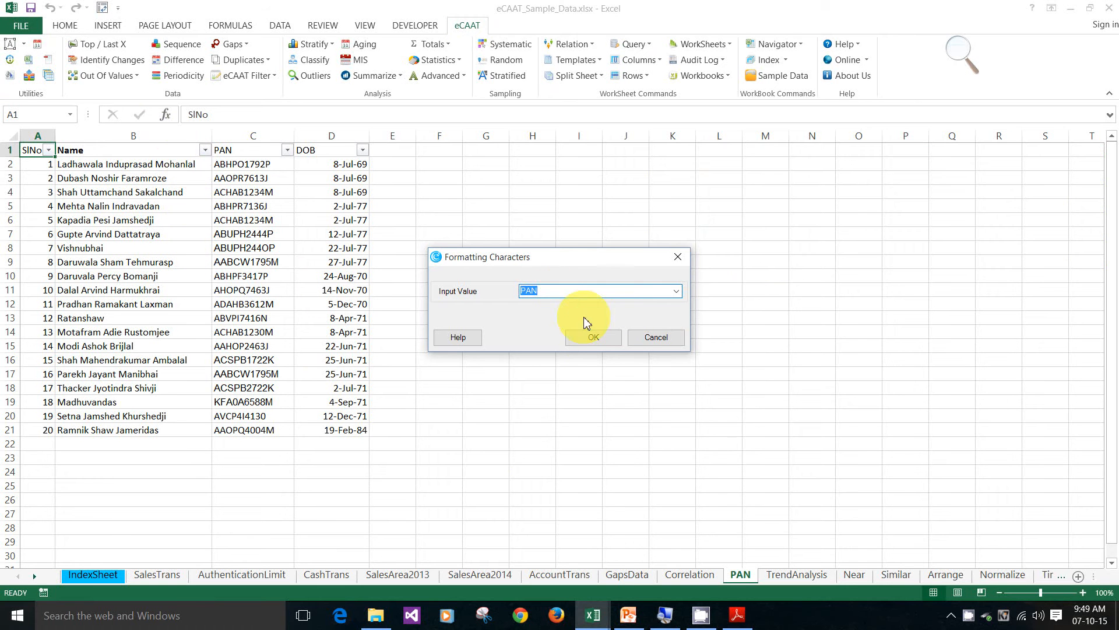
{"action": "left_click", "coordinate": [593, 338]}
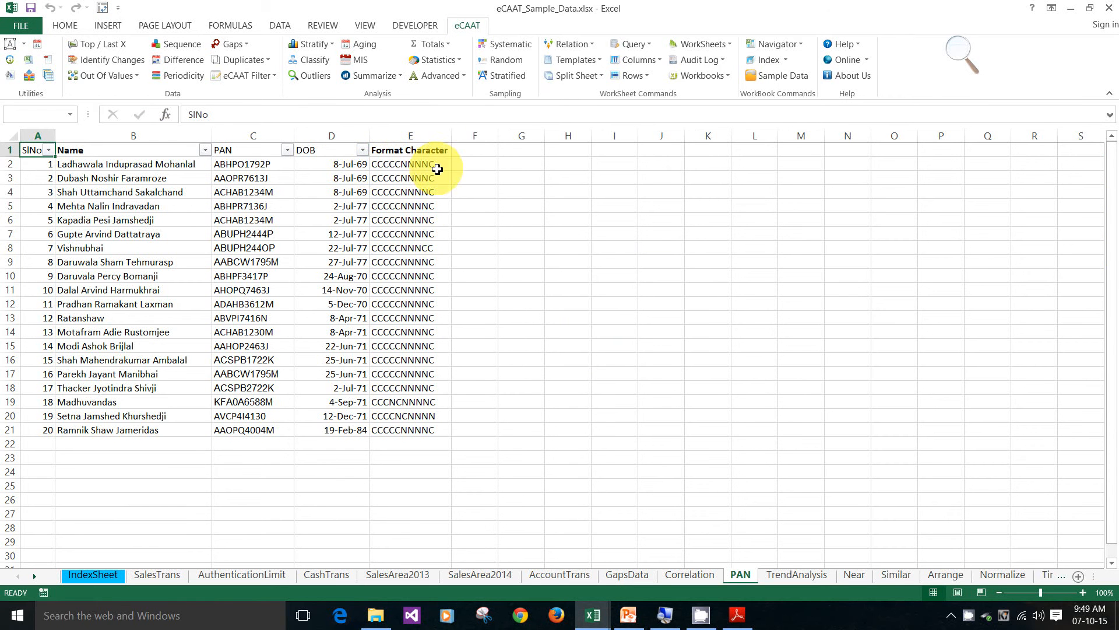
Reapply the header filter on the PAN sheet so that it includes the Format Character column
{"action": "left_click", "coordinate": [390, 150]}
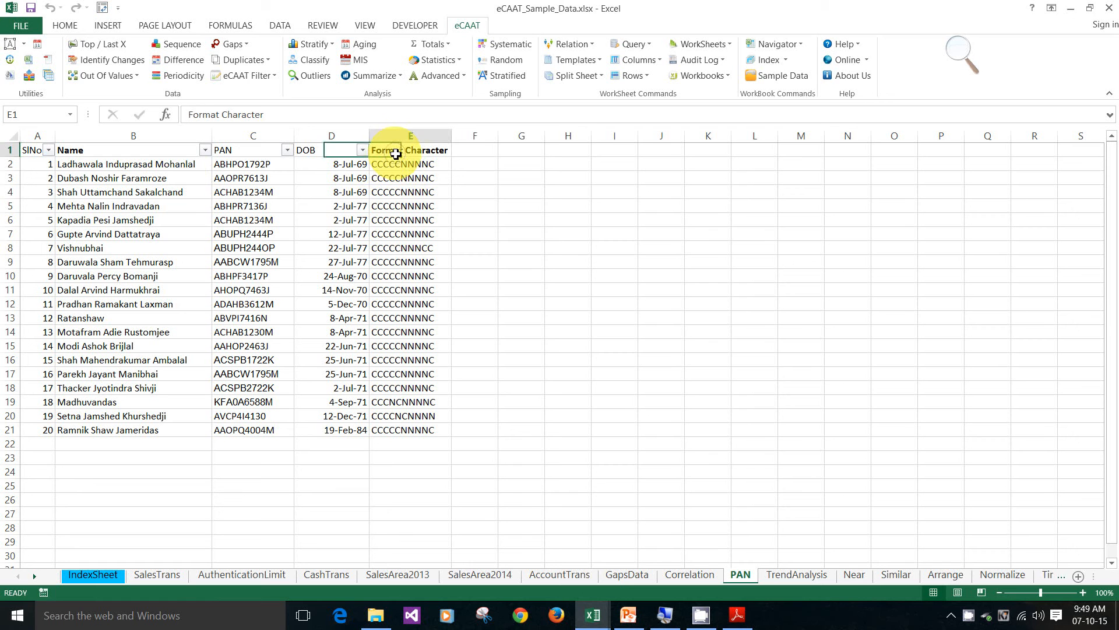
{"action": "left_click", "coordinate": [277, 23]}
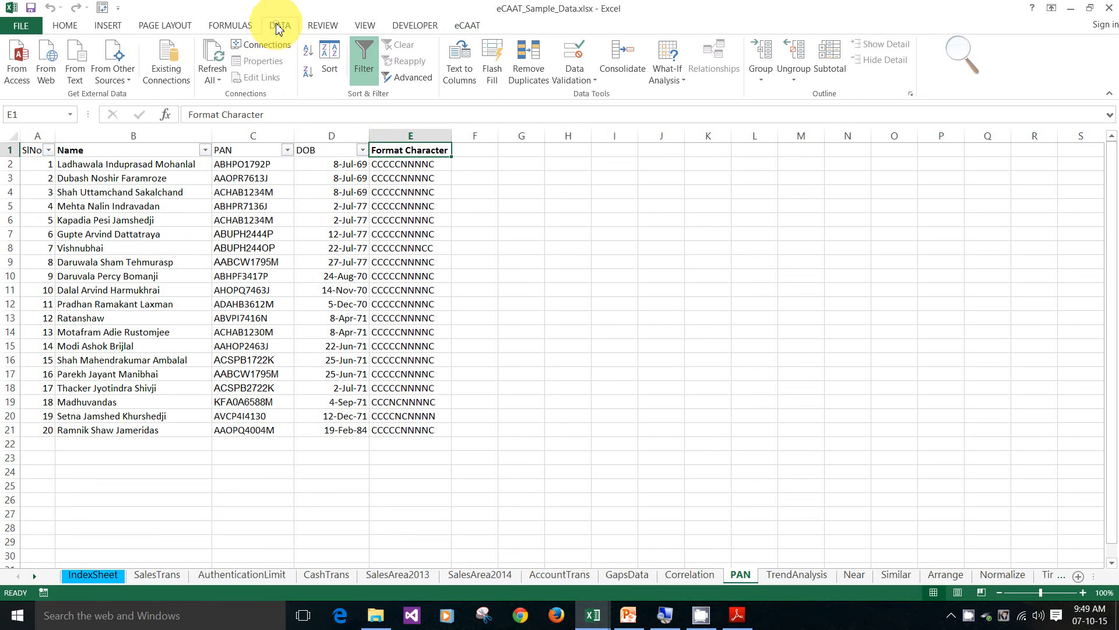
{"action": "left_click", "coordinate": [365, 71]}
{"action": "left_click", "coordinate": [364, 70]}
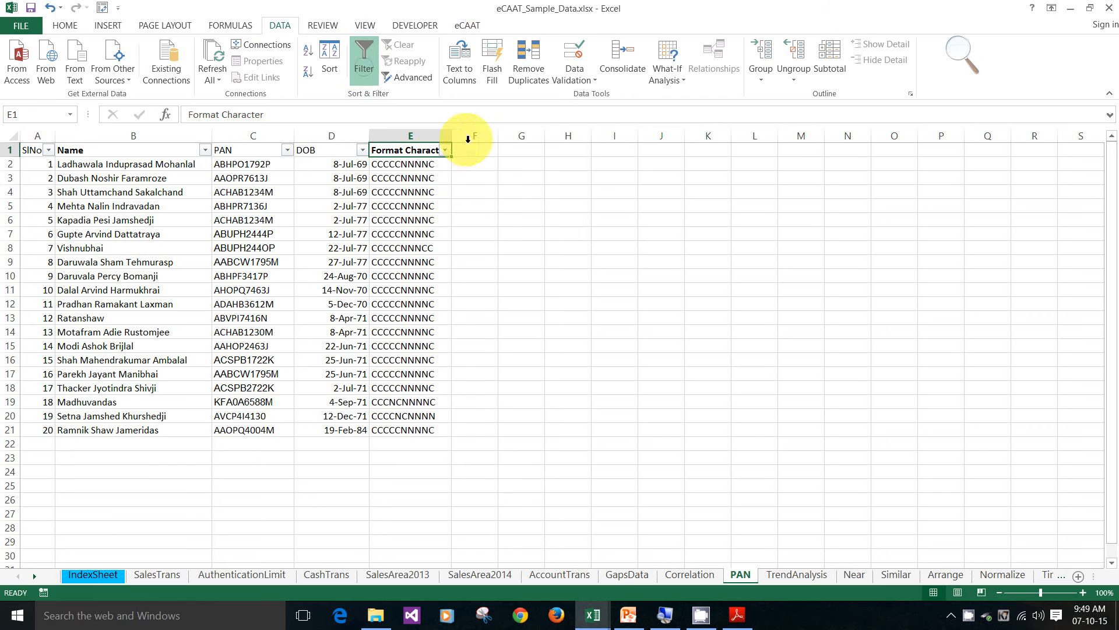
Filter the Format Character column to show only rows with the pattern CCCCCNNNNC
{"action": "left_click", "coordinate": [445, 152]}
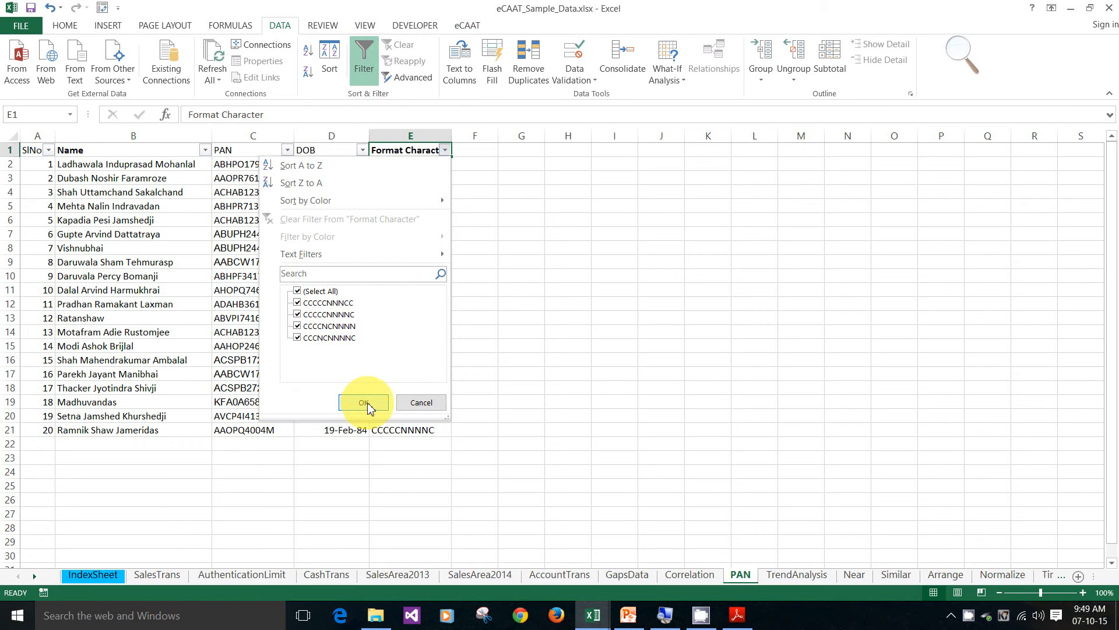
{"action": "left_click", "coordinate": [299, 304]}
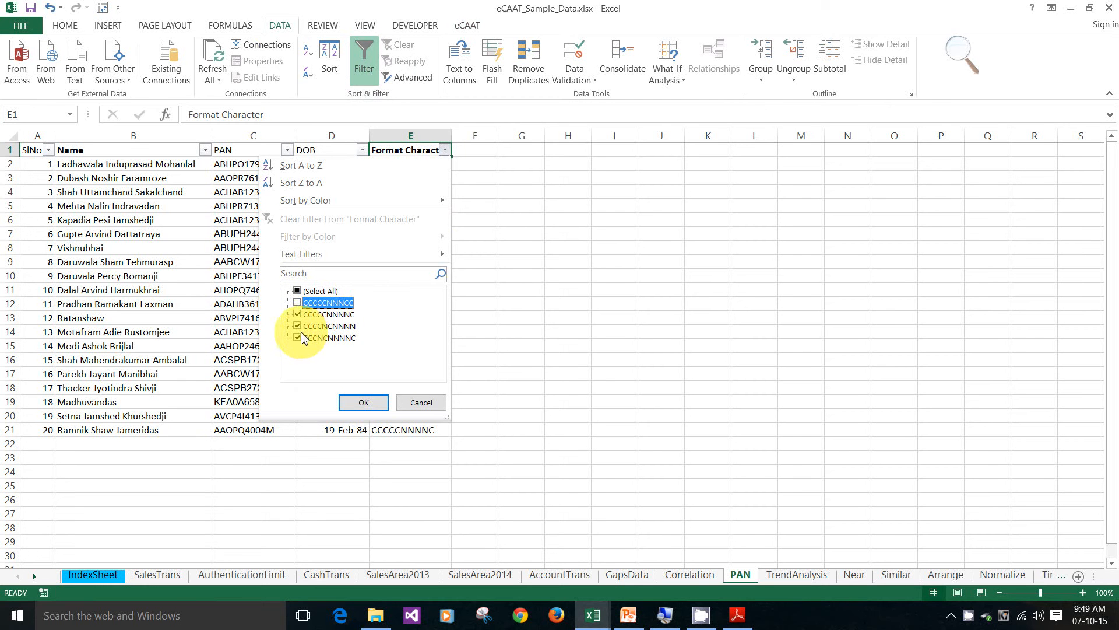
{"action": "left_click", "coordinate": [299, 326]}
{"action": "left_click", "coordinate": [299, 338]}
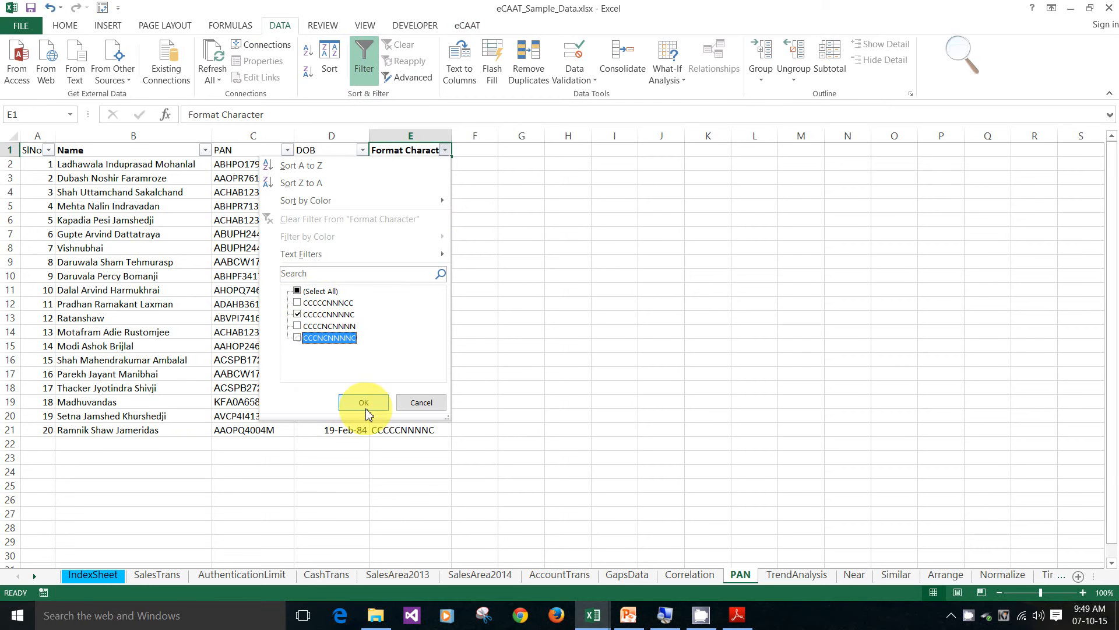
{"action": "left_click", "coordinate": [367, 403]}
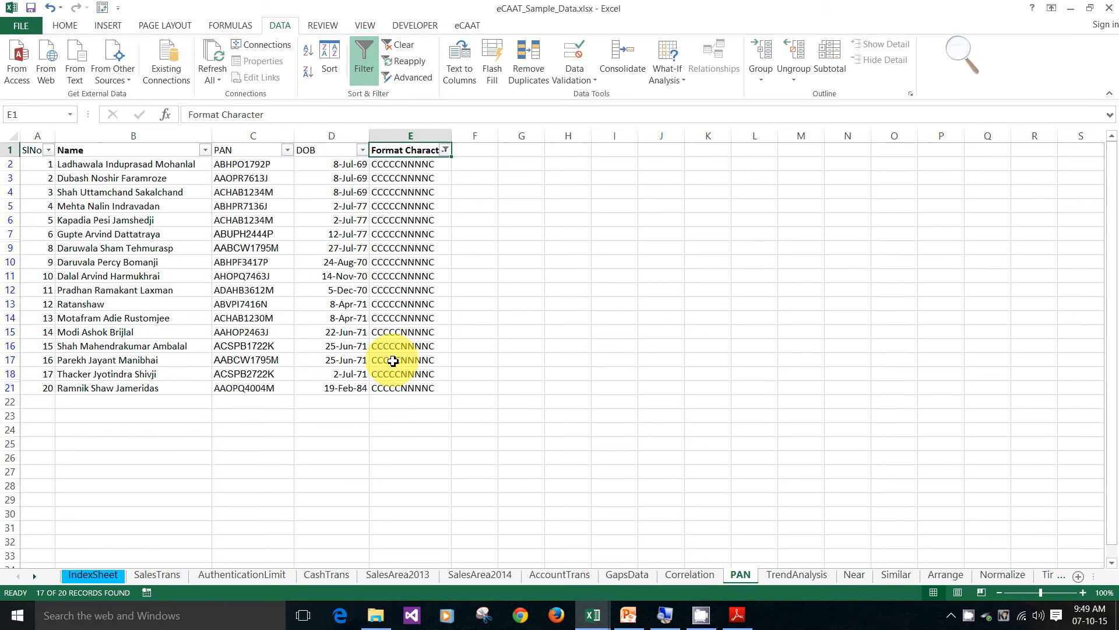
{"action": "left_click", "coordinate": [194, 232]}
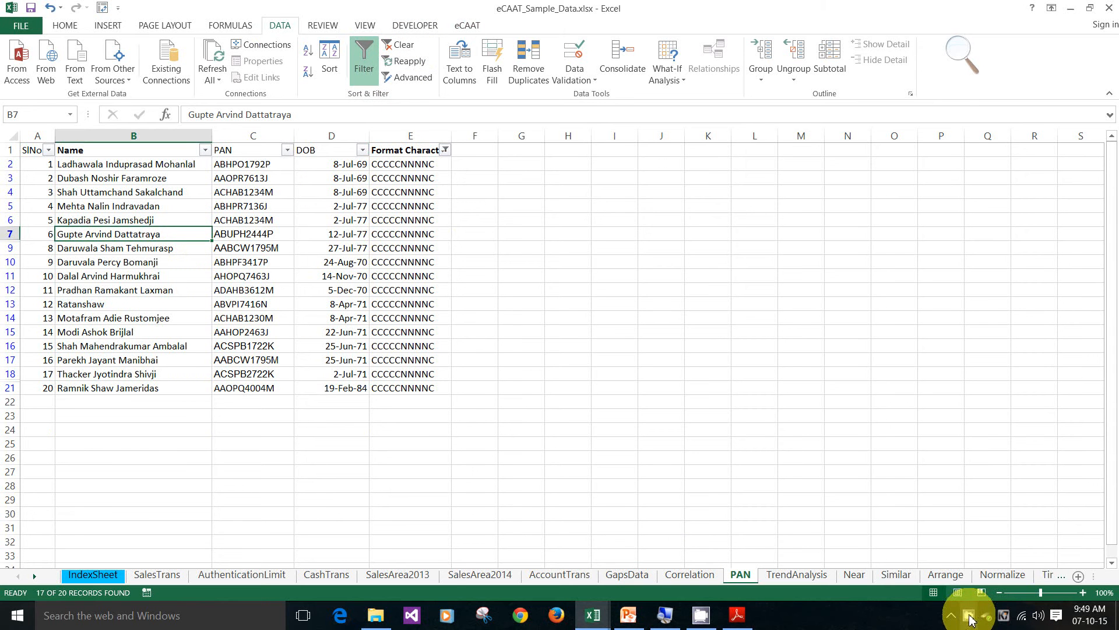
{"action": "right_click", "coordinate": [969, 616]}
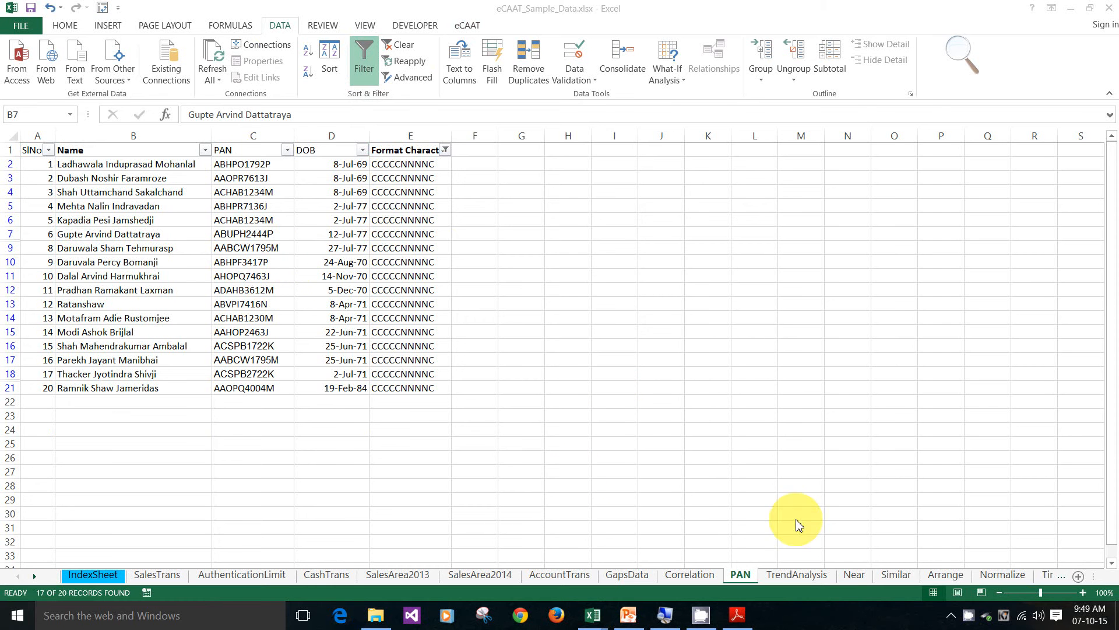
{"action": "left_click", "coordinate": [969, 615]}
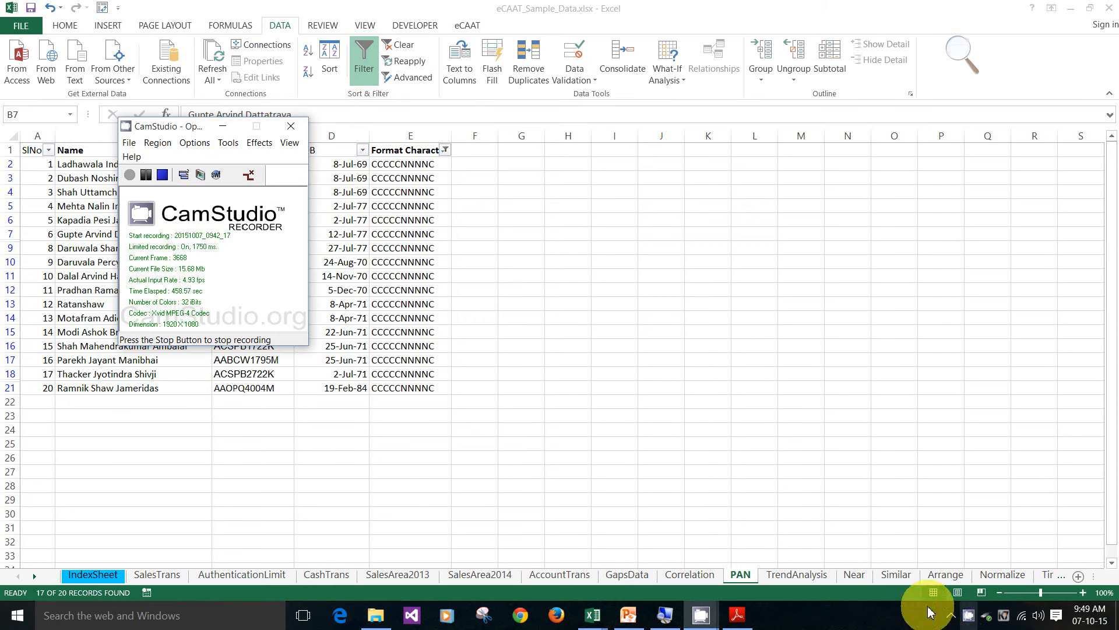
{"action": "left_click", "coordinate": [145, 175]}
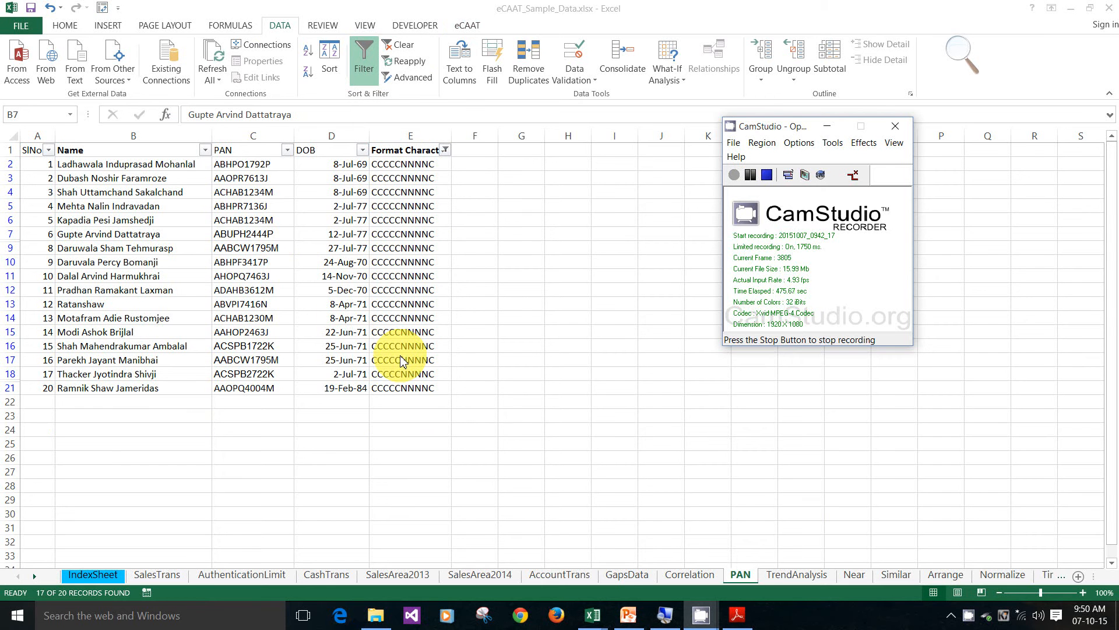
Run the Out Of Values By Mask check on the PAN column with mask CCCCCNNNNC, showing wrong patterns only
{"action": "left_click", "coordinate": [468, 27]}
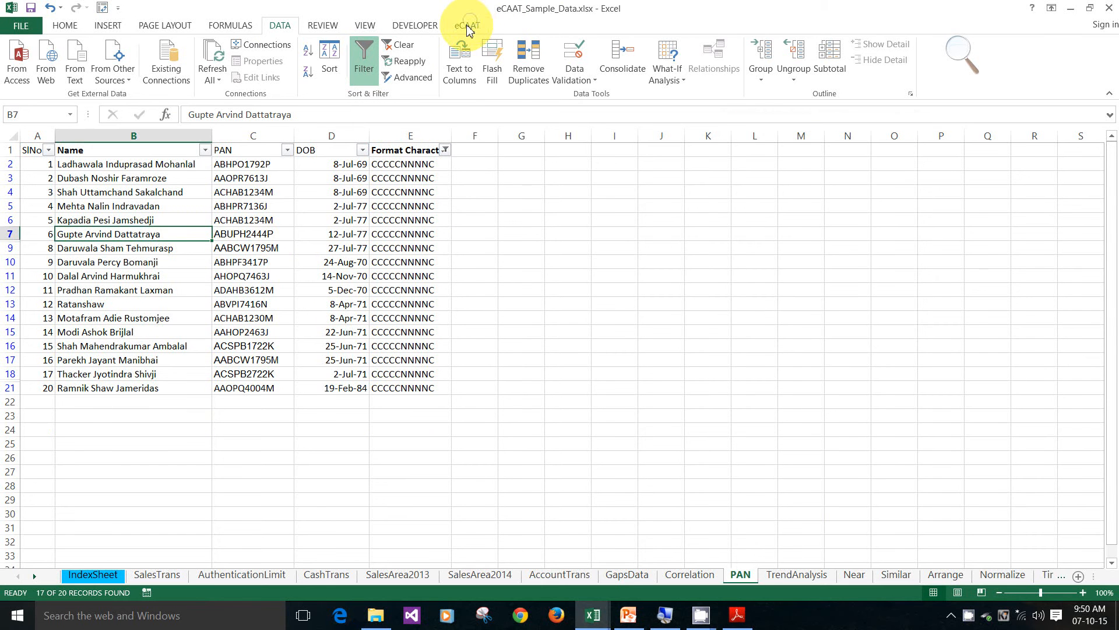
{"action": "left_click", "coordinate": [468, 27]}
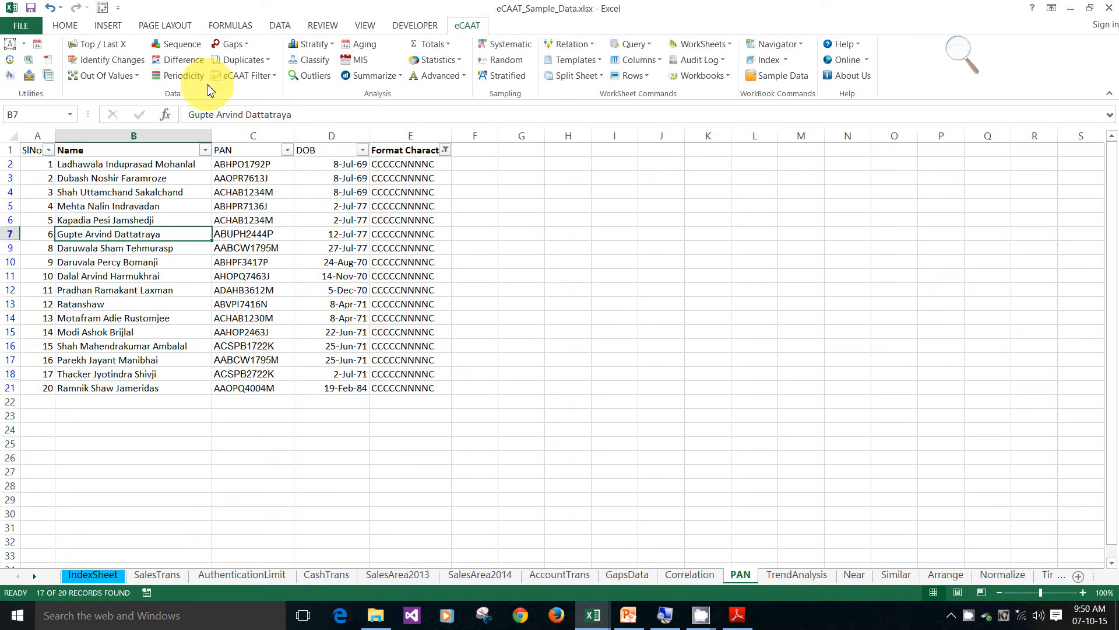
{"action": "left_click", "coordinate": [141, 78]}
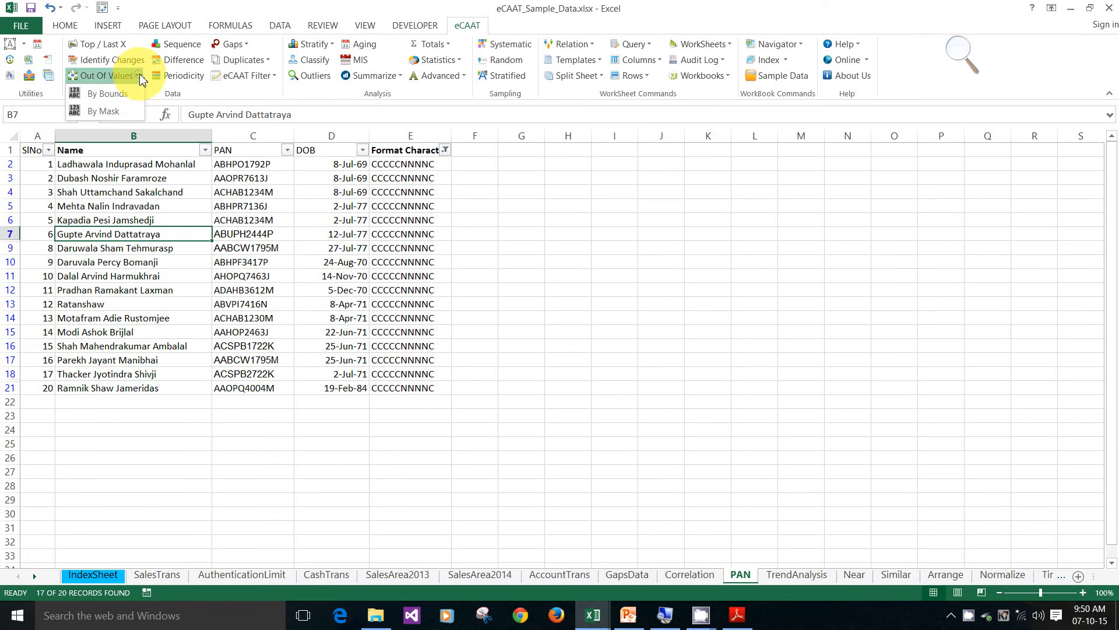
{"action": "left_click", "coordinate": [107, 114]}
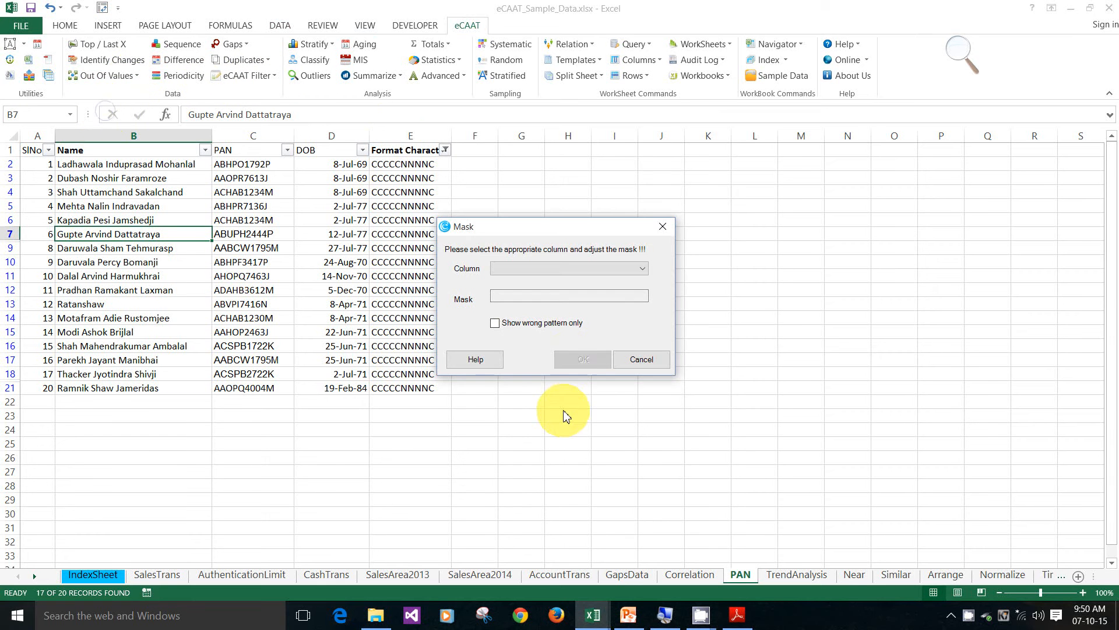
{"action": "left_click", "coordinate": [643, 269]}
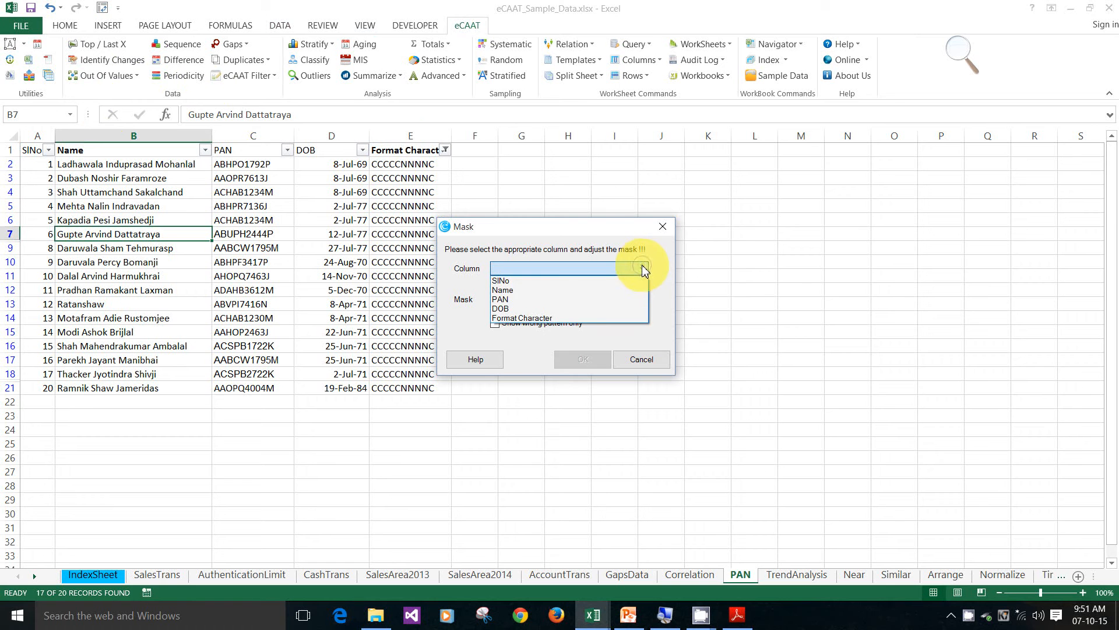
{"action": "left_click", "coordinate": [590, 300]}
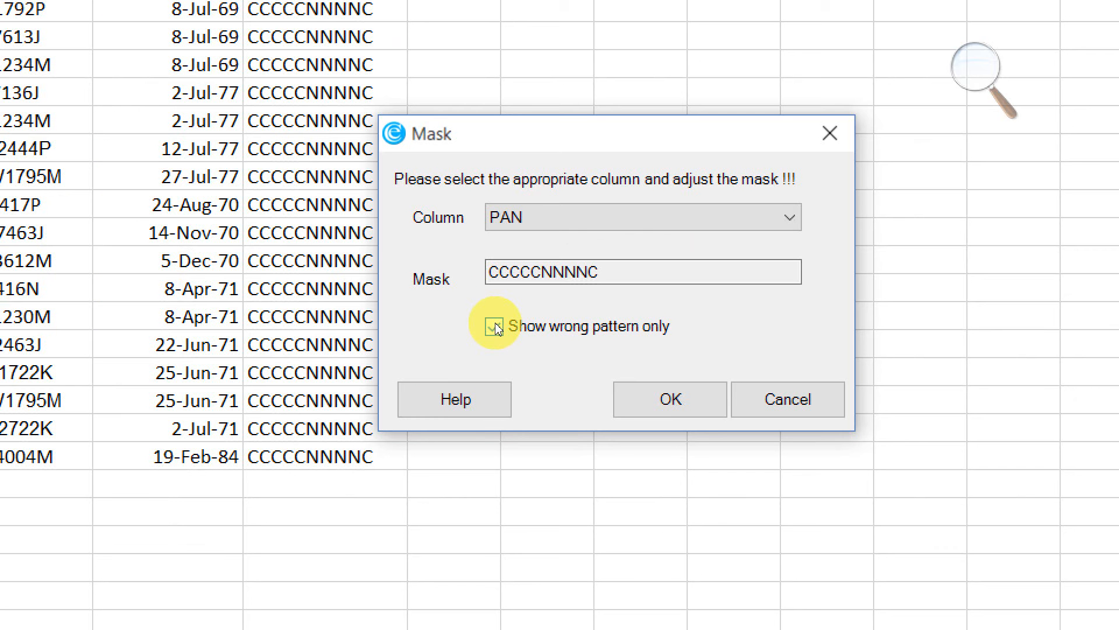
{"action": "left_click", "coordinate": [495, 324]}
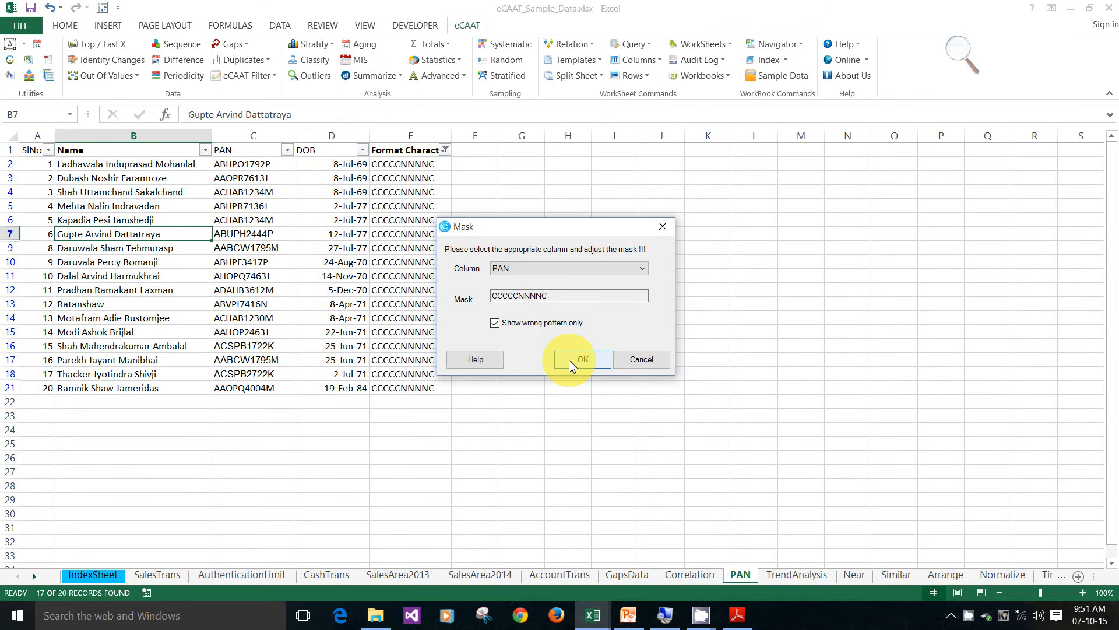
{"action": "left_click", "coordinate": [571, 361]}
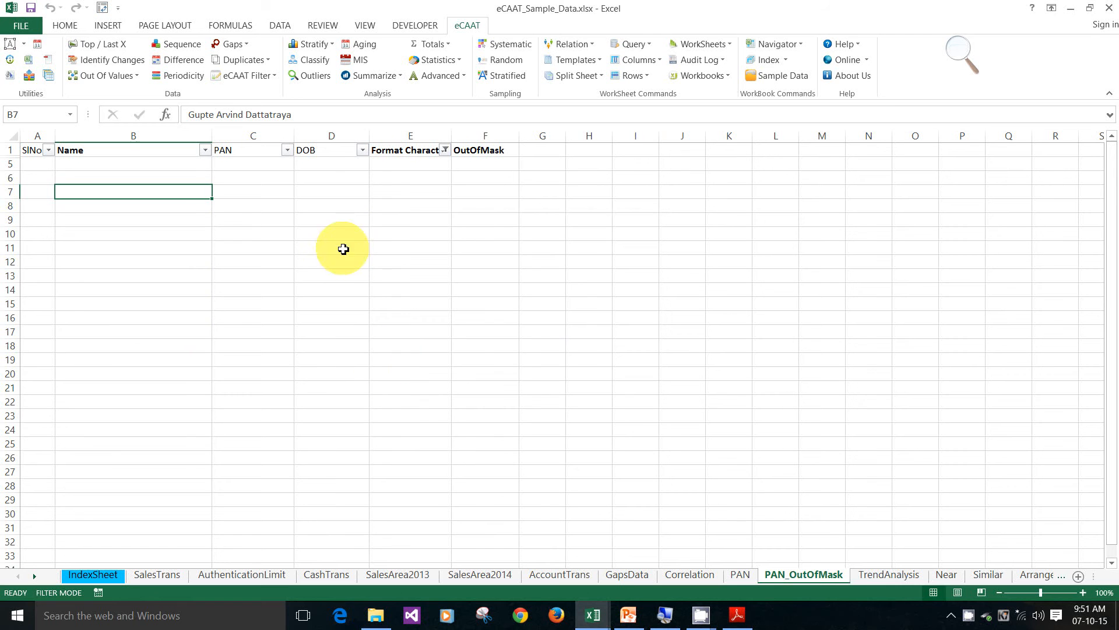
{"action": "left_click", "coordinate": [352, 175]}
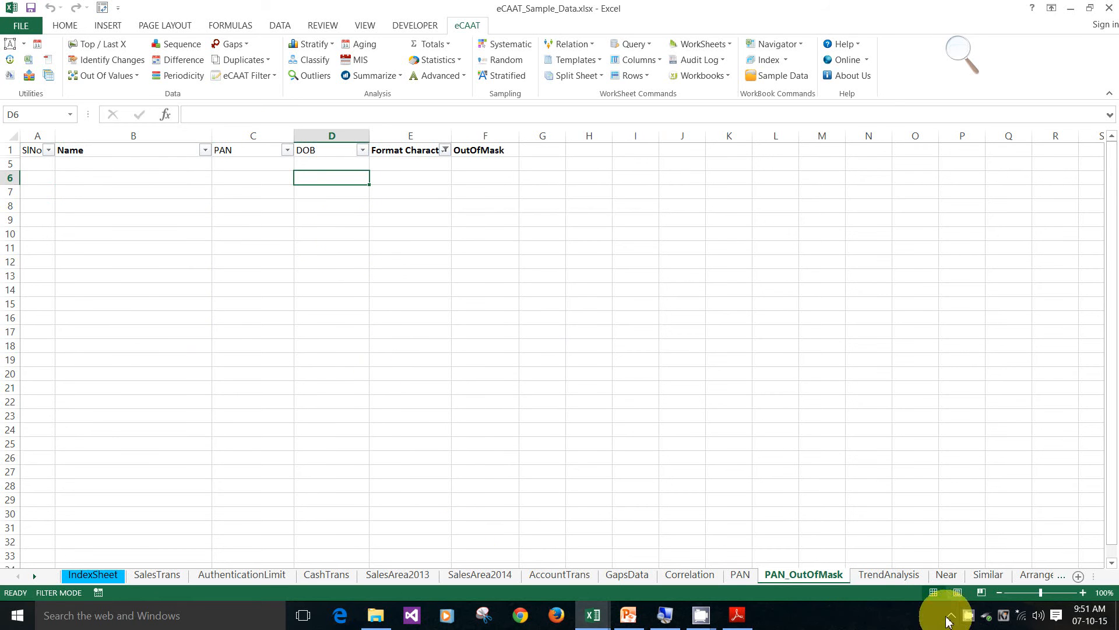
{"action": "left_click", "coordinate": [970, 612]}
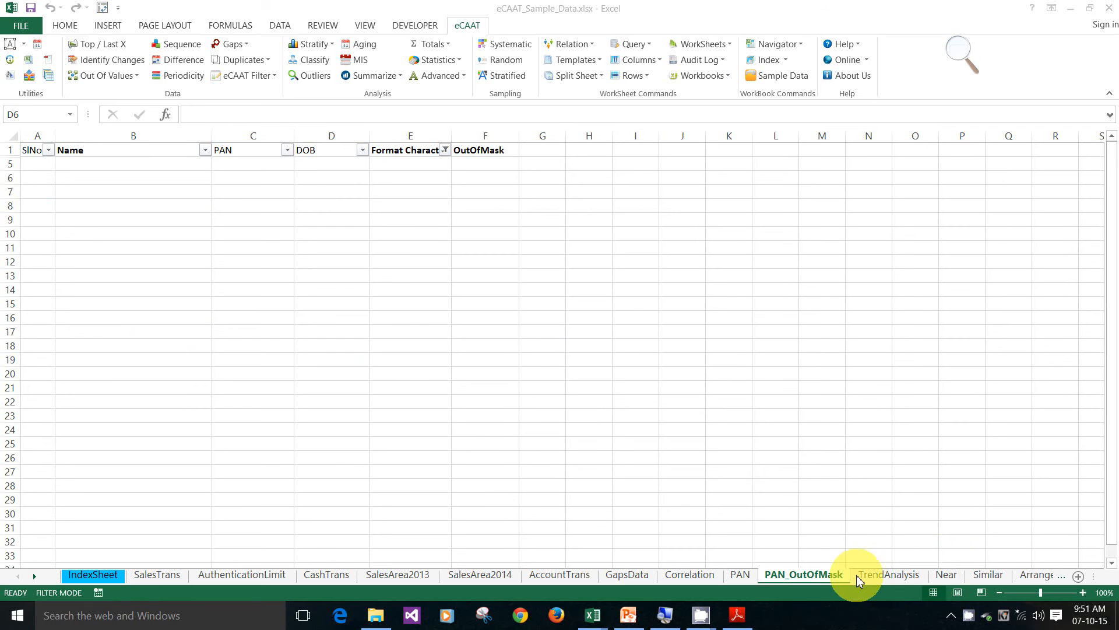
{"action": "left_click", "coordinate": [968, 615]}
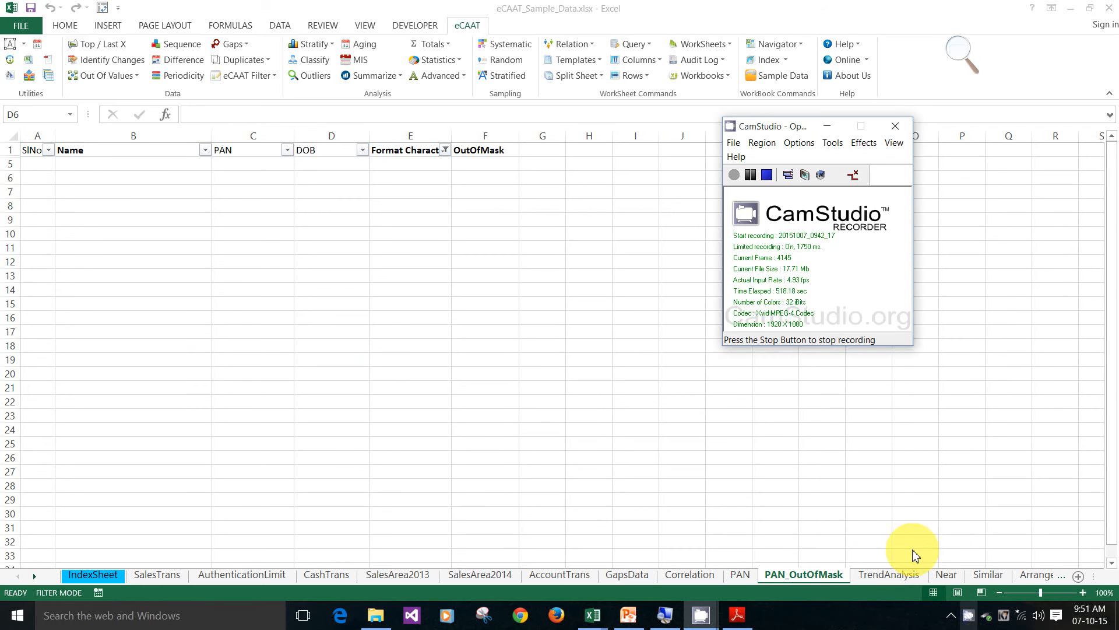
{"action": "left_click", "coordinate": [751, 176]}
{"action": "left_click", "coordinate": [733, 175]}
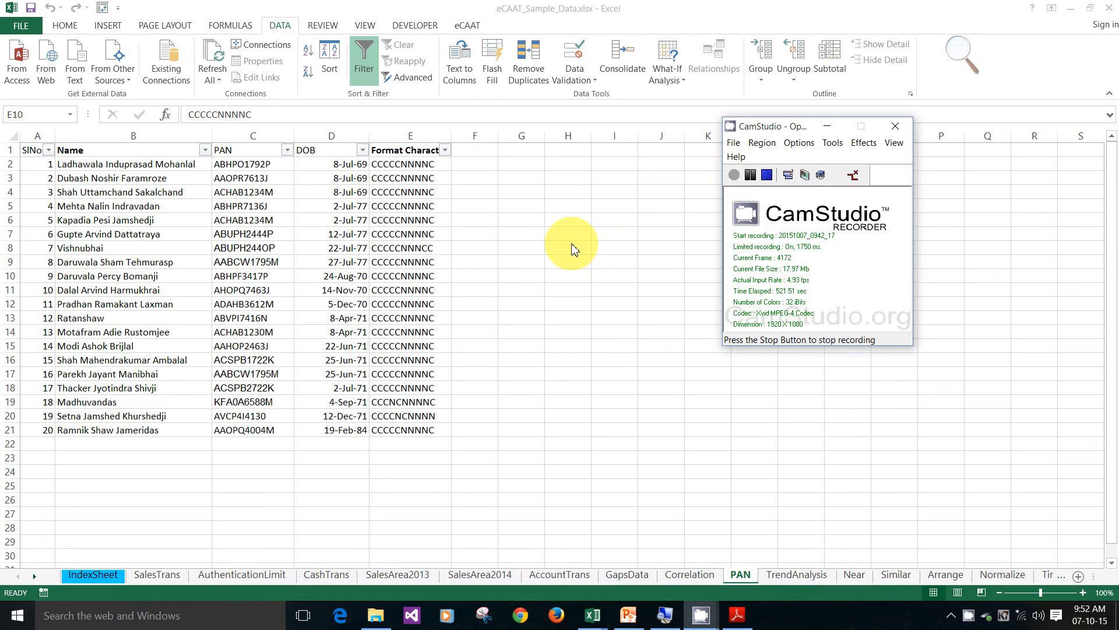
Use Out Of Values By Mask on the PAN column to extract only wrong-pattern records against the mask CCCCCNNNNC
{"action": "left_click", "coordinate": [464, 27]}
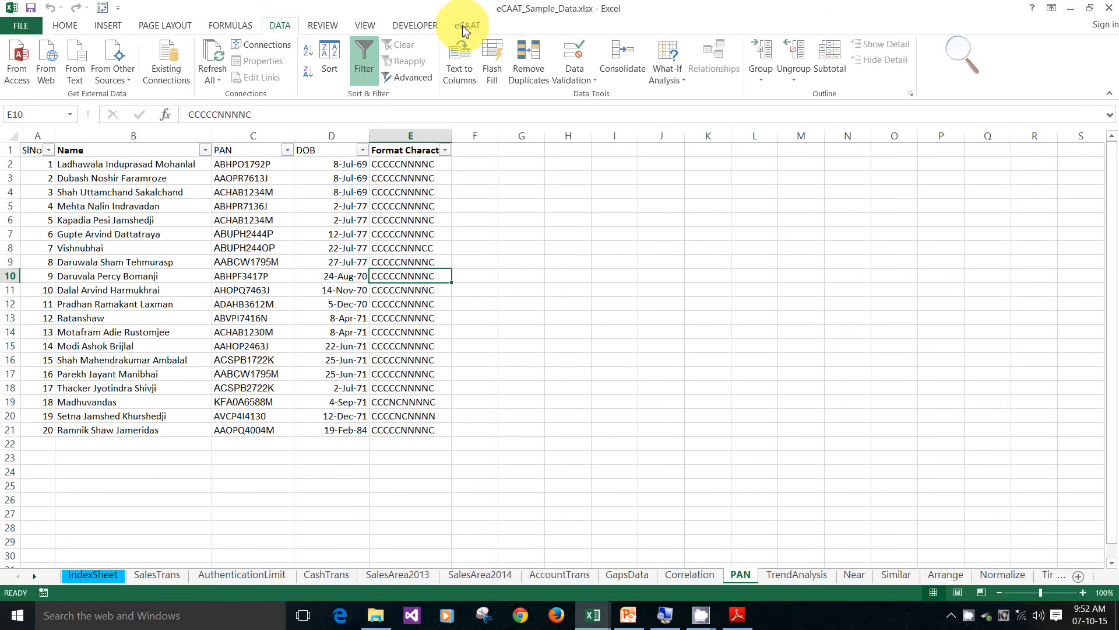
{"action": "left_click", "coordinate": [463, 26]}
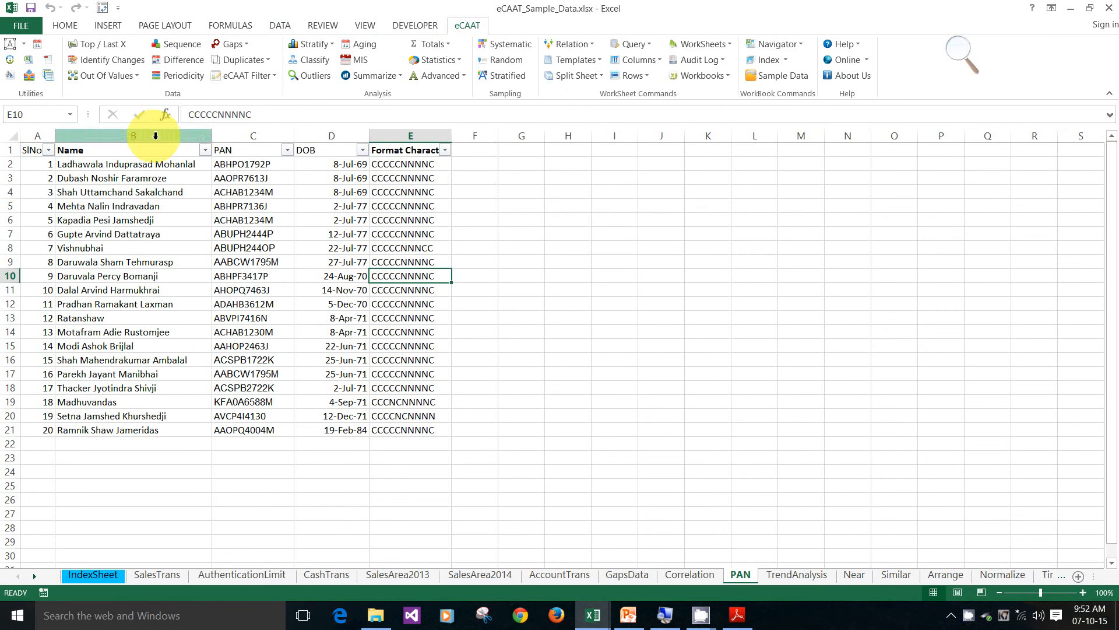
{"action": "left_click", "coordinate": [137, 76]}
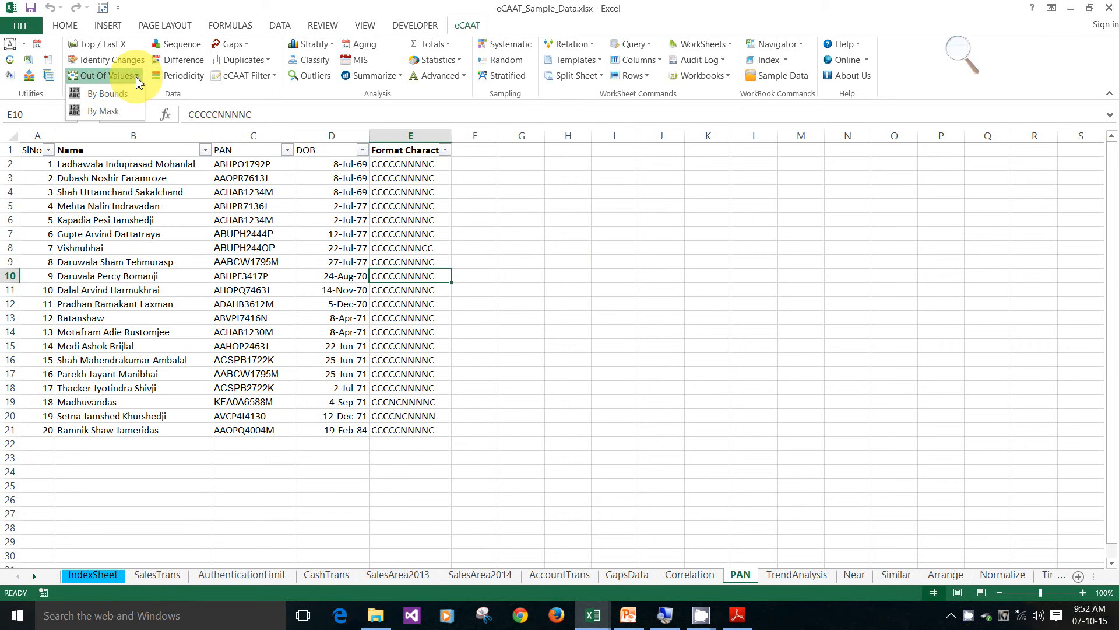
{"action": "left_click", "coordinate": [108, 110]}
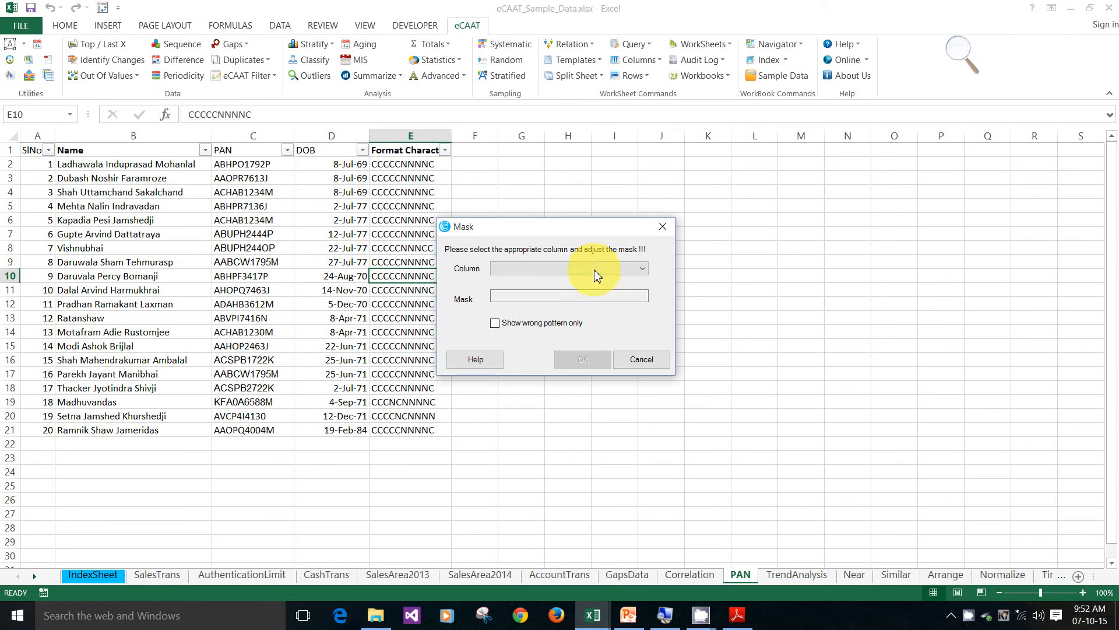
{"action": "left_click", "coordinate": [643, 270]}
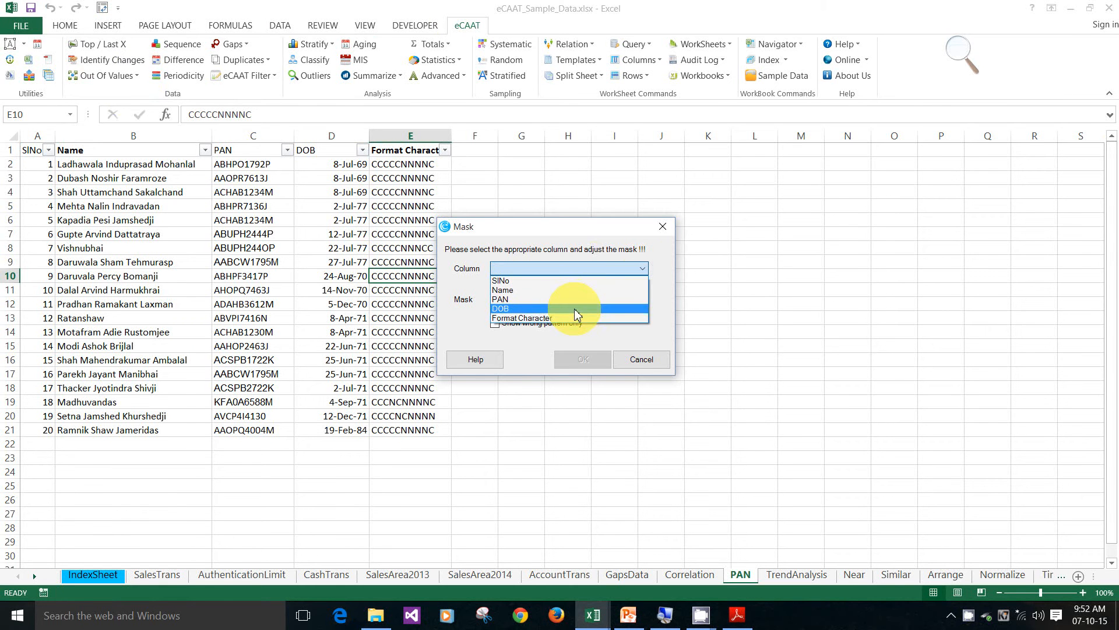
{"action": "left_click", "coordinate": [576, 299]}
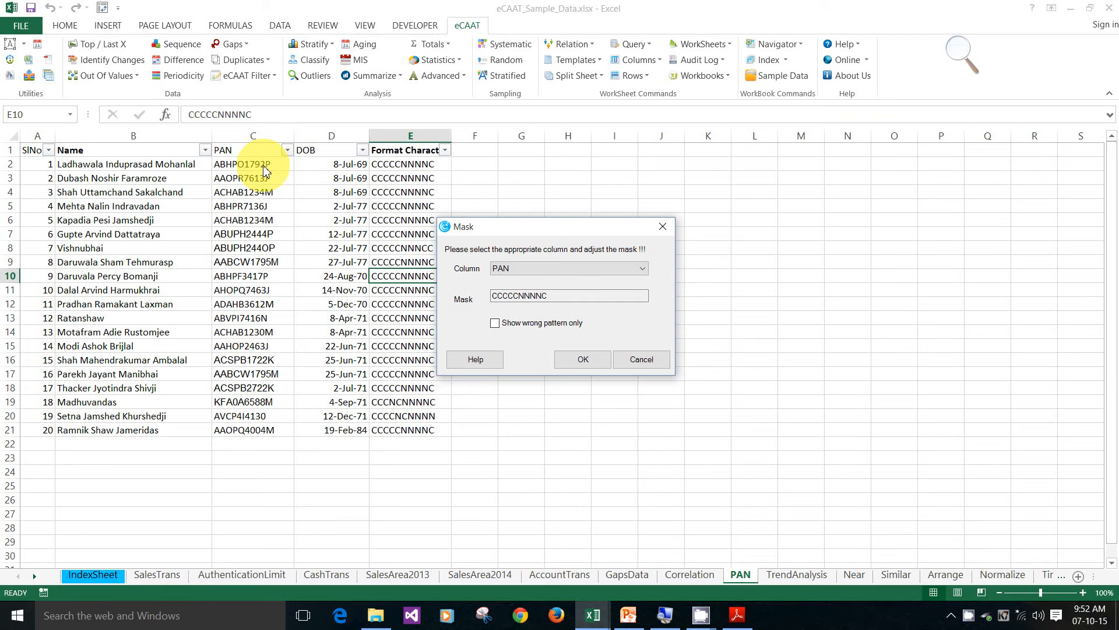
{"action": "left_click", "coordinate": [496, 324]}
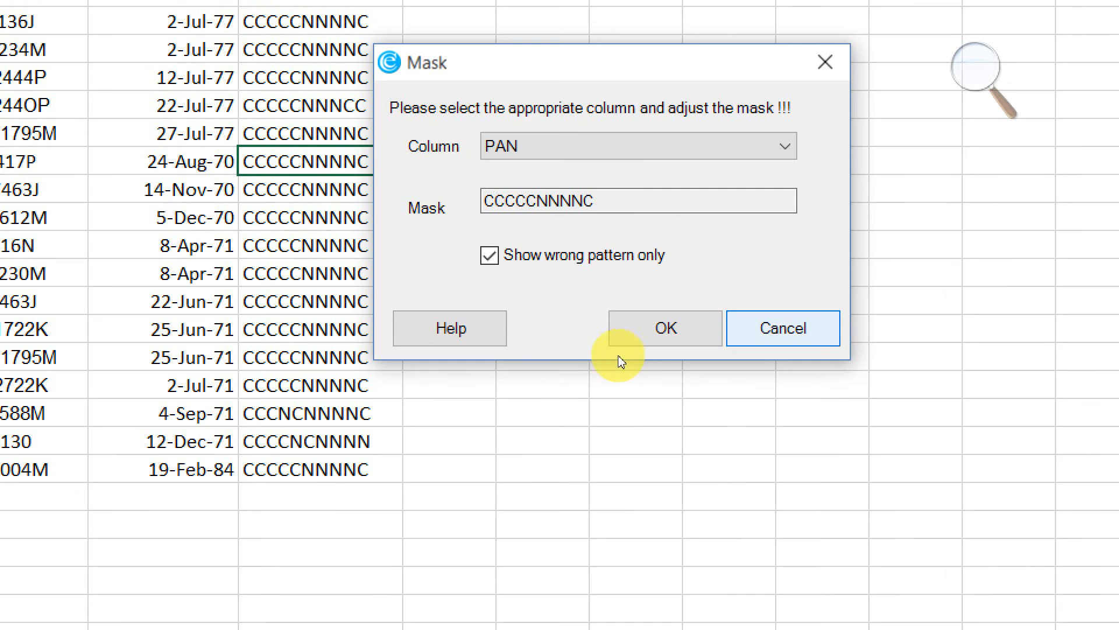
{"action": "left_click", "coordinate": [619, 343]}
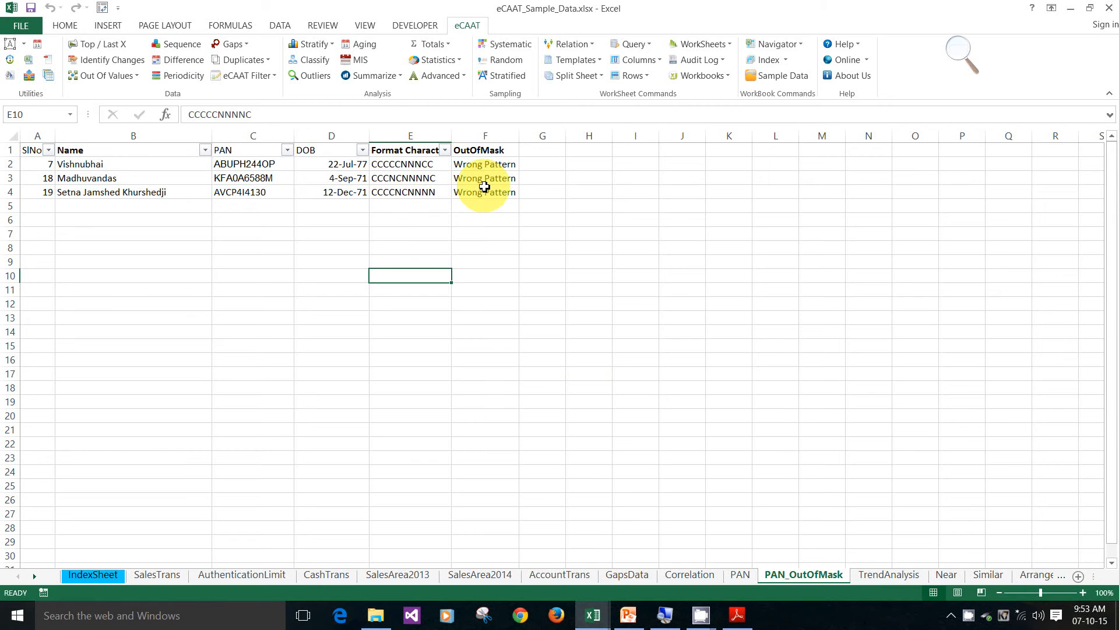
Examine the employee records on the SalesArea2013 and SalesArea2014 sheets to see how the two lists compare
{"action": "left_click", "coordinate": [738, 574]}
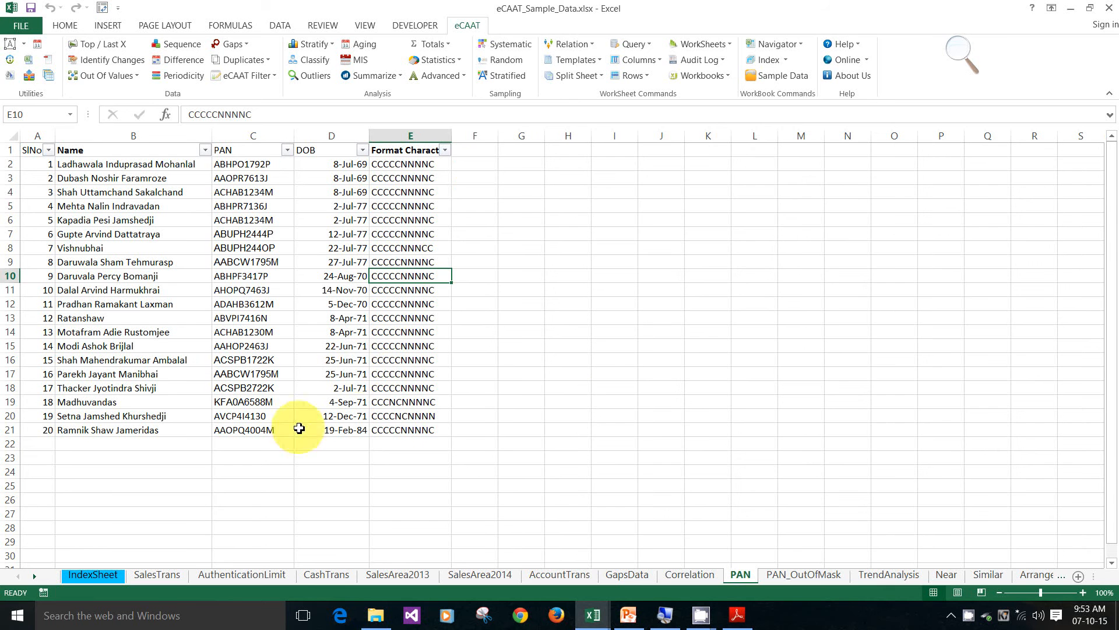
{"action": "left_click", "coordinate": [162, 574]}
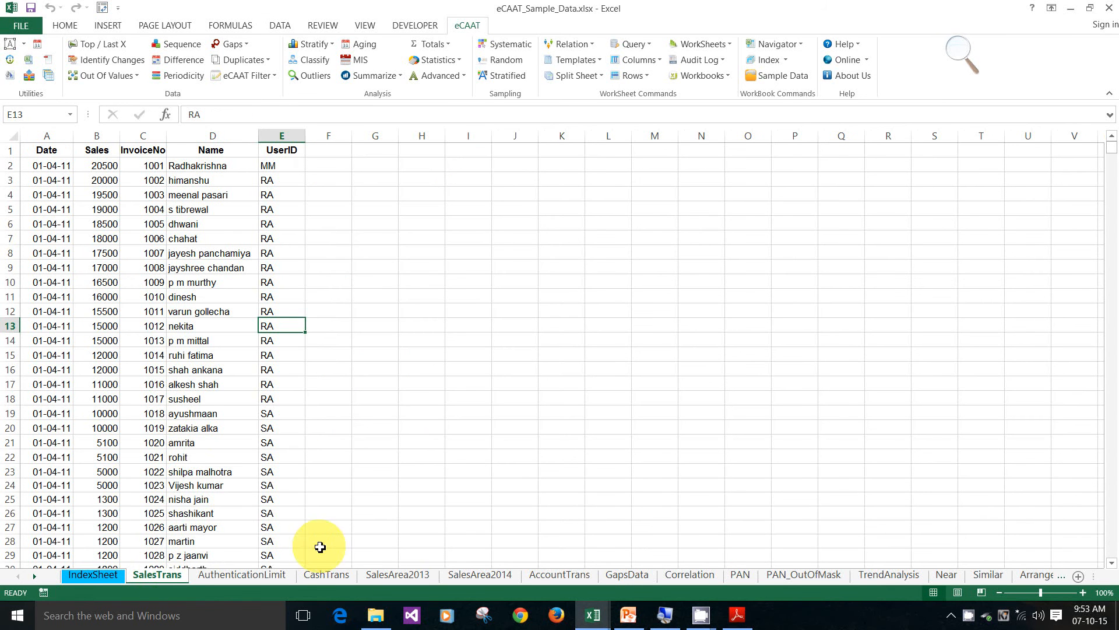
{"action": "left_click", "coordinate": [397, 574]}
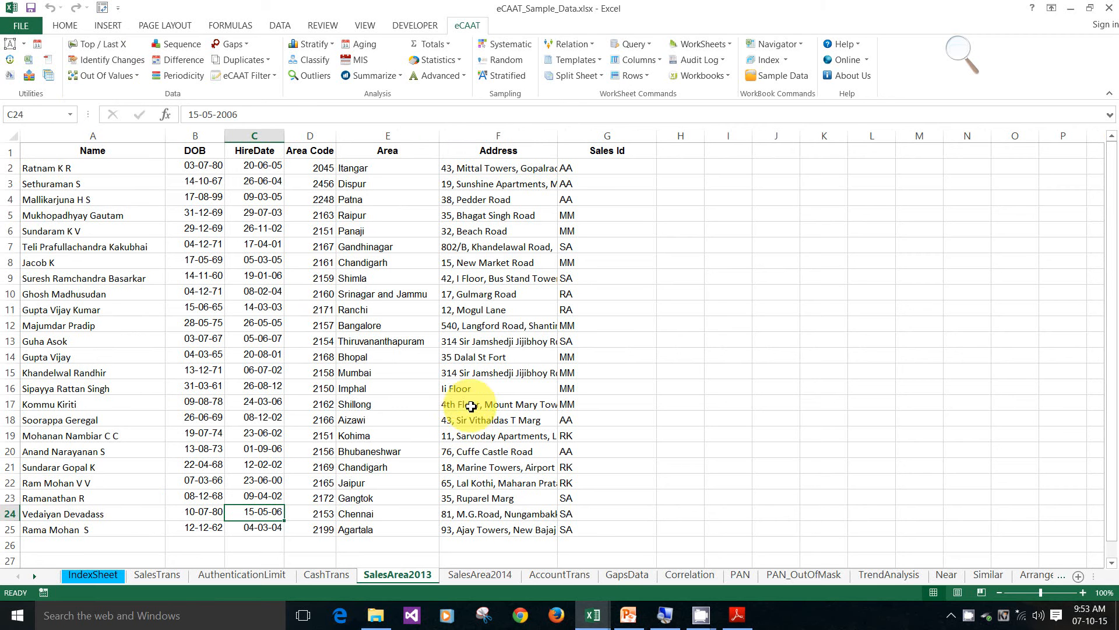
{"action": "left_click", "coordinate": [464, 389]}
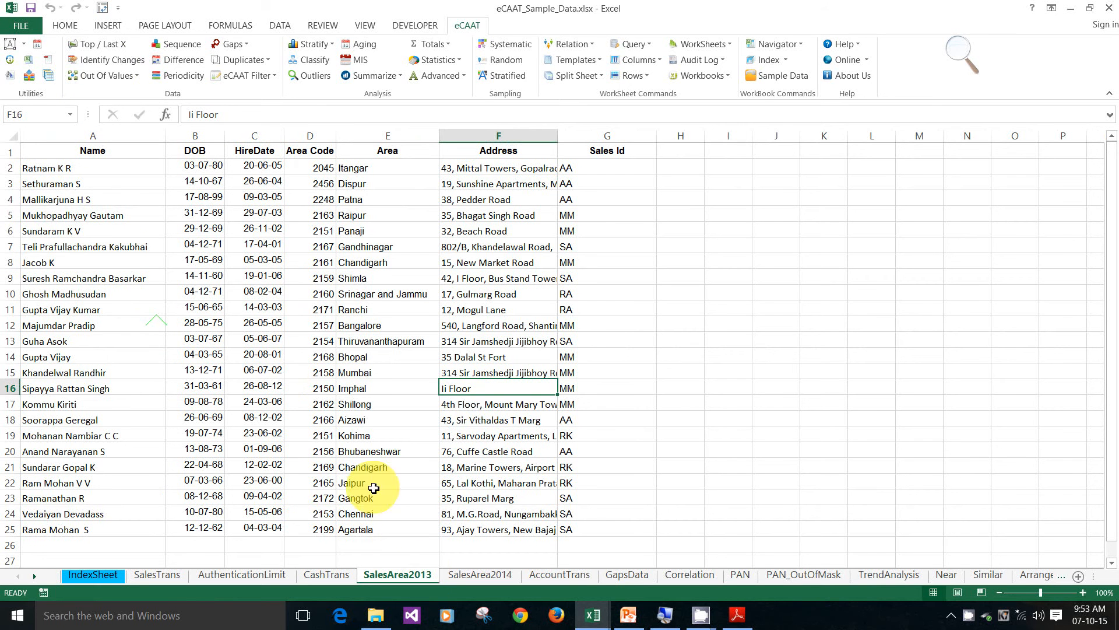
{"action": "left_click", "coordinate": [113, 249]}
{"action": "left_click", "coordinate": [500, 574]}
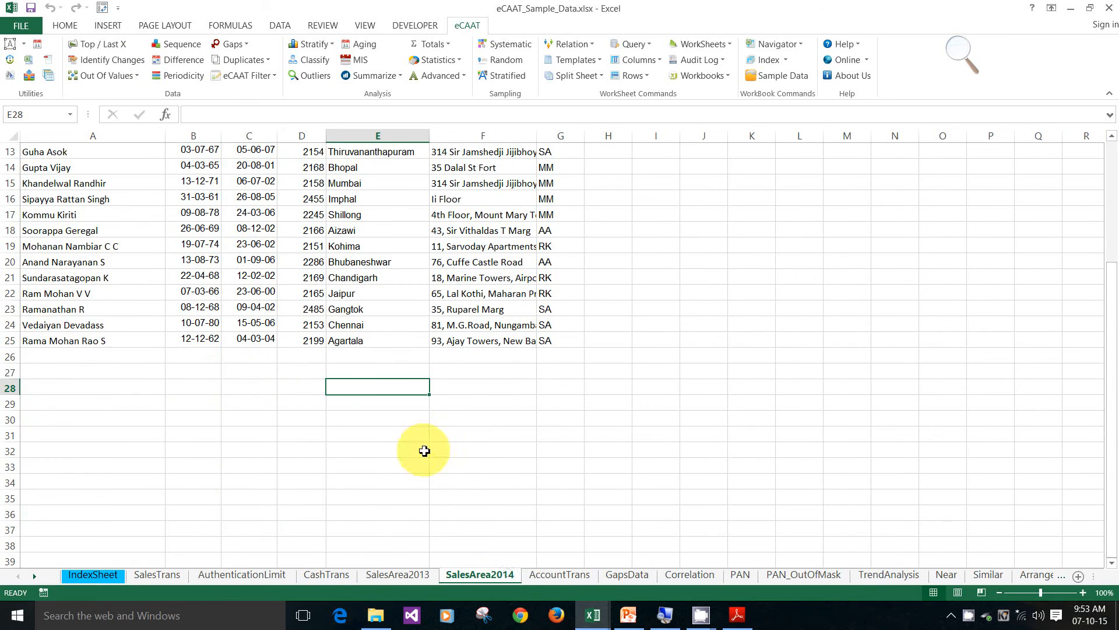
{"action": "scroll", "coordinate": [257, 265], "scroll_direction": "up", "scroll_amount": 4}
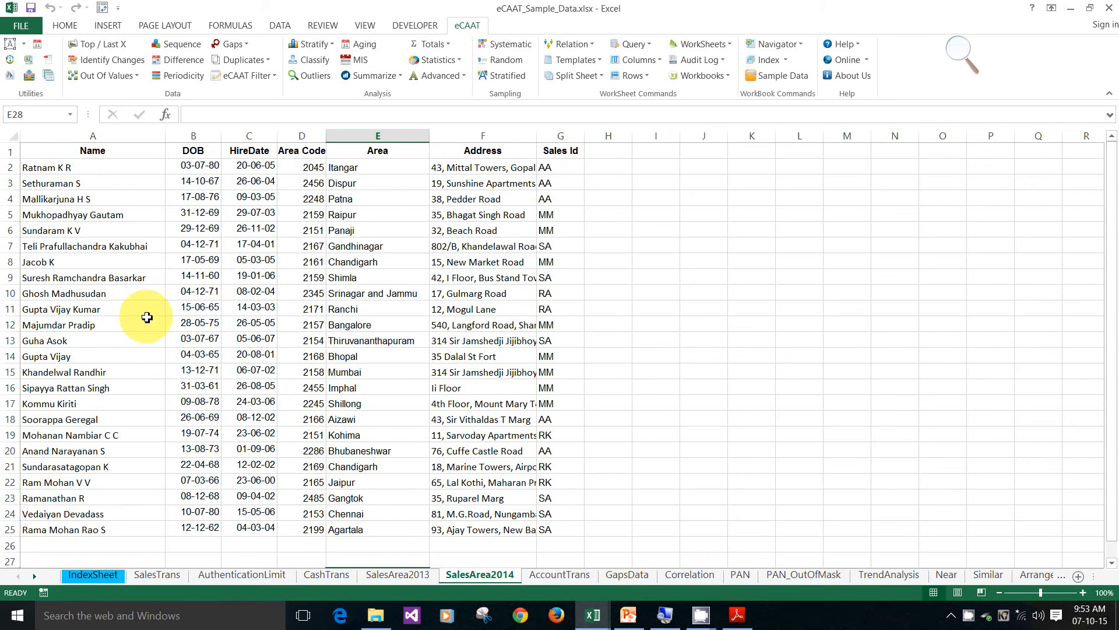
Run Identify Changes with SalesArea2013 as new sheet and SalesArea2014 from eCAAT_Sample_Data.xlsx as old sheet, marking changed cells yellow
{"action": "left_click", "coordinate": [392, 582]}
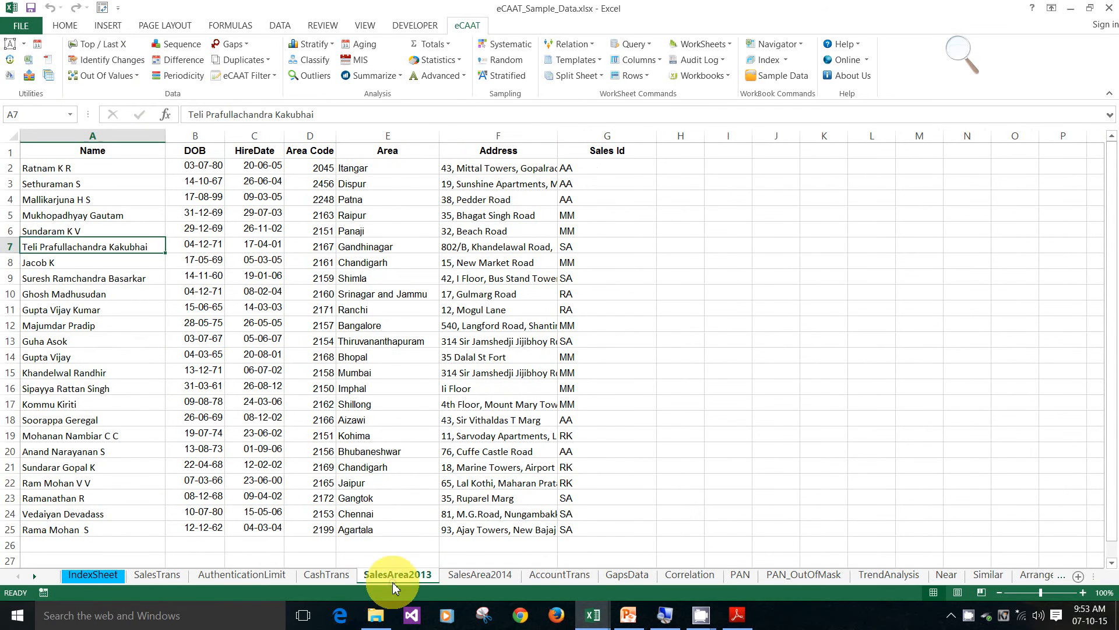
{"action": "left_click", "coordinate": [112, 60]}
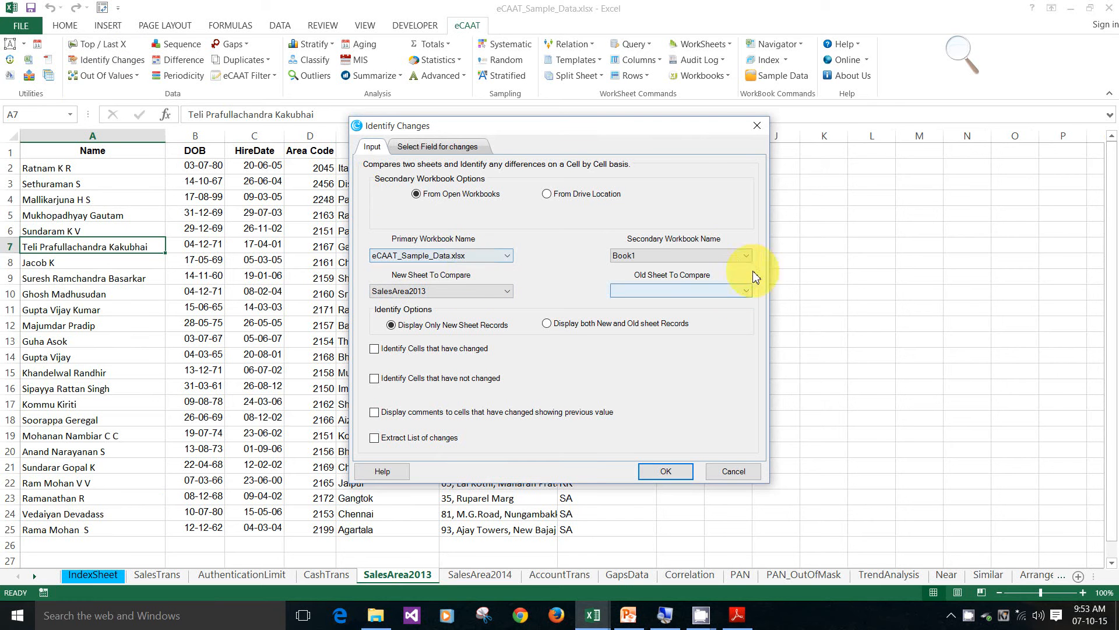
{"action": "left_click", "coordinate": [740, 254]}
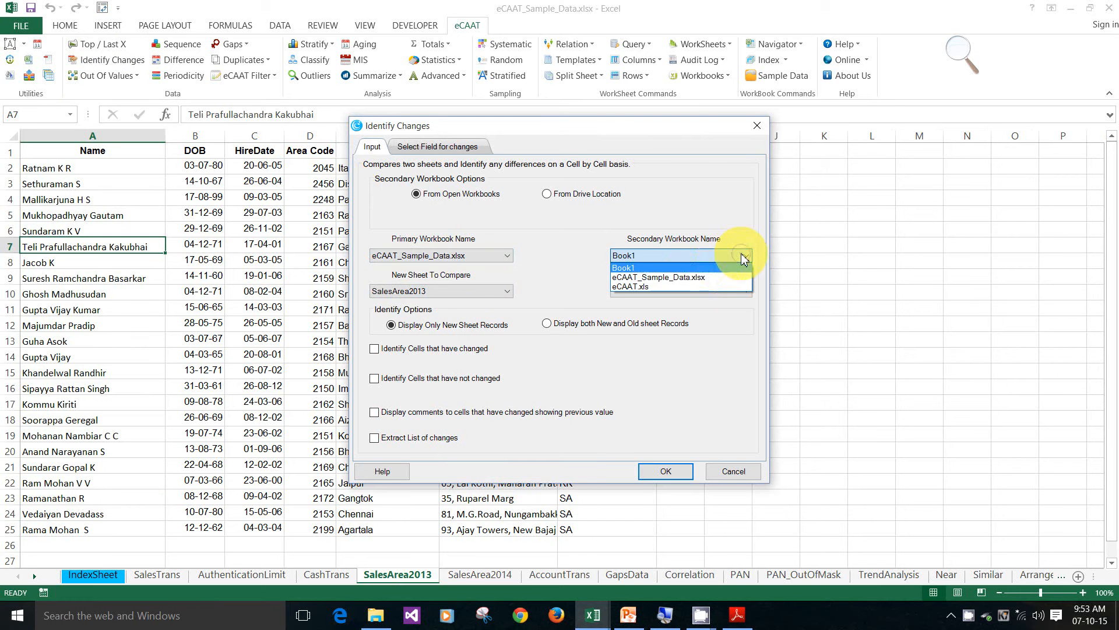
{"action": "left_click", "coordinate": [688, 278]}
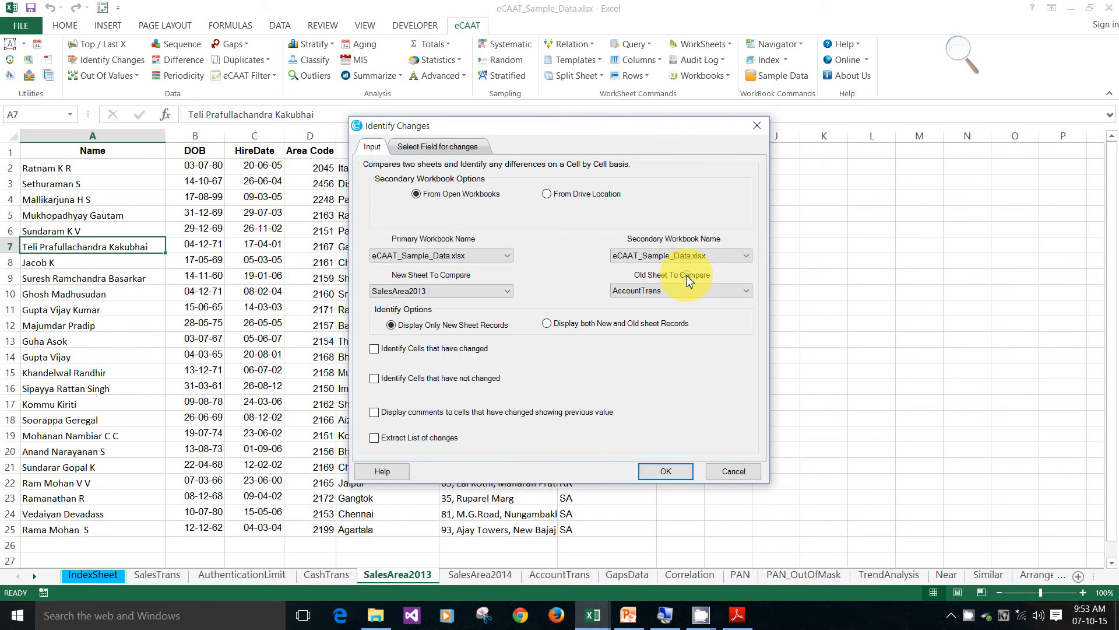
{"action": "left_click", "coordinate": [746, 290]}
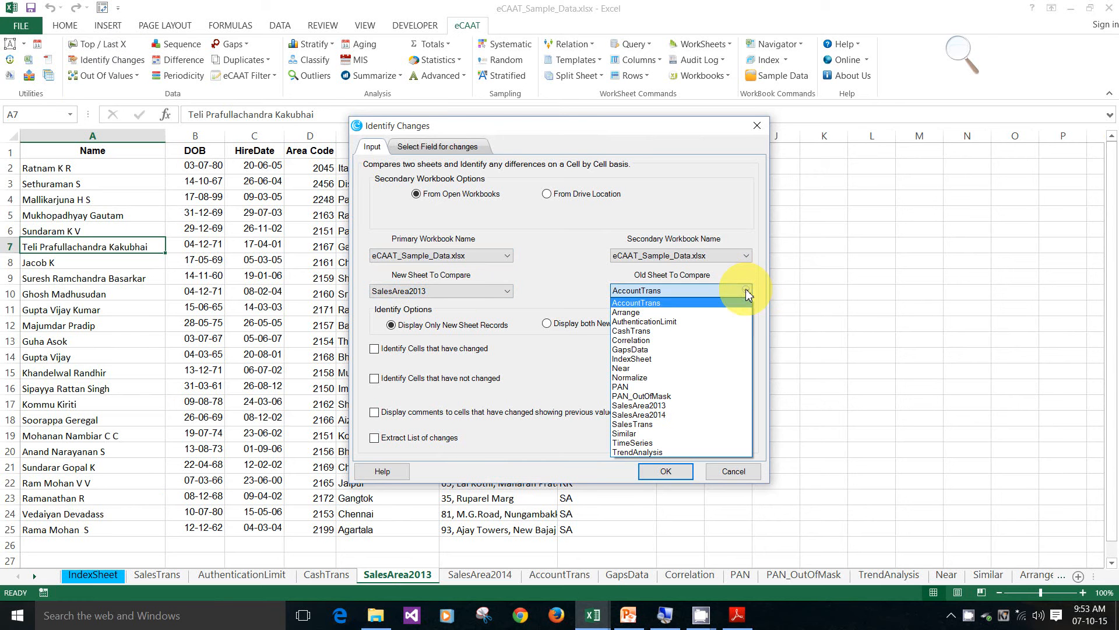
{"action": "left_click", "coordinate": [651, 414]}
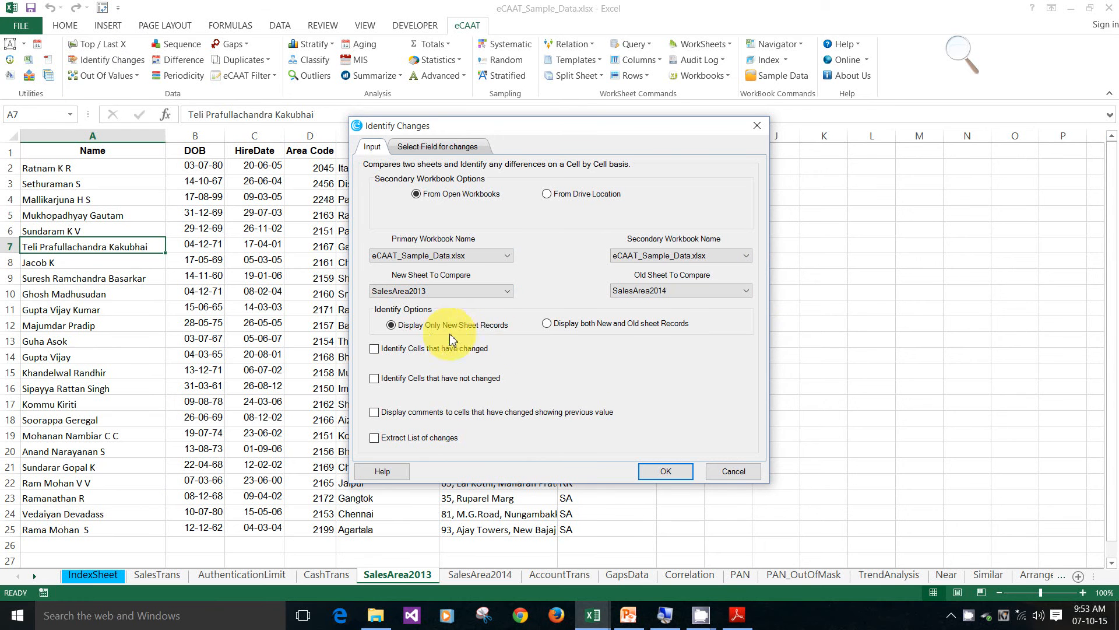
{"action": "left_click", "coordinate": [374, 348]}
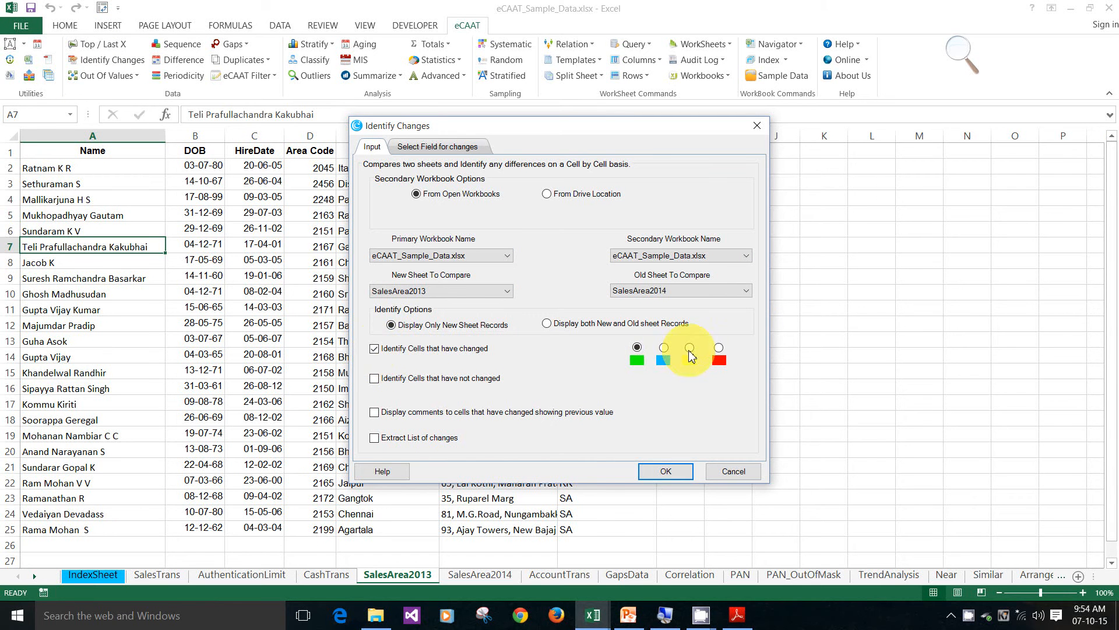
{"action": "left_click", "coordinate": [690, 348]}
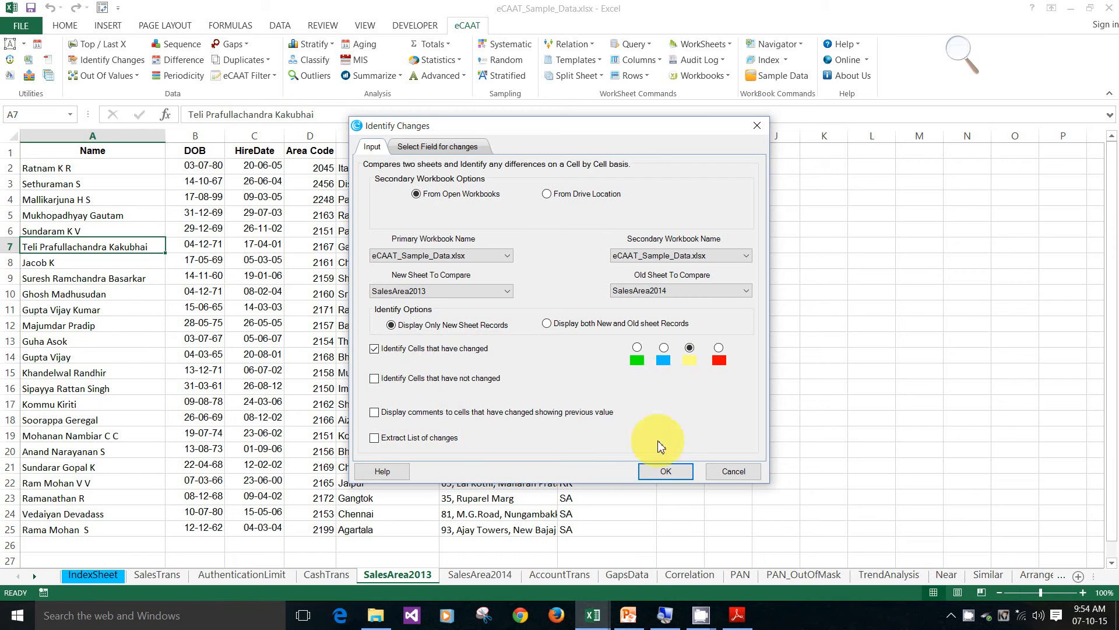
{"action": "left_click", "coordinate": [661, 472]}
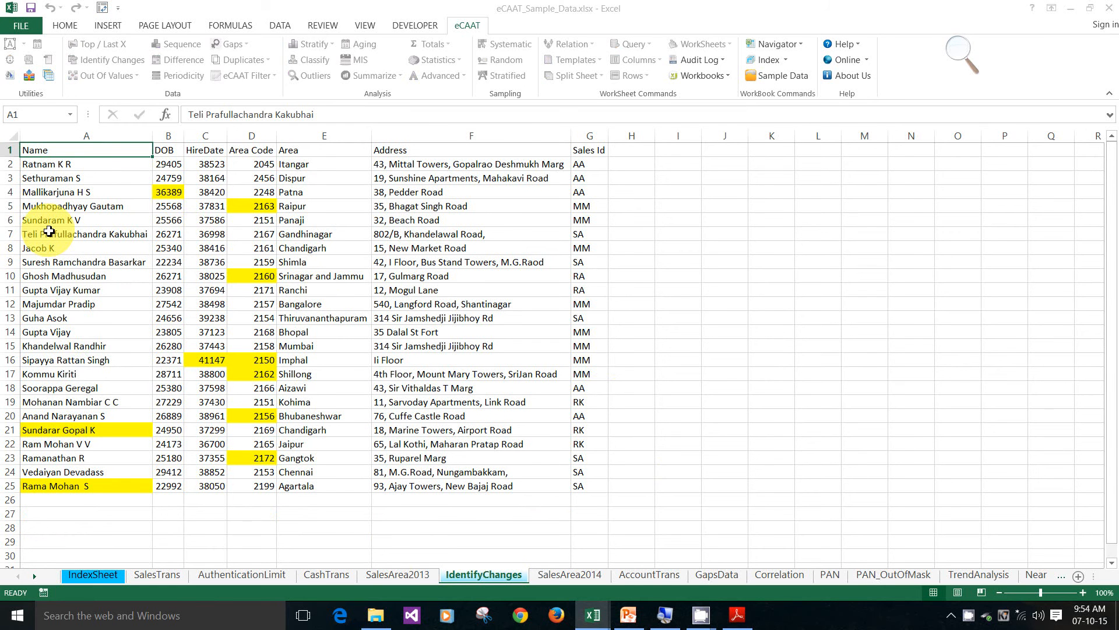
{"action": "left_click", "coordinate": [387, 576]}
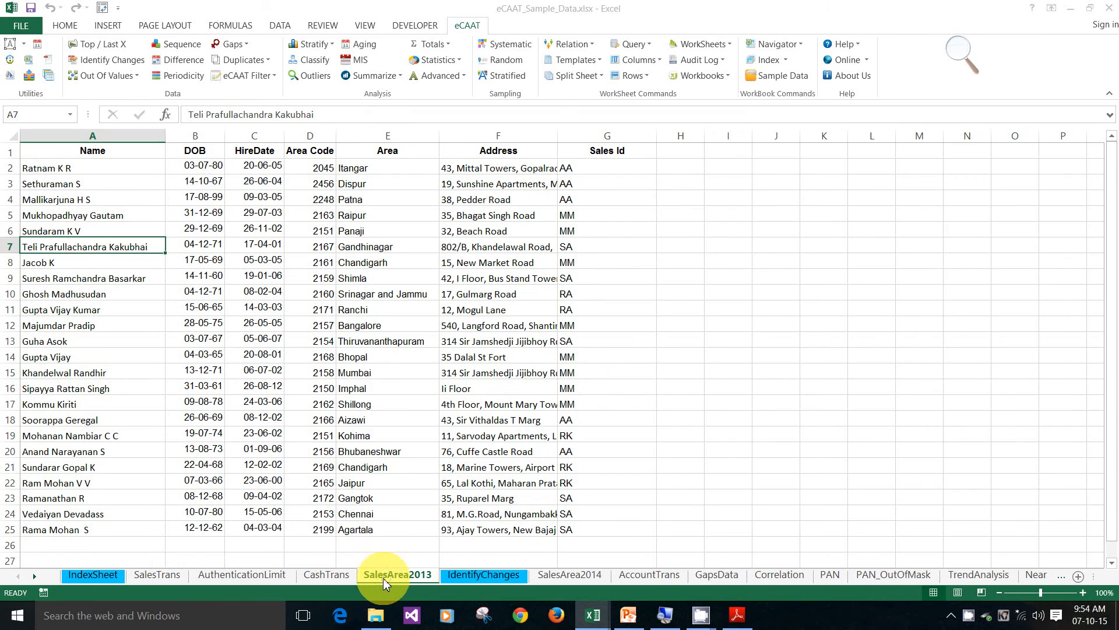
Examine the extent of the SalesTrans data by checking the first and last rows of its Date, Sales and InvoiceNo columns
{"action": "left_click", "coordinate": [155, 575]}
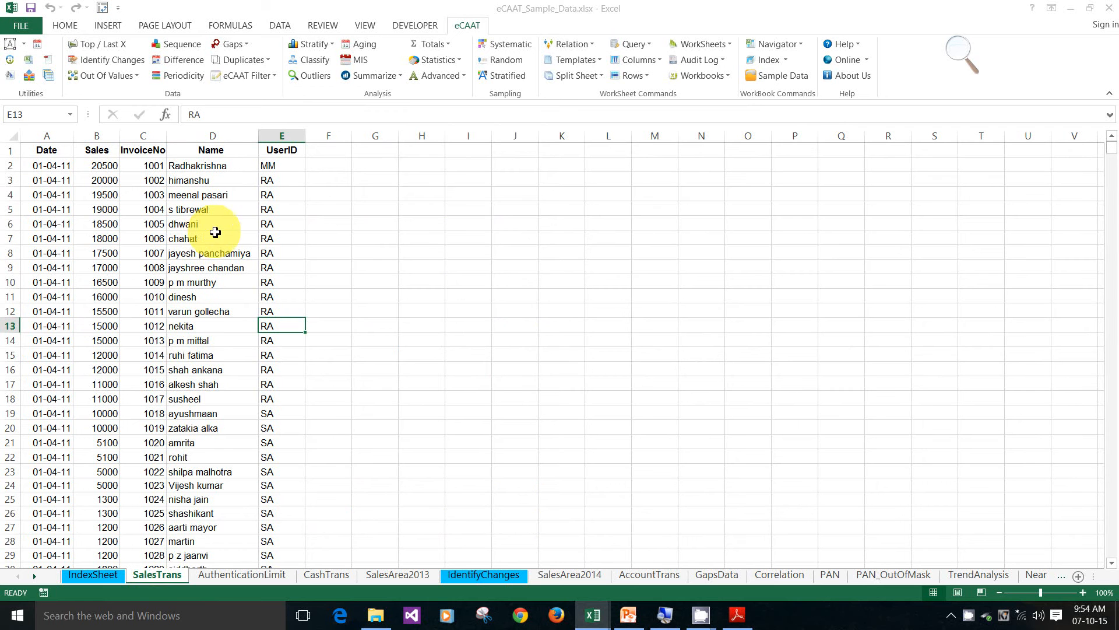
{"action": "left_click", "coordinate": [33, 168]}
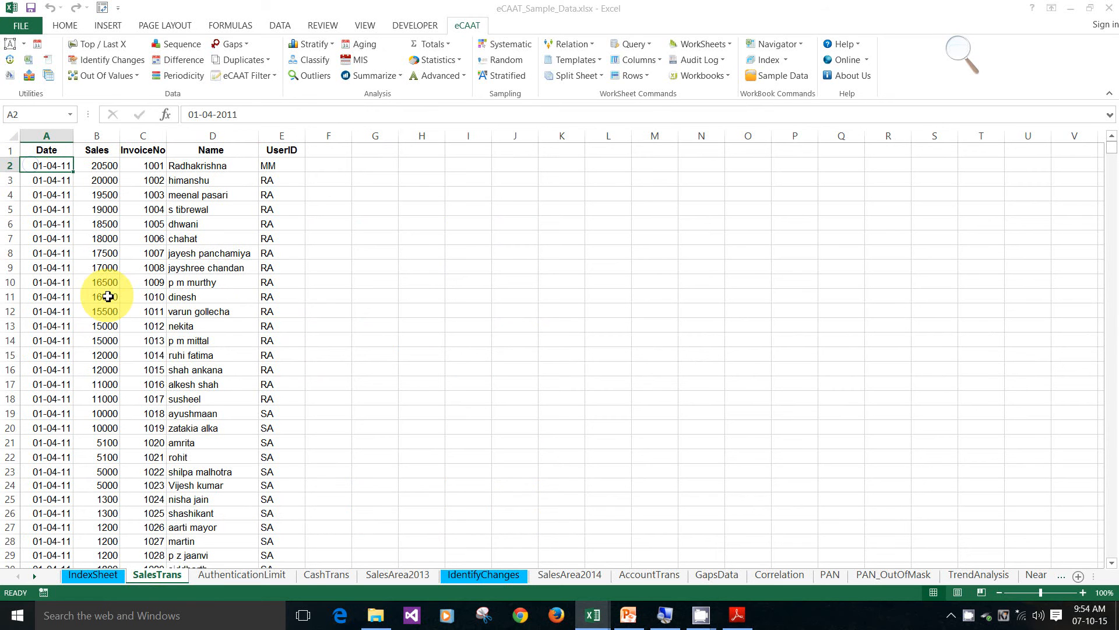
{"action": "key", "text": "ctrl+Down"}
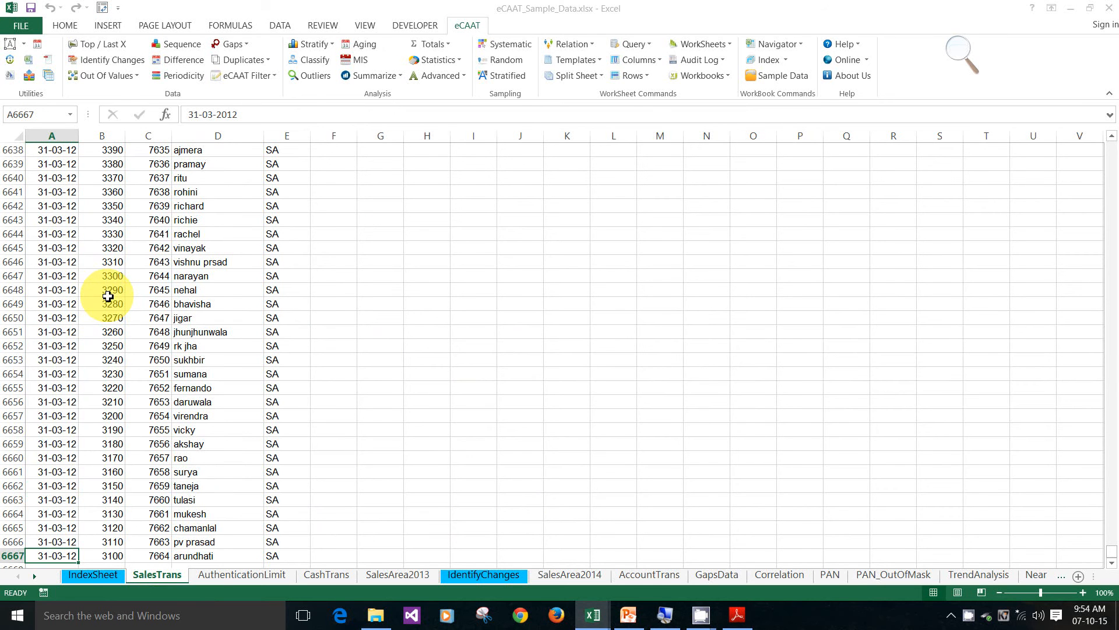
{"action": "key", "text": "Right"}
{"action": "scroll", "coordinate": [108, 296], "scroll_direction": "down", "scroll_amount": 1}
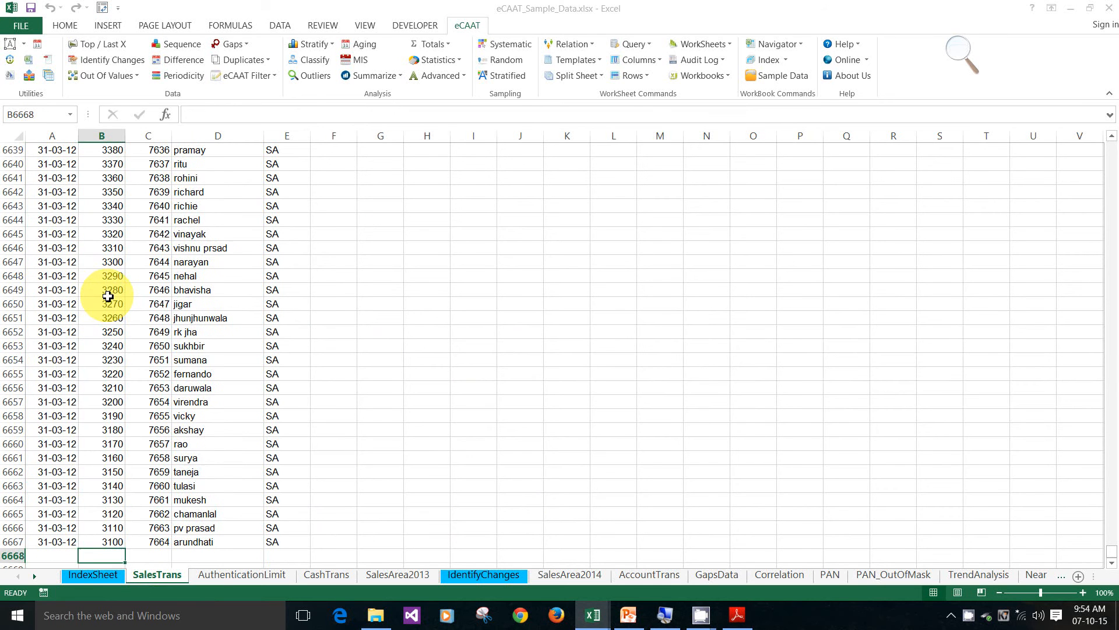
{"action": "key", "text": "ctrl+Up"}
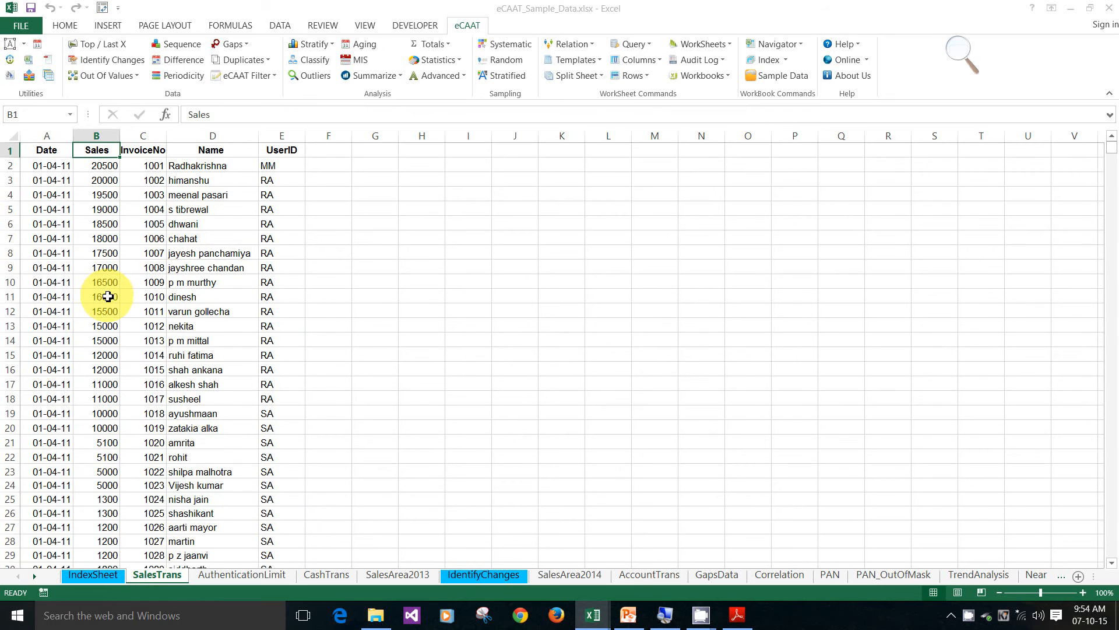
{"action": "left_click", "coordinate": [143, 166]}
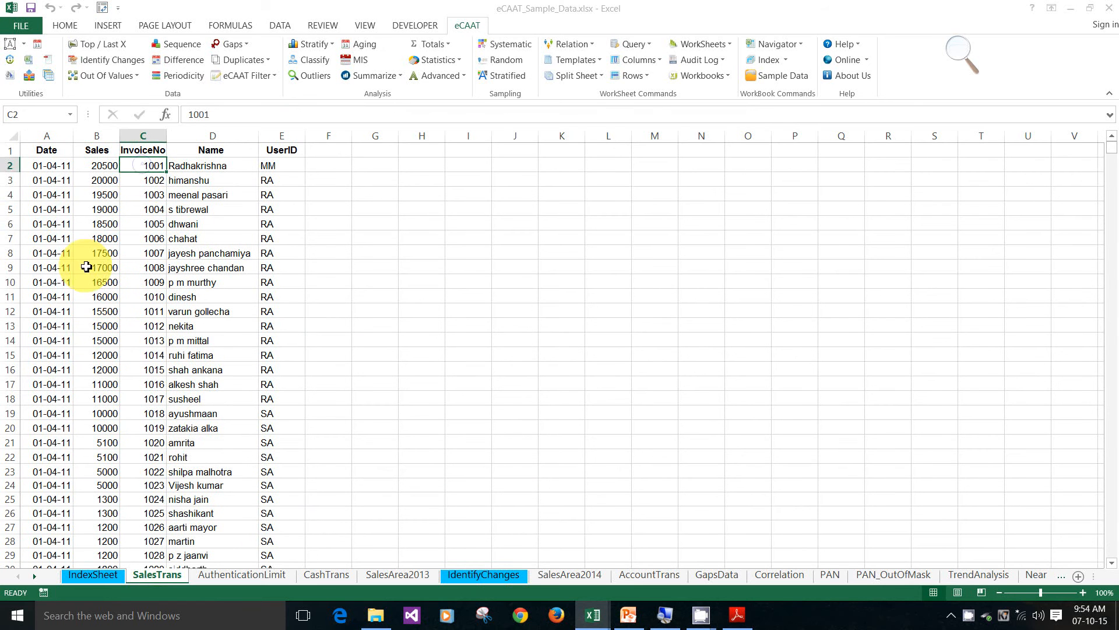
{"action": "key", "text": "ctrl+Down"}
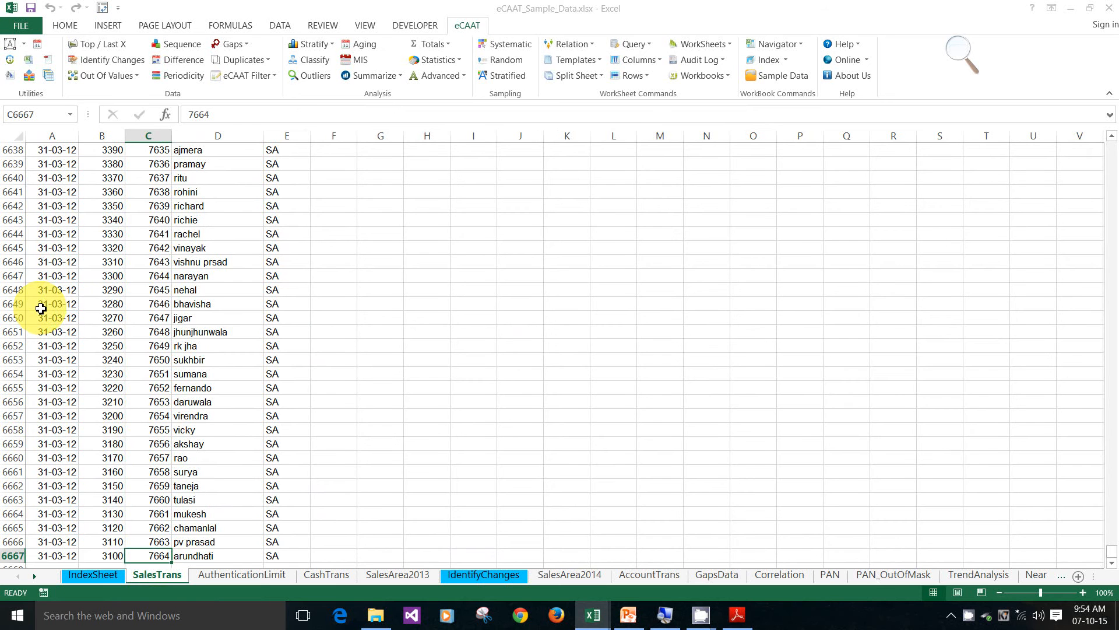
{"action": "key", "text": "ctrl+Home"}
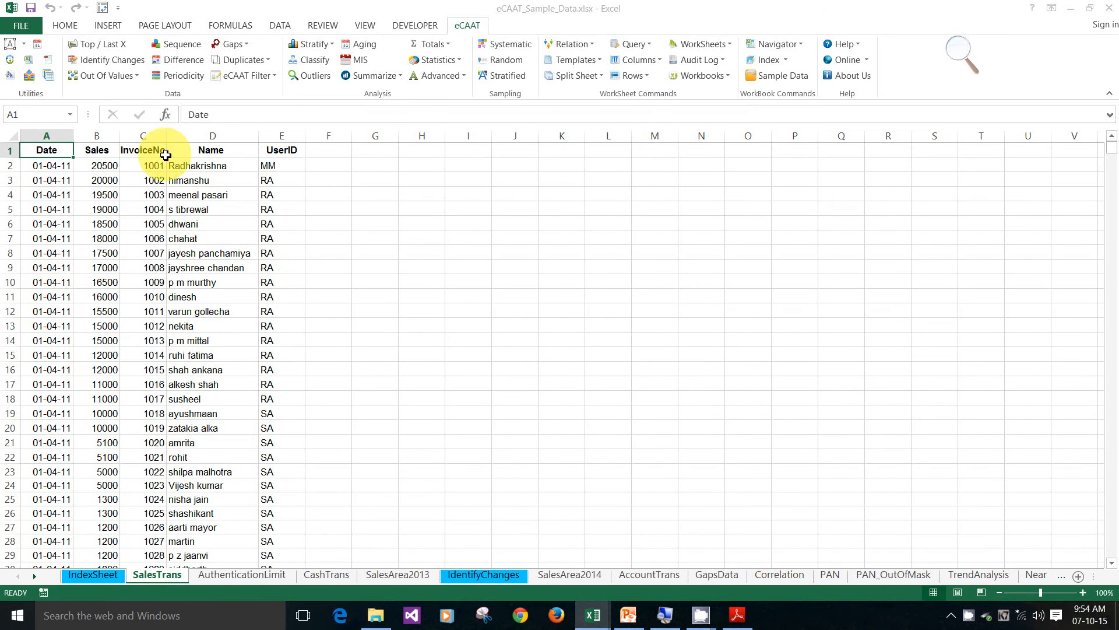
Run the Sequence check on the SalesTrans sheet's InvoiceNo column to list missing invoice numbers
{"action": "left_click", "coordinate": [145, 169]}
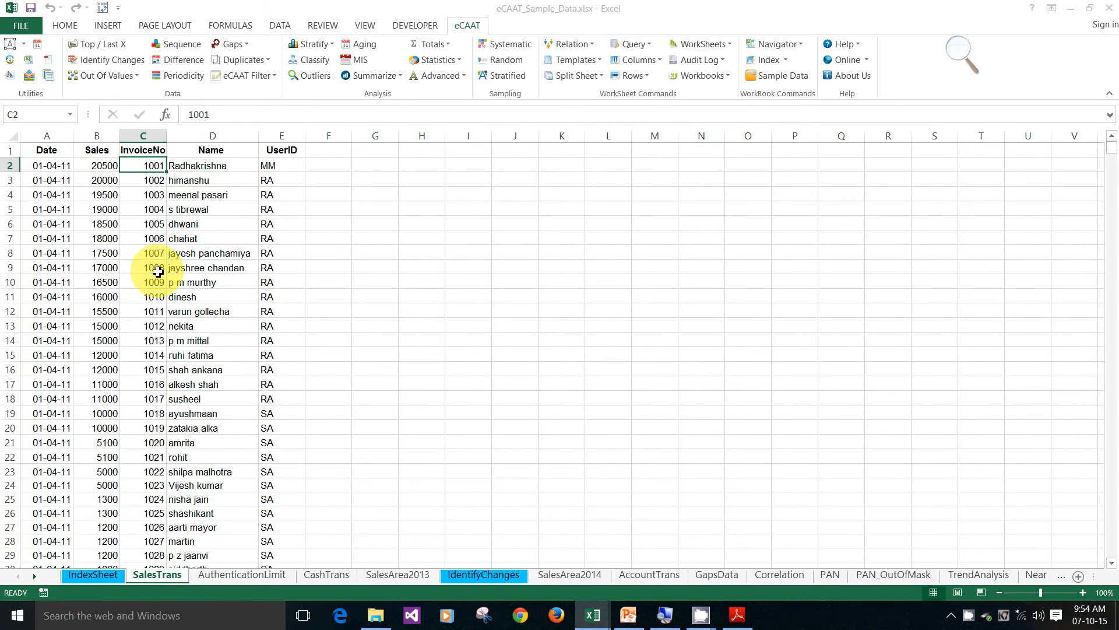
{"action": "left_click", "coordinate": [176, 48]}
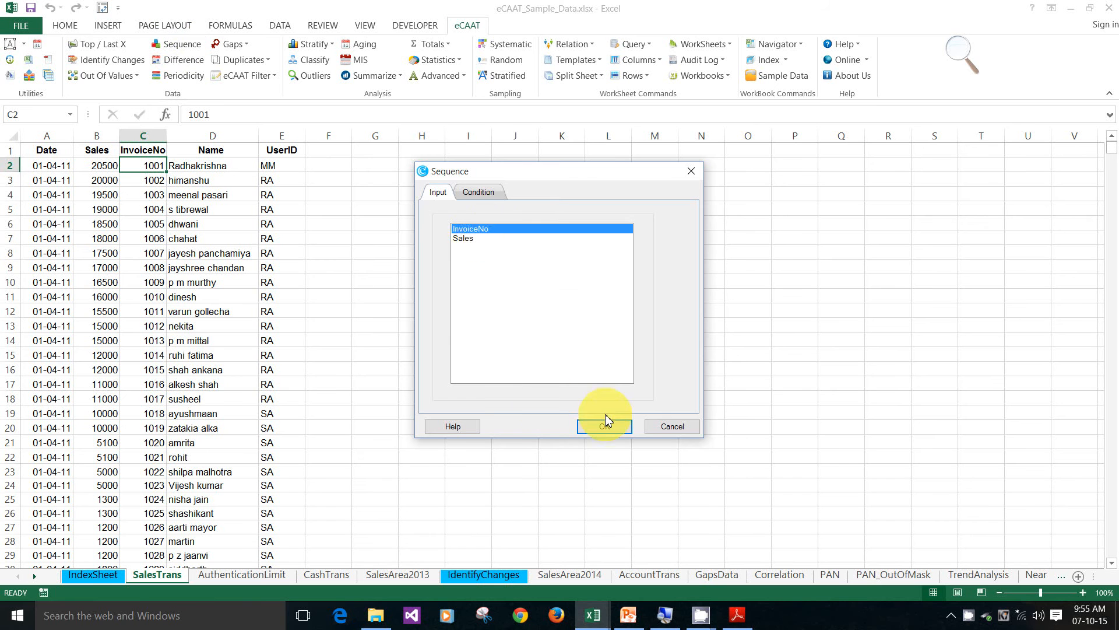
{"action": "left_click", "coordinate": [613, 431]}
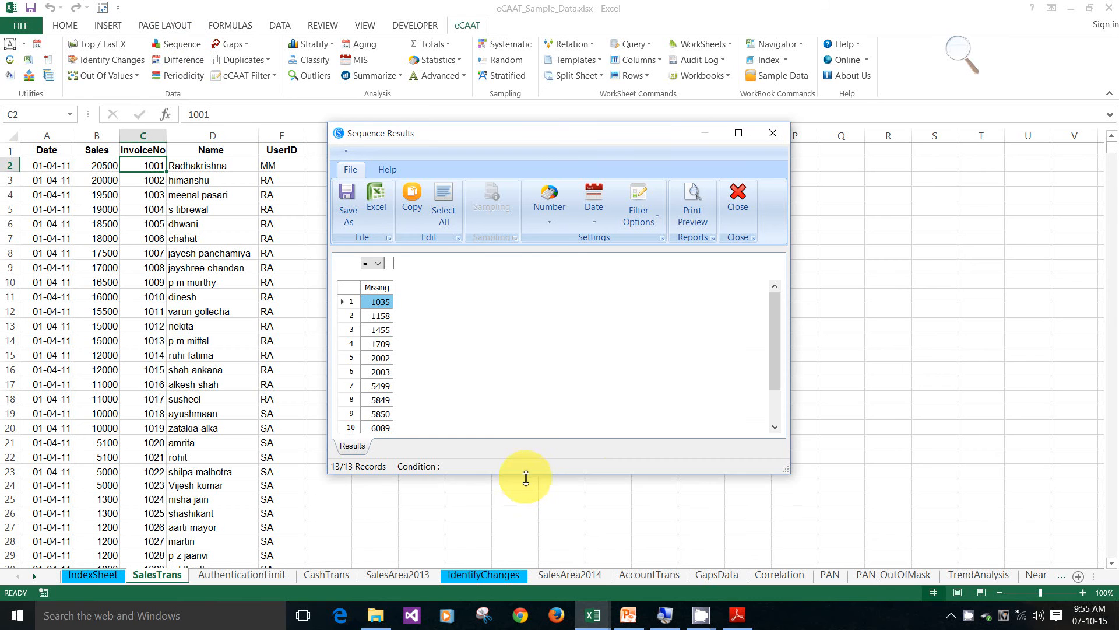
Examine the full list of missing invoice numbers and close the Sequence results
{"action": "left_click_drag", "start_coordinate": [526, 478], "coordinate": [525, 556]}
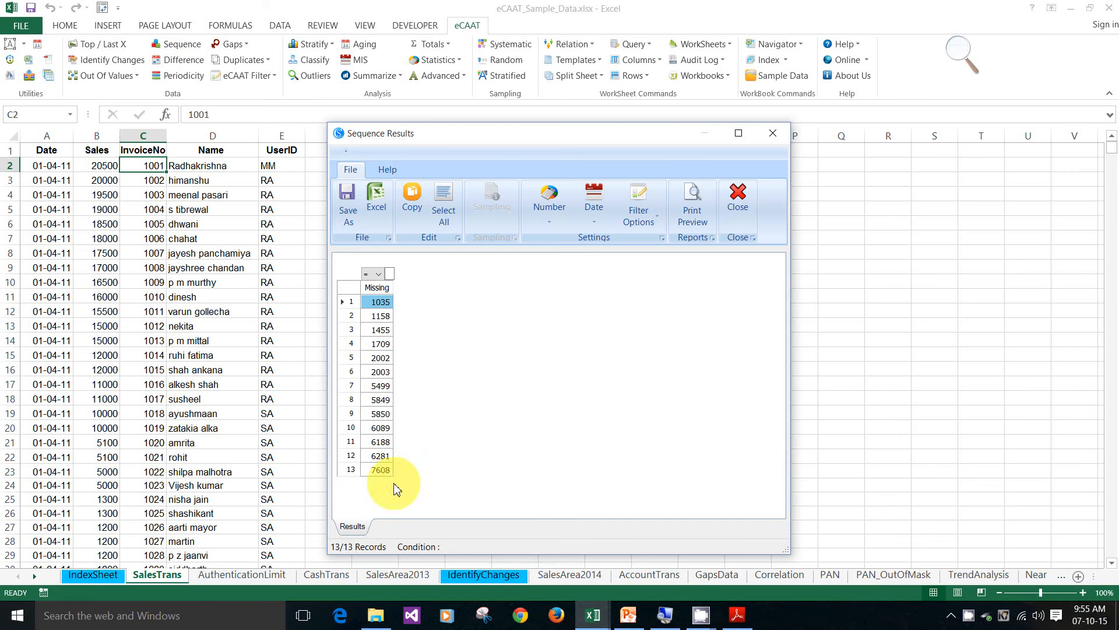
{"action": "left_click", "coordinate": [738, 209]}
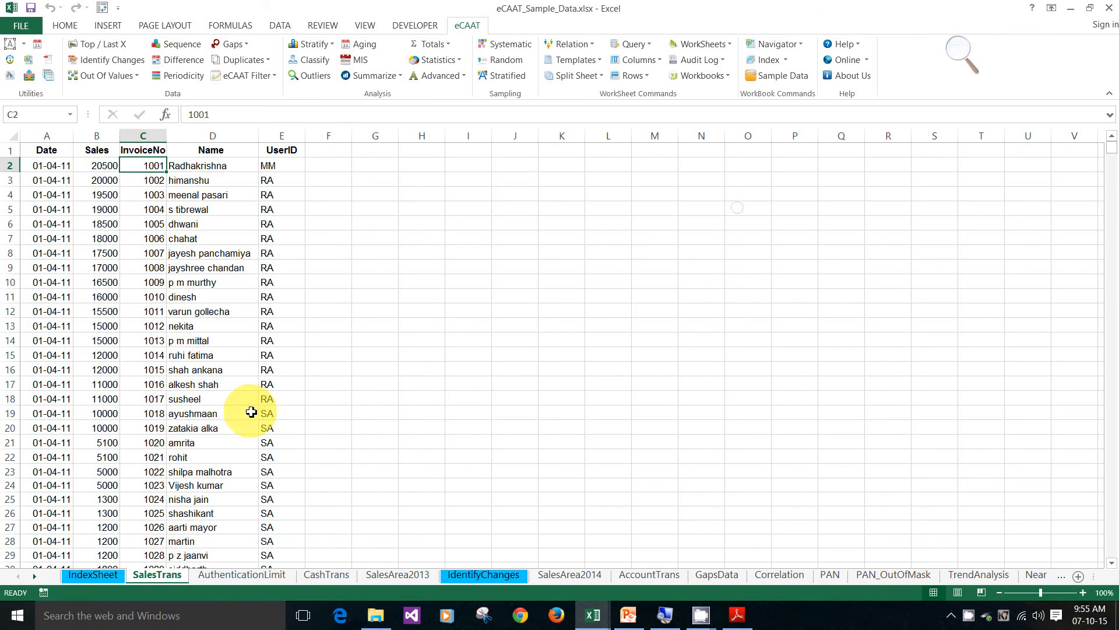
Run a Numeric Gaps check on InvoiceNo with an interval of 1, review all the gap ranges and close the results
{"action": "left_click", "coordinate": [249, 45]}
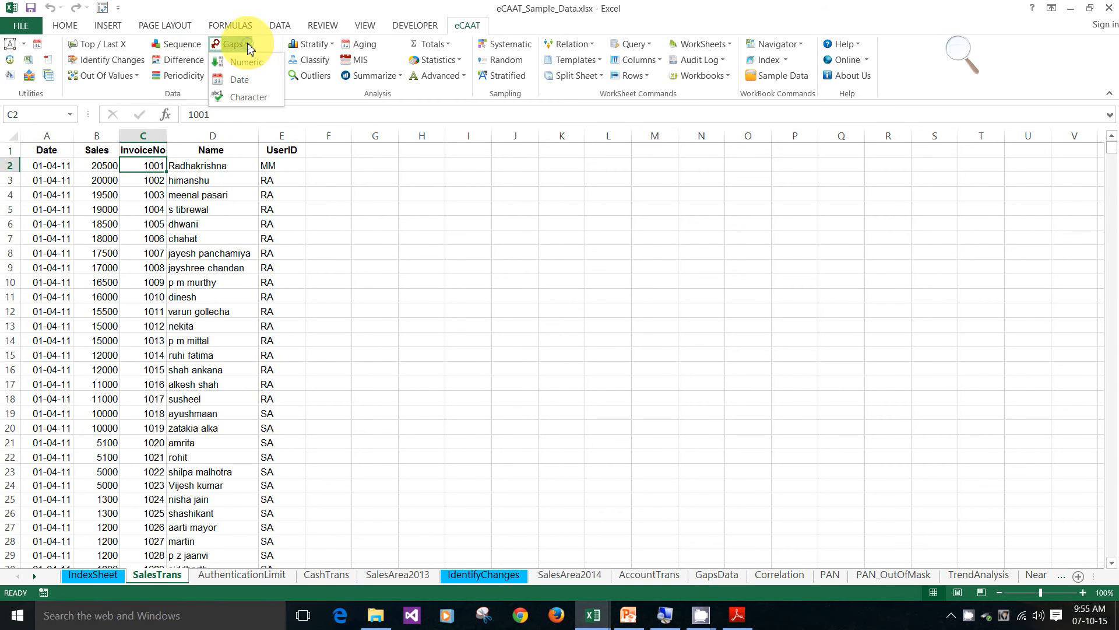
{"action": "left_click", "coordinate": [251, 64]}
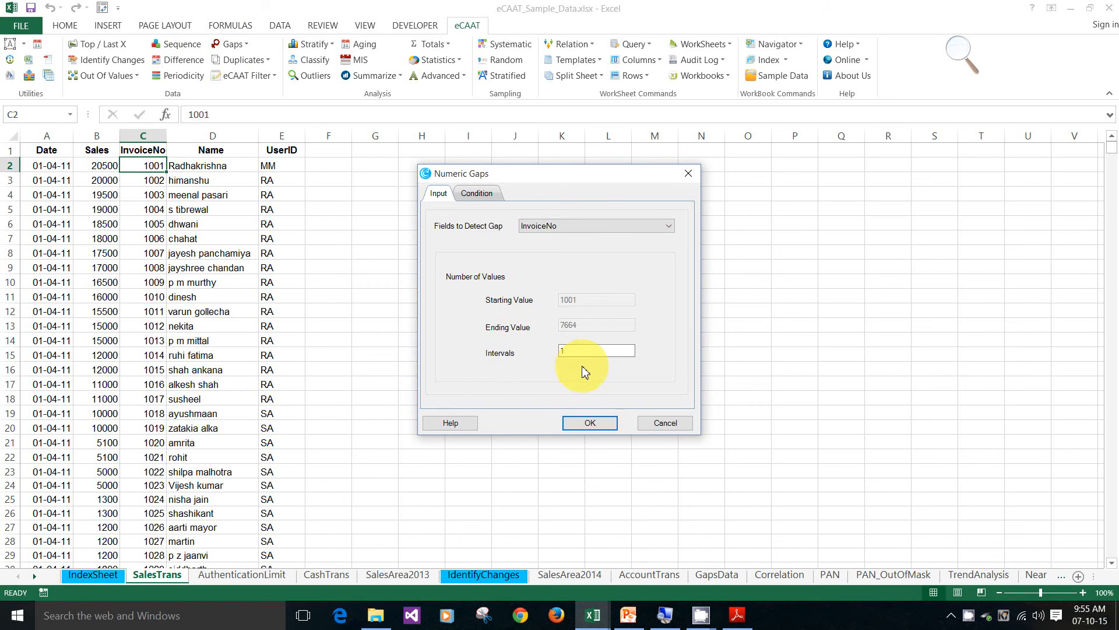
{"action": "left_click", "coordinate": [591, 424]}
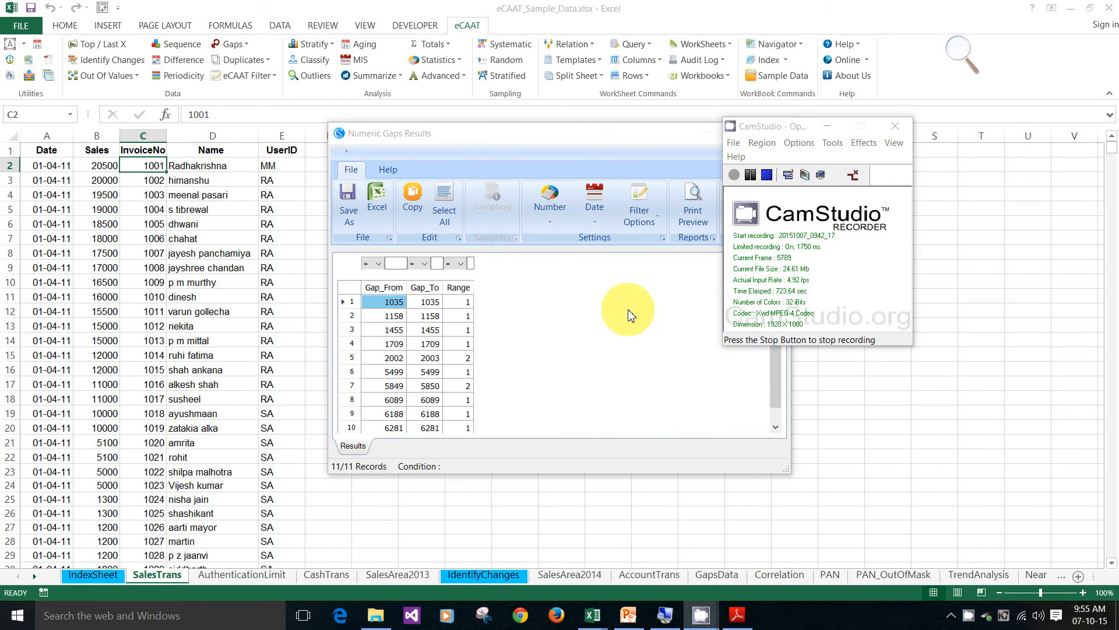
{"action": "left_click", "coordinate": [827, 126]}
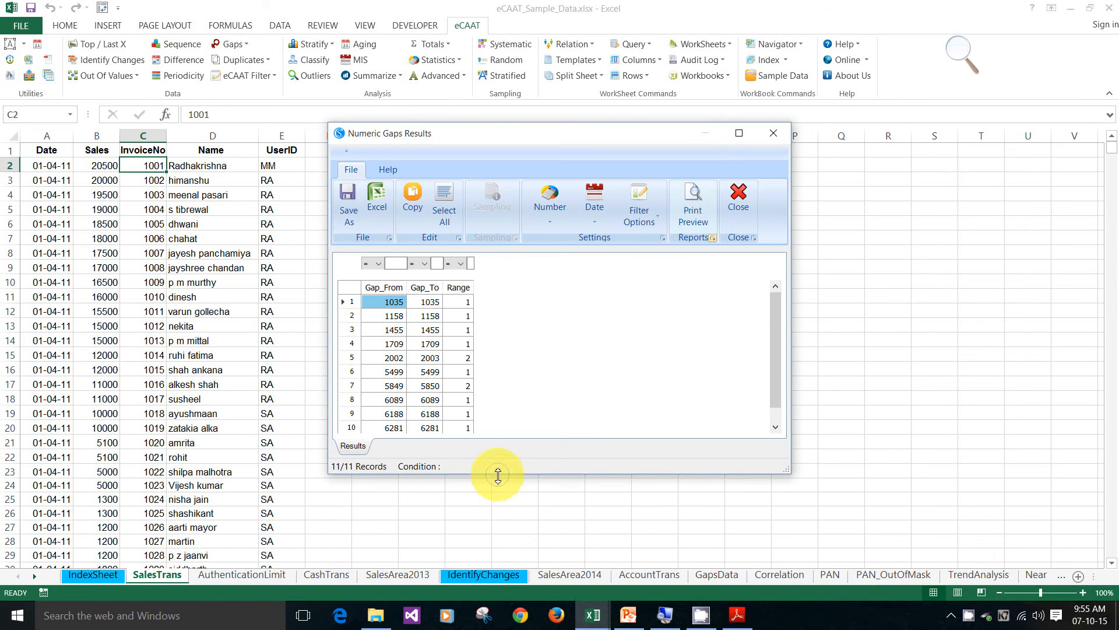
{"action": "left_click_drag", "start_coordinate": [498, 475], "coordinate": [498, 571]}
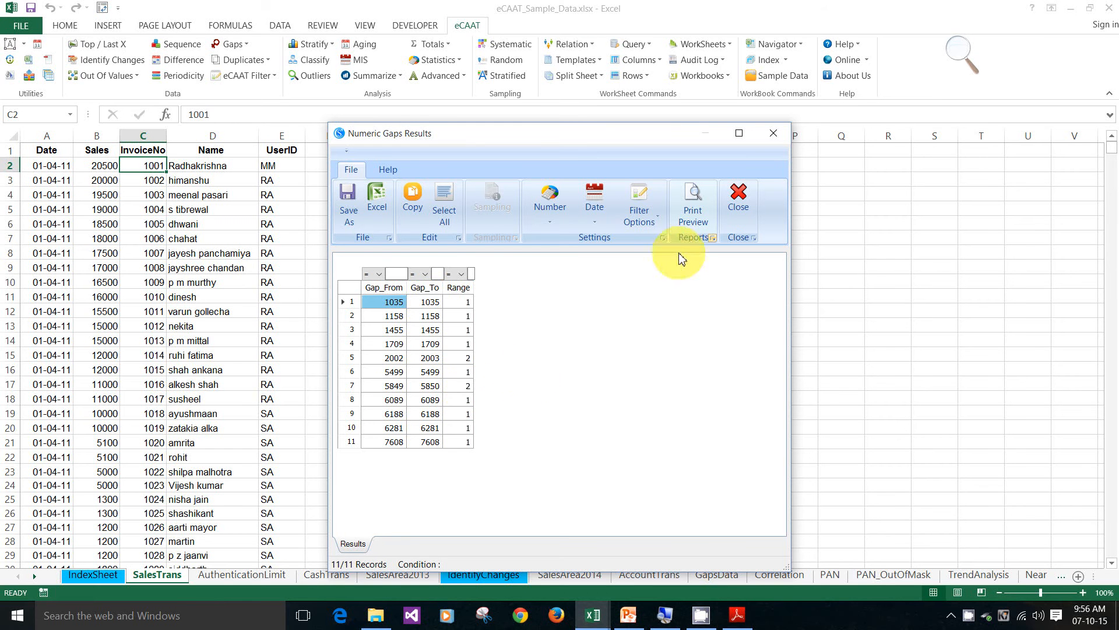
{"action": "left_click", "coordinate": [750, 200]}
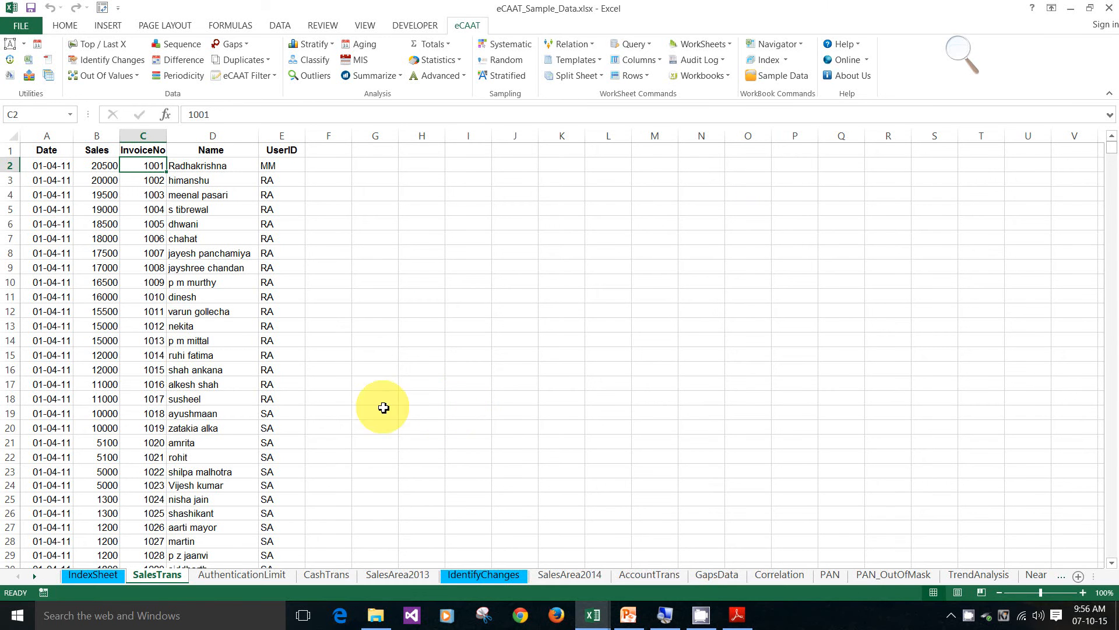
Identify duplicate InvoiceNo values in Details mode, review the listed records to the end and close the results
{"action": "left_click", "coordinate": [273, 62]}
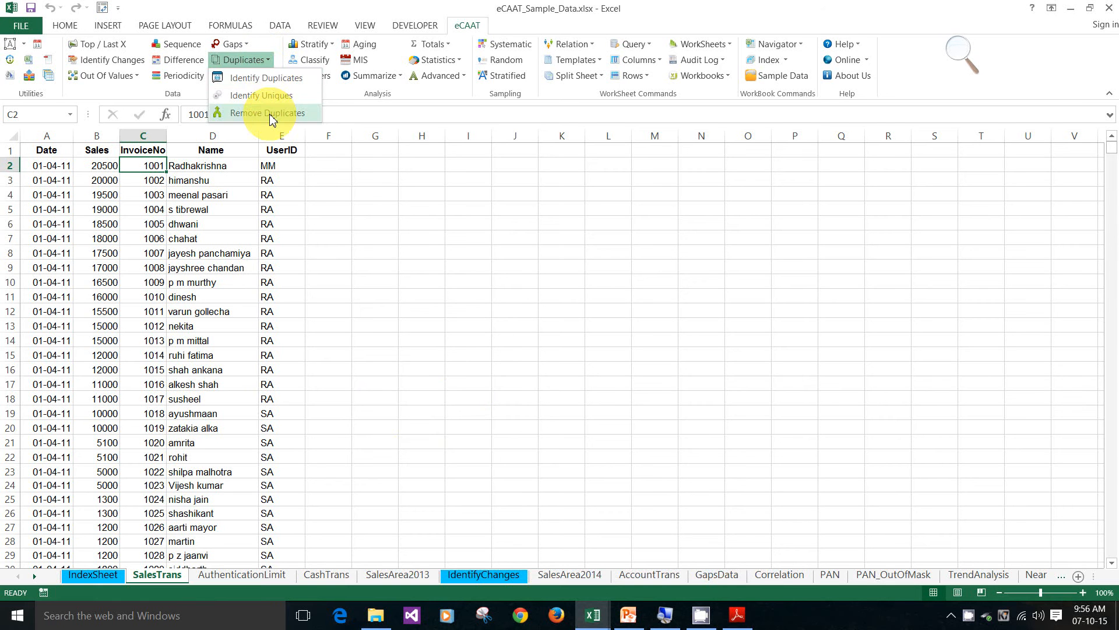
{"action": "left_click", "coordinate": [279, 80]}
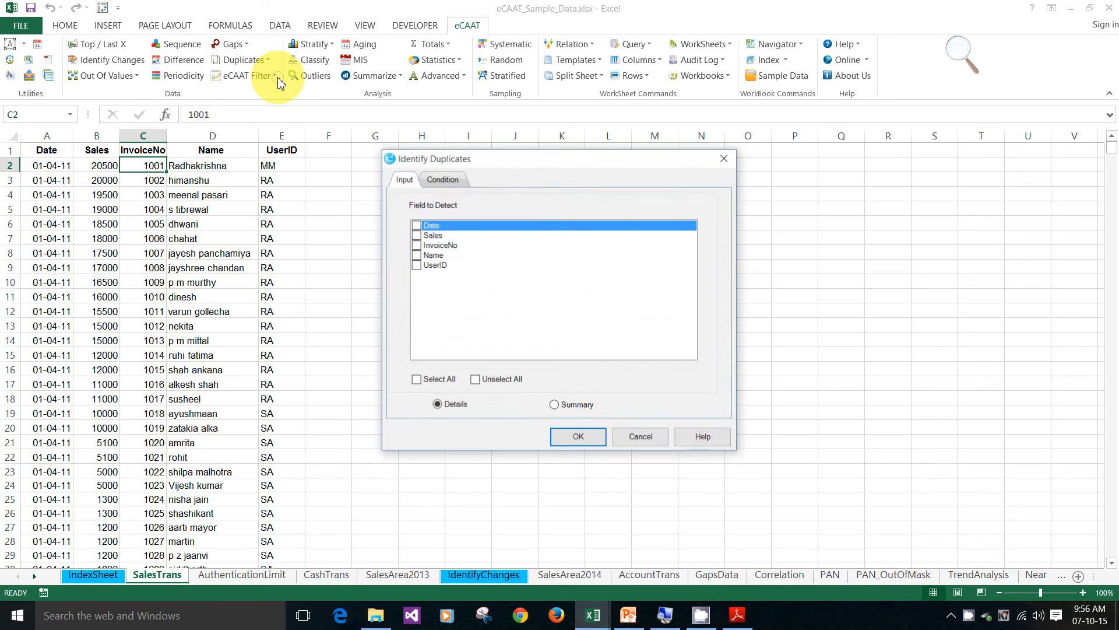
{"action": "left_click", "coordinate": [416, 245]}
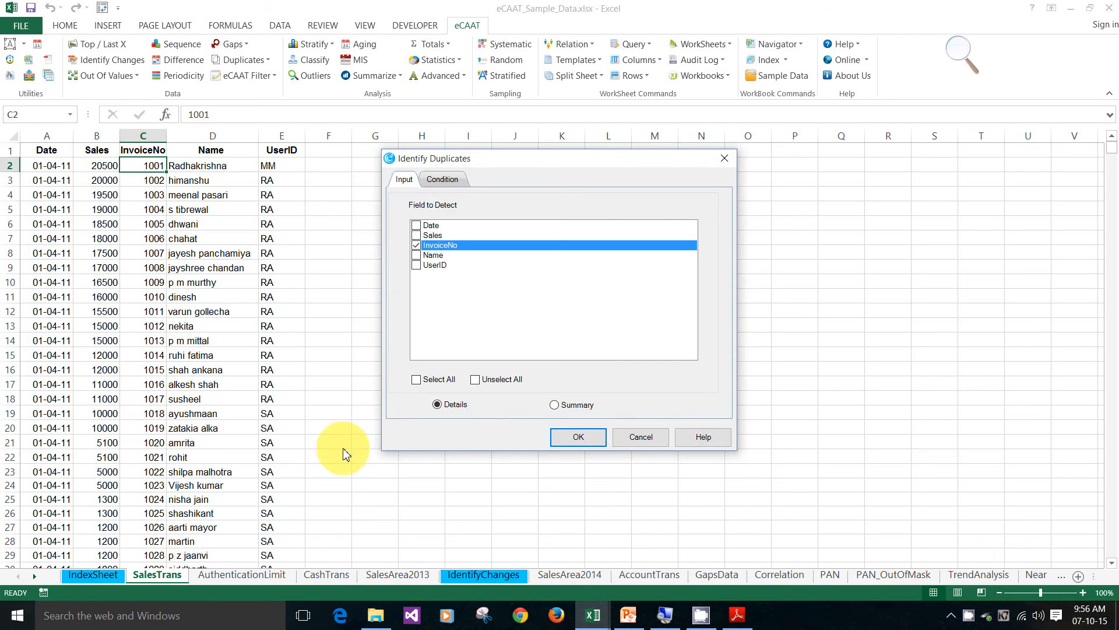
{"action": "left_click", "coordinate": [579, 437]}
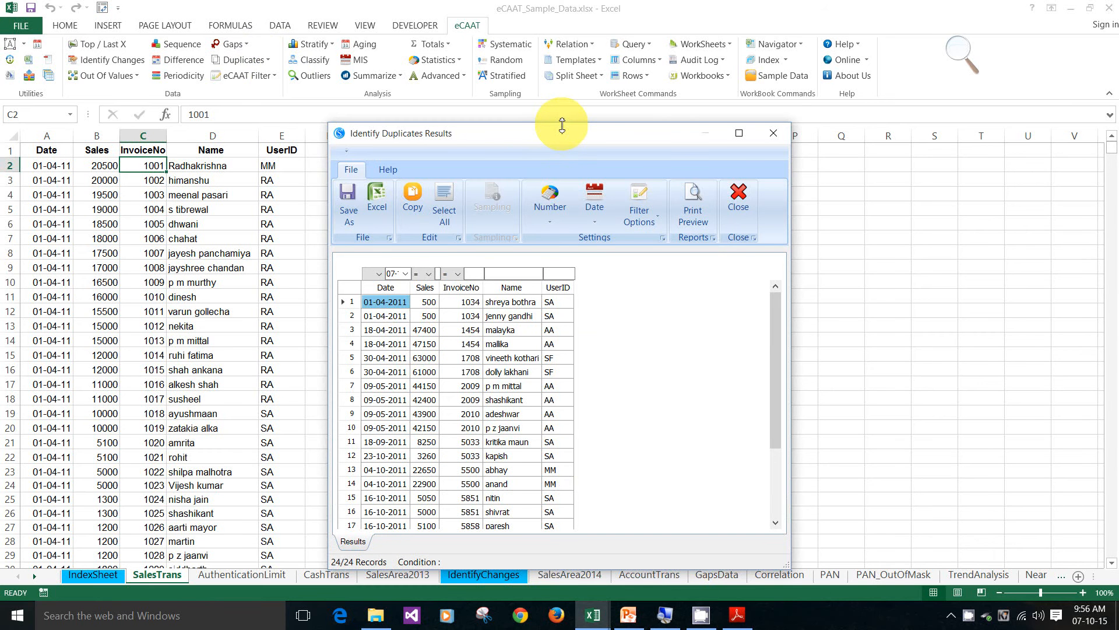
{"action": "scroll", "coordinate": [495, 338], "scroll_direction": "down", "scroll_amount": 1}
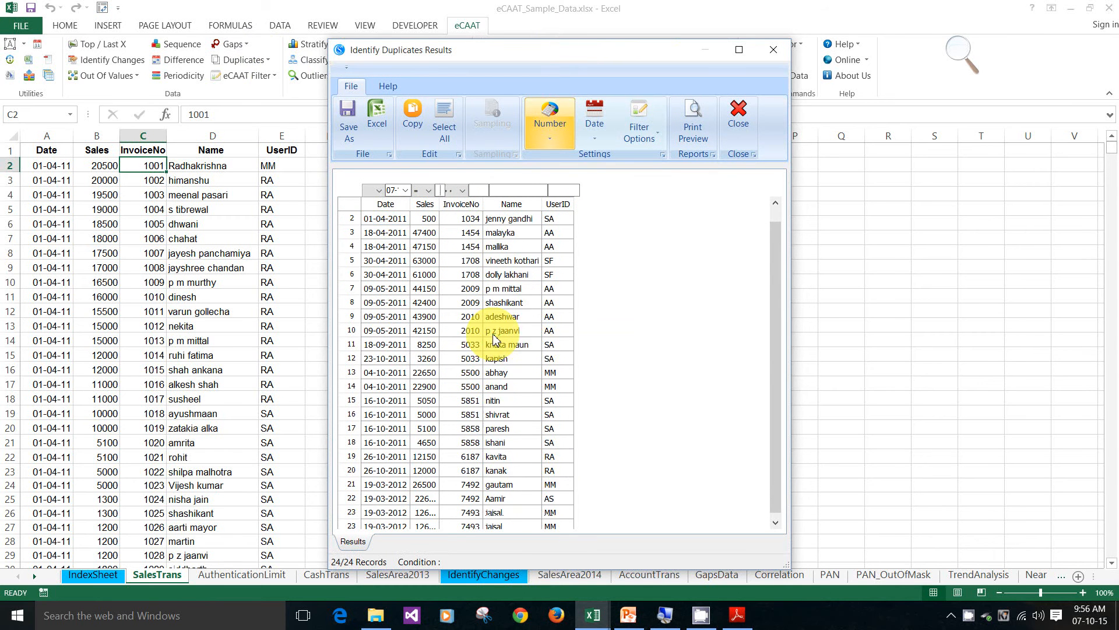
{"action": "scroll", "coordinate": [494, 338], "scroll_direction": "up", "scroll_amount": 1}
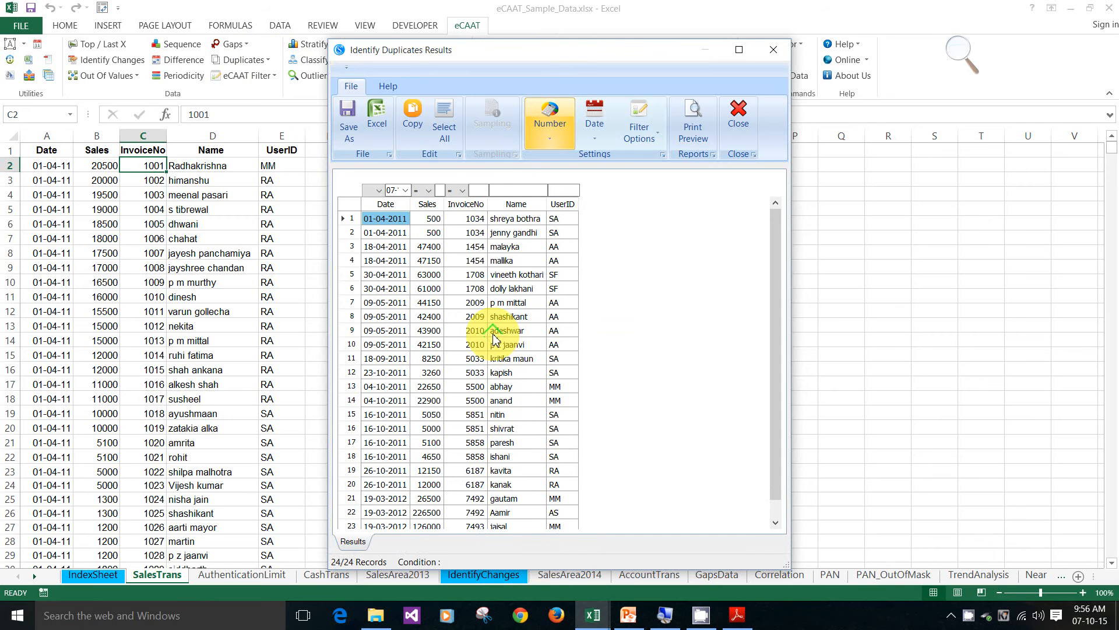
{"action": "left_click", "coordinate": [474, 220]}
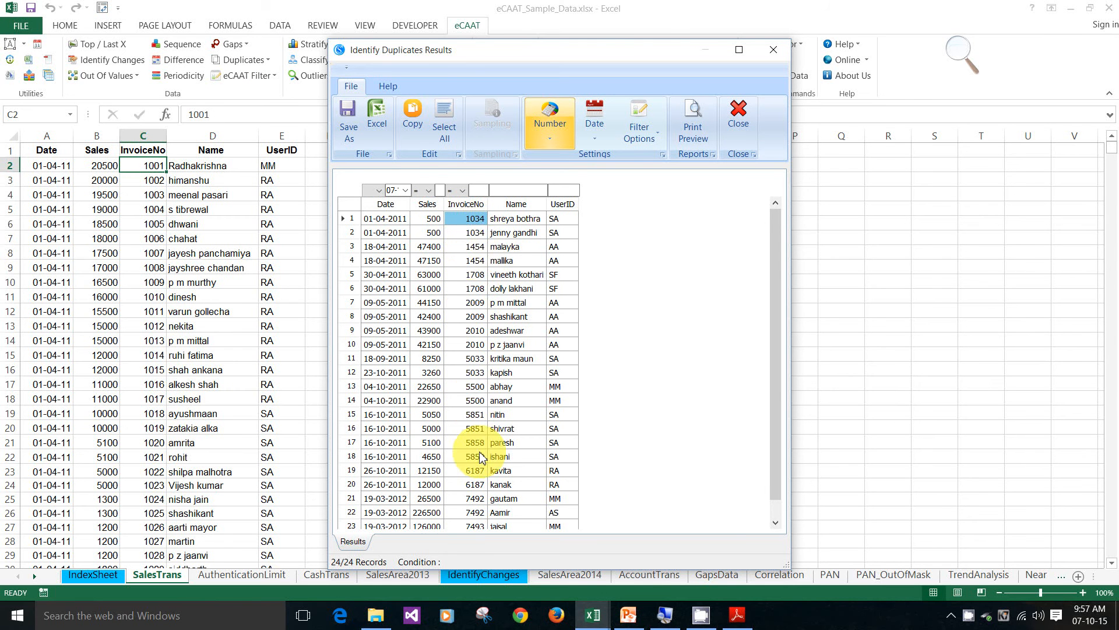
{"action": "scroll", "coordinate": [484, 448], "scroll_direction": "down", "scroll_amount": 1}
{"action": "left_click", "coordinate": [738, 114]}
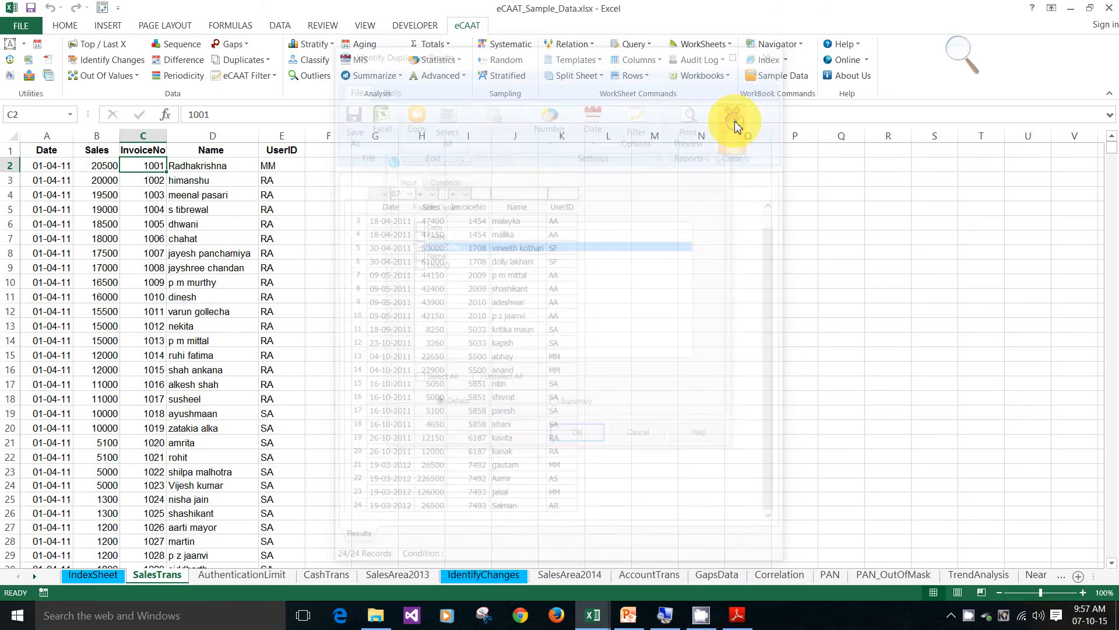
Identify duplicate InvoiceNo values in Summary mode, review the duplicate count per invoice and close the results
{"action": "left_click", "coordinate": [270, 62]}
{"action": "left_click", "coordinate": [255, 92]}
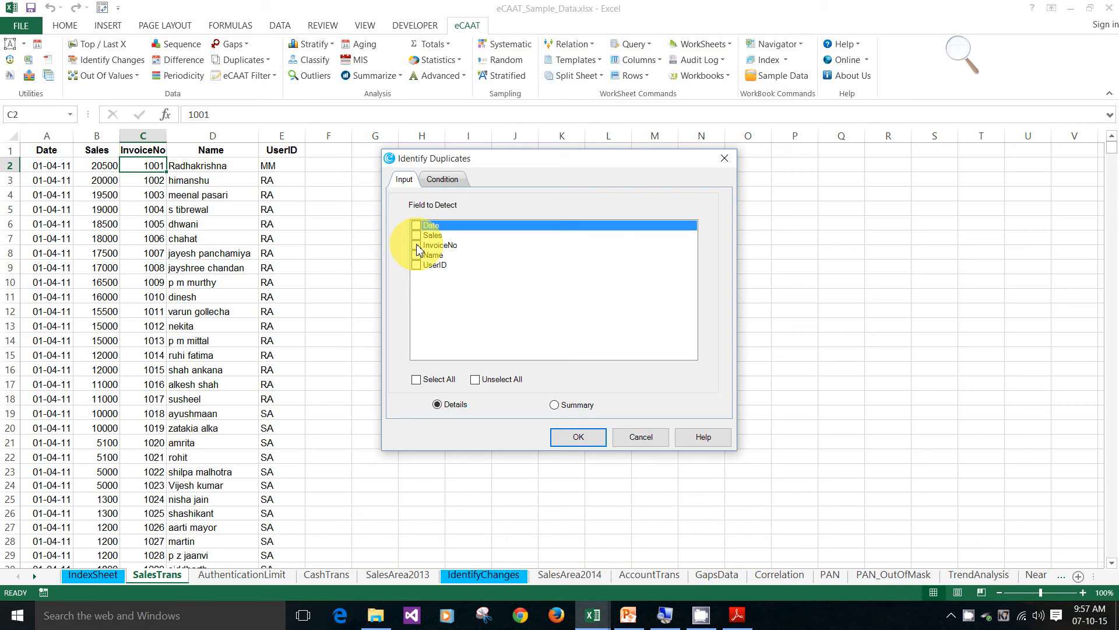
{"action": "left_click", "coordinate": [417, 246]}
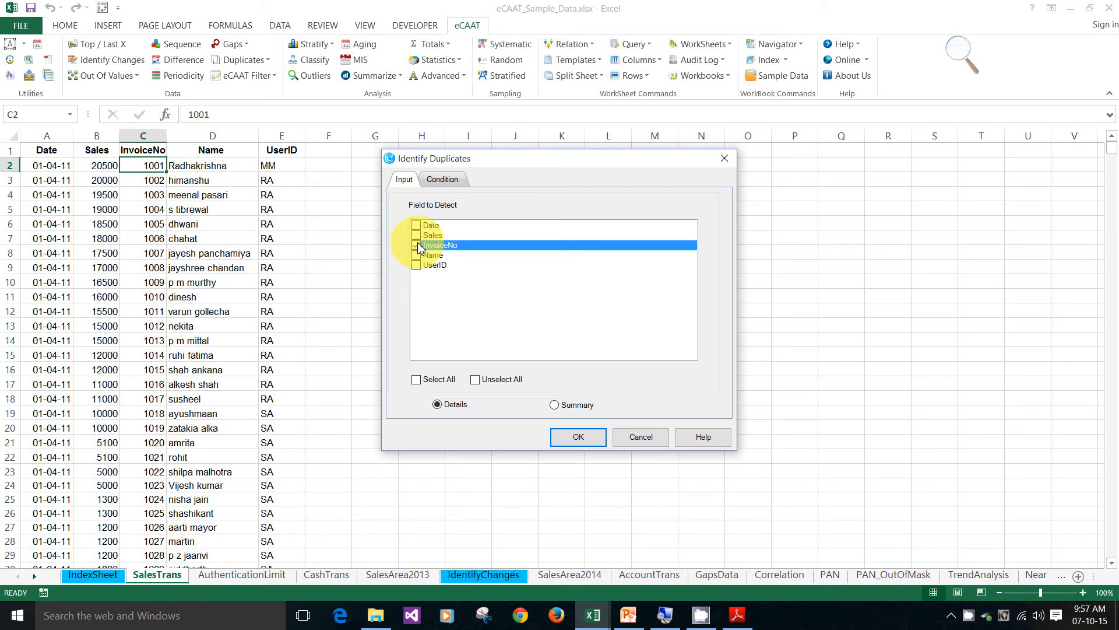
{"action": "left_click", "coordinate": [554, 407]}
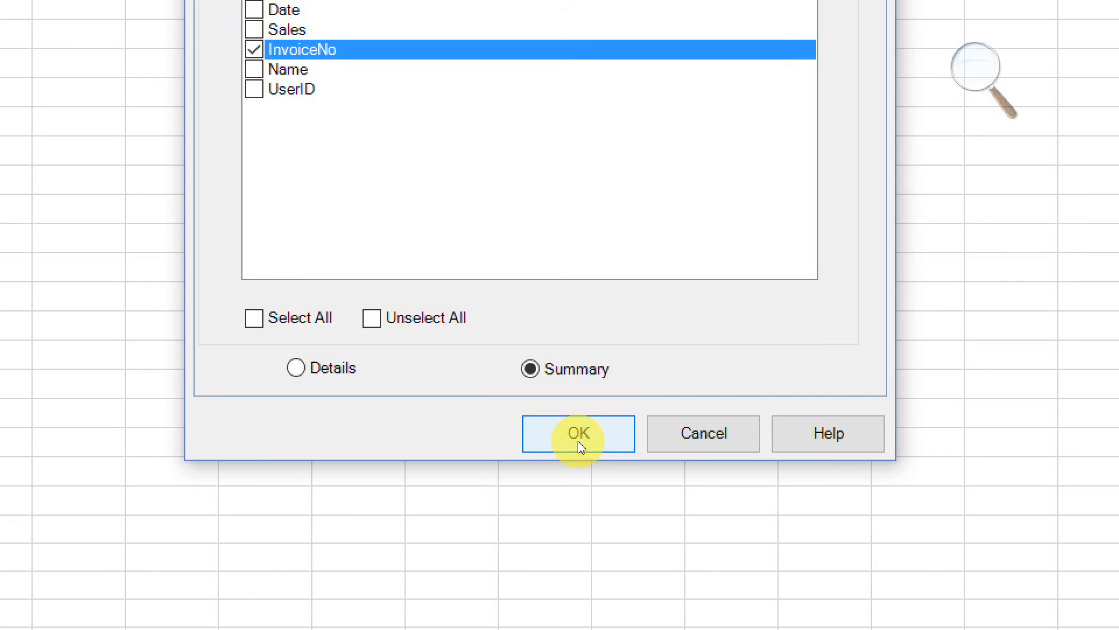
{"action": "left_click", "coordinate": [579, 443]}
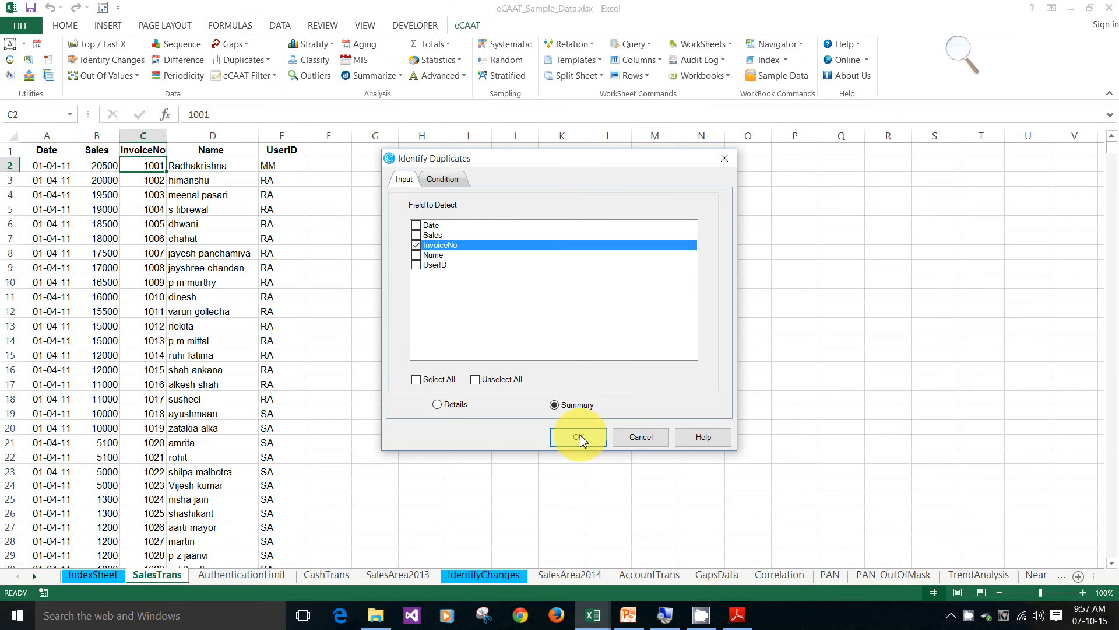
{"action": "left_click", "coordinate": [579, 438]}
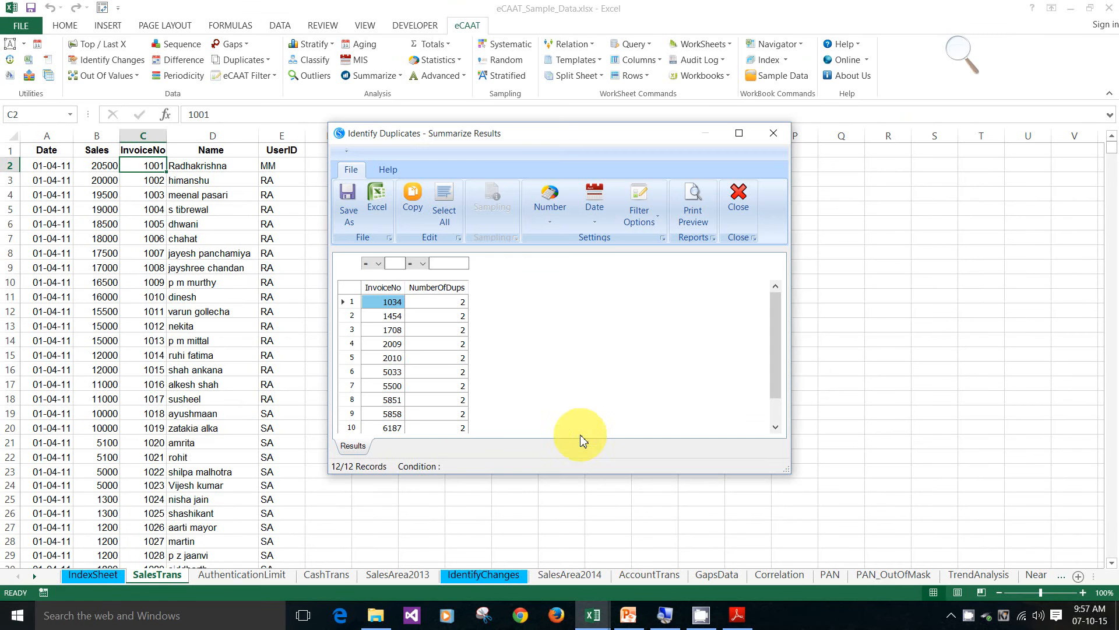
{"action": "left_click_drag", "start_coordinate": [506, 473], "coordinate": [507, 548]}
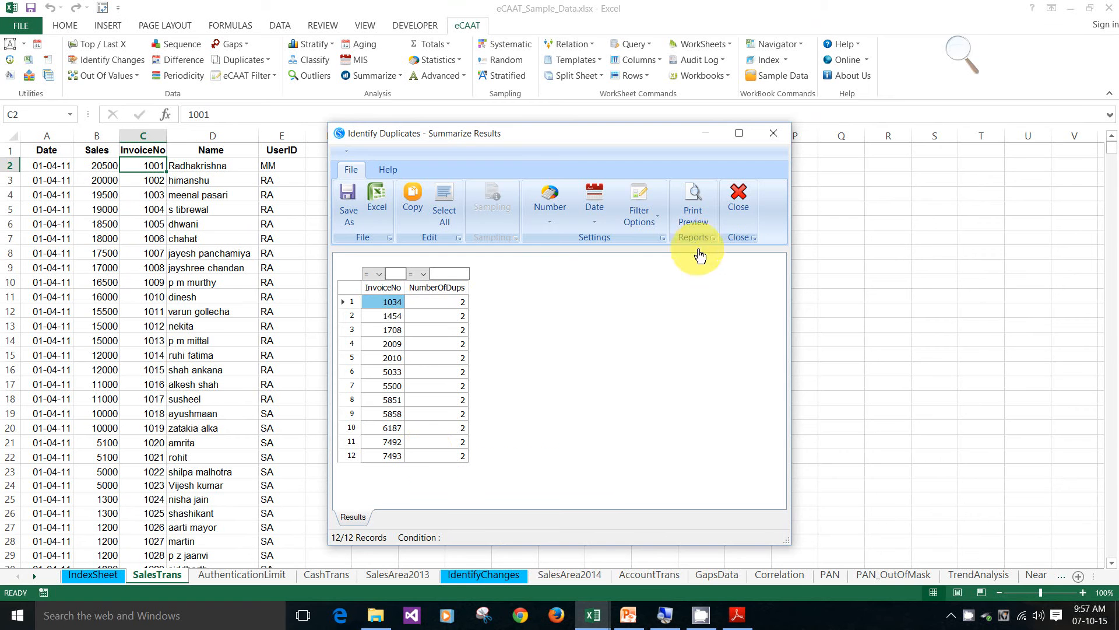
{"action": "left_click", "coordinate": [745, 216]}
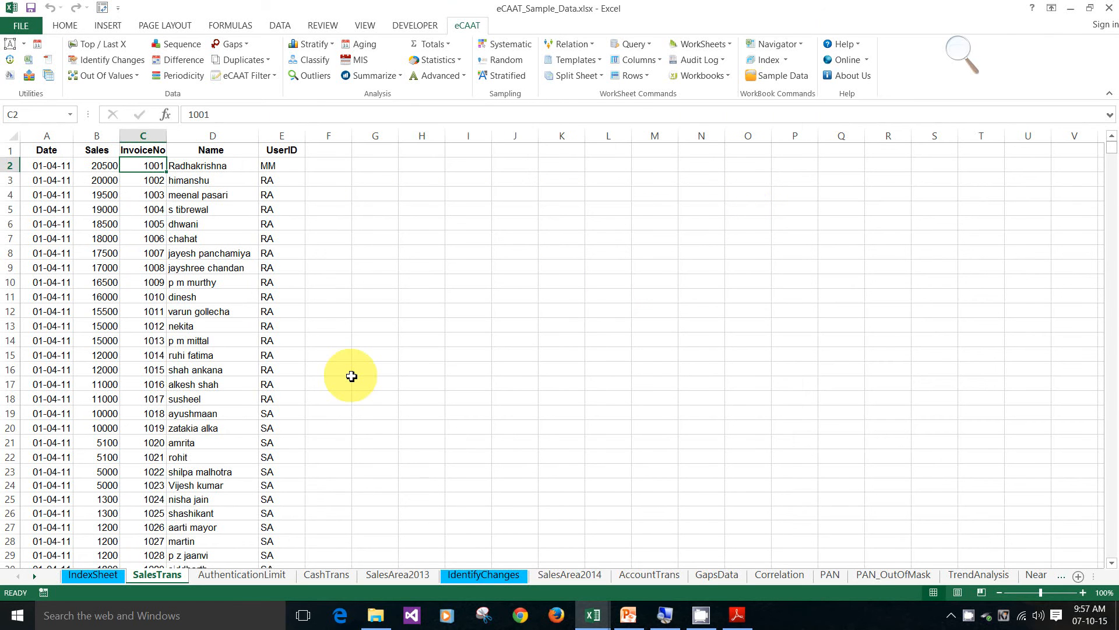
Open the SalesTrans records in the eCAAT Dynamic Filter and maximize its results window
{"action": "left_click", "coordinate": [277, 76]}
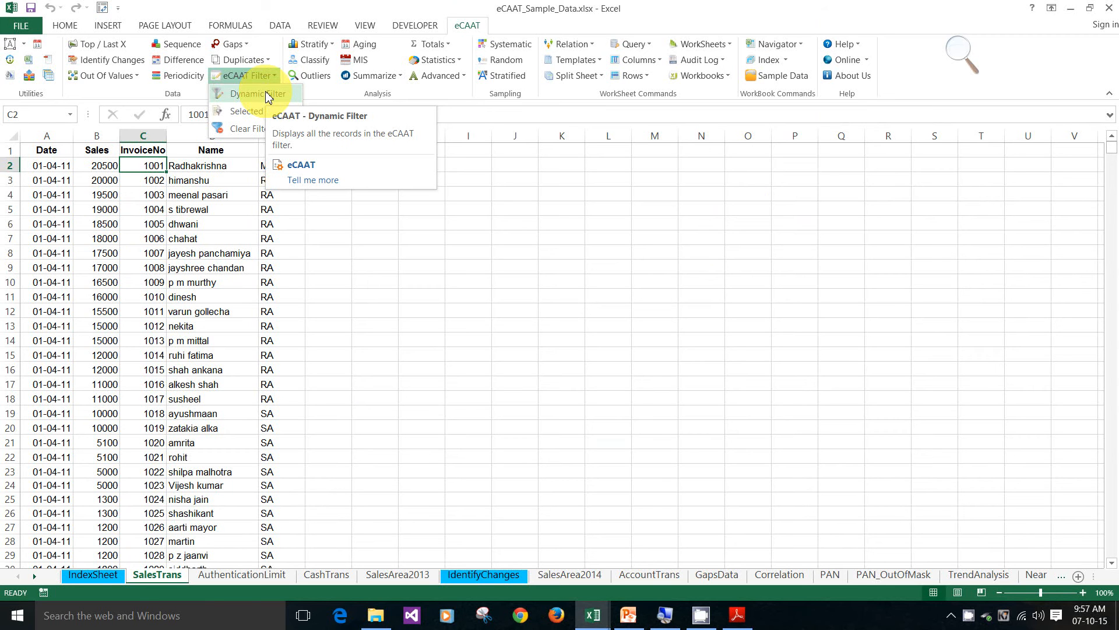
{"action": "left_click", "coordinate": [267, 94]}
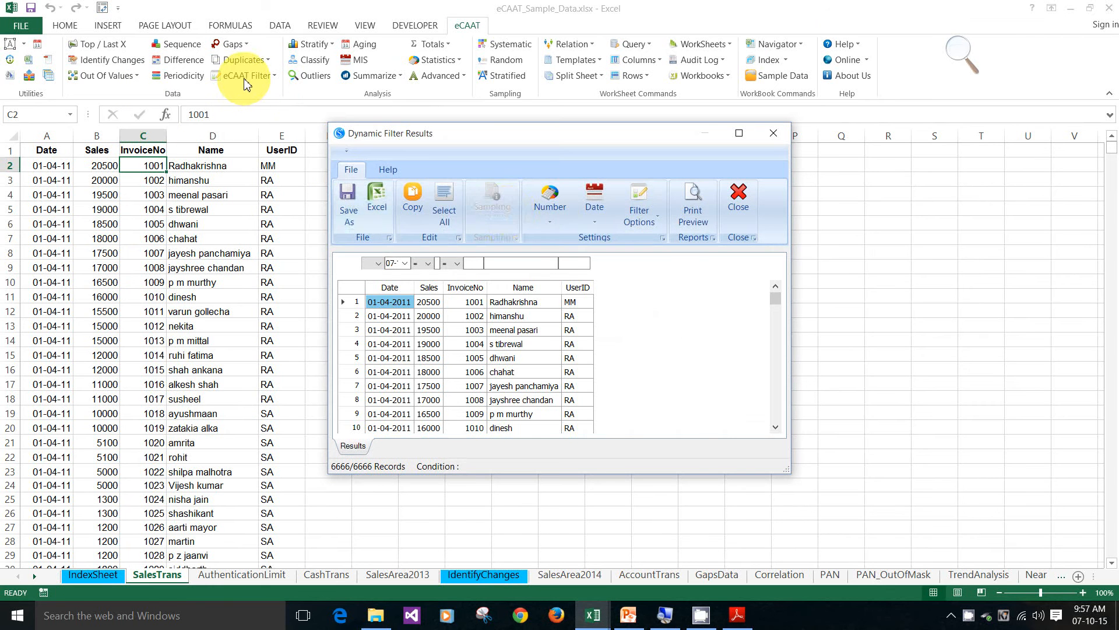
{"action": "left_click", "coordinate": [739, 133]}
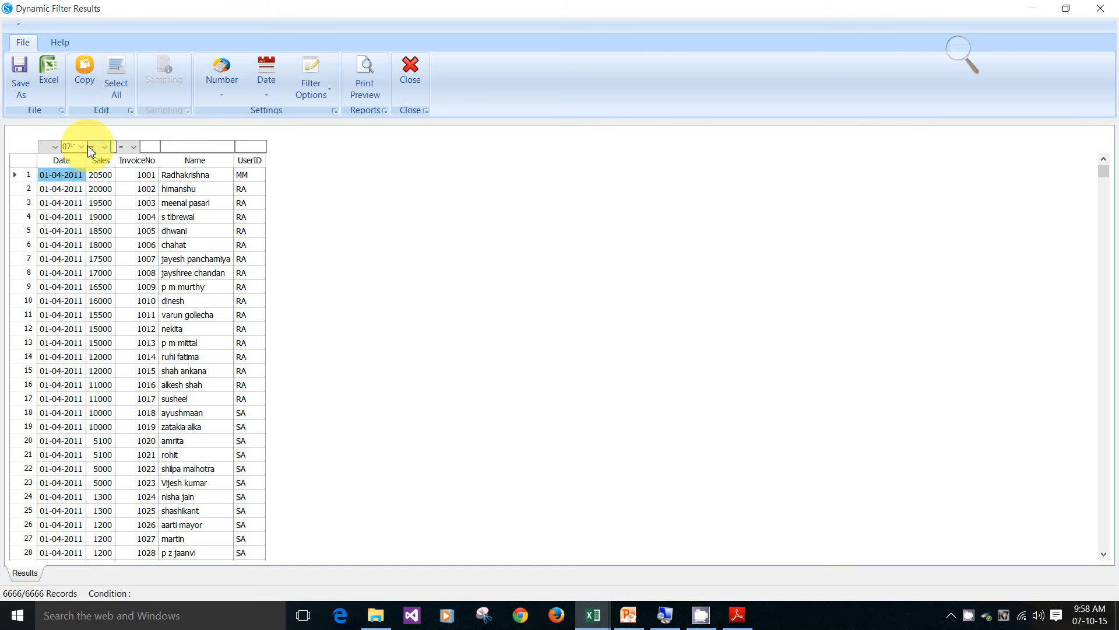
Filter the Name column by part of a customer's name, progressively narrowing the records, and clear the filter
{"action": "left_click", "coordinate": [191, 144]}
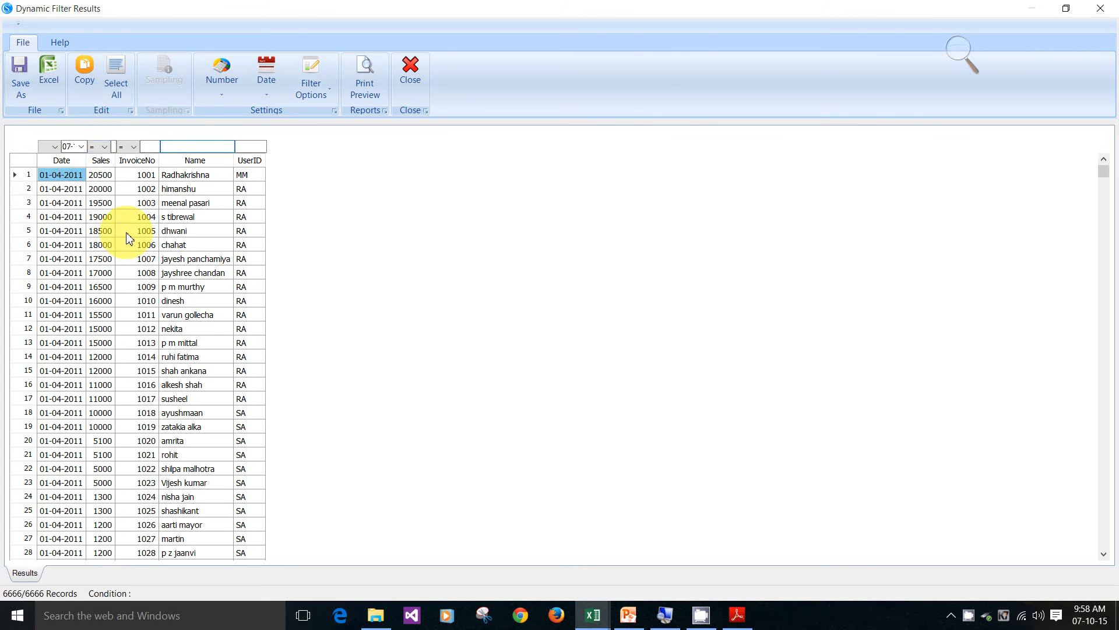
{"action": "type", "text": "din"}
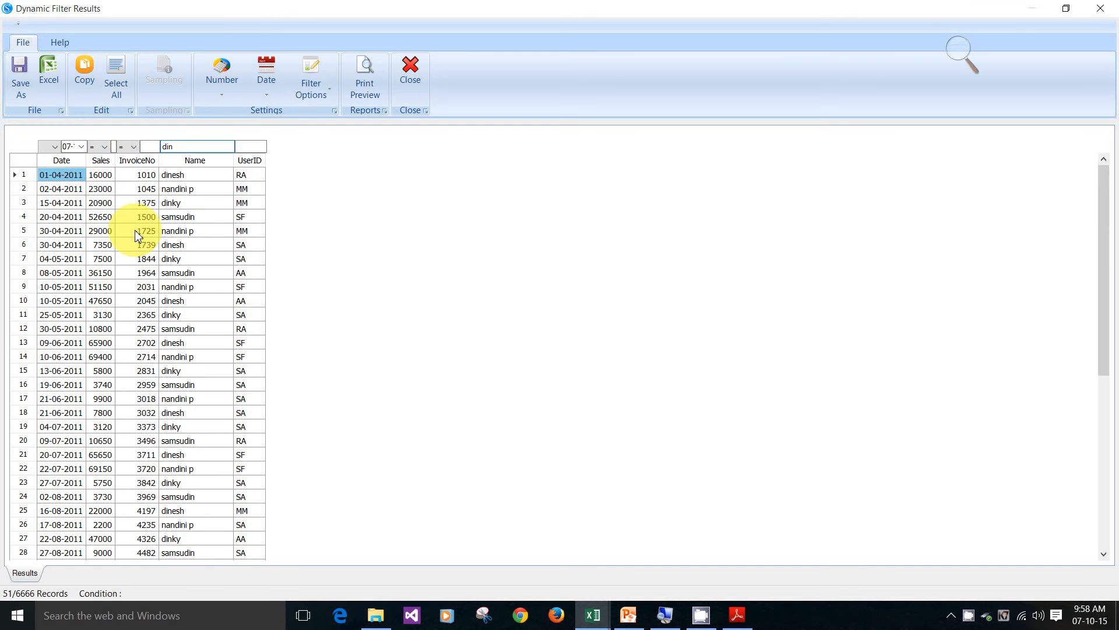
{"action": "type", "text": "es"}
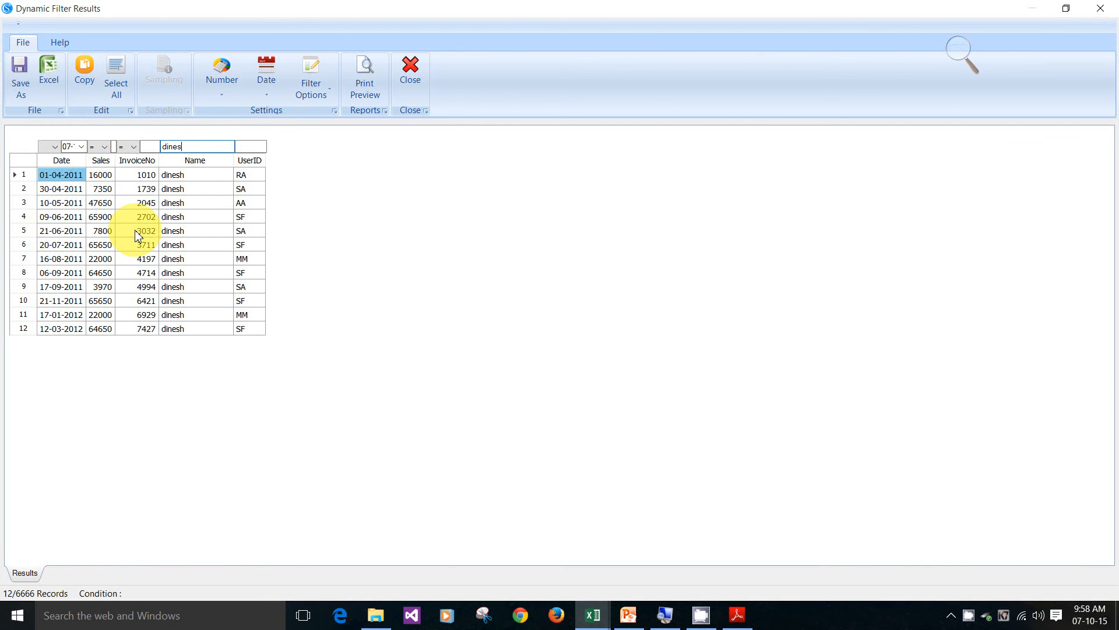
{"action": "key", "text": "BackSpace"}
{"action": "key", "text": "BackSpace"}
{"action": "key", "text": "BackSpace"}
{"action": "key", "text": "BackSpace"}
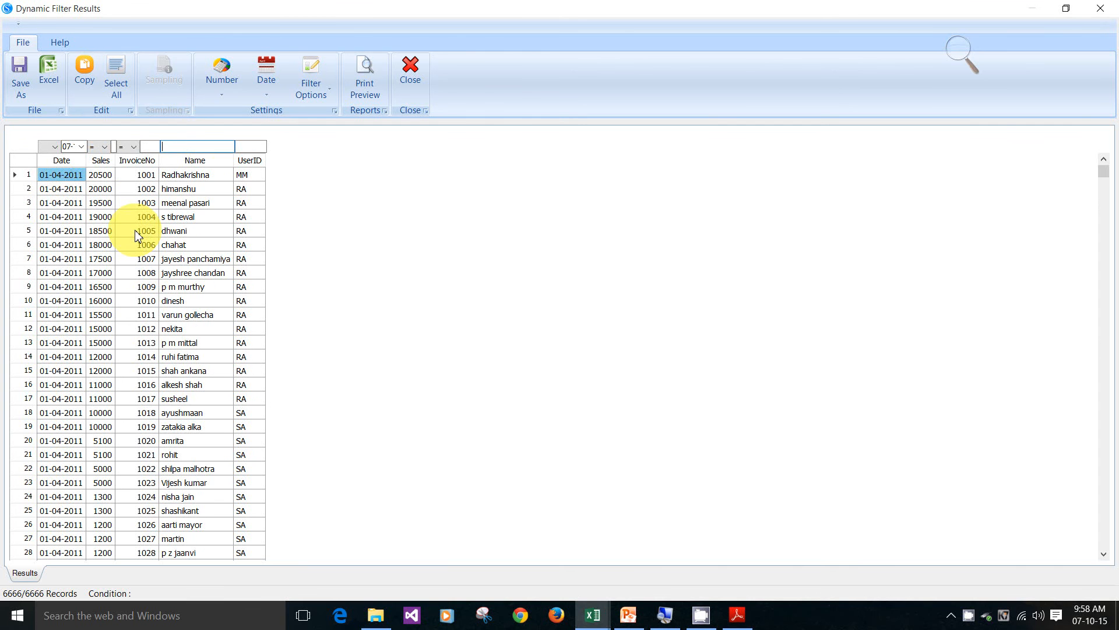
Filter the records to UserID "ra" with Sales greater than a threshold amount
{"action": "left_click", "coordinate": [249, 146]}
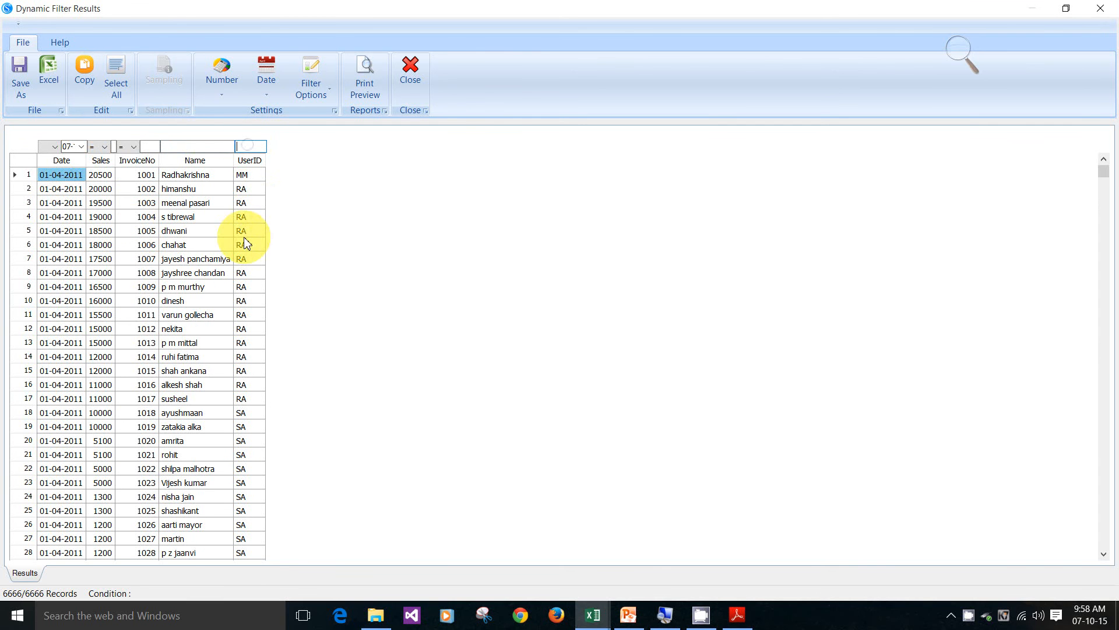
{"action": "type", "text": "ra"}
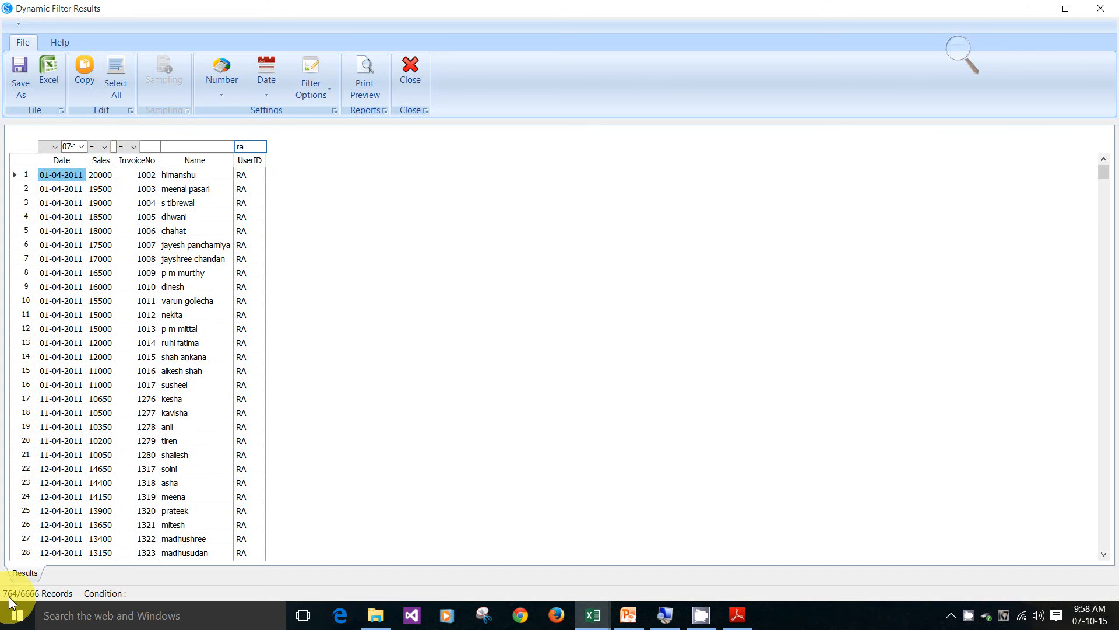
{"action": "left_click", "coordinate": [105, 146]}
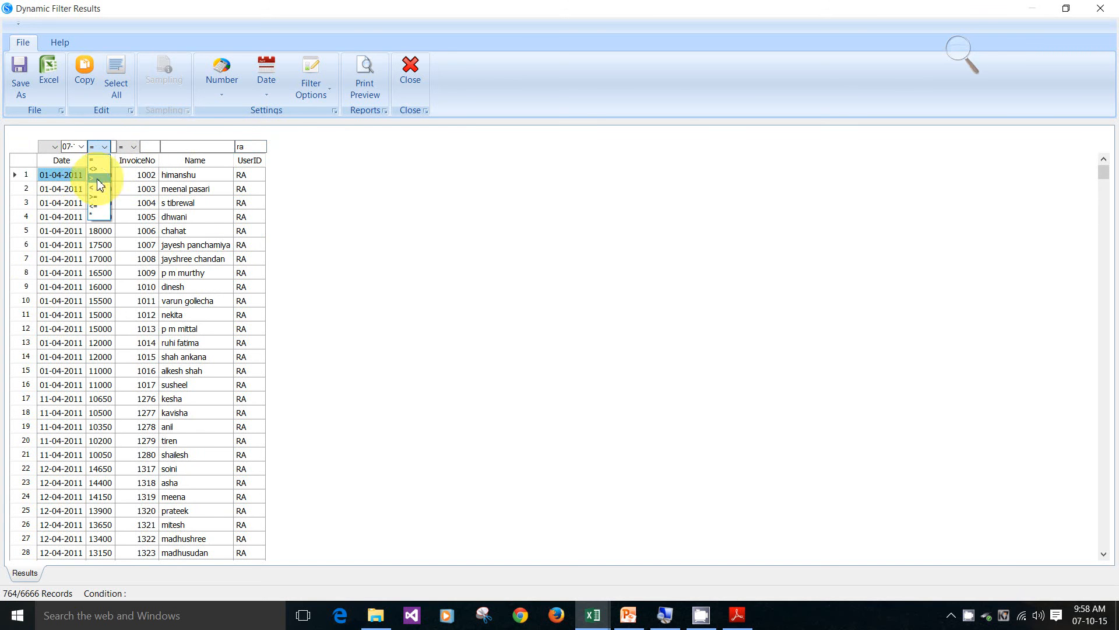
{"action": "left_click", "coordinate": [94, 177]}
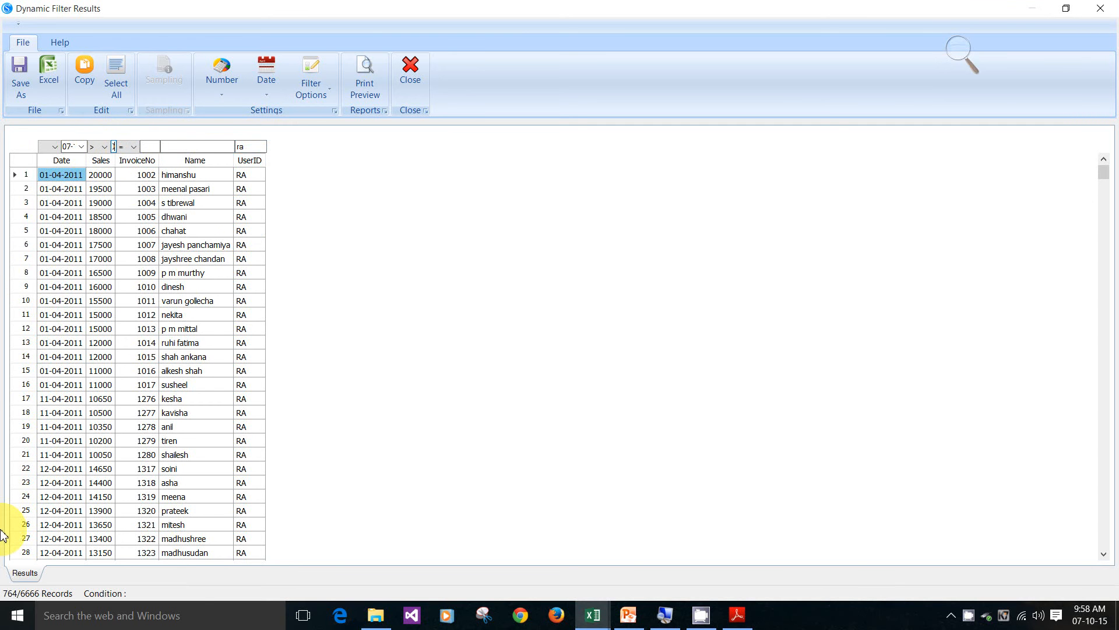
{"action": "key", "text": "Return"}
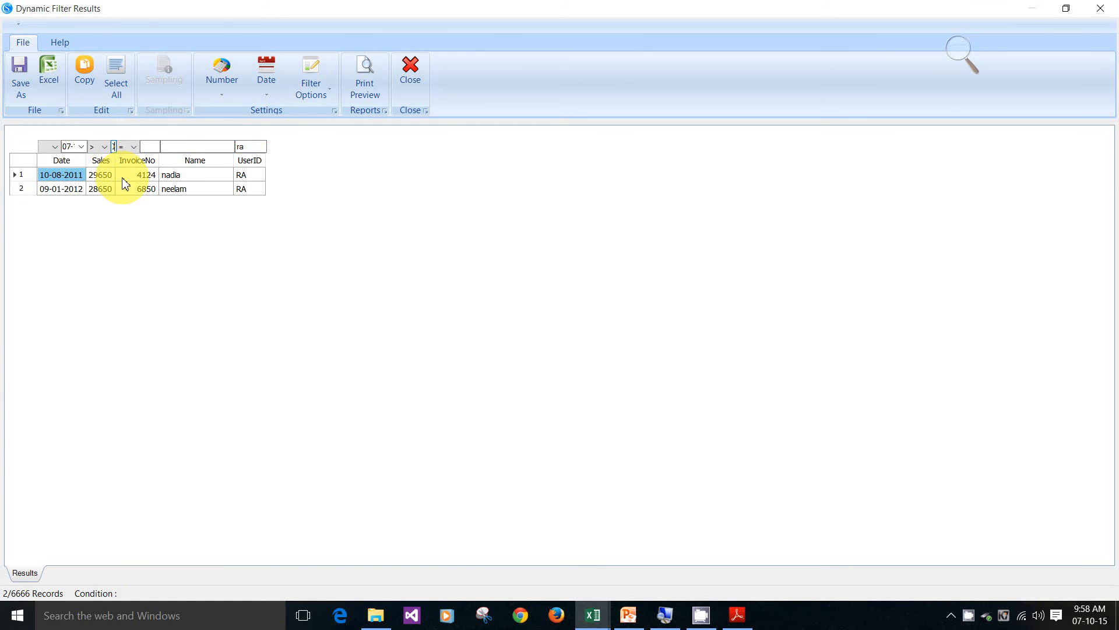
Clear the Sales threshold from the dynamic filter and close its results
{"action": "key", "text": "BackSpace"}
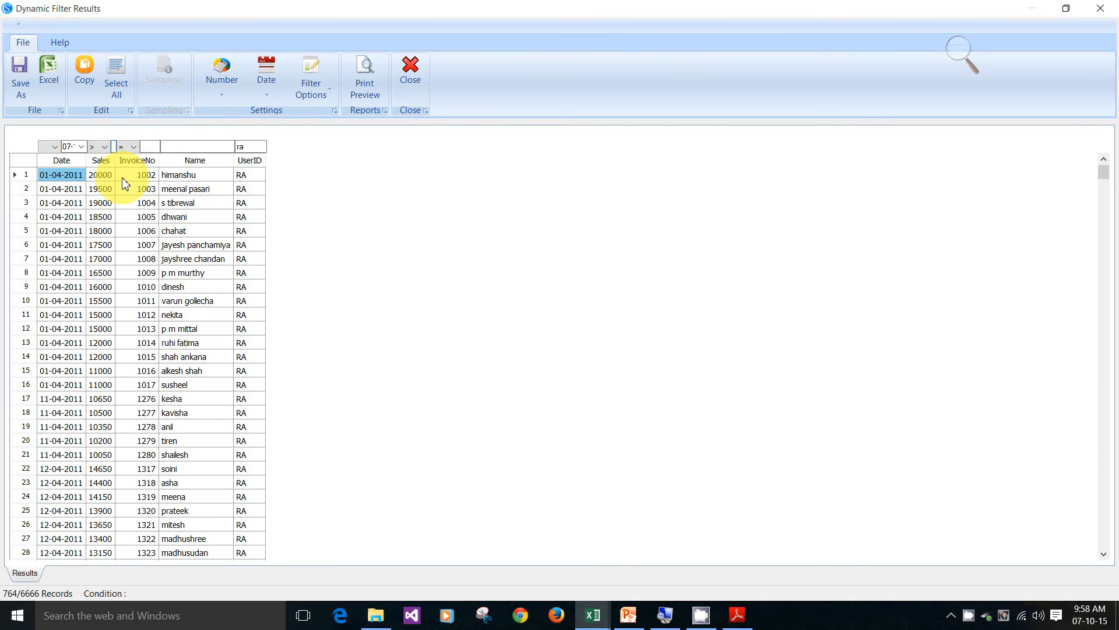
{"action": "left_click", "coordinate": [411, 76]}
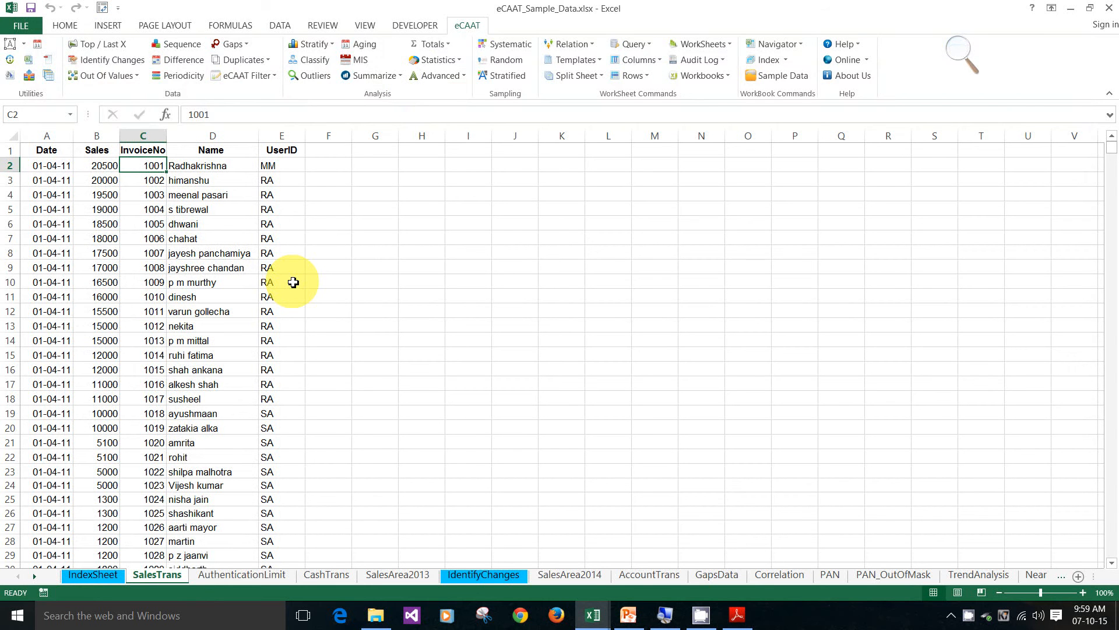
Start a Numeric Stratification of the SalesTrans data with Sales as both the field to stratify and the field to total
{"action": "left_click", "coordinate": [332, 46]}
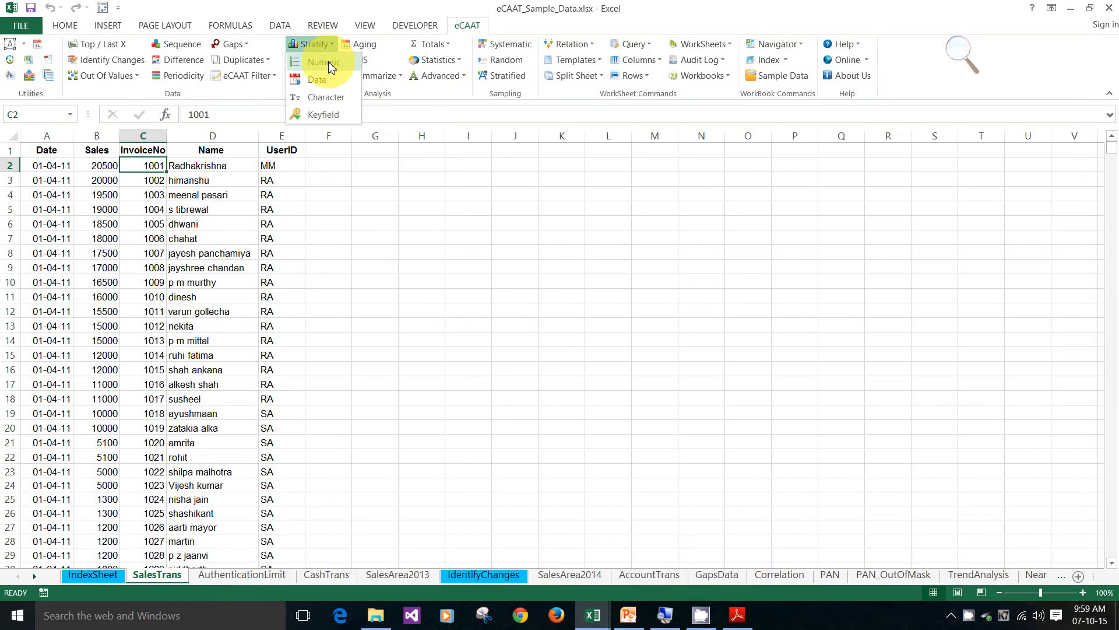
{"action": "left_click", "coordinate": [329, 66]}
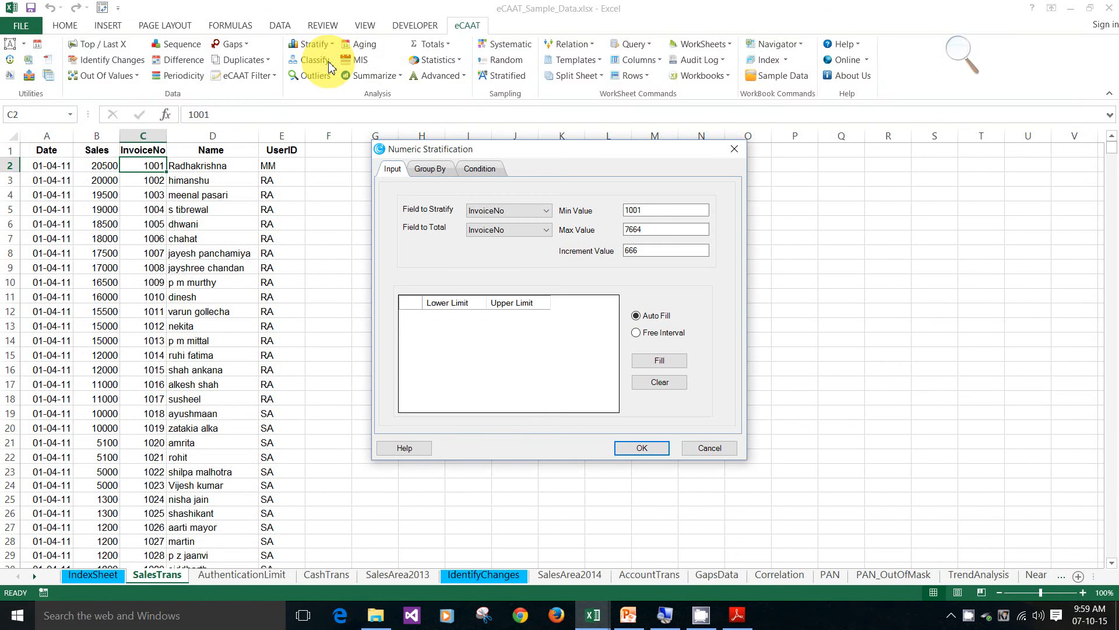
{"action": "left_click", "coordinate": [548, 210]}
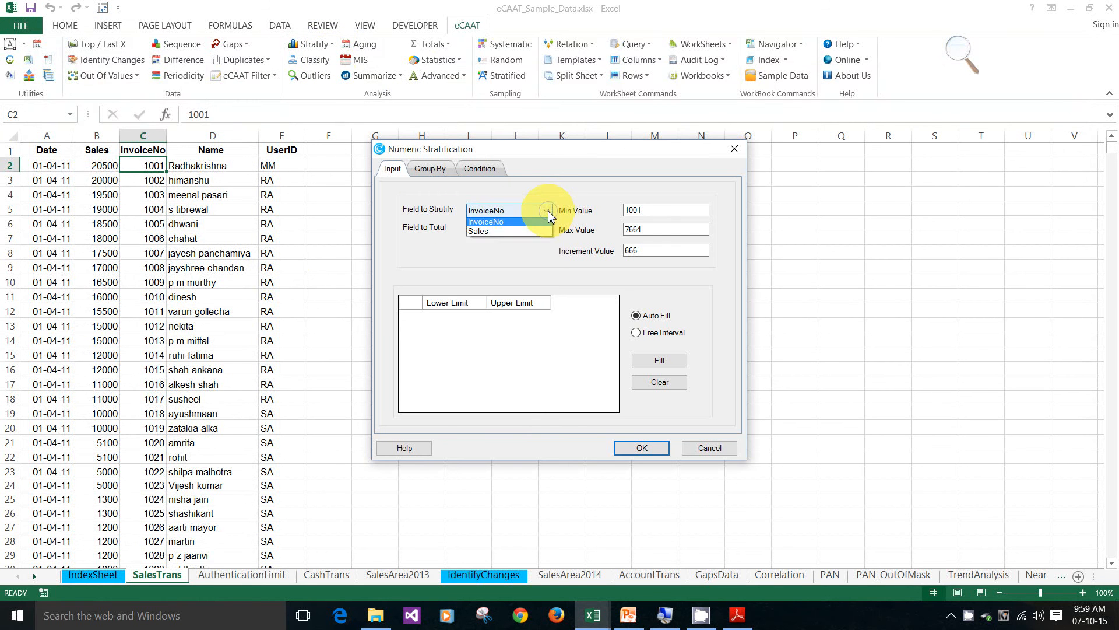
{"action": "left_click", "coordinate": [526, 227]}
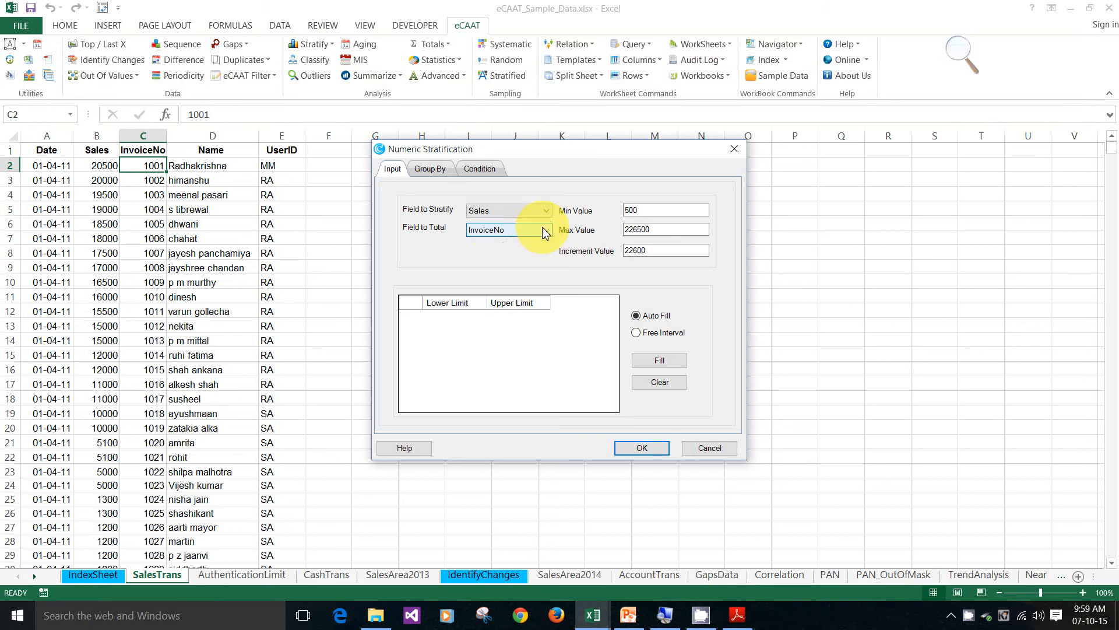
{"action": "left_click", "coordinate": [545, 230]}
{"action": "left_click", "coordinate": [499, 252]}
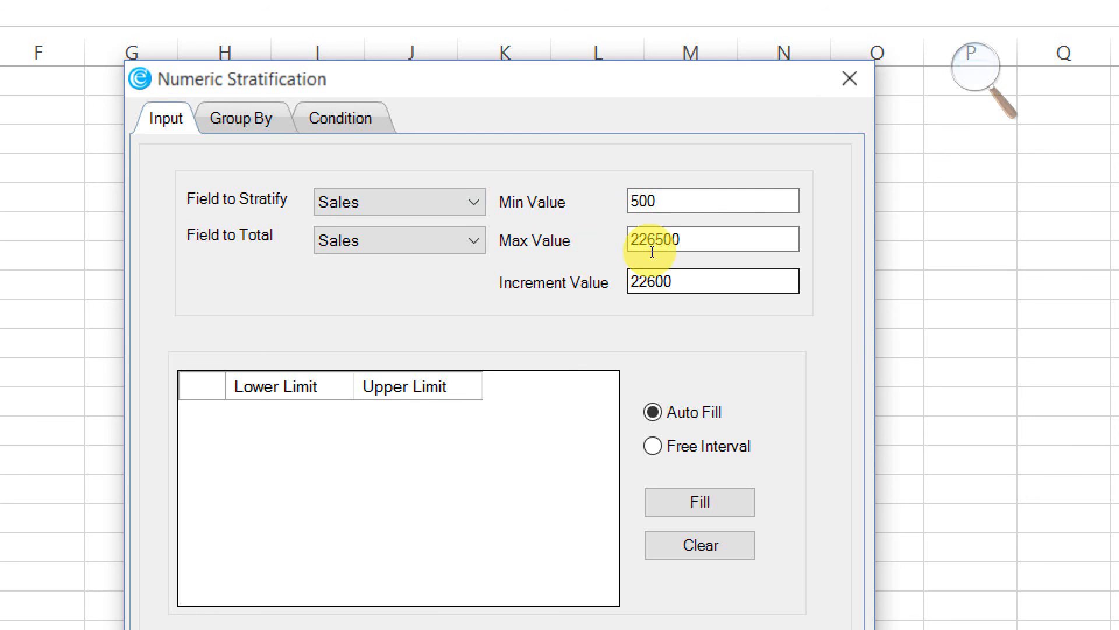
Set the stratification increment to 25000, auto-fill the strata limits and run the analysis
{"action": "key", "text": "Tab"}
{"action": "type", "text": "2"}
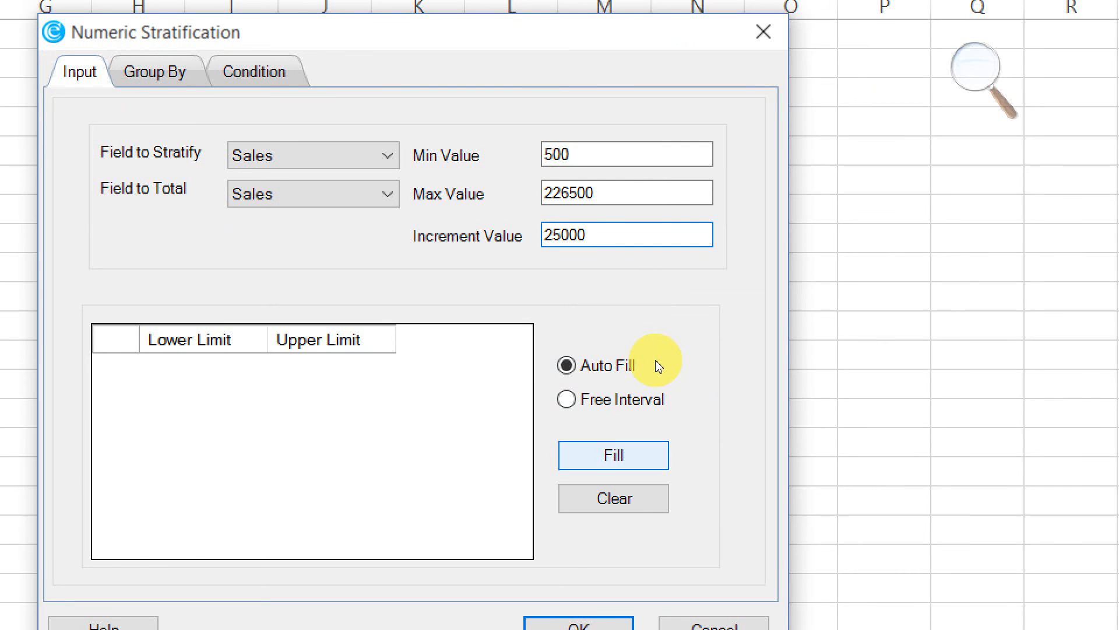
{"action": "left_click", "coordinate": [614, 455]}
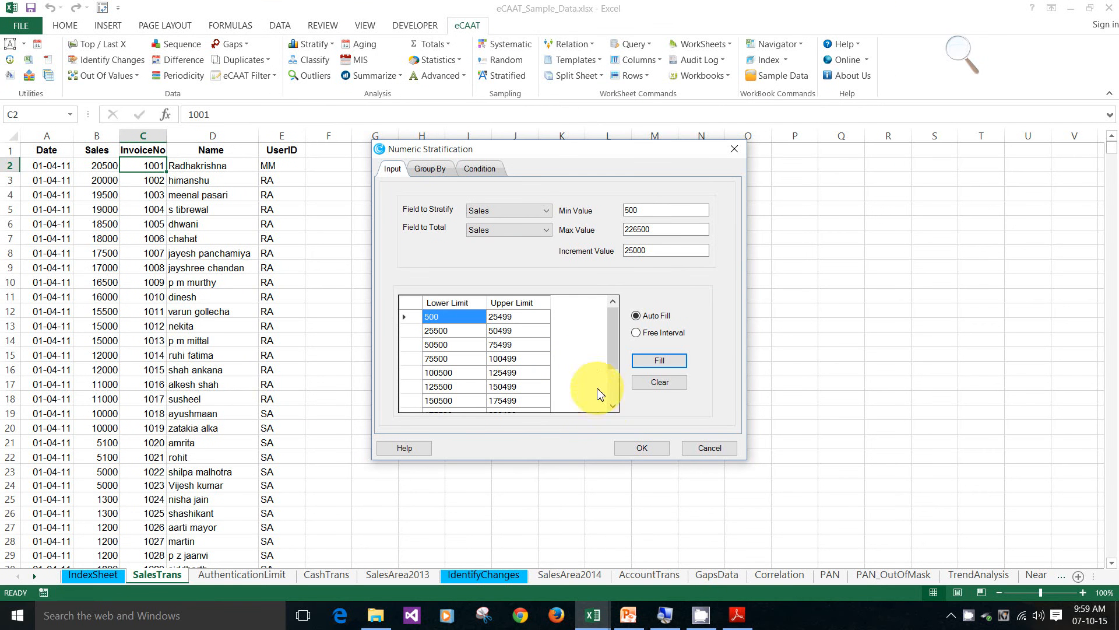
{"action": "left_click", "coordinate": [641, 448]}
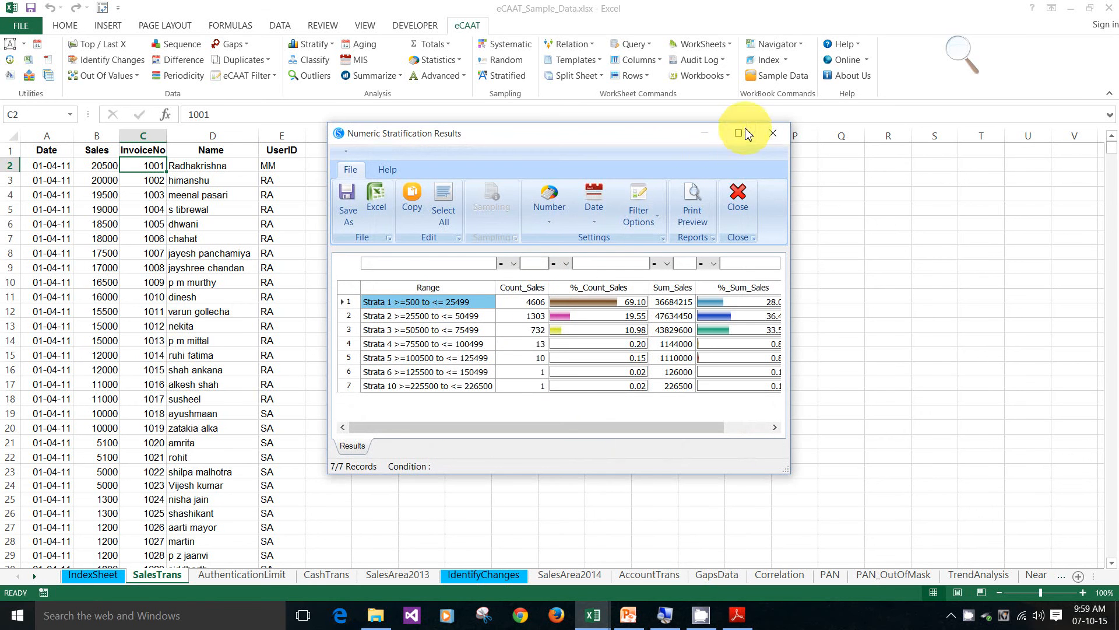
Sort the maximized stratification results by Count_Sales and %_Count_Sales, drill down into Strata 4 and close both result windows
{"action": "left_click", "coordinate": [740, 134]}
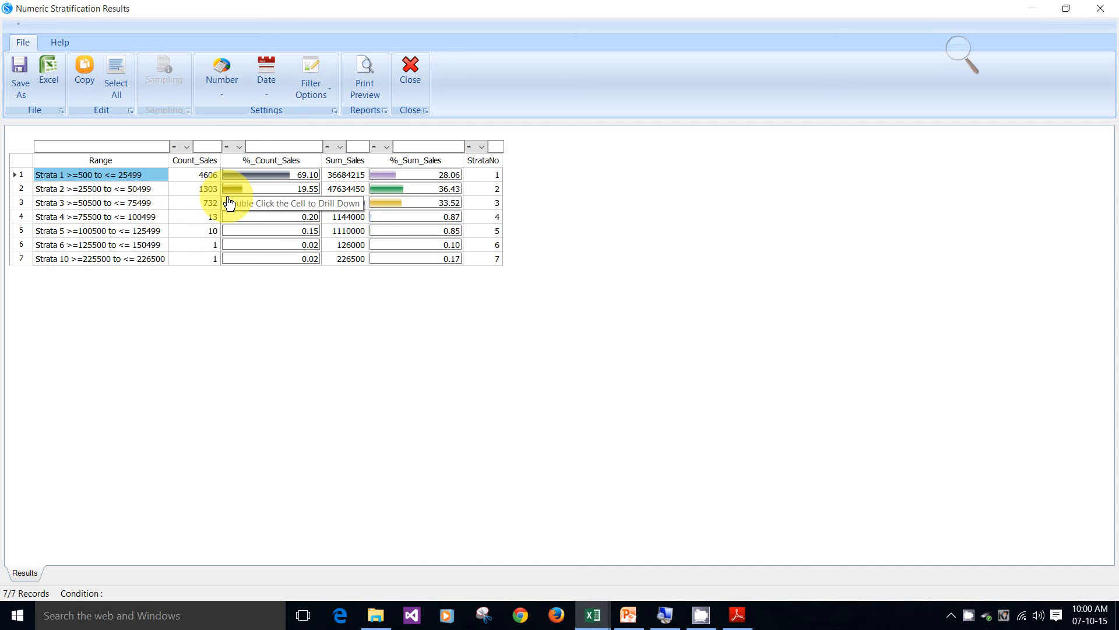
{"action": "left_click", "coordinate": [202, 163]}
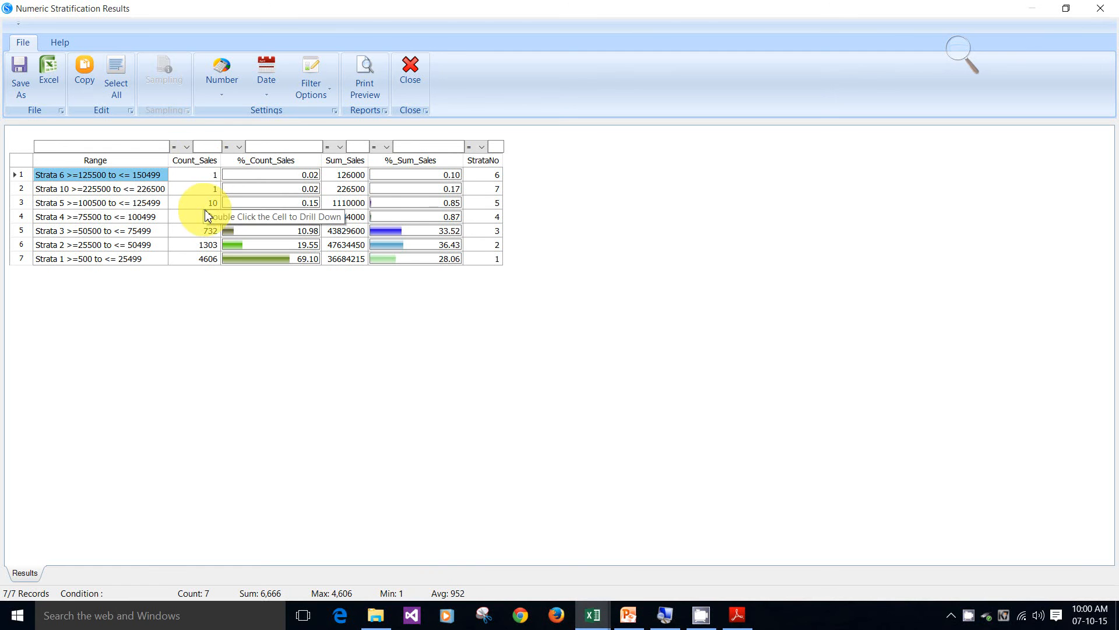
{"action": "left_click", "coordinate": [277, 161]}
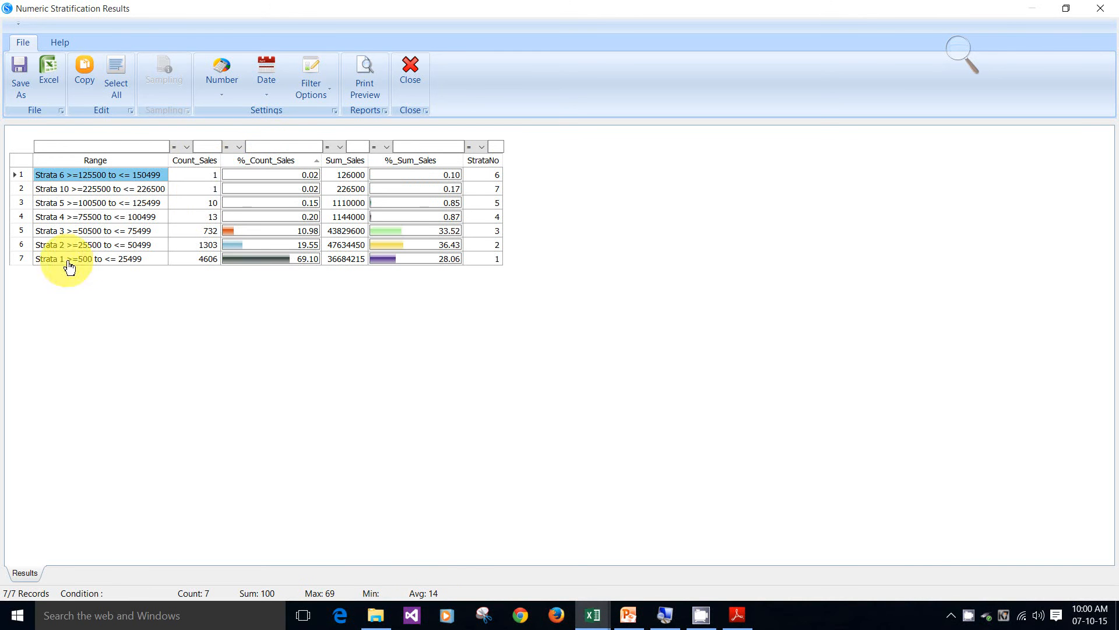
{"action": "double_click", "coordinate": [142, 221]}
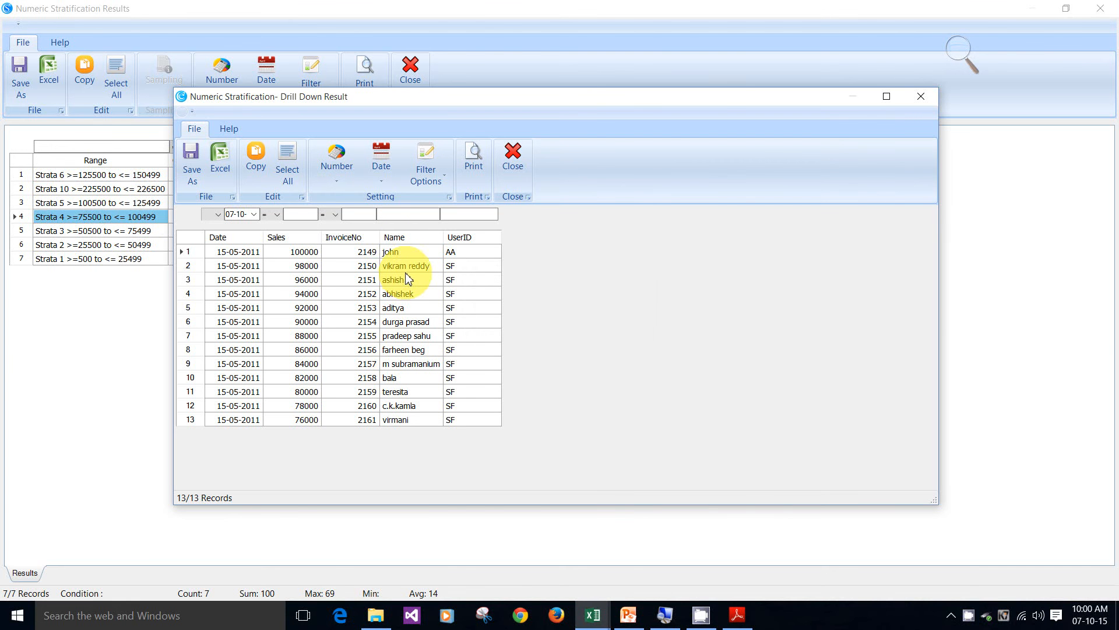
{"action": "left_click", "coordinate": [516, 161]}
{"action": "left_click", "coordinate": [408, 77]}
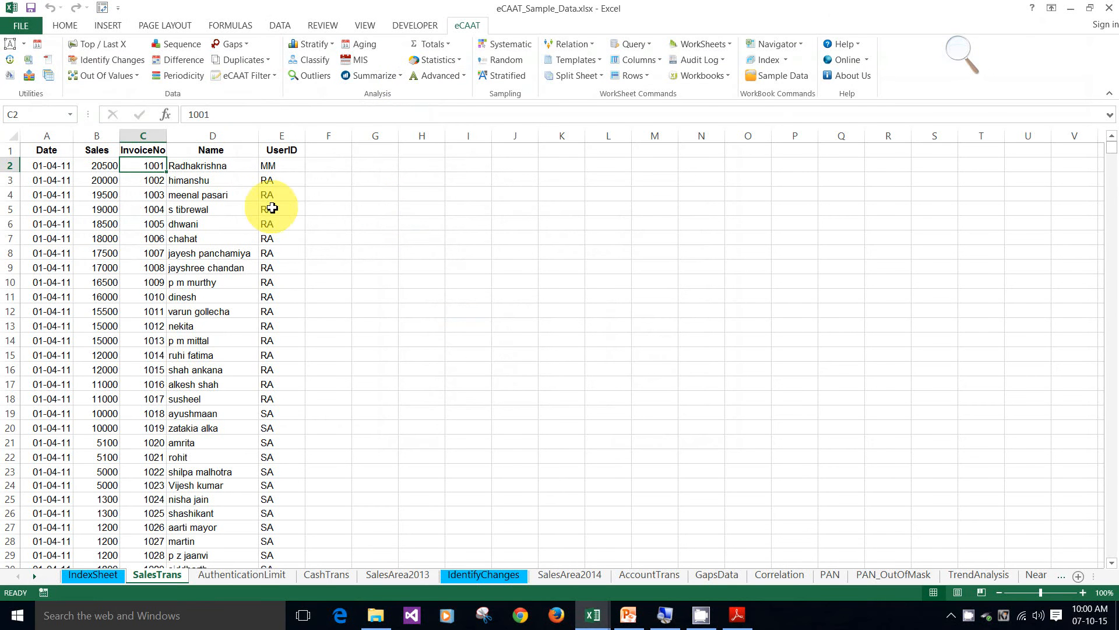
Classify the SalesTrans records by Name, summarizing on Sales
{"action": "left_click", "coordinate": [321, 67]}
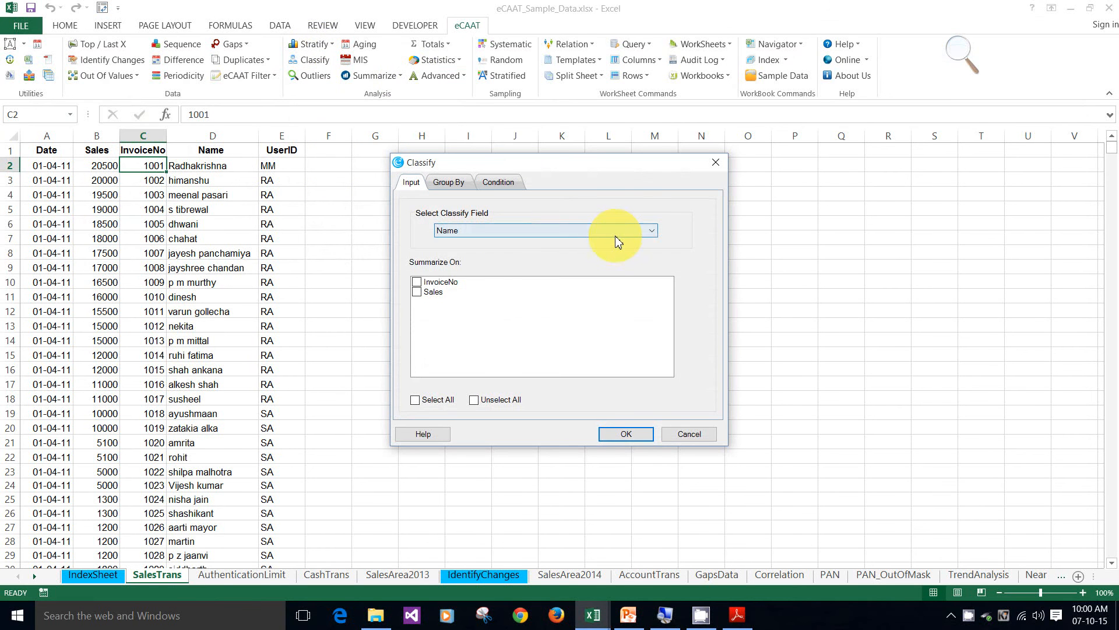
{"action": "left_click", "coordinate": [420, 293]}
{"action": "left_click", "coordinate": [417, 292]}
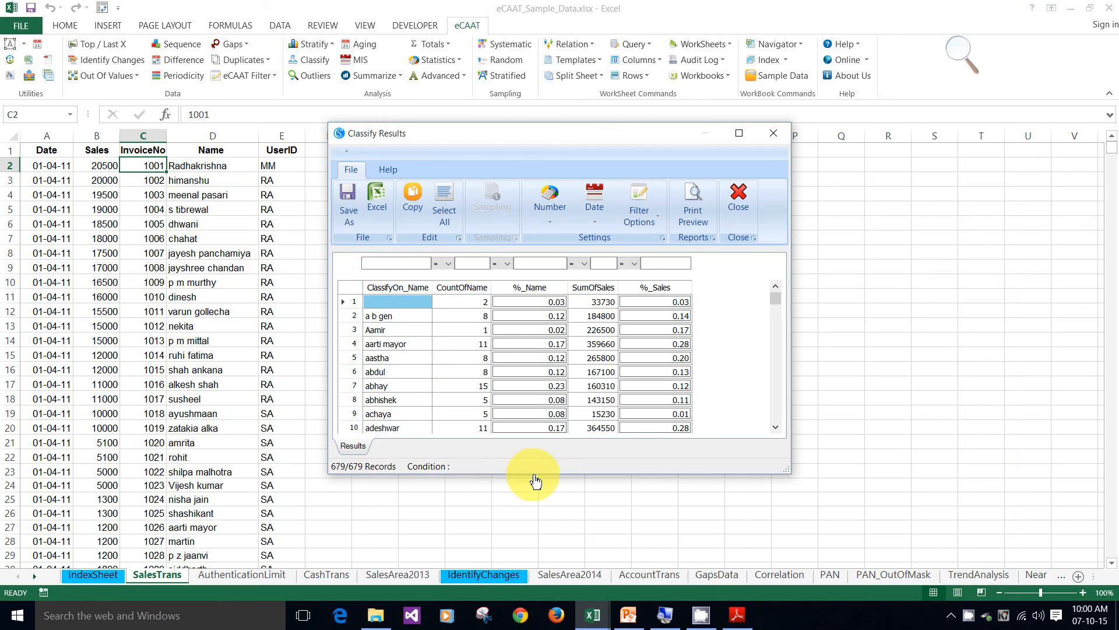
Enlarge the Classify results, examine the record count and sales sum per name, including the blank name, and close them
{"action": "left_click_drag", "start_coordinate": [533, 474], "coordinate": [532, 560]}
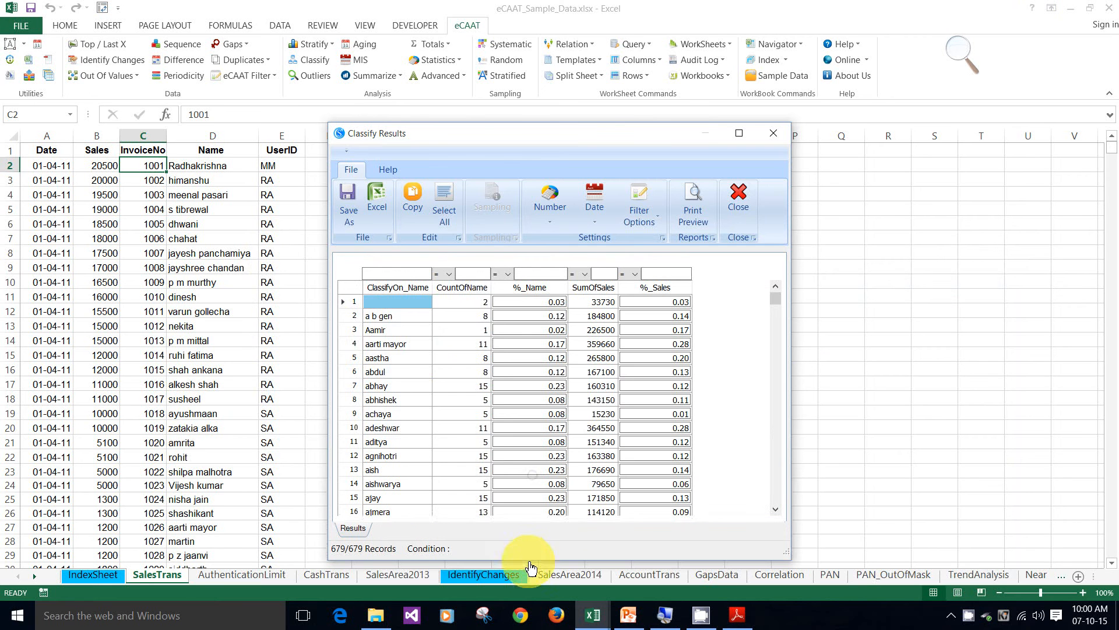
{"action": "left_click", "coordinate": [397, 316]}
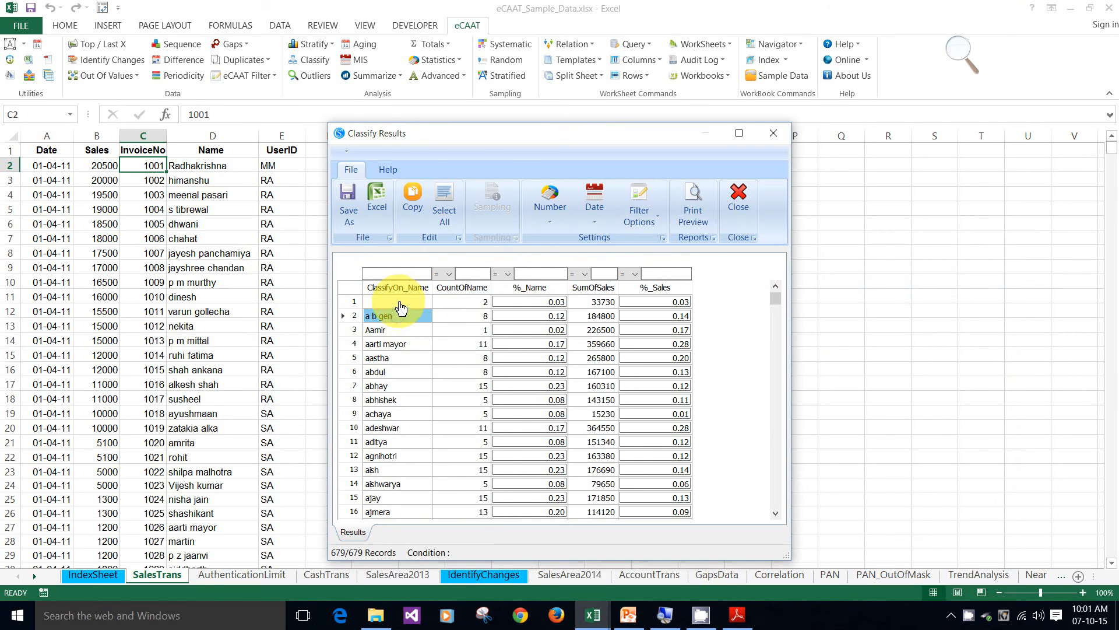
{"action": "left_click", "coordinate": [401, 304]}
{"action": "left_click", "coordinate": [475, 302]}
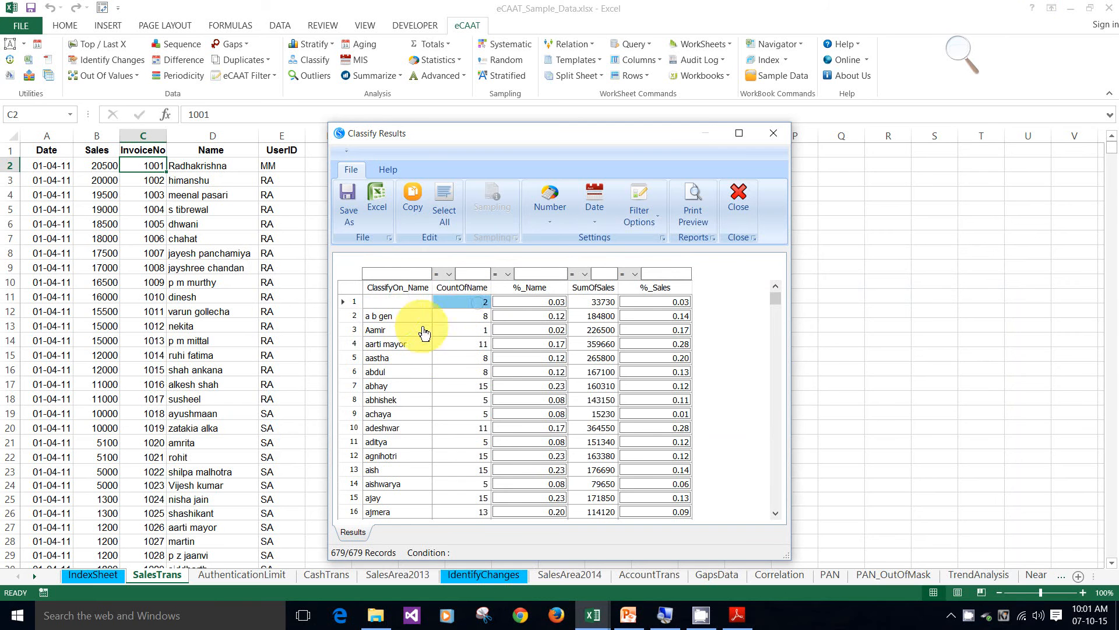
{"action": "left_click", "coordinate": [383, 304]}
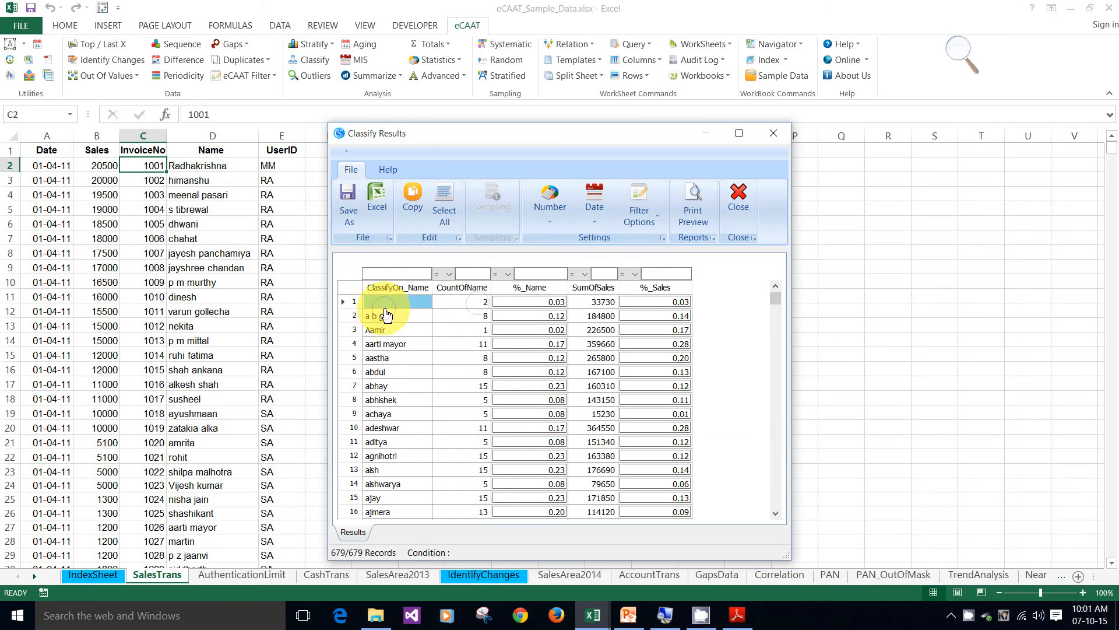
{"action": "left_click", "coordinate": [475, 328]}
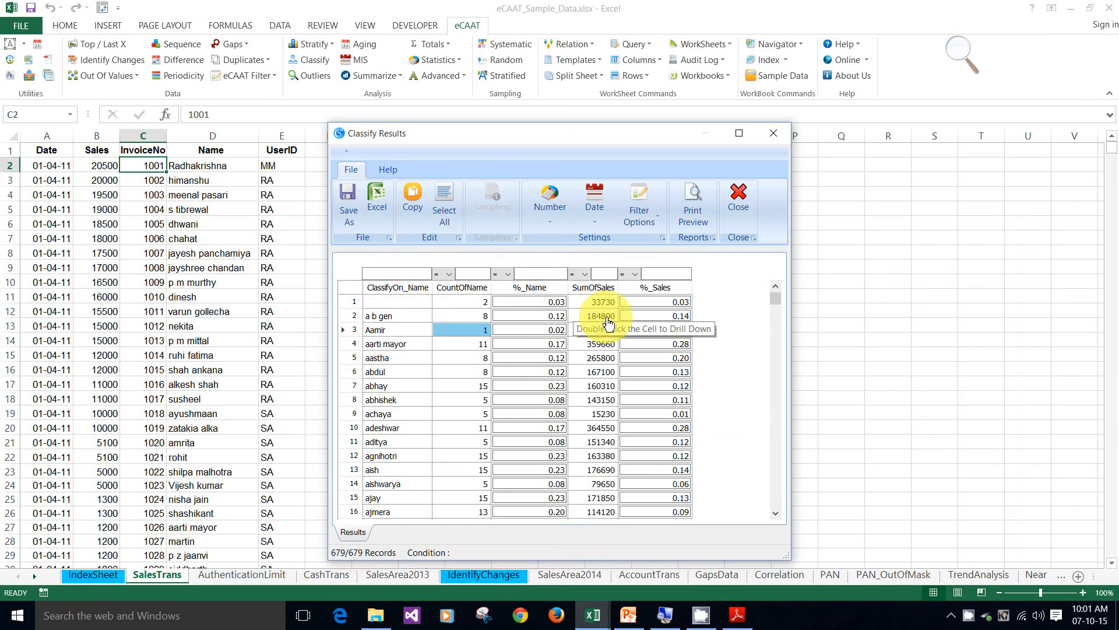
{"action": "left_click", "coordinate": [739, 133]}
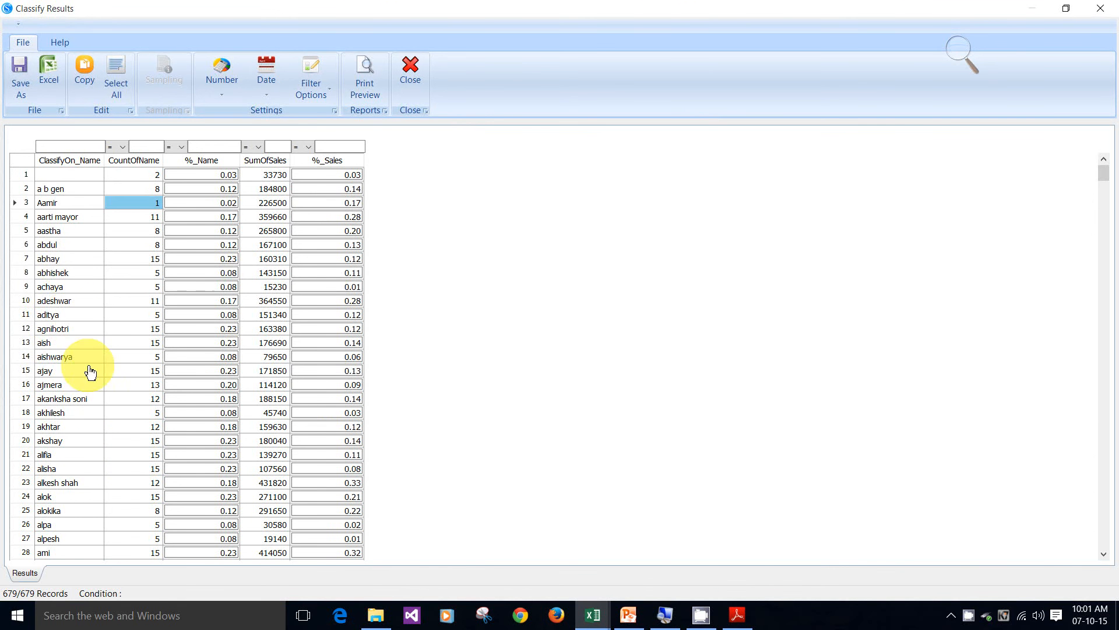
{"action": "left_click", "coordinate": [416, 79]}
Classify the SalesTrans records by UserID, summarizing on Sales
{"action": "left_click", "coordinate": [321, 65]}
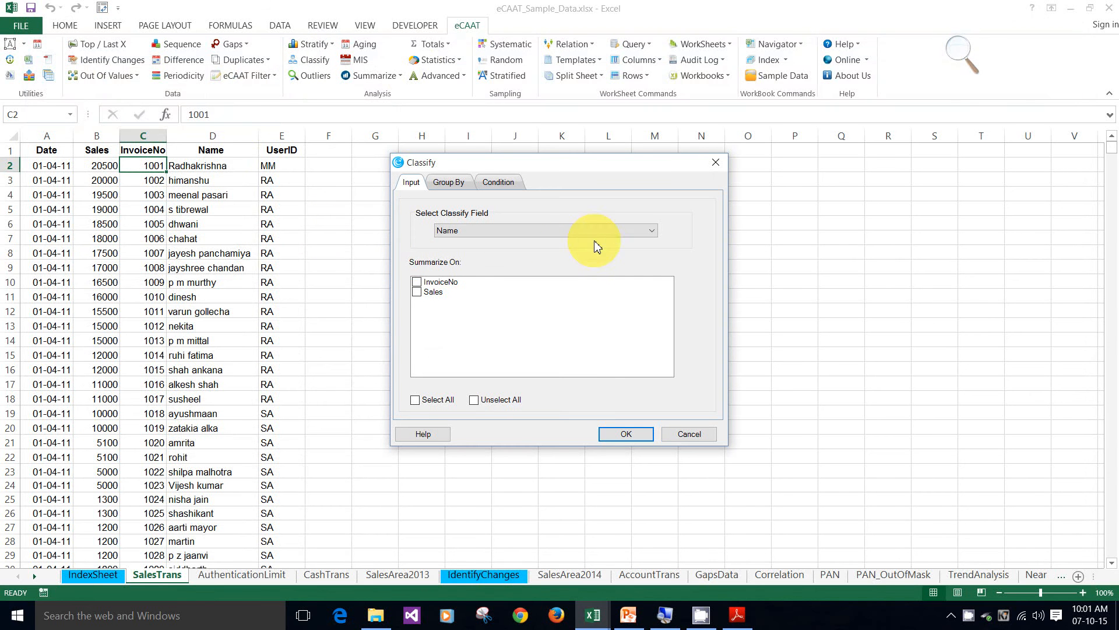
{"action": "left_click", "coordinate": [651, 233]}
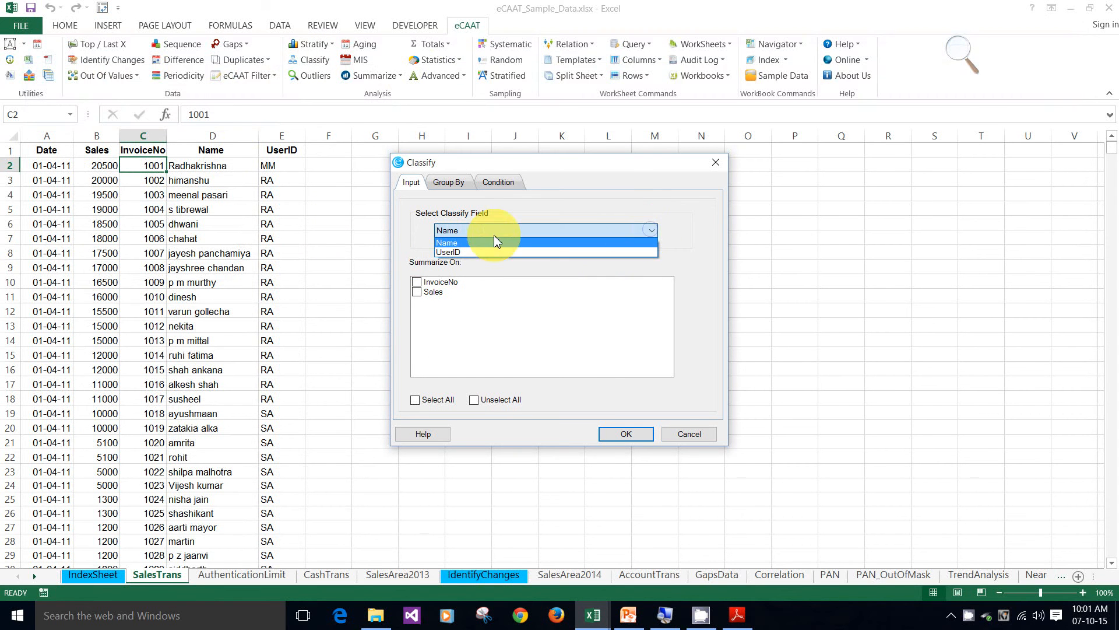
{"action": "left_click", "coordinate": [458, 252]}
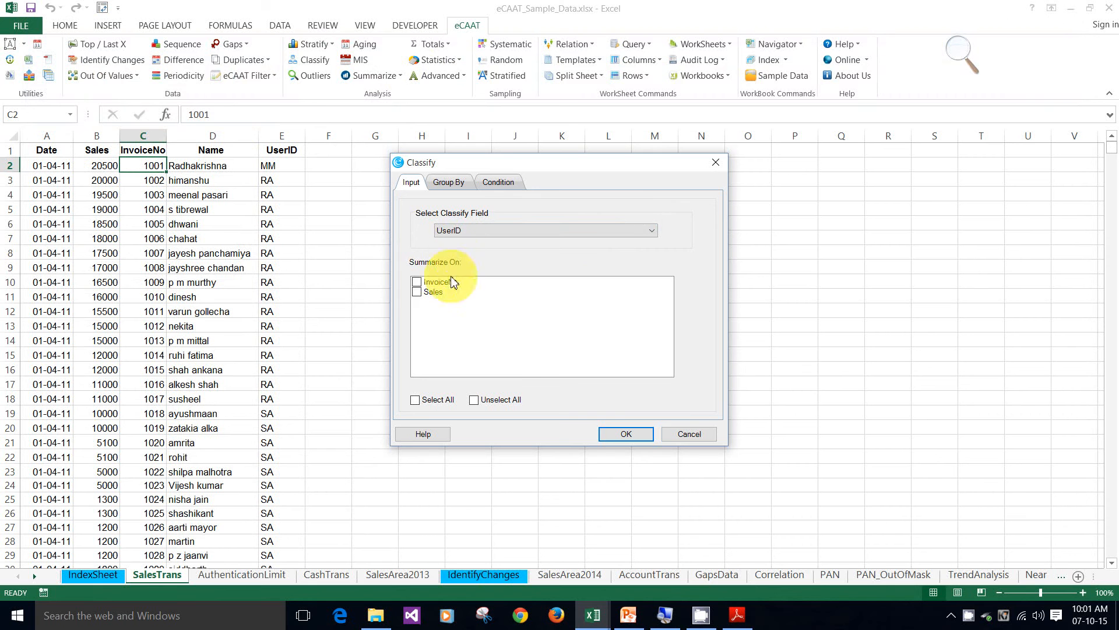
{"action": "left_click", "coordinate": [417, 291]}
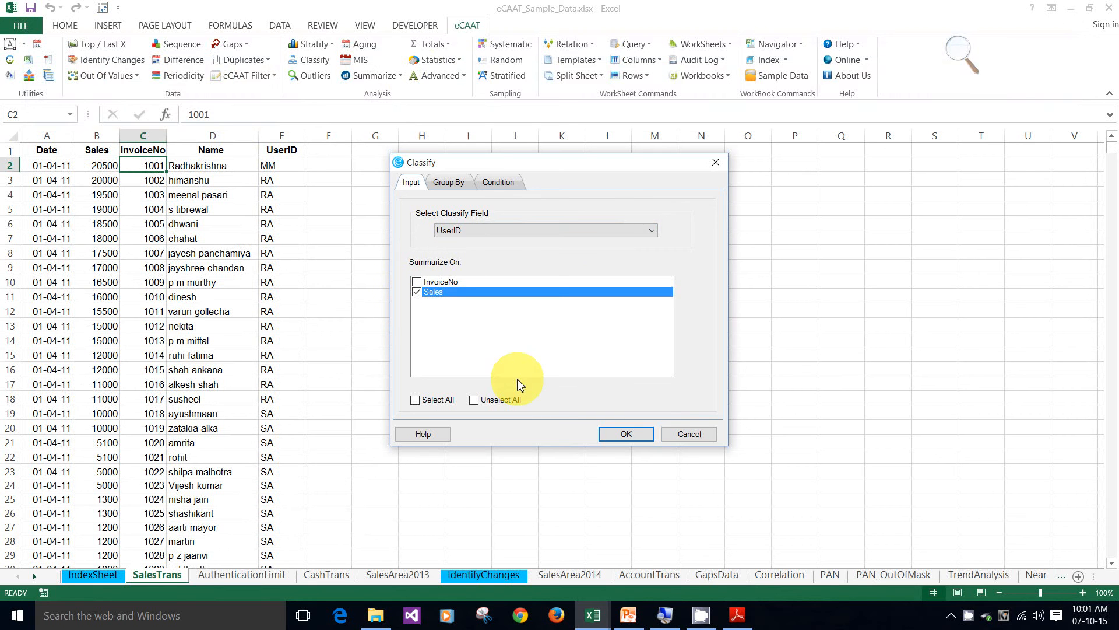
{"action": "left_click", "coordinate": [625, 435]}
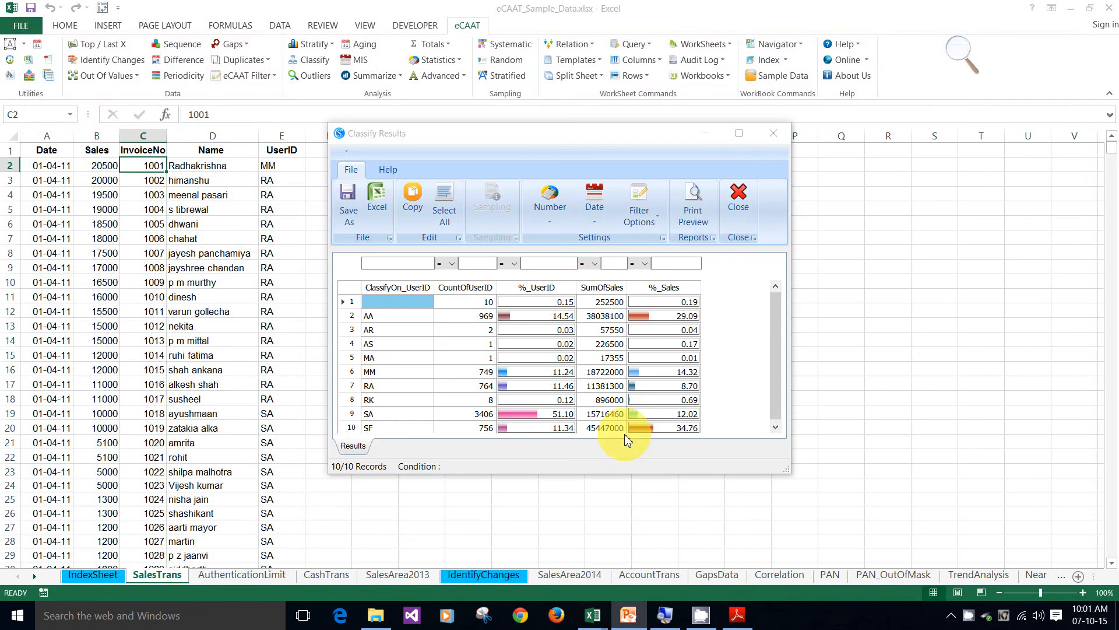
Maximize the UserID classification results, examine the blank and AA entries, and close the results
{"action": "left_click", "coordinate": [739, 133]}
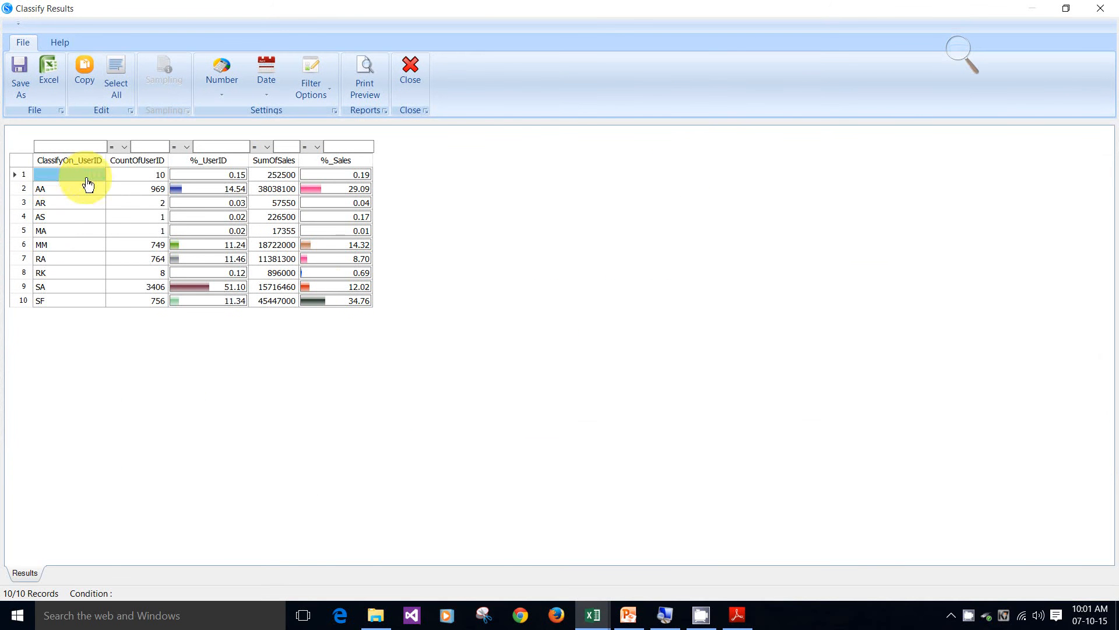
{"action": "left_click", "coordinate": [49, 192]}
{"action": "left_click", "coordinate": [60, 172]}
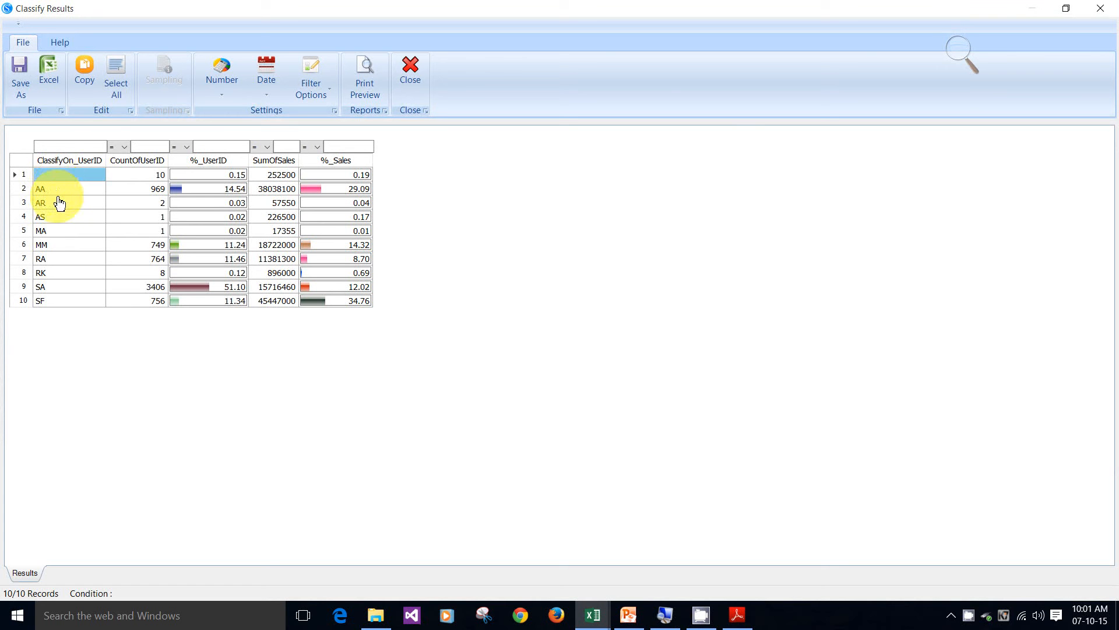
{"action": "left_click", "coordinate": [57, 186]}
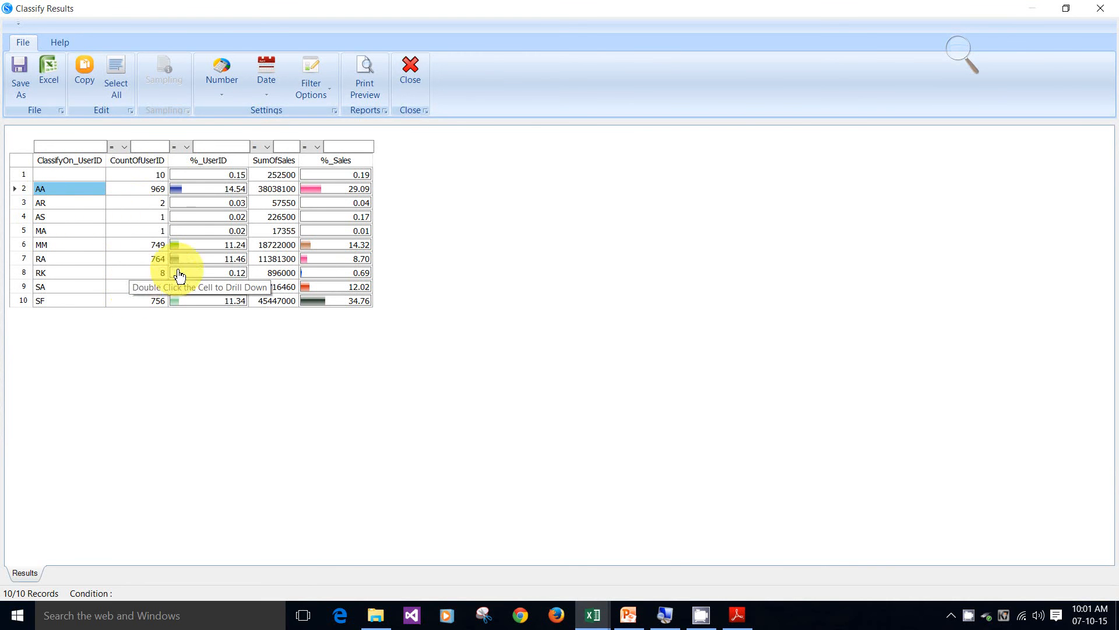
{"action": "left_click", "coordinate": [413, 69]}
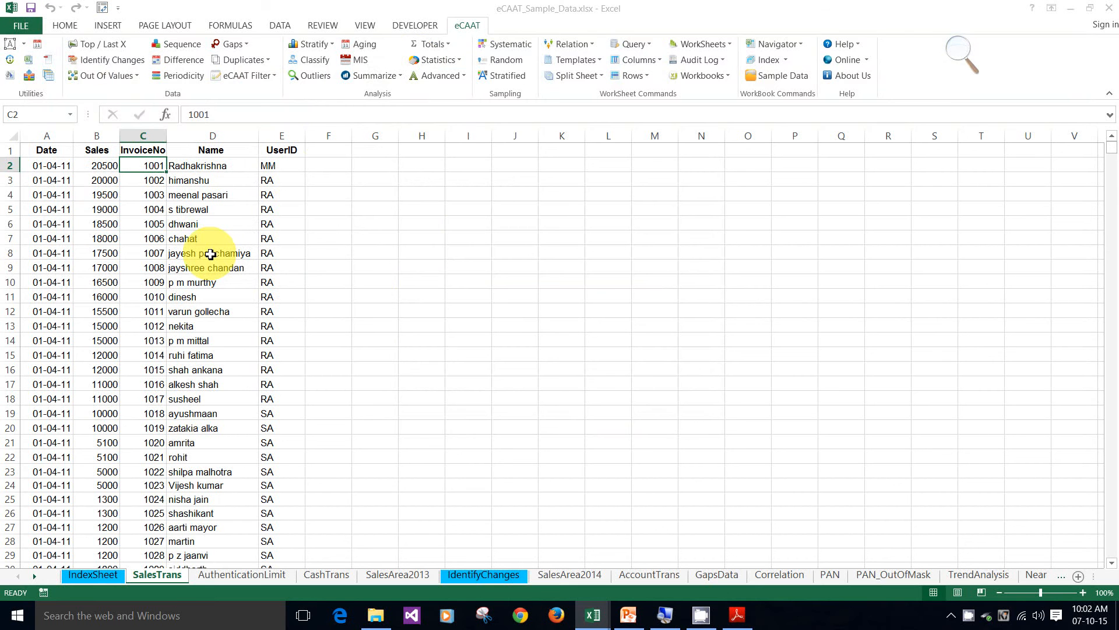
Run an aging summary of SalesTrans on Date in increments of 45, totalling InvoiceNo, and review the enlarged results before closing them
{"action": "left_click", "coordinate": [363, 44]}
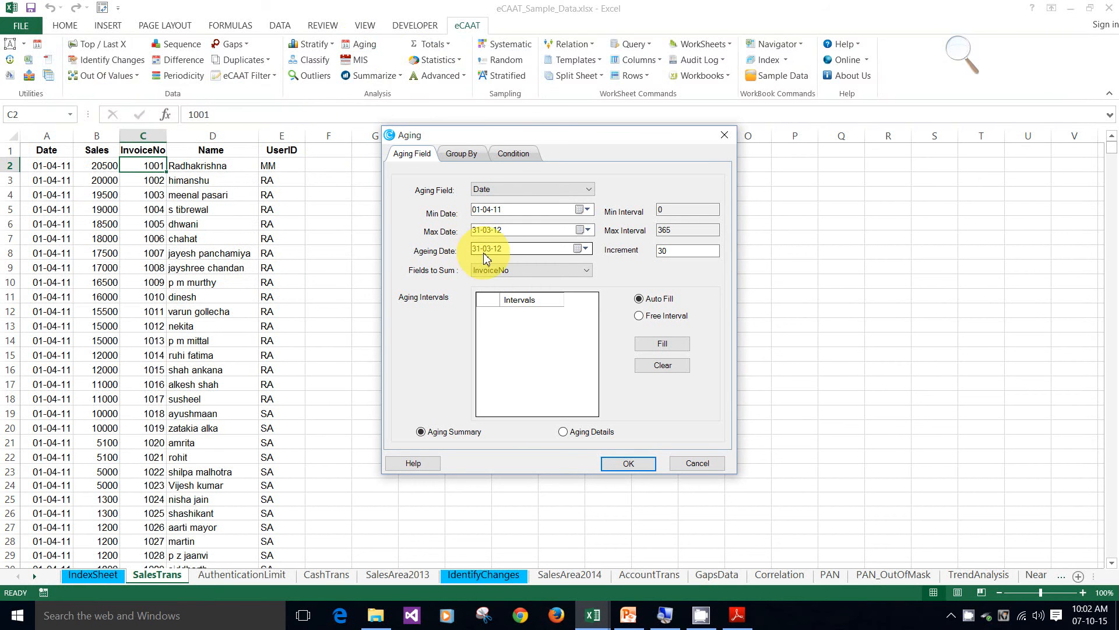
{"action": "double_click", "coordinate": [679, 253]}
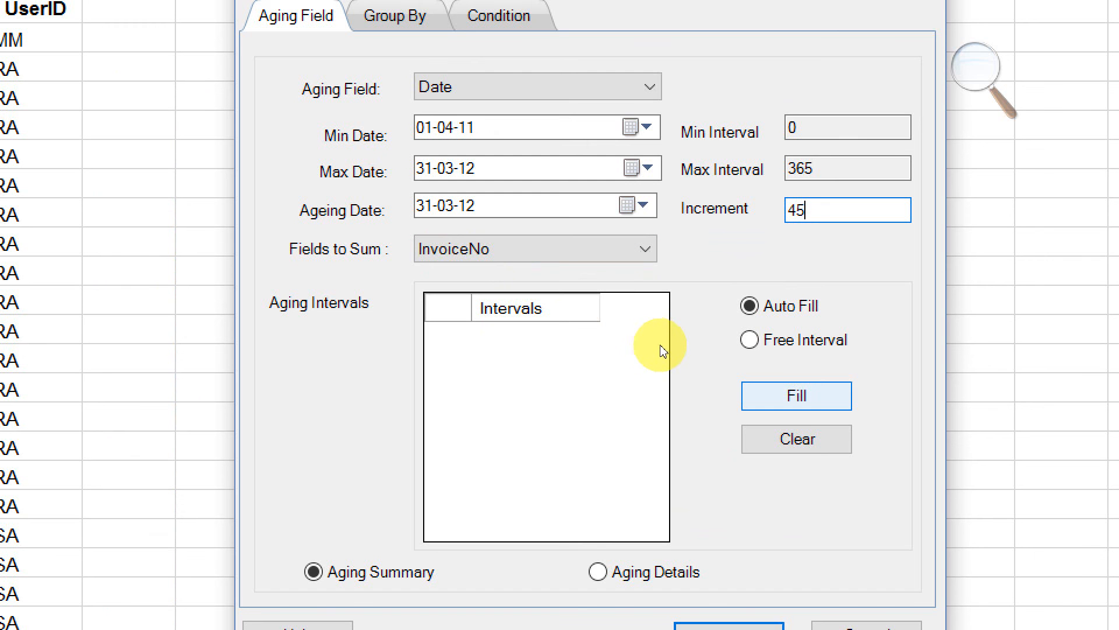
{"action": "left_click", "coordinate": [797, 396]}
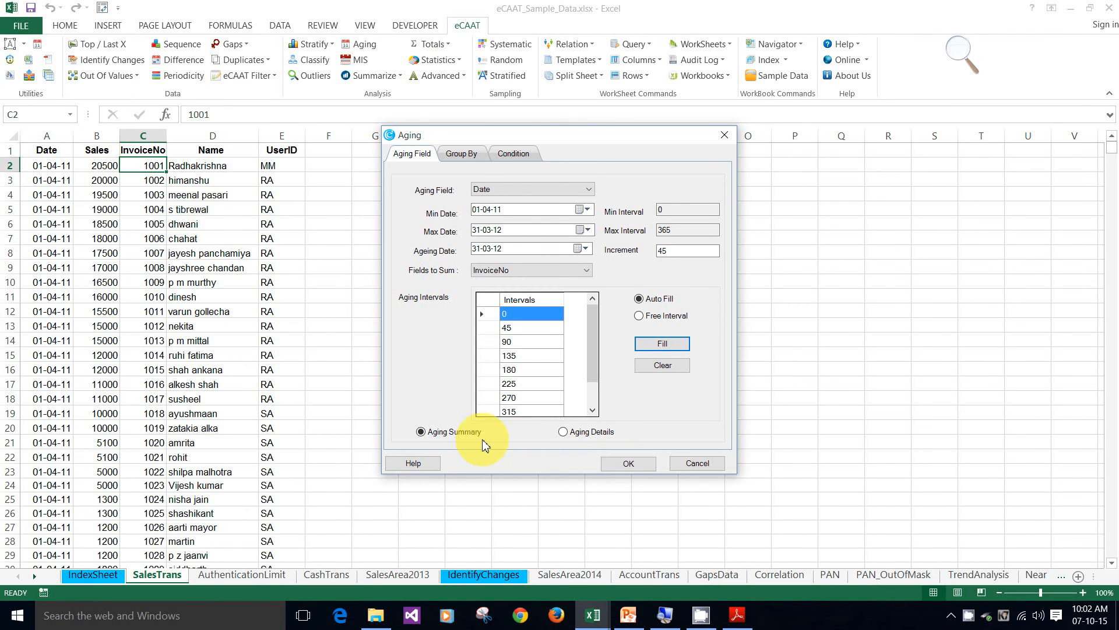
{"action": "left_click", "coordinate": [629, 464]}
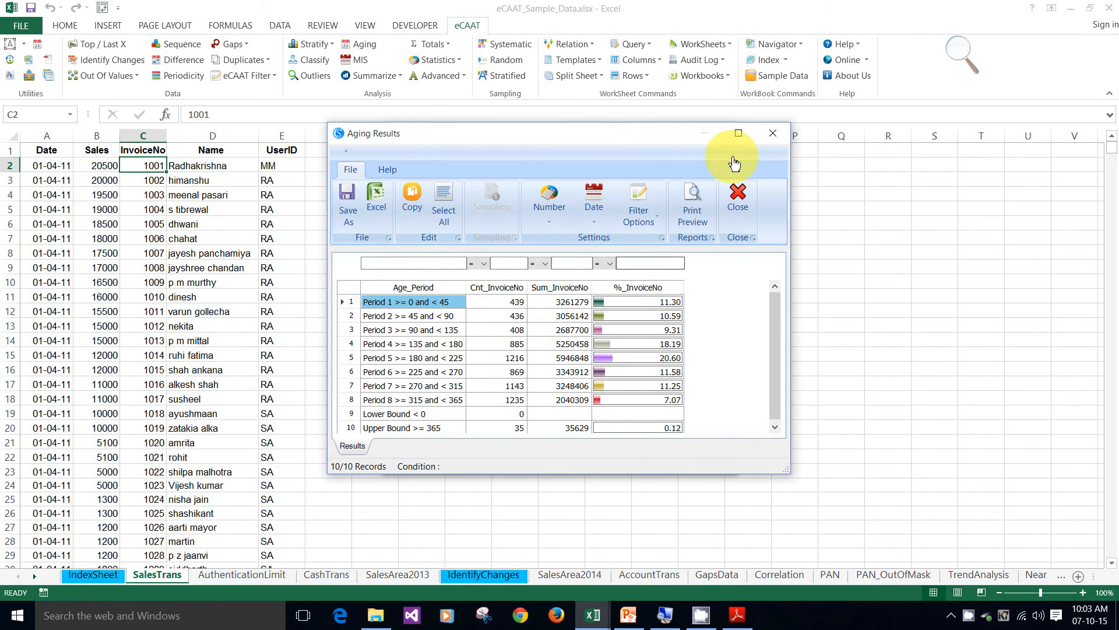
{"action": "left_click", "coordinate": [739, 134]}
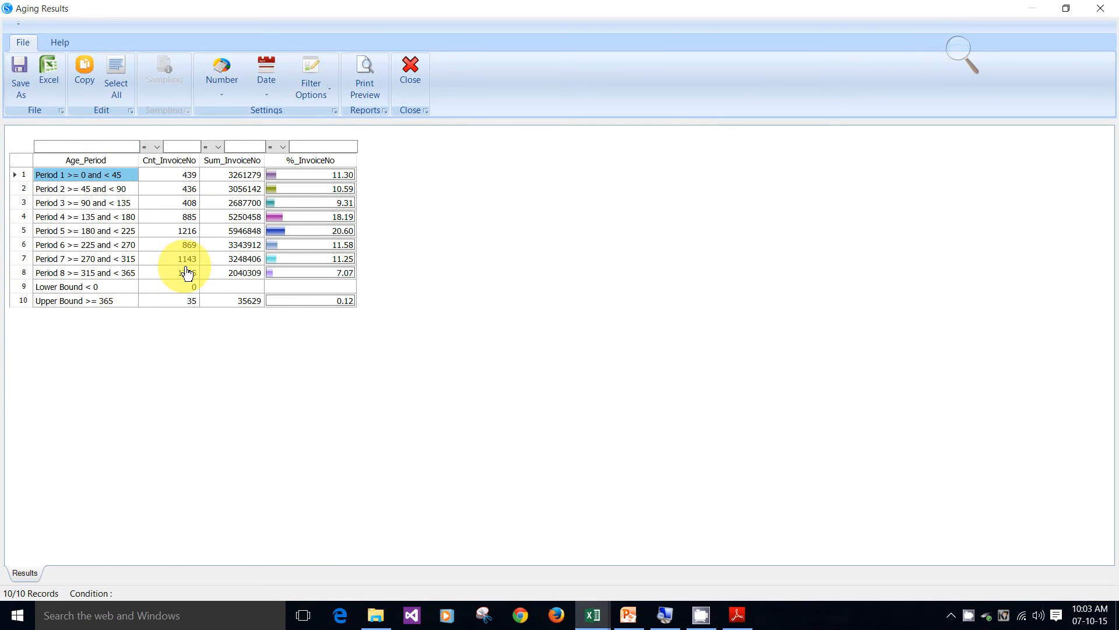
{"action": "left_click", "coordinate": [415, 91]}
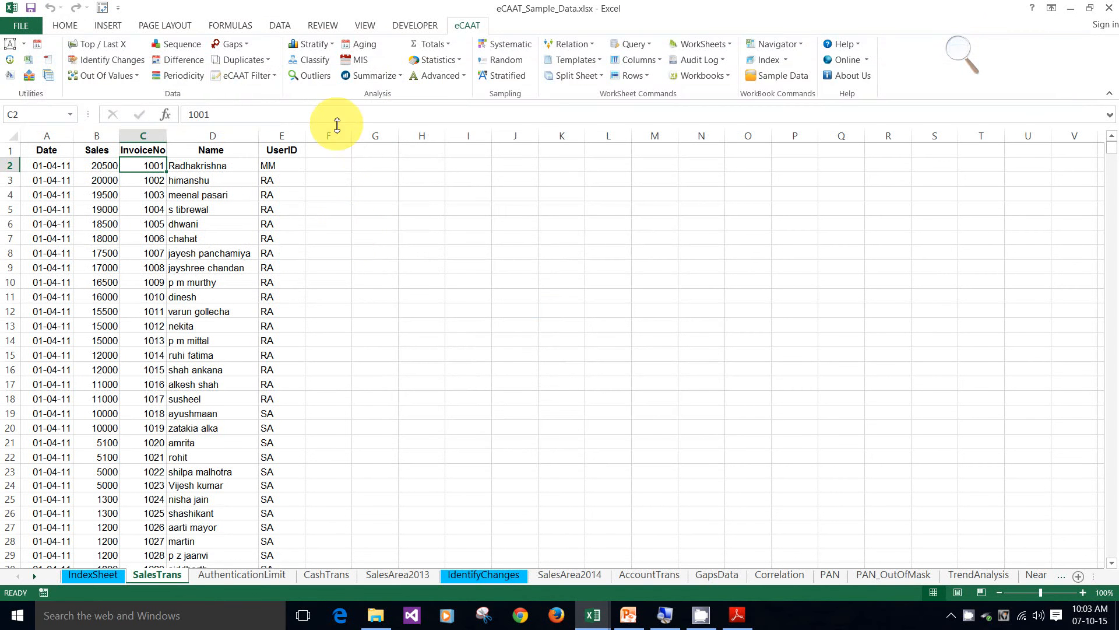
Run an MIS analysis of the Sales field by day of week, using Date as the date field
{"action": "left_click", "coordinate": [363, 61]}
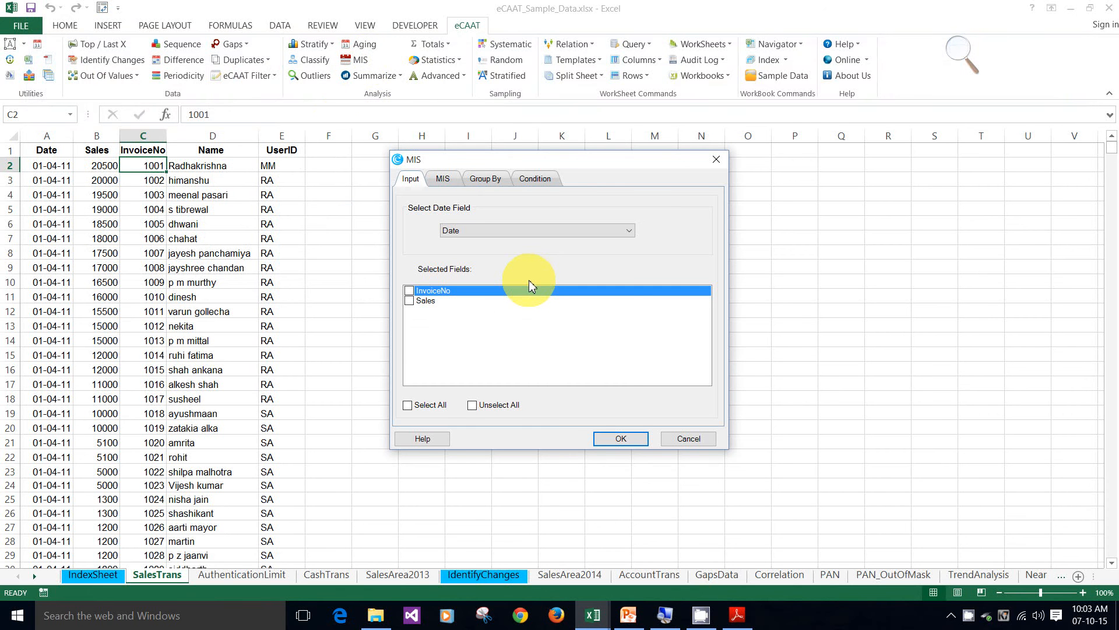
{"action": "left_click", "coordinate": [444, 180]}
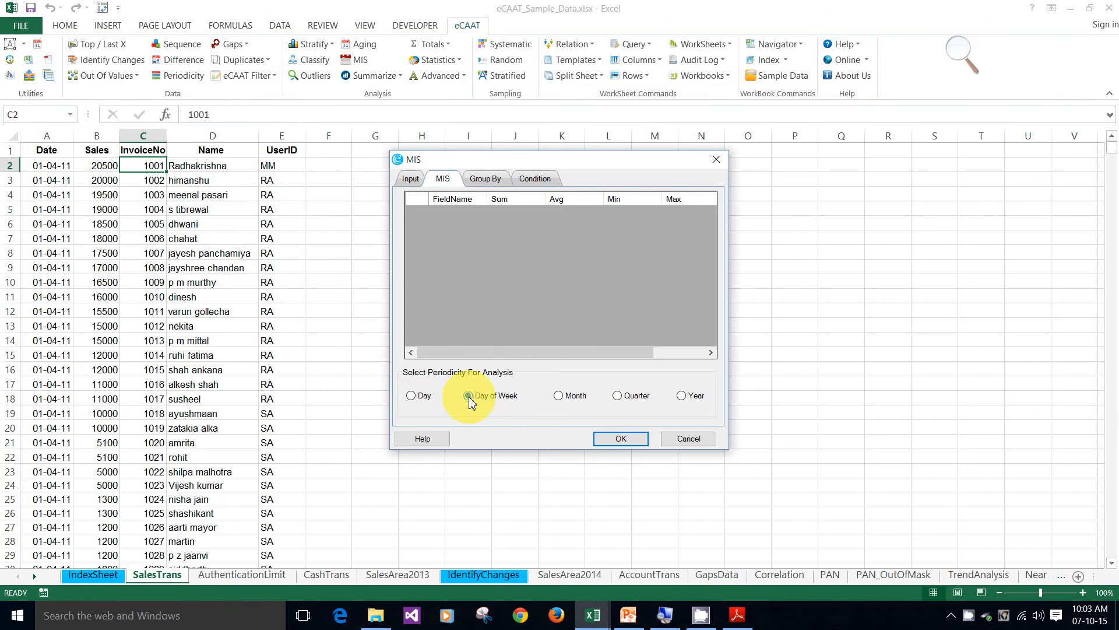
{"action": "left_click", "coordinate": [412, 180]}
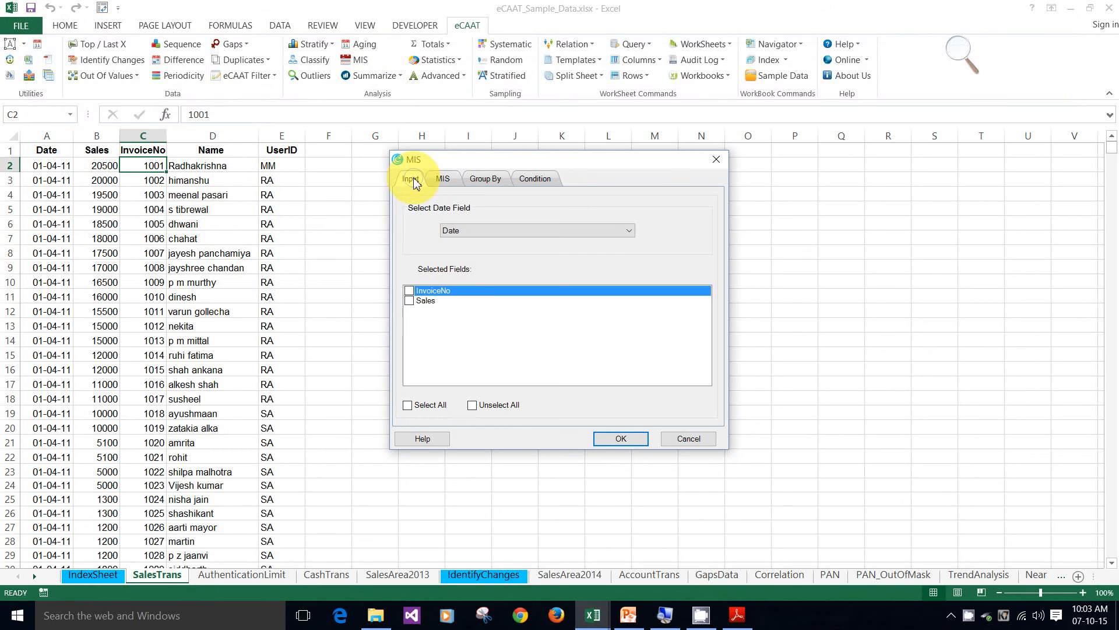
{"action": "left_click", "coordinate": [411, 301]}
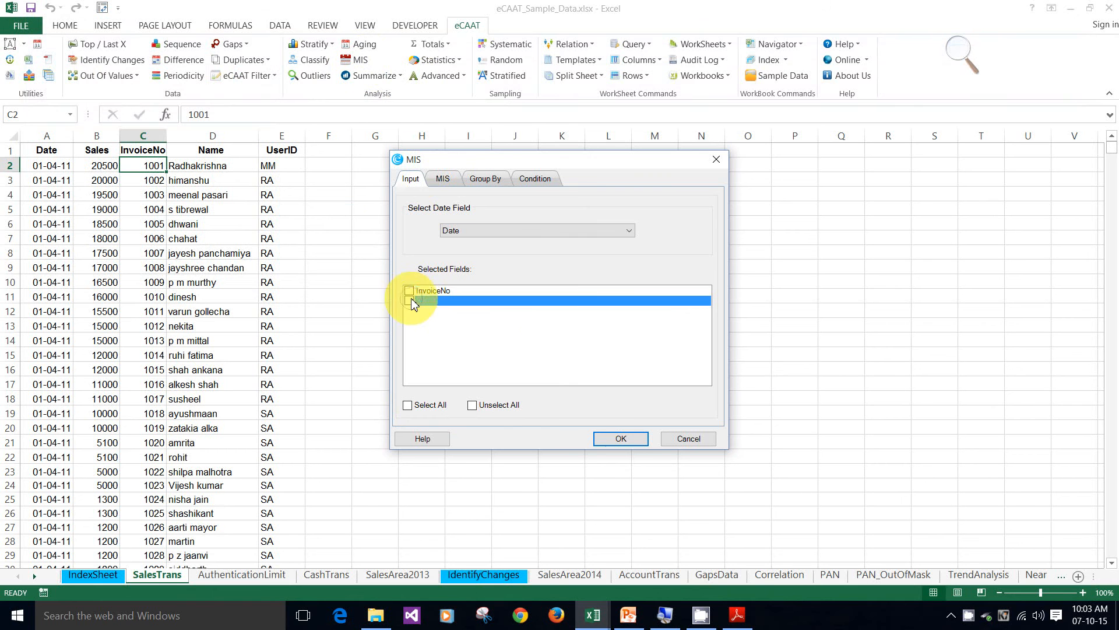
{"action": "left_click", "coordinate": [409, 301]}
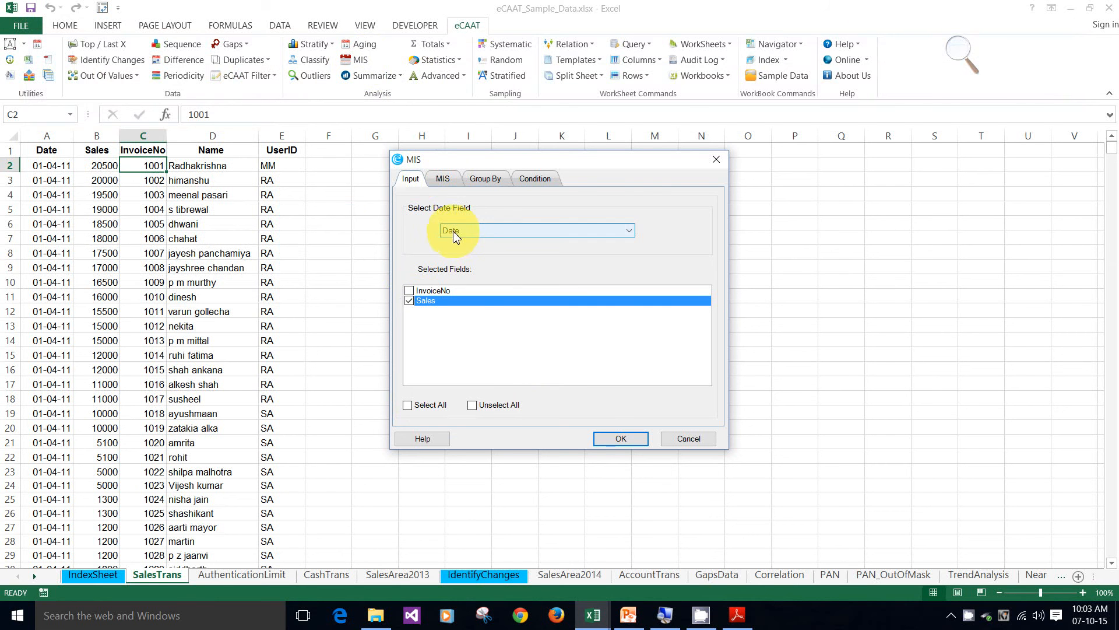
{"action": "left_click", "coordinate": [620, 443]}
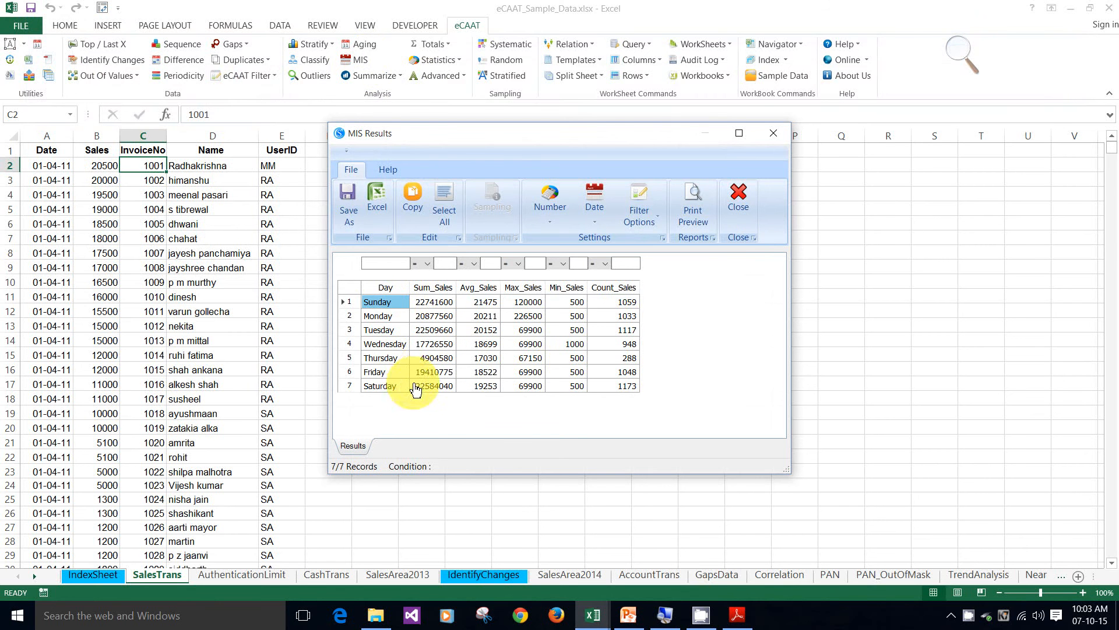
Maximize the MIS results, drill down into the Sunday sales sum to inspect its records, and close both result windows
{"action": "left_click", "coordinate": [739, 134]}
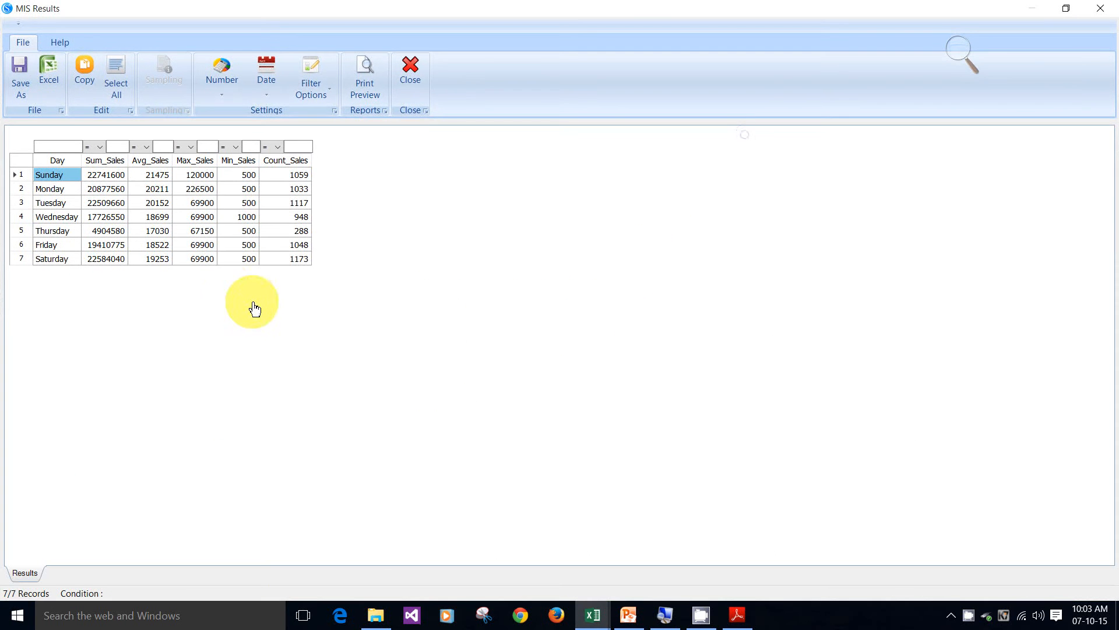
{"action": "double_click", "coordinate": [118, 179]}
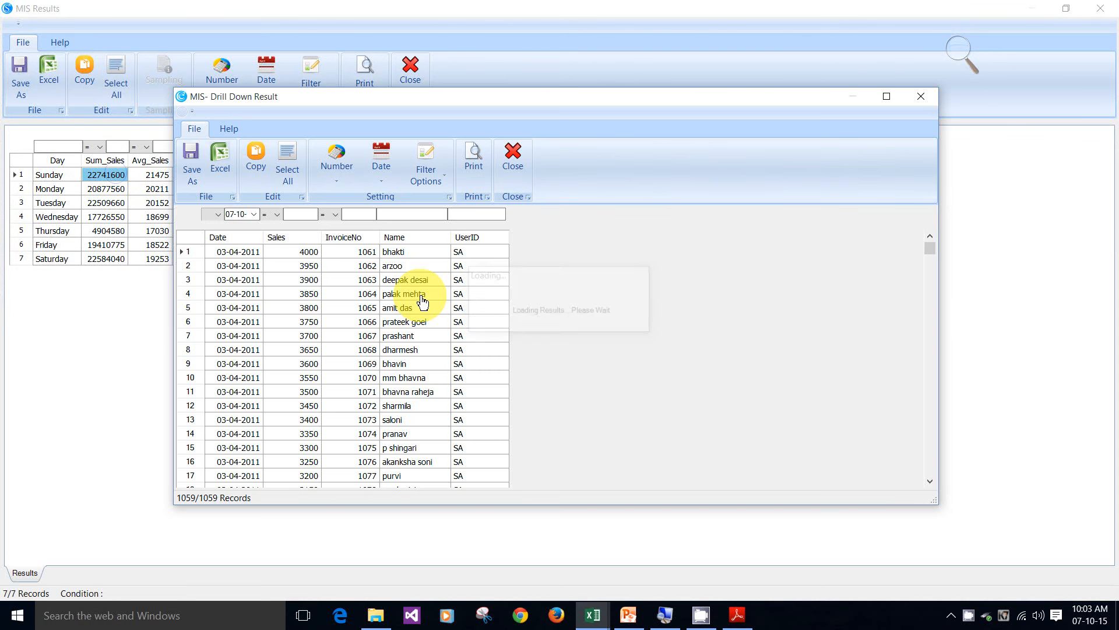
{"action": "left_click", "coordinate": [513, 154]}
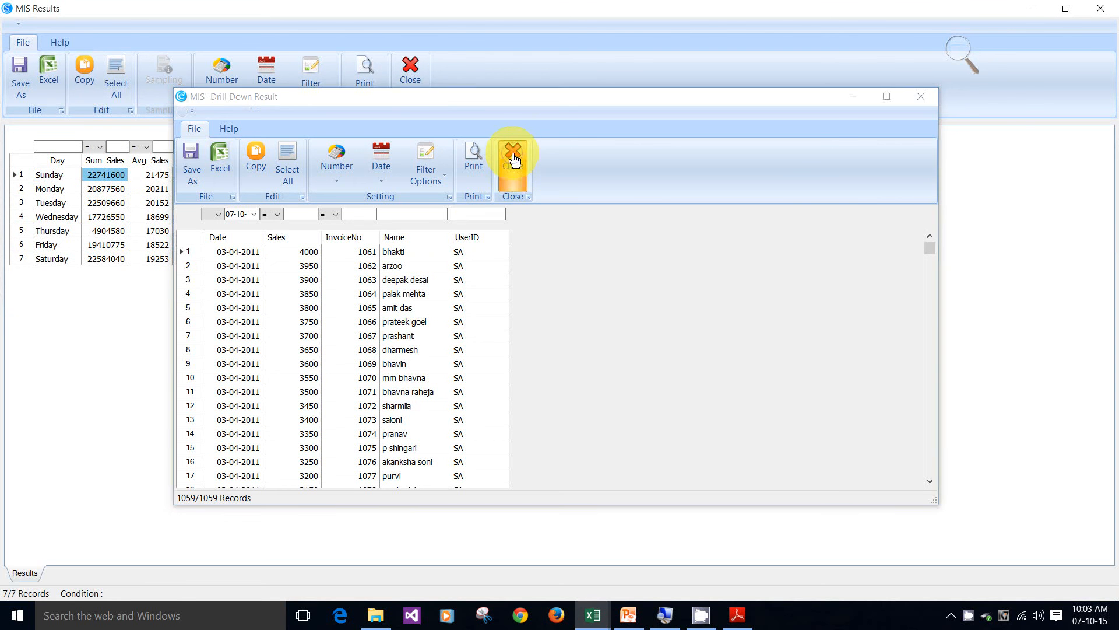
{"action": "left_click", "coordinate": [412, 70]}
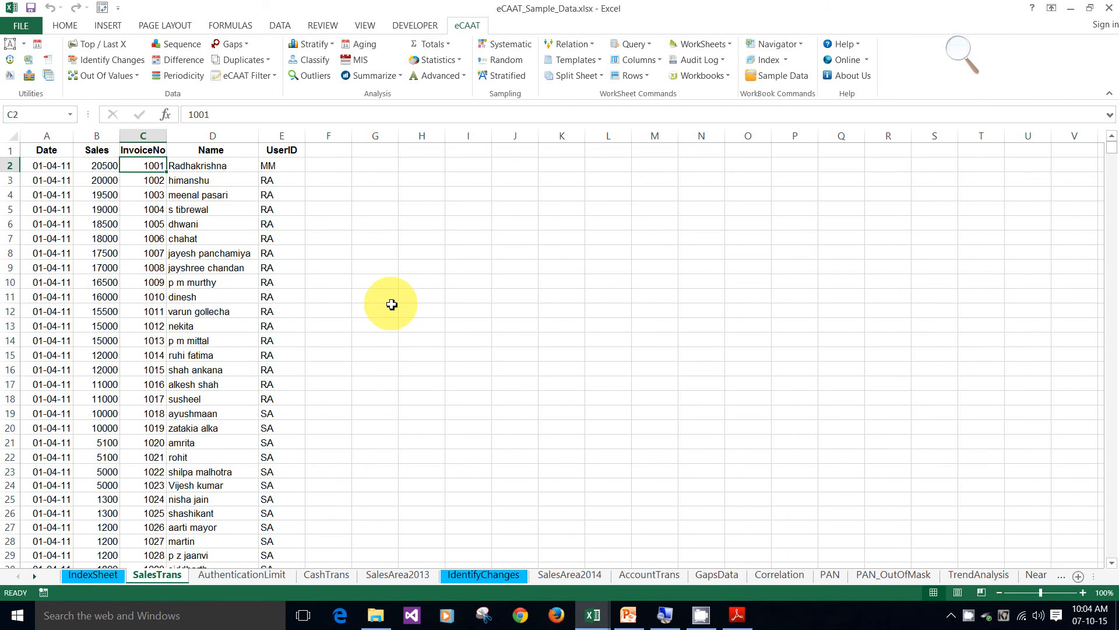
Quick-summarize SalesTrans by Sales with total and count of Sales, enlarge the results to review them, and close them
{"action": "left_click", "coordinate": [403, 76]}
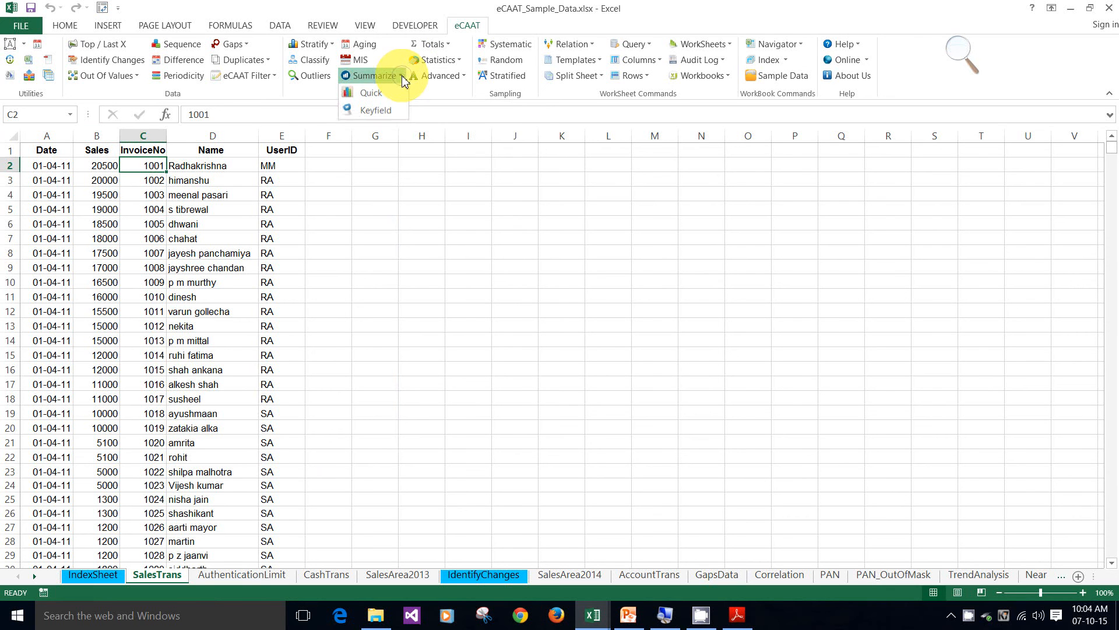
{"action": "left_click", "coordinate": [384, 96]}
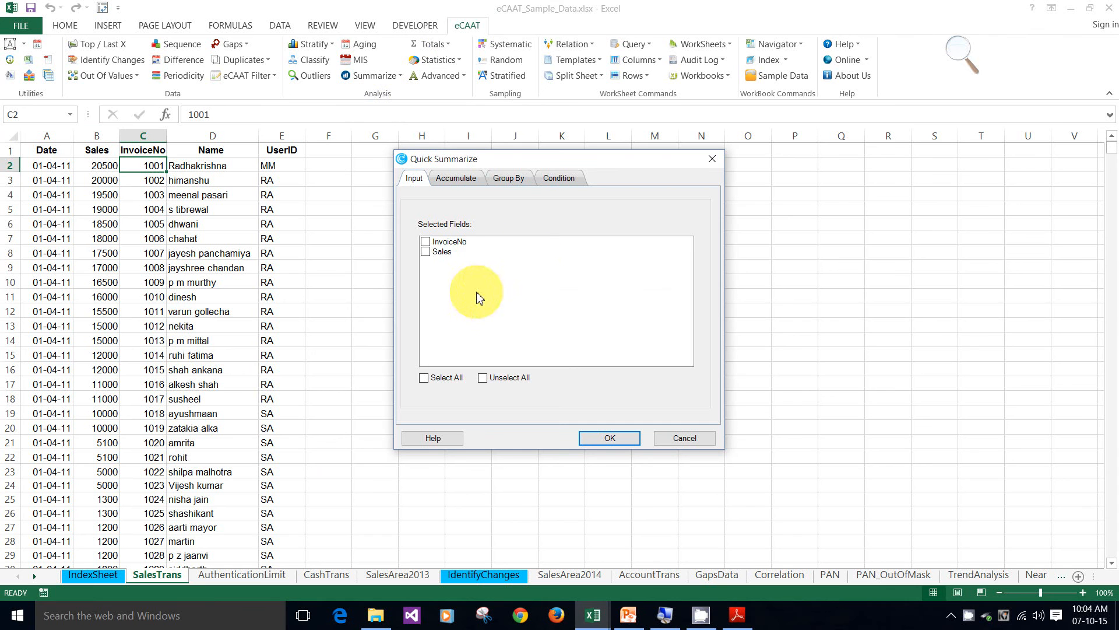
{"action": "left_click", "coordinate": [426, 252]}
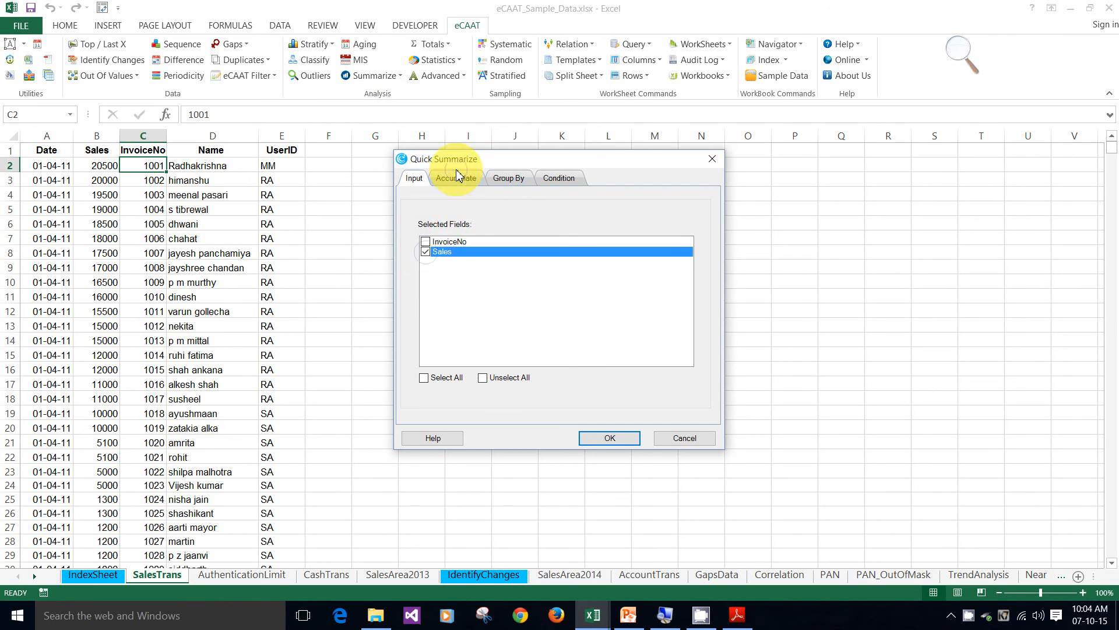
{"action": "left_click", "coordinate": [454, 188]}
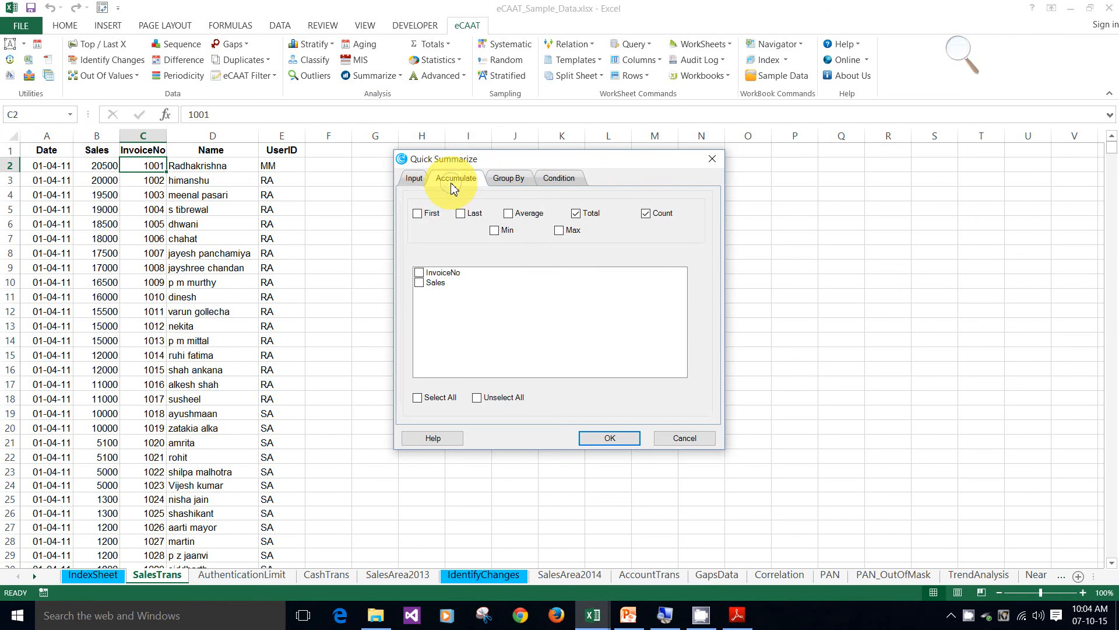
{"action": "left_click", "coordinate": [423, 283]}
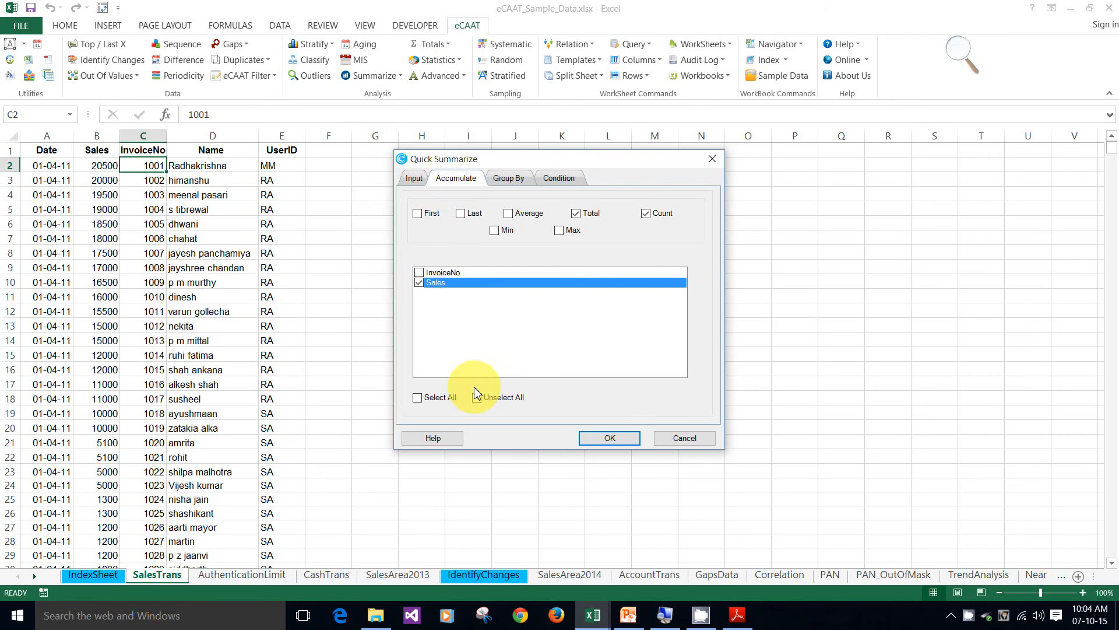
{"action": "left_click", "coordinate": [609, 438]}
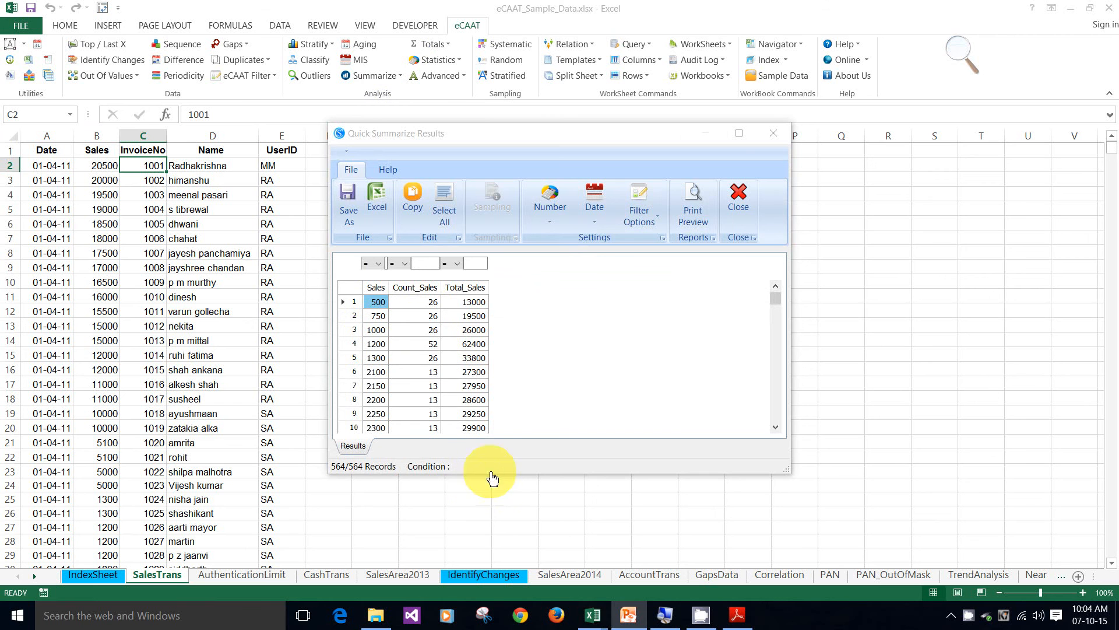
{"action": "left_click_drag", "start_coordinate": [491, 477], "coordinate": [495, 521]}
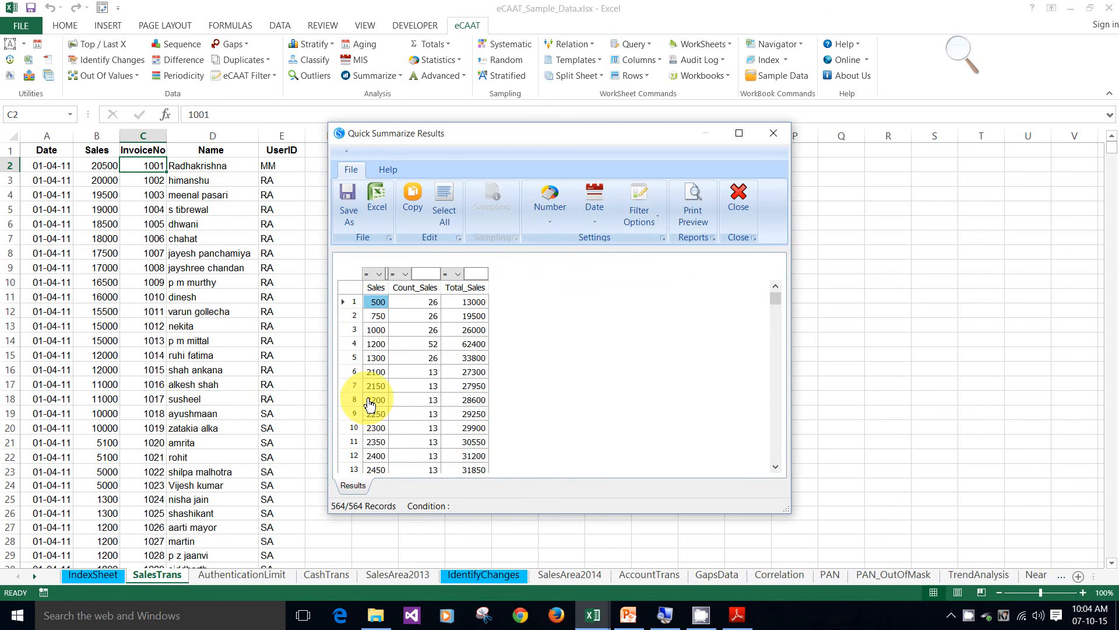
{"action": "left_click", "coordinate": [738, 198]}
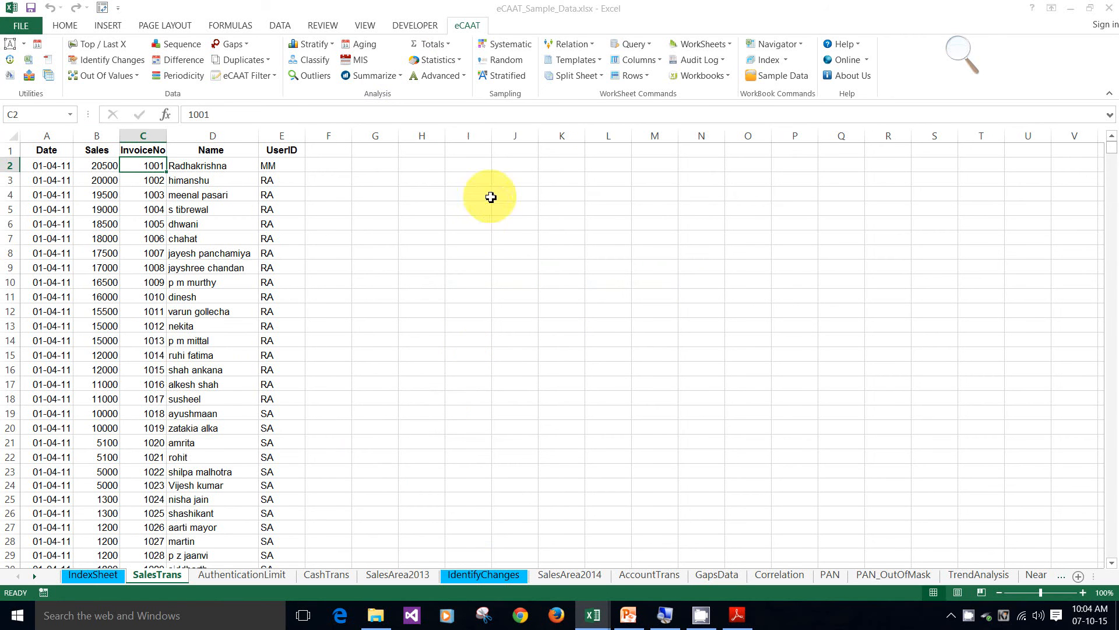
Set up stratified random sampling with numeric stratification, using Sales as both the field to stratify and the field to total
{"action": "left_click", "coordinate": [509, 77]}
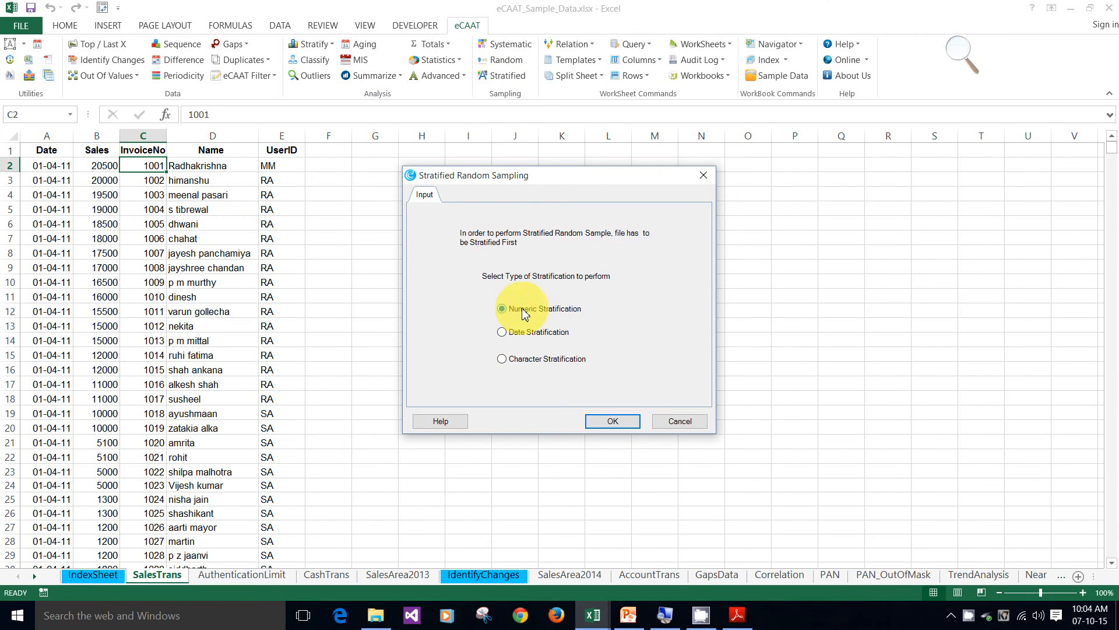
{"action": "left_click", "coordinate": [616, 424]}
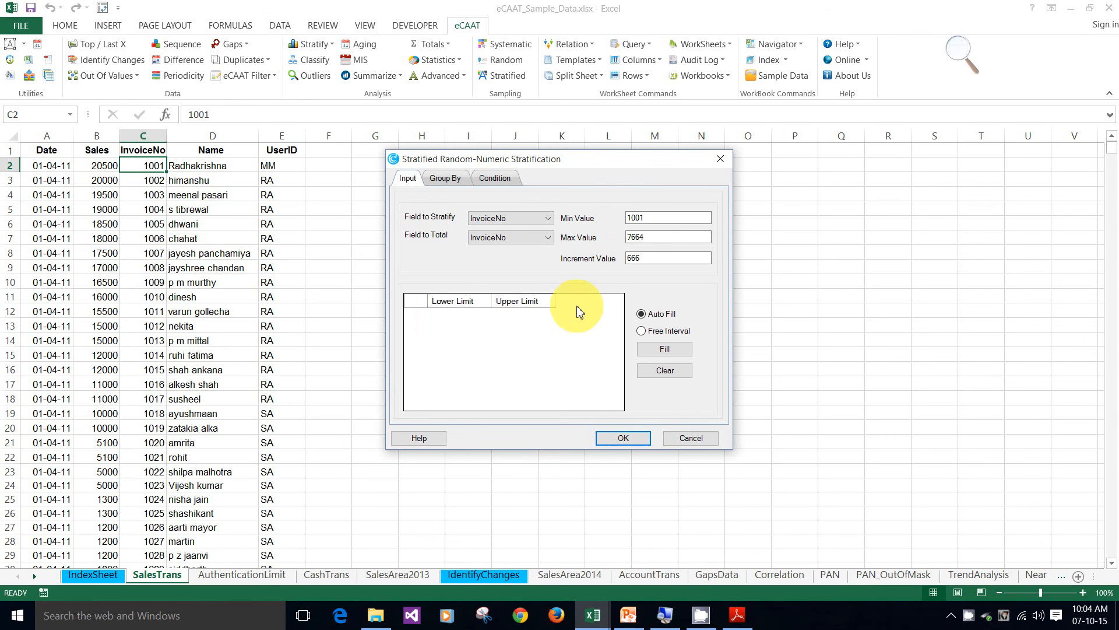
{"action": "left_click", "coordinate": [548, 222]}
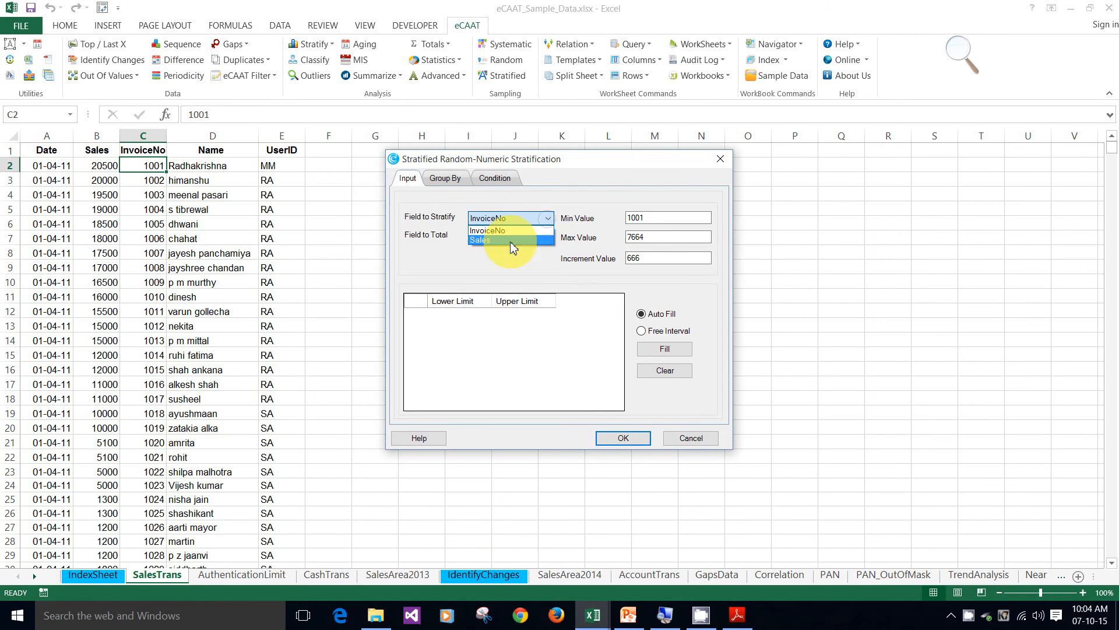
{"action": "left_click", "coordinate": [508, 233]}
{"action": "left_click", "coordinate": [547, 238]}
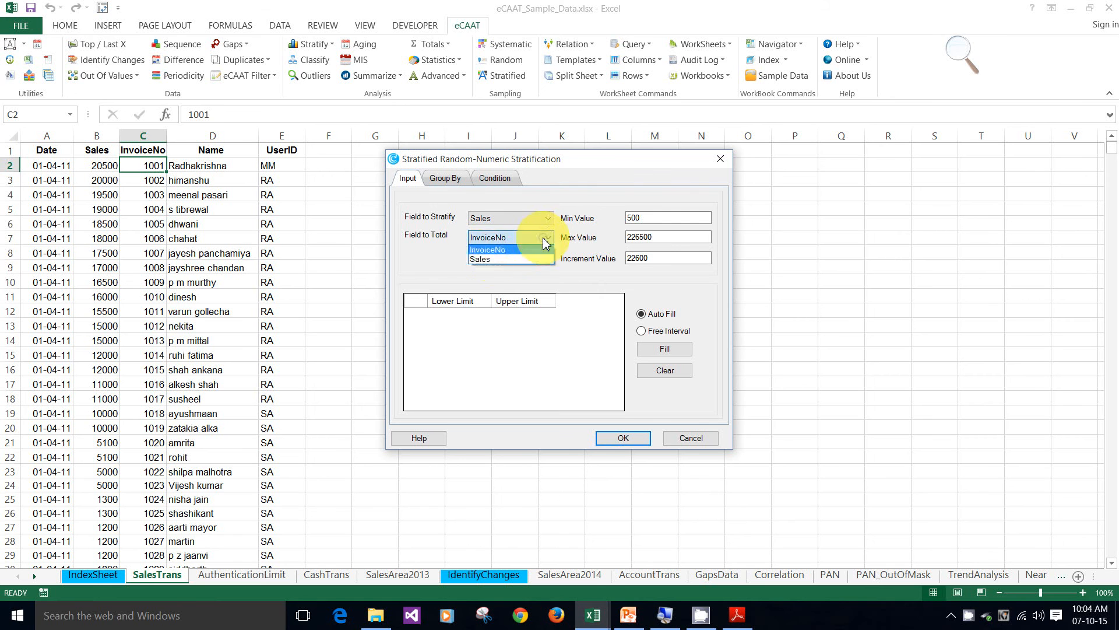
{"action": "left_click", "coordinate": [488, 259]}
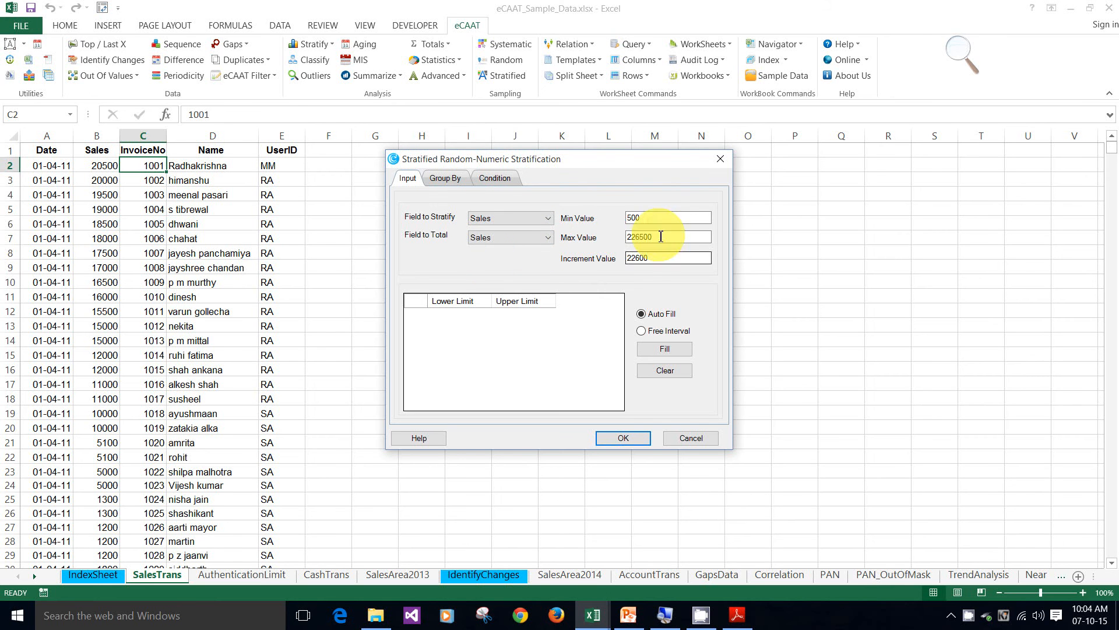
Set the stratification increment to 50000, auto-fill the Sales strata limits, and run the stratification
{"action": "left_click_drag", "start_coordinate": [664, 258], "coordinate": [554, 265]}
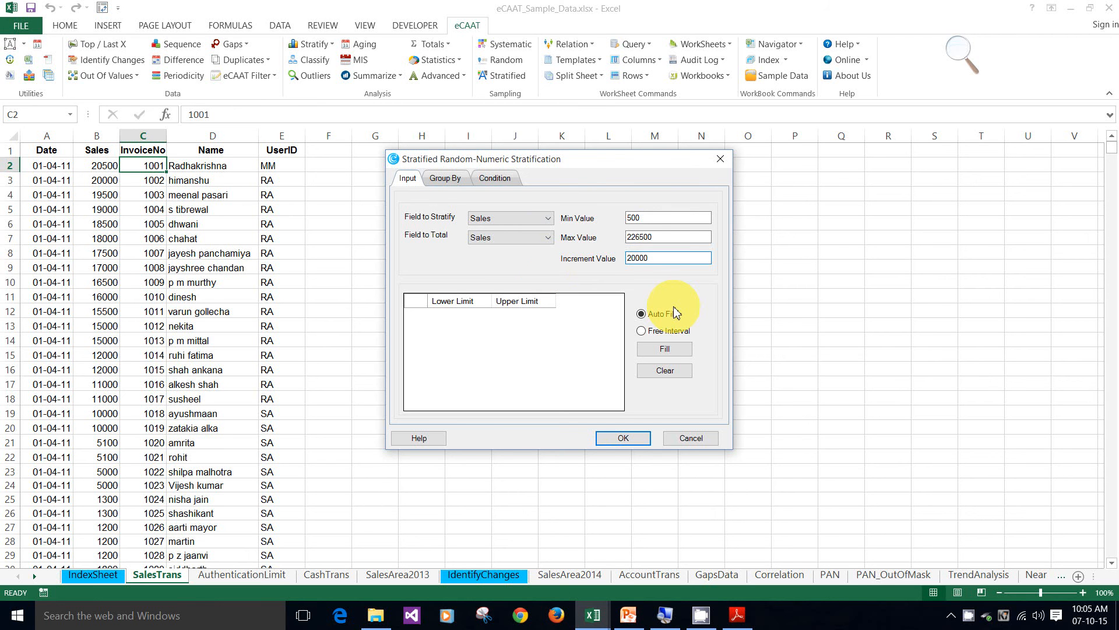
{"action": "left_click_drag", "start_coordinate": [666, 257], "coordinate": [600, 252]}
{"action": "type", "text": "5"}
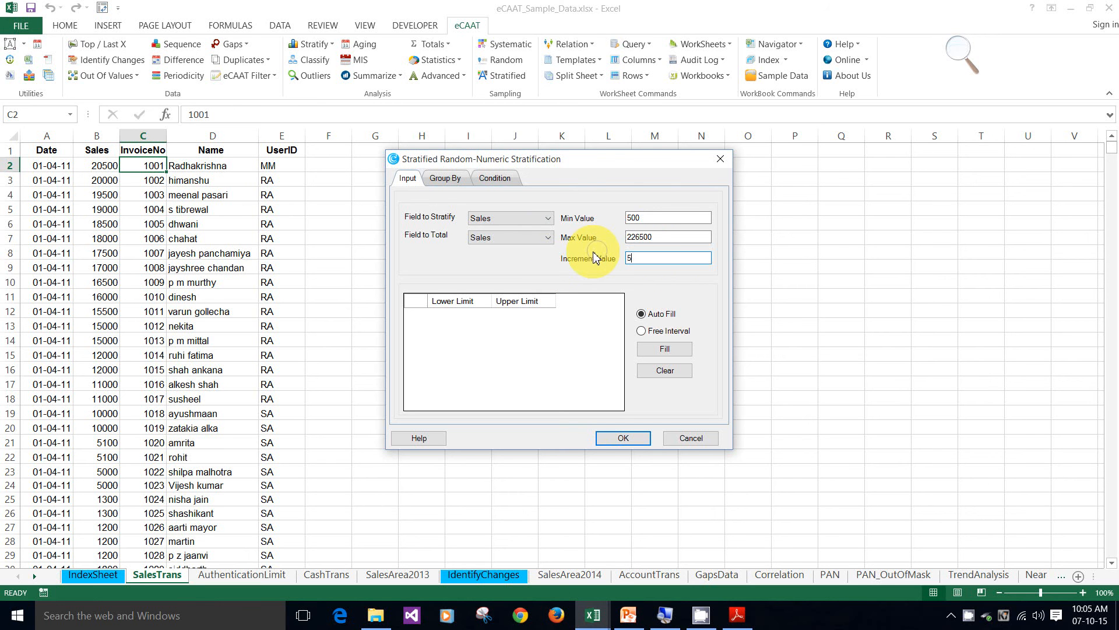
{"action": "type", "text": "0000"}
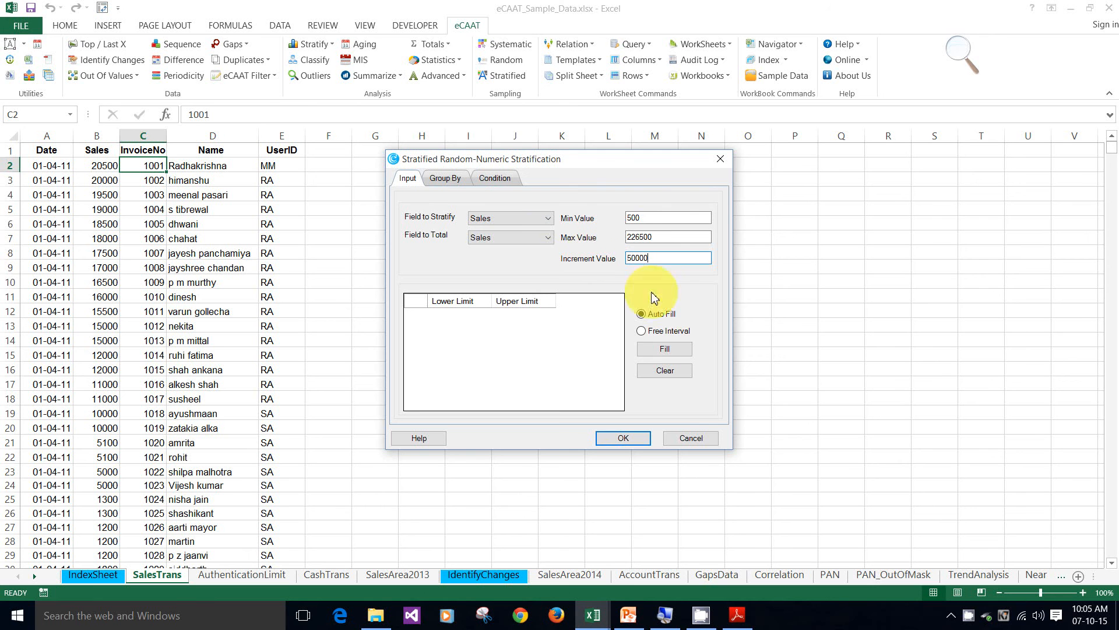
{"action": "left_click", "coordinate": [659, 350]}
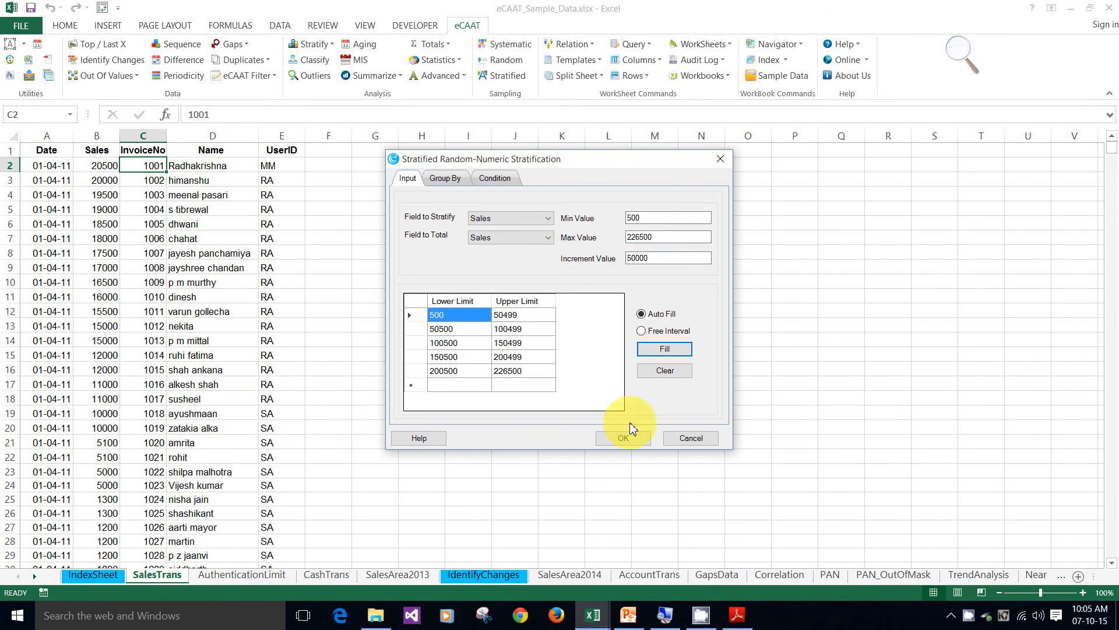
{"action": "left_click", "coordinate": [618, 439]}
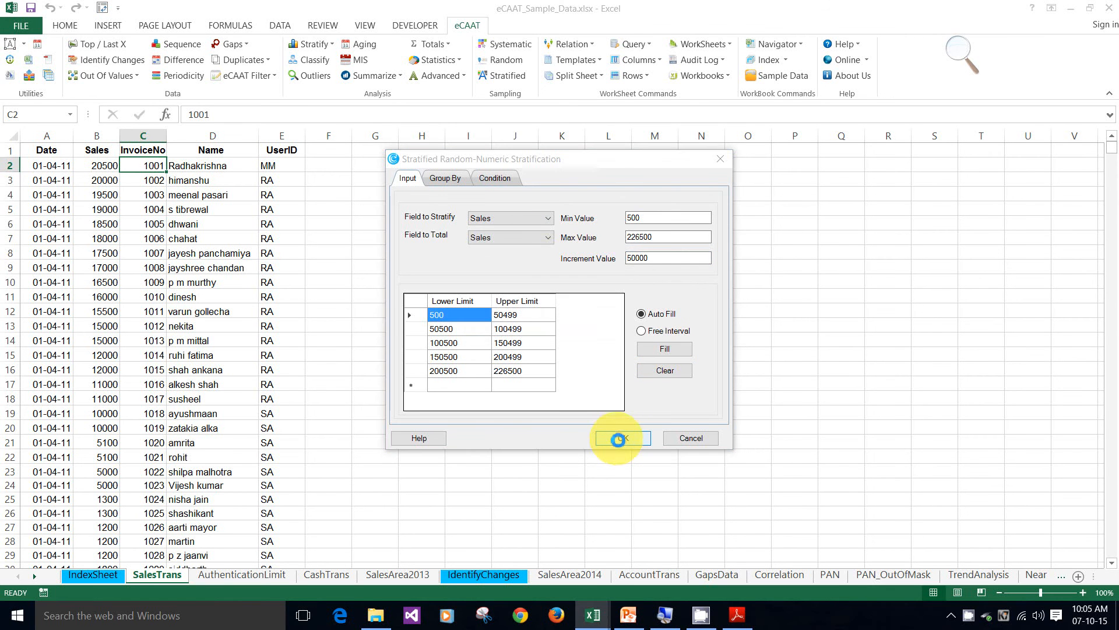
{"action": "left_click", "coordinate": [971, 618]}
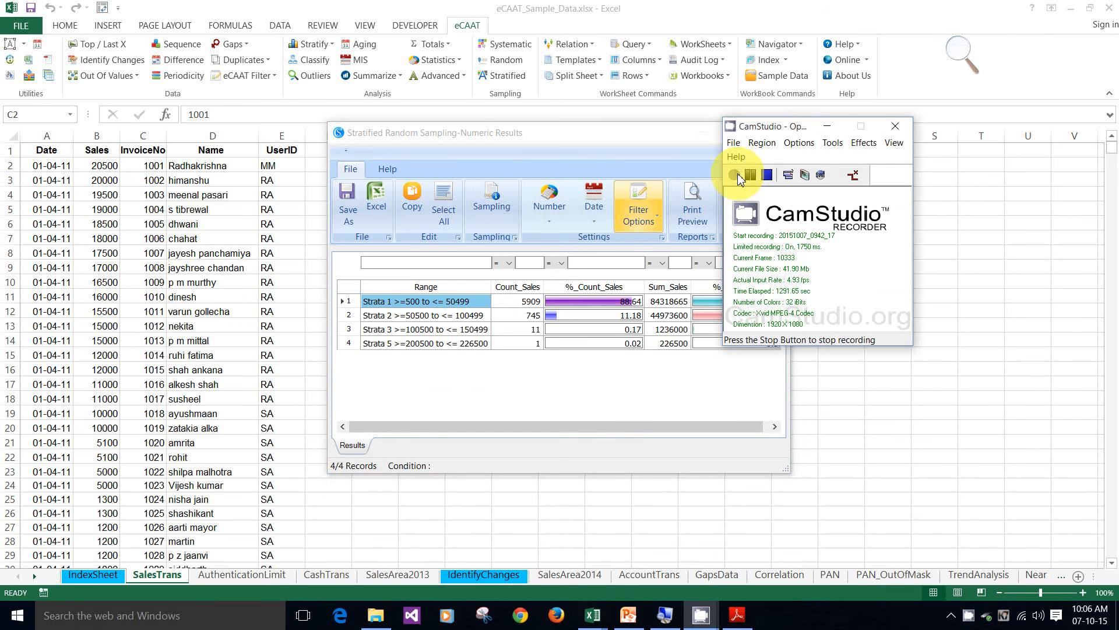
Maximize the stratification results and extract a random sample with sizes 8, 3, 2 and 1 for the four listed strata in order
{"action": "left_click", "coordinate": [828, 127]}
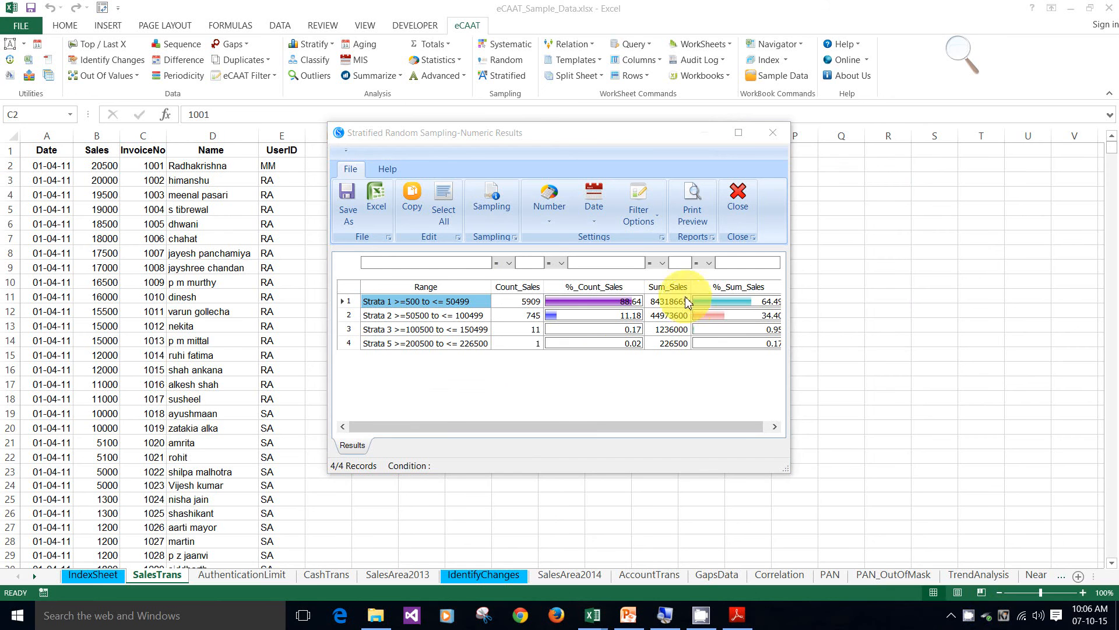
{"action": "left_click", "coordinate": [739, 133]}
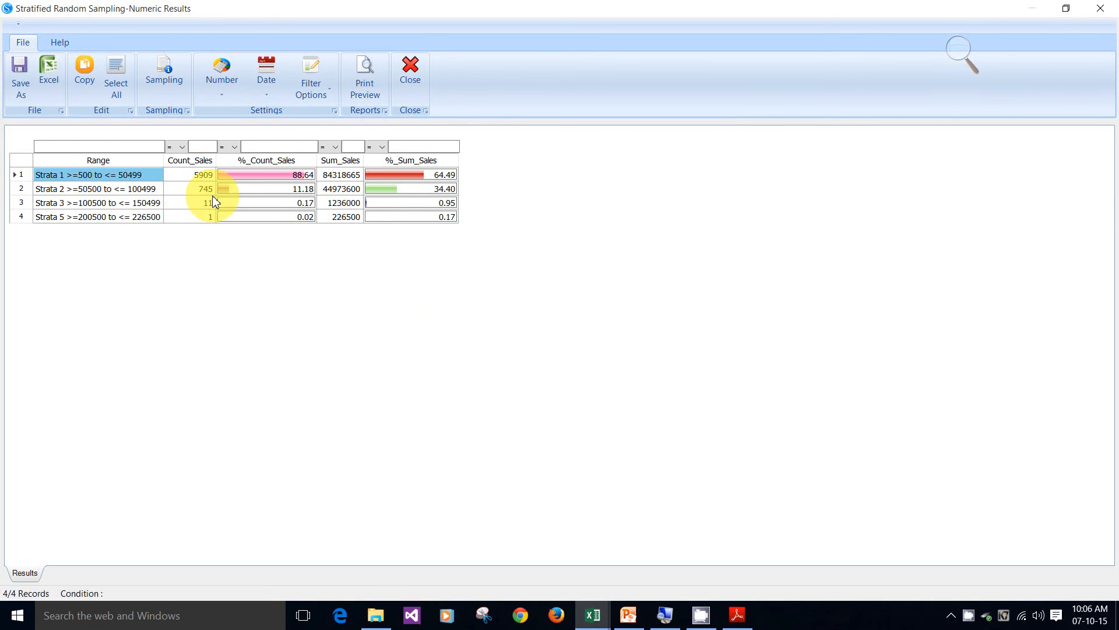
{"action": "left_click", "coordinate": [166, 79]}
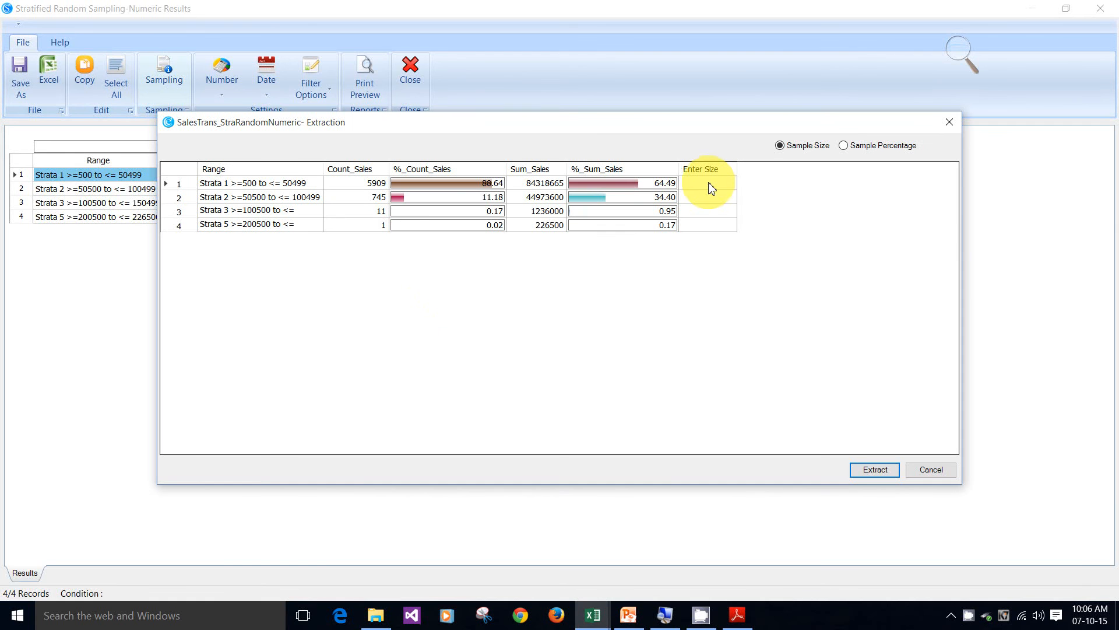
{"action": "left_click", "coordinate": [709, 183]}
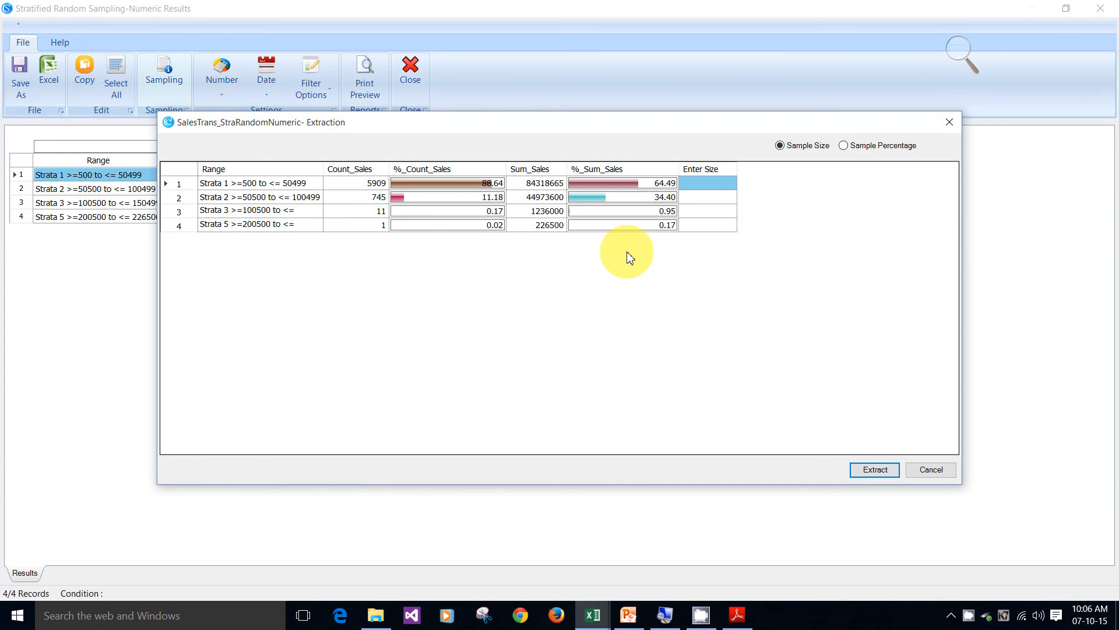
{"action": "type", "text": "1"}
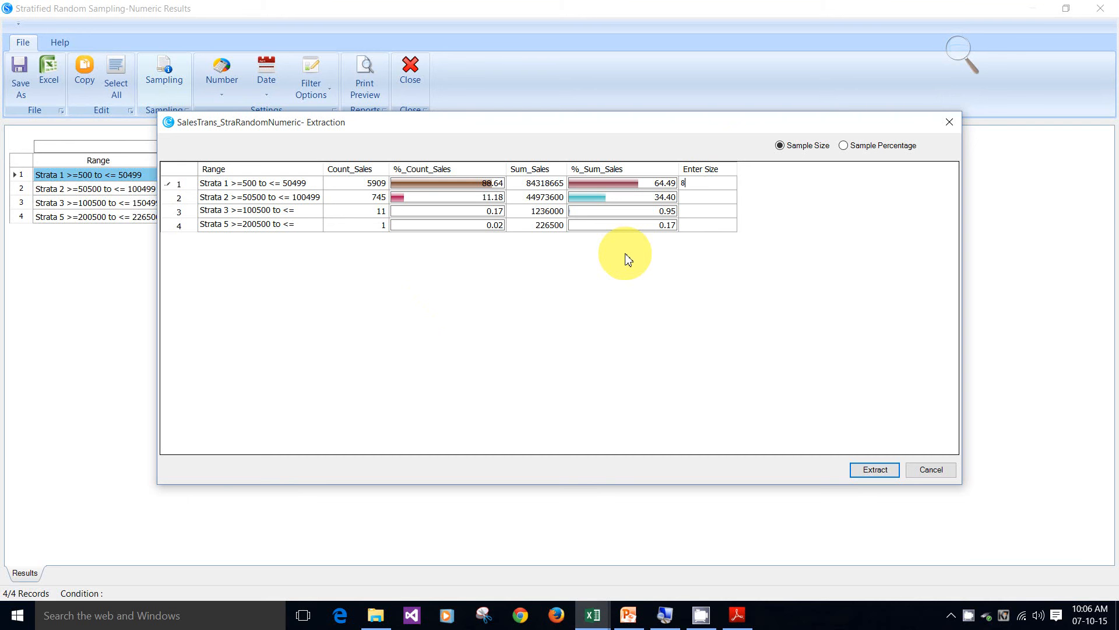
{"action": "left_click", "coordinate": [705, 197]}
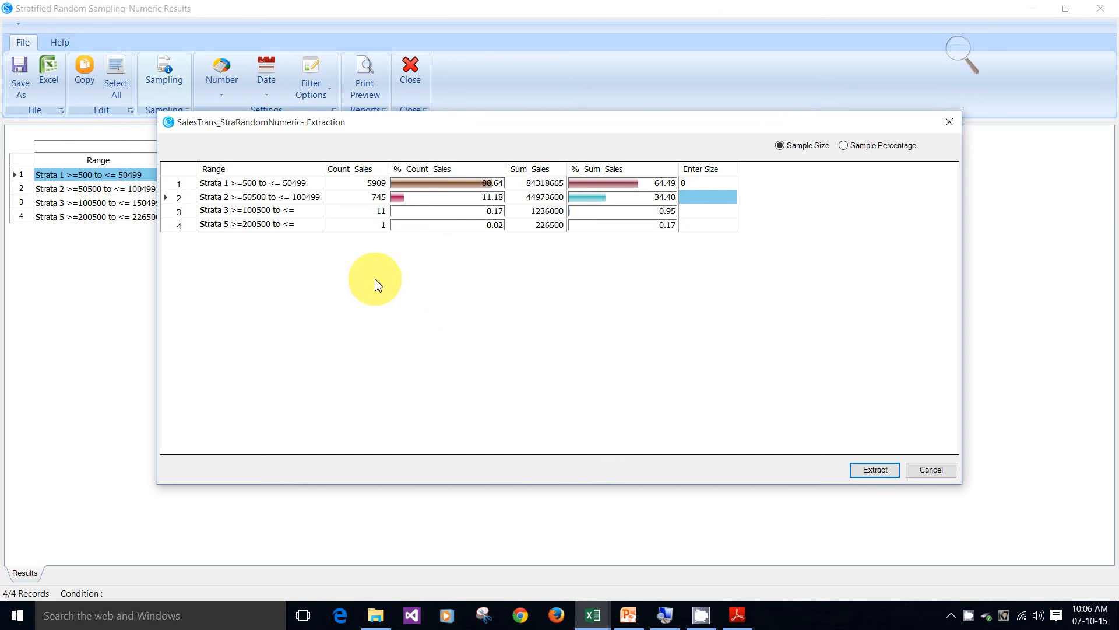
{"action": "type", "text": "3"}
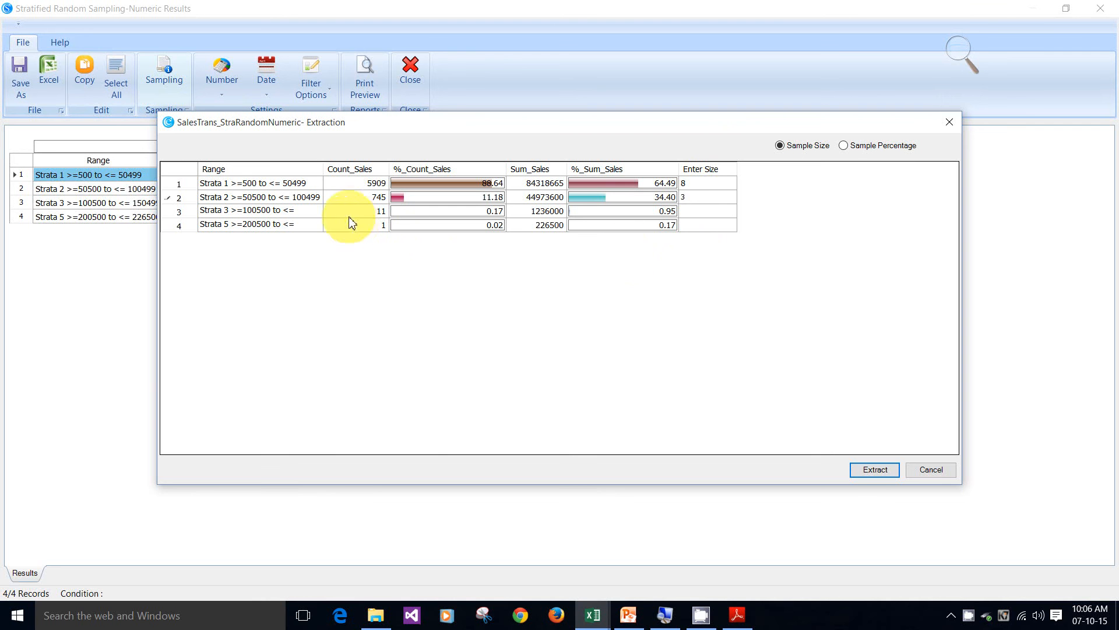
{"action": "left_click", "coordinate": [694, 211]}
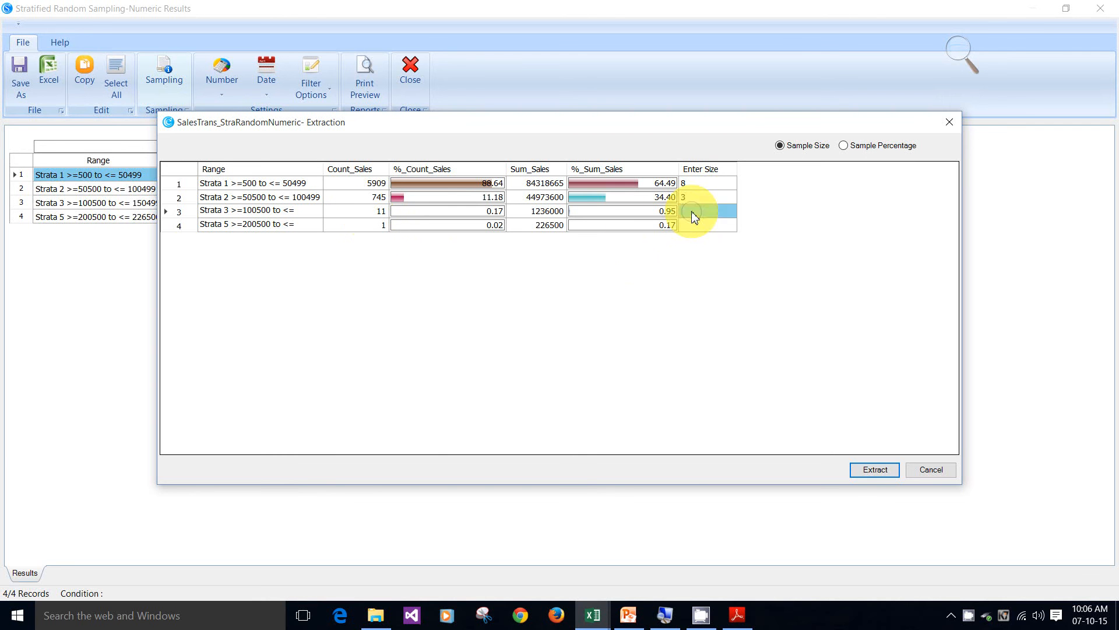
{"action": "type", "text": "2"}
{"action": "left_click", "coordinate": [702, 226]}
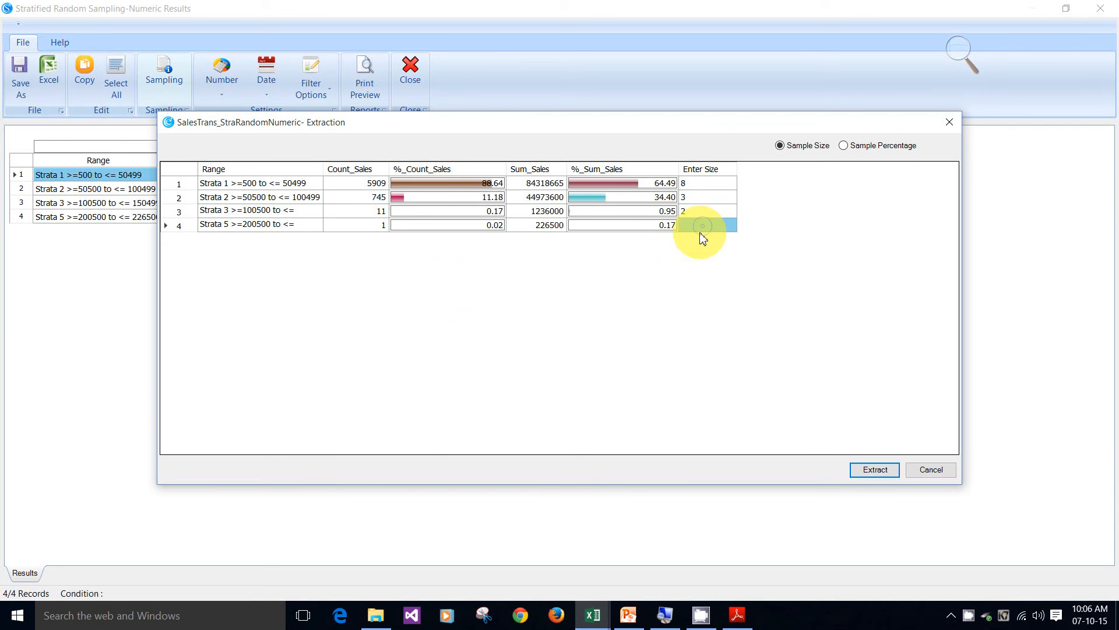
{"action": "type", "text": "1"}
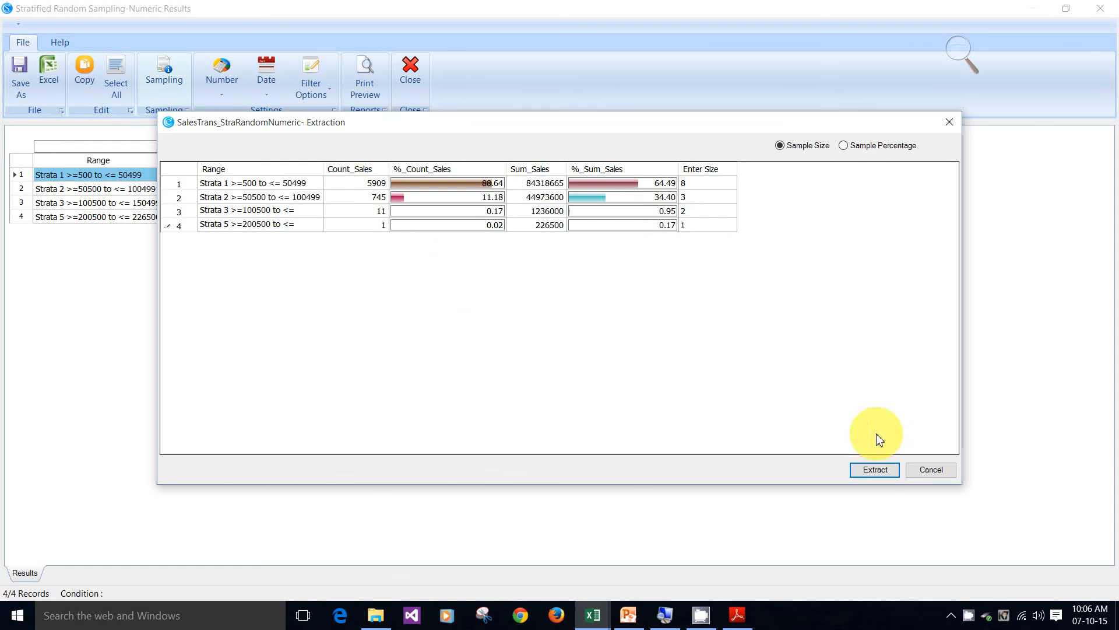
{"action": "left_click", "coordinate": [876, 471]}
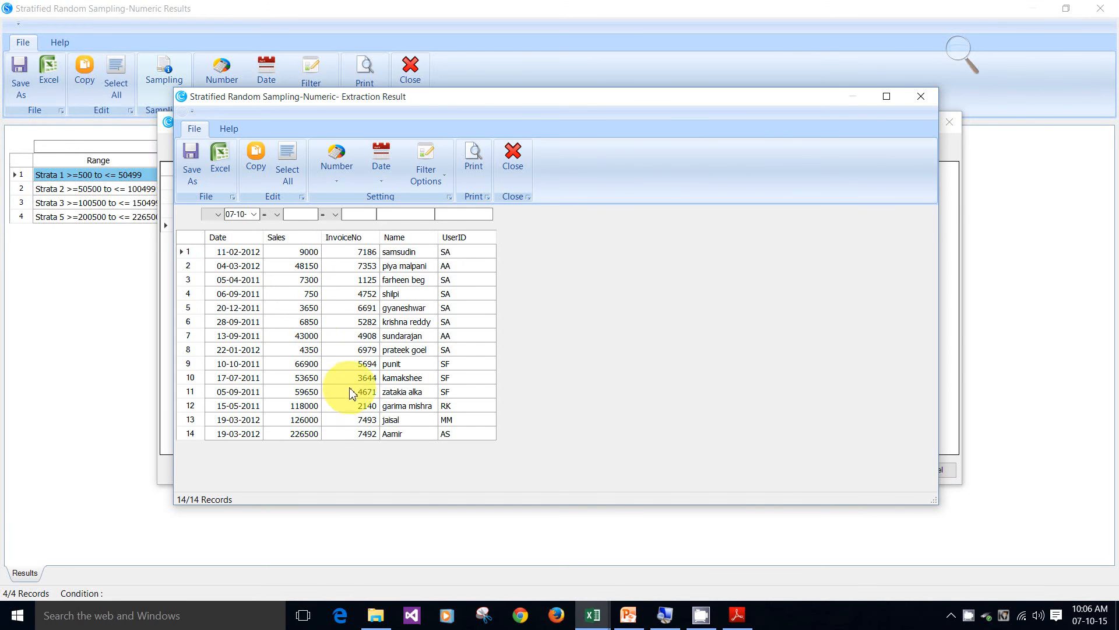
Export the extracted sample records to an Excel worksheet and close the extraction and stratification results
{"action": "left_click", "coordinate": [227, 166]}
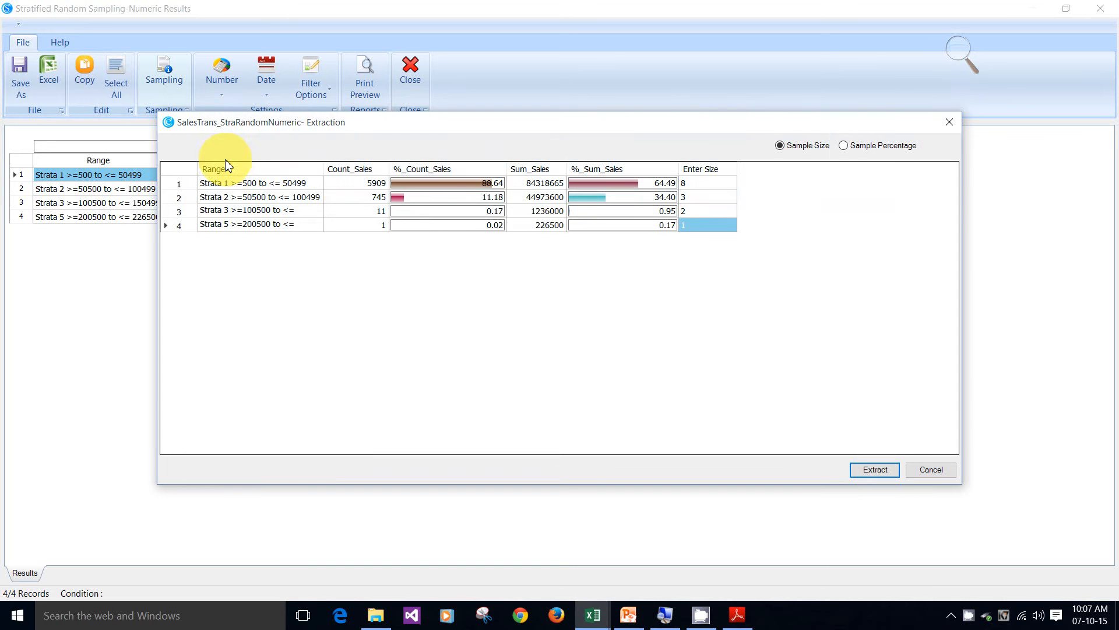
{"action": "left_click", "coordinate": [922, 471]}
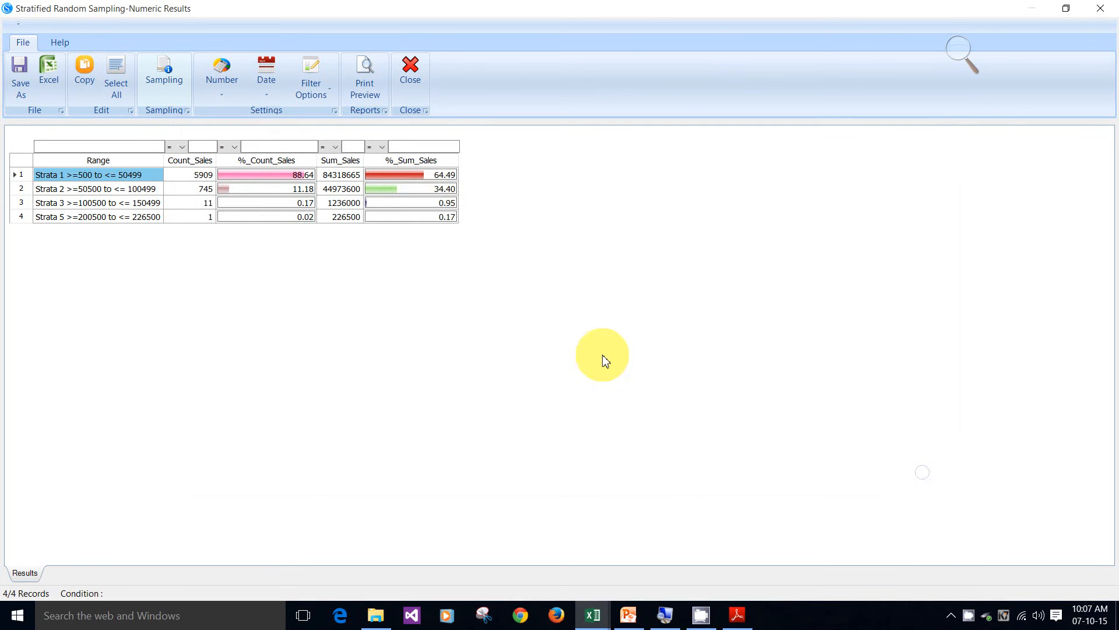
{"action": "left_click", "coordinate": [410, 73]}
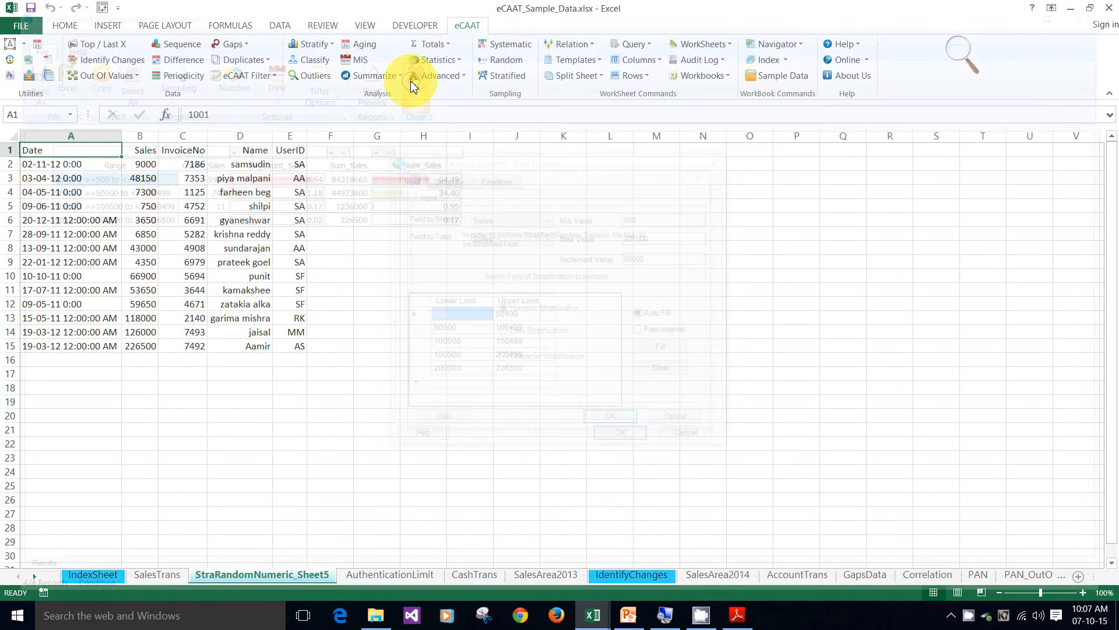
Look through the SalesArea2013 and IdentifyChanges sheets, and inspect the exported sample in StraRandomNumeric_Sheet5
{"action": "left_click", "coordinate": [550, 576]}
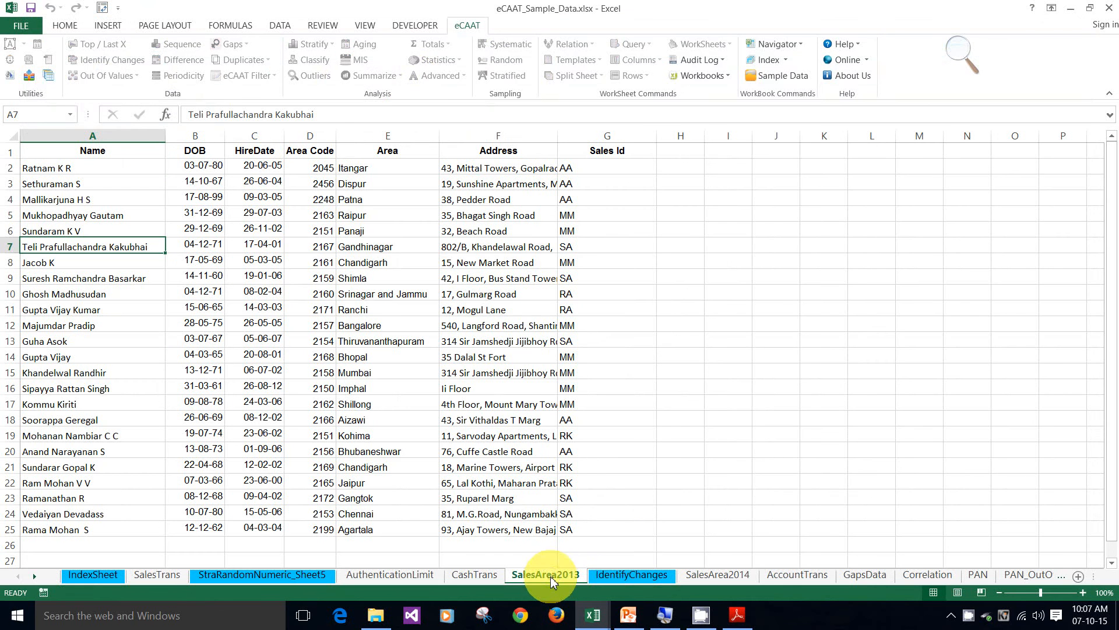
{"action": "left_click", "coordinate": [639, 576]}
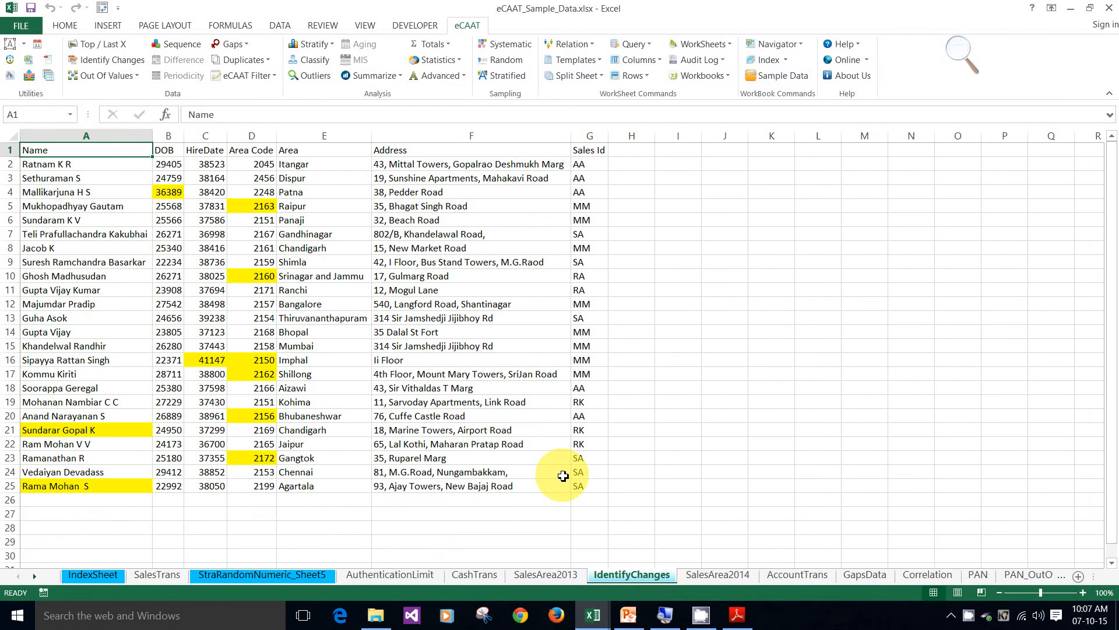
{"action": "left_click", "coordinate": [253, 575]}
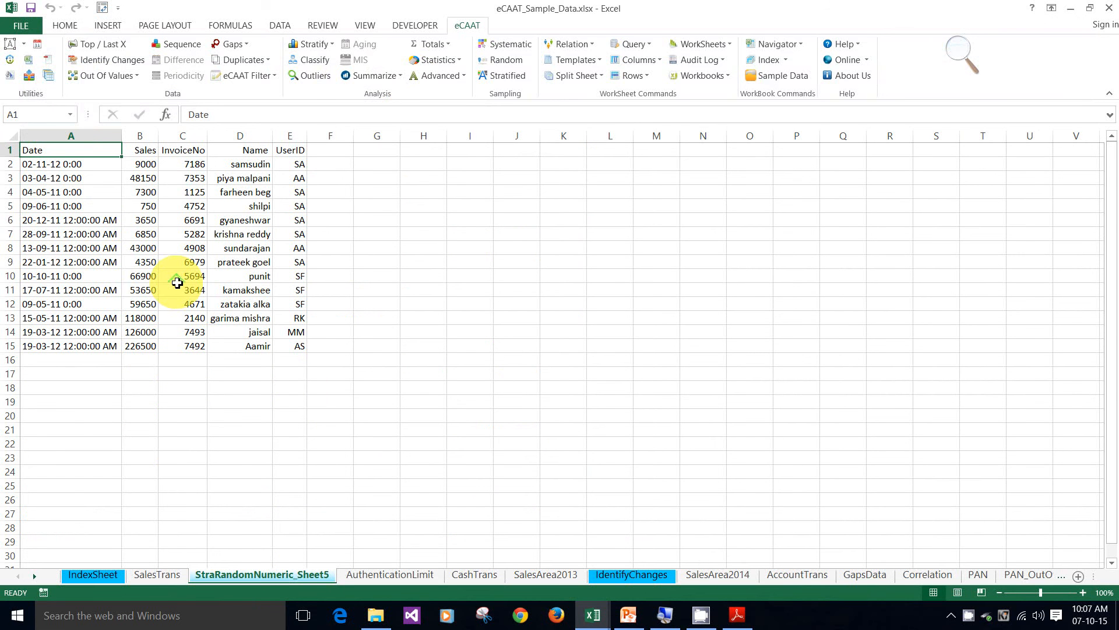
{"action": "left_click", "coordinate": [177, 280]}
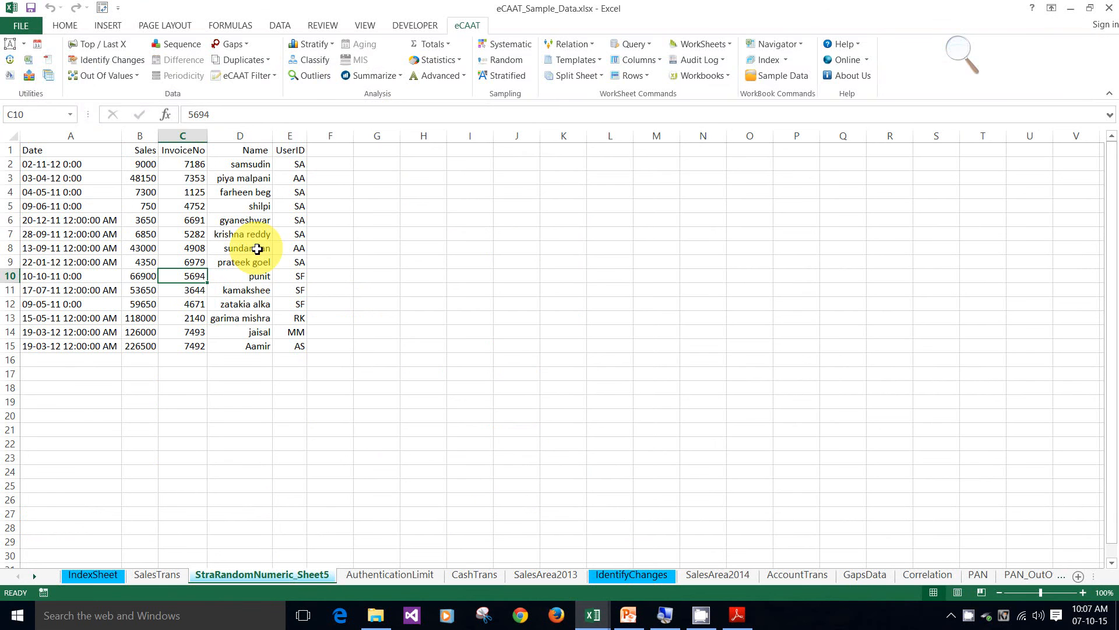
Run Field Statistics on all fields of the SalesTrans sheet with the preselected statistics options
{"action": "left_click", "coordinate": [173, 576]}
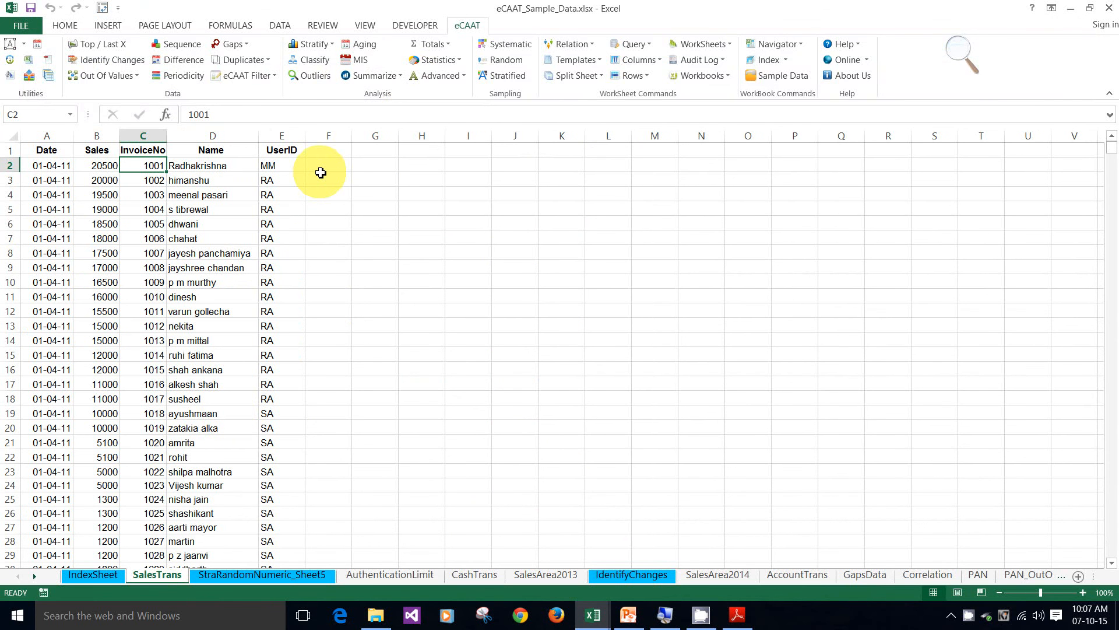
{"action": "left_click", "coordinate": [461, 61]}
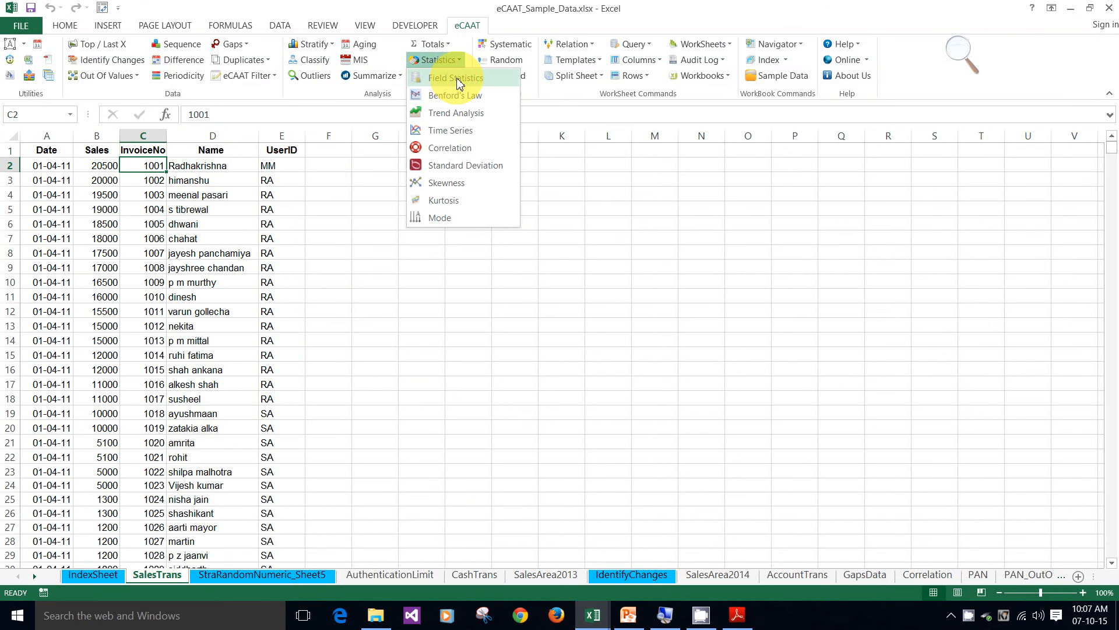
{"action": "left_click", "coordinate": [459, 82]}
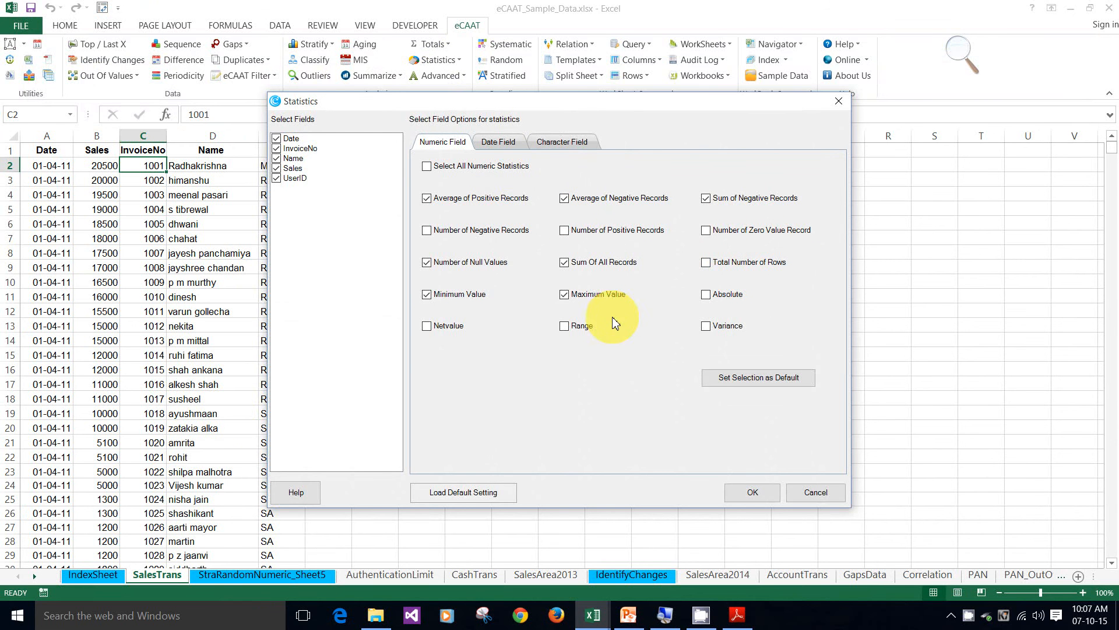
{"action": "left_click", "coordinate": [753, 498]}
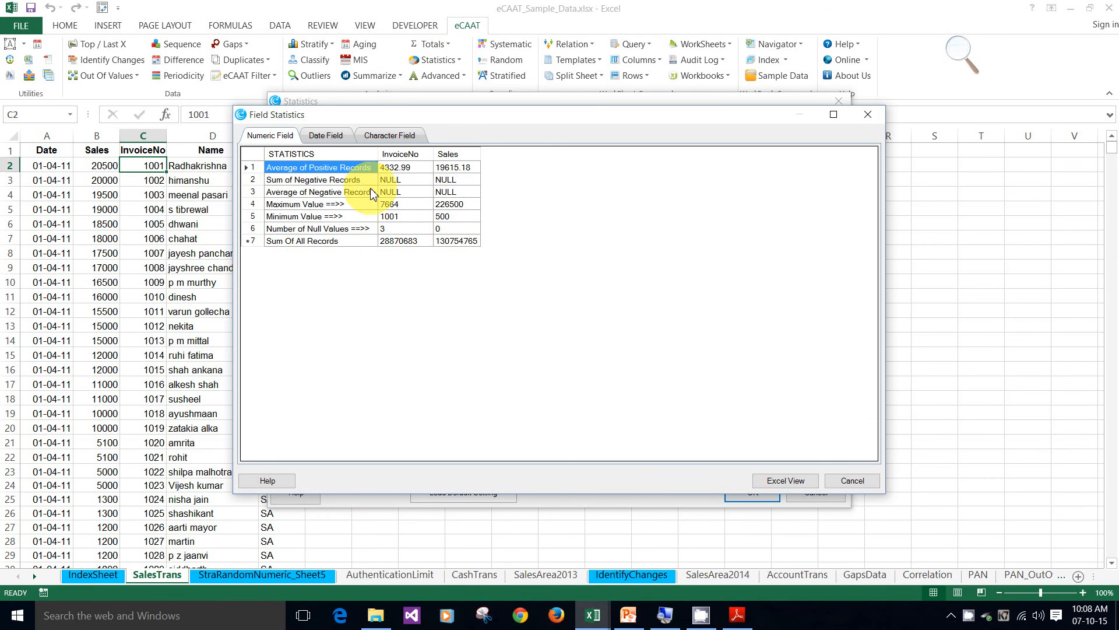
Review the date field and character field statistics, and close the statistics windows
{"action": "left_click", "coordinate": [320, 136]}
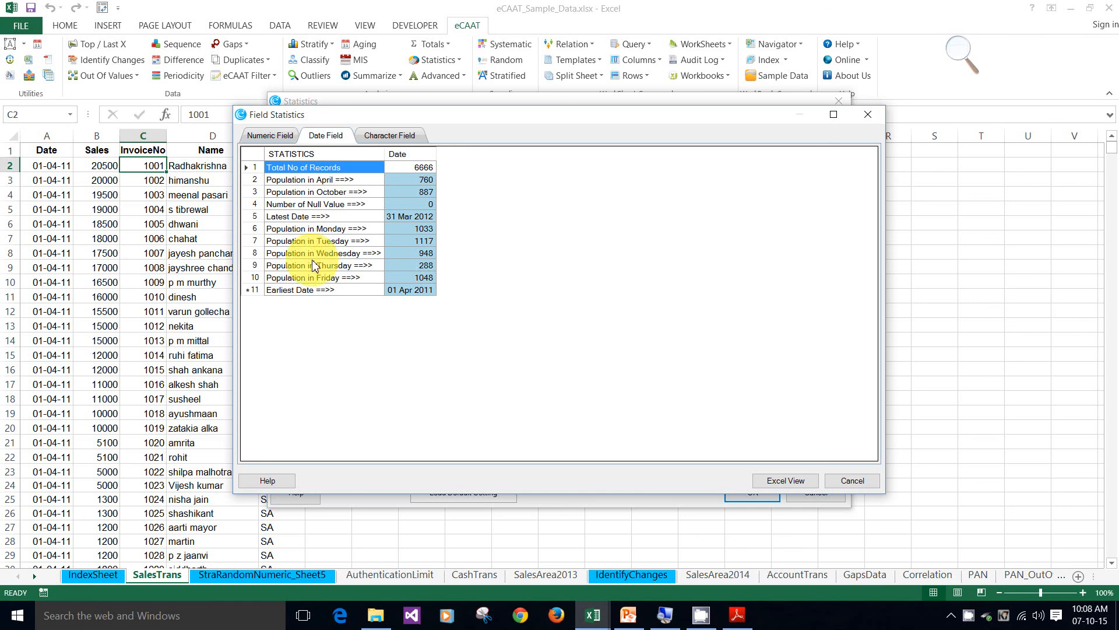
{"action": "left_click", "coordinate": [389, 139]}
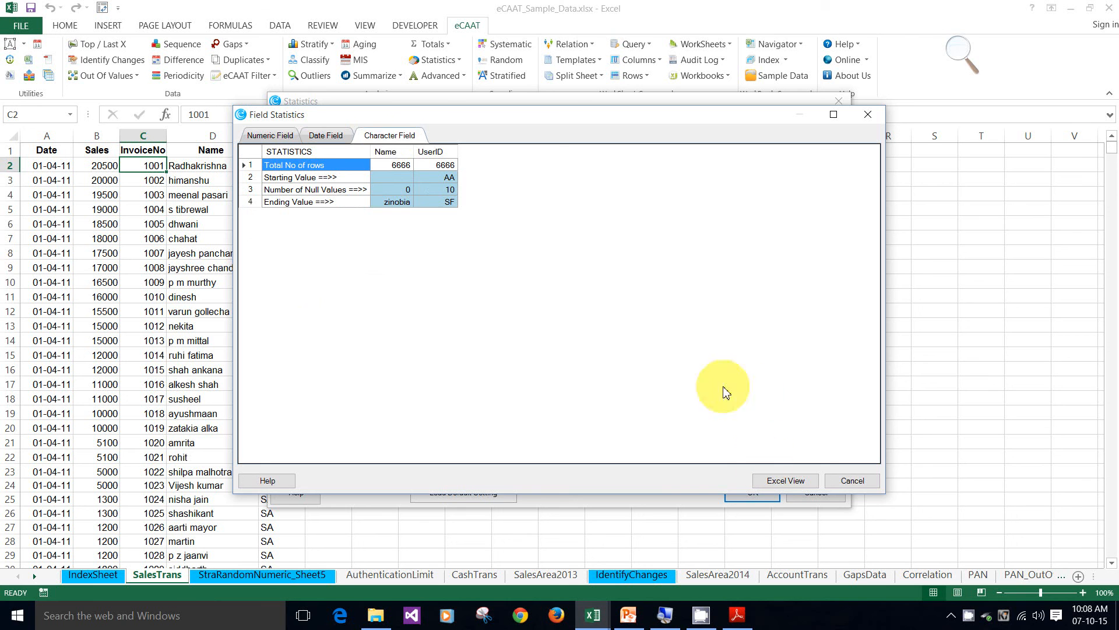
{"action": "left_click", "coordinate": [852, 481]}
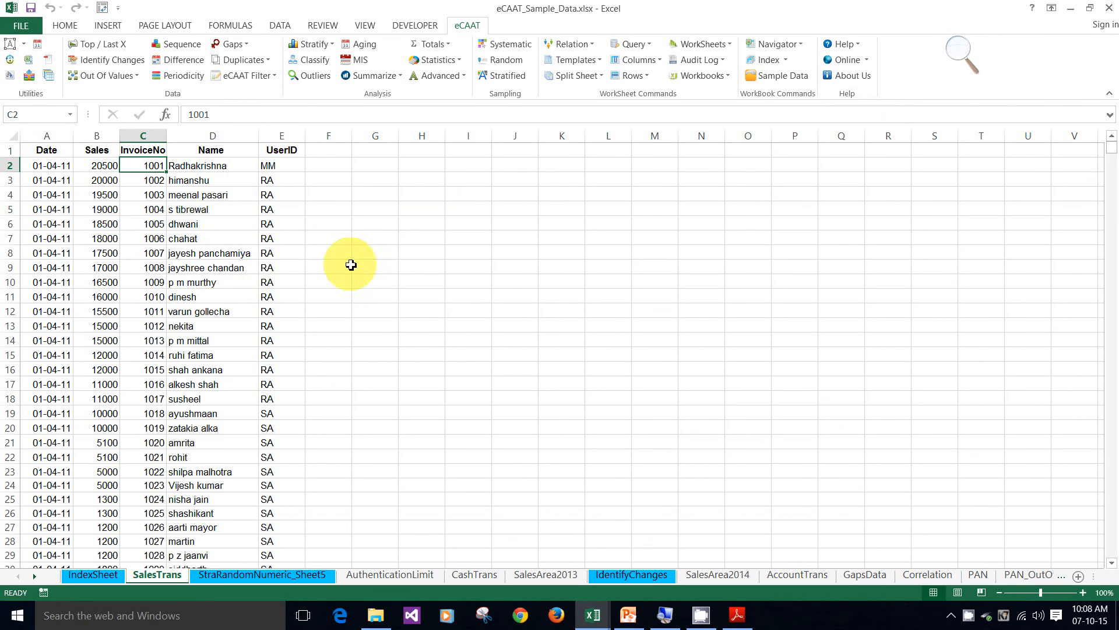
{"action": "left_click", "coordinate": [462, 61]}
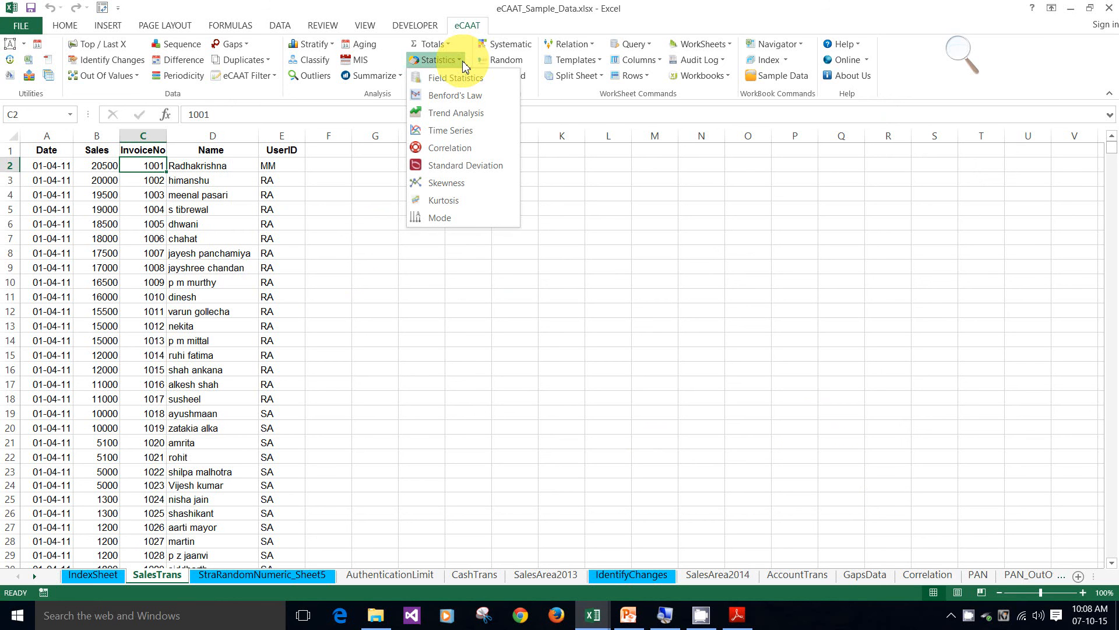
{"action": "left_click", "coordinate": [463, 63]}
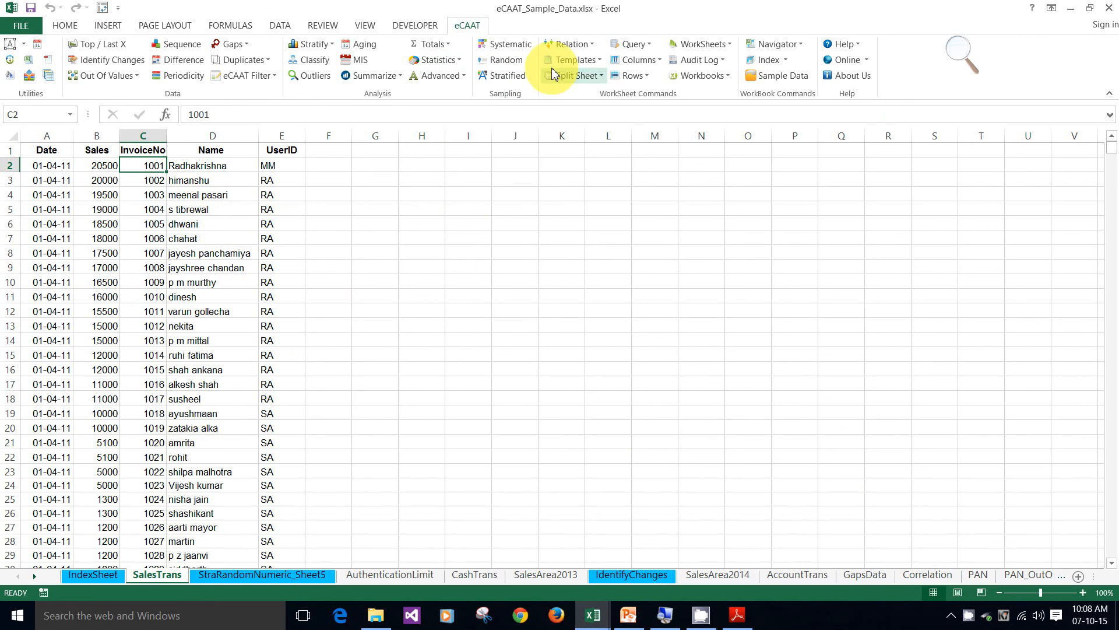
{"action": "left_click", "coordinate": [598, 49]}
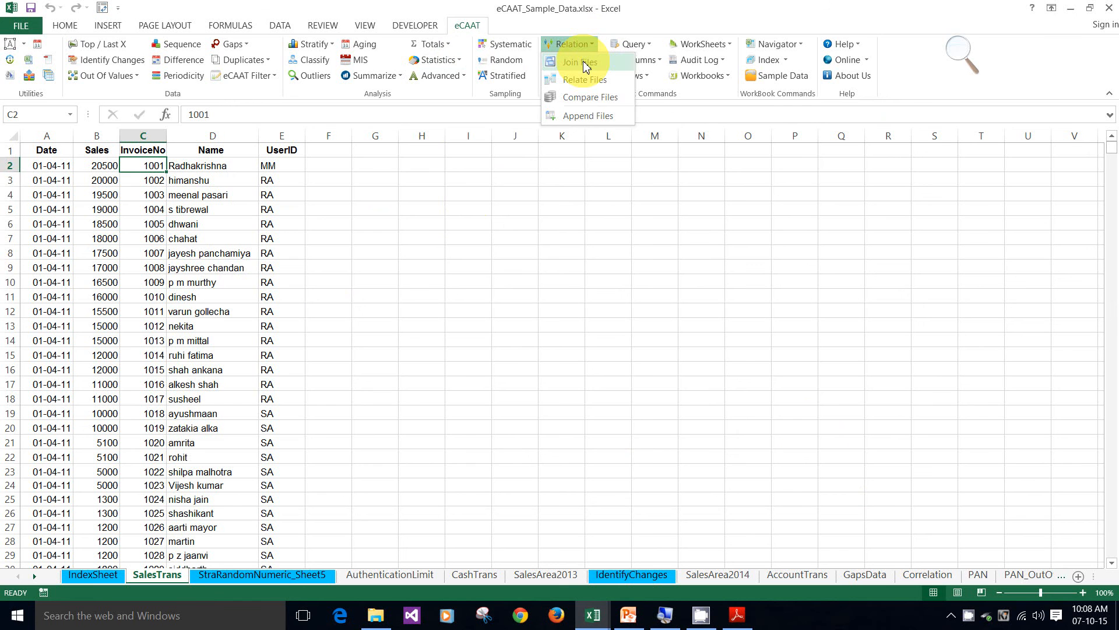
{"action": "left_click", "coordinate": [583, 63]}
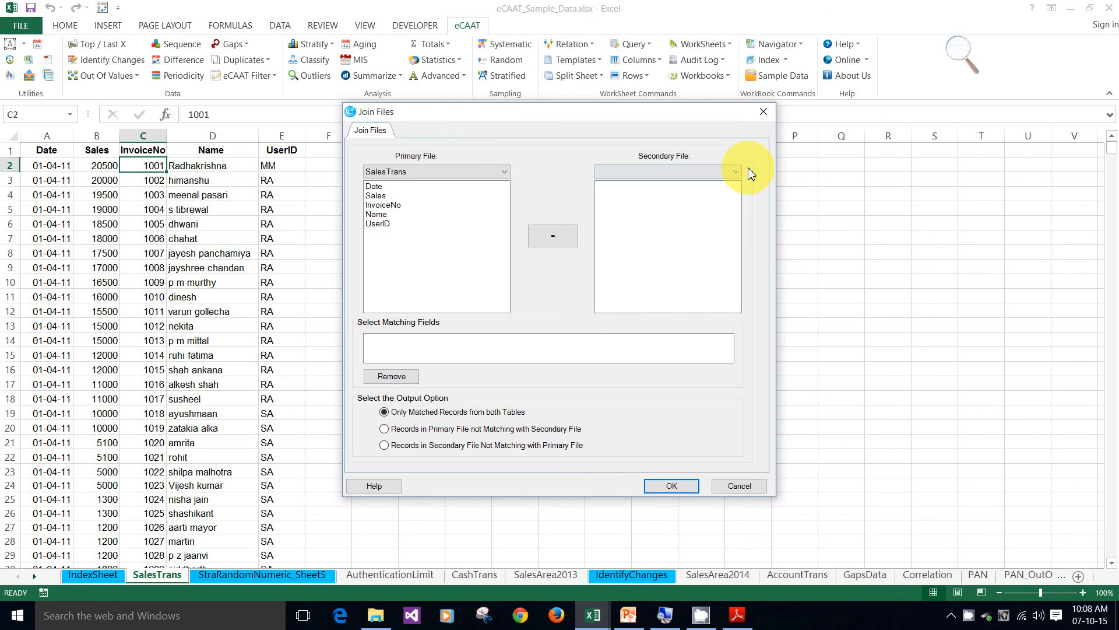
{"action": "left_click", "coordinate": [744, 492]}
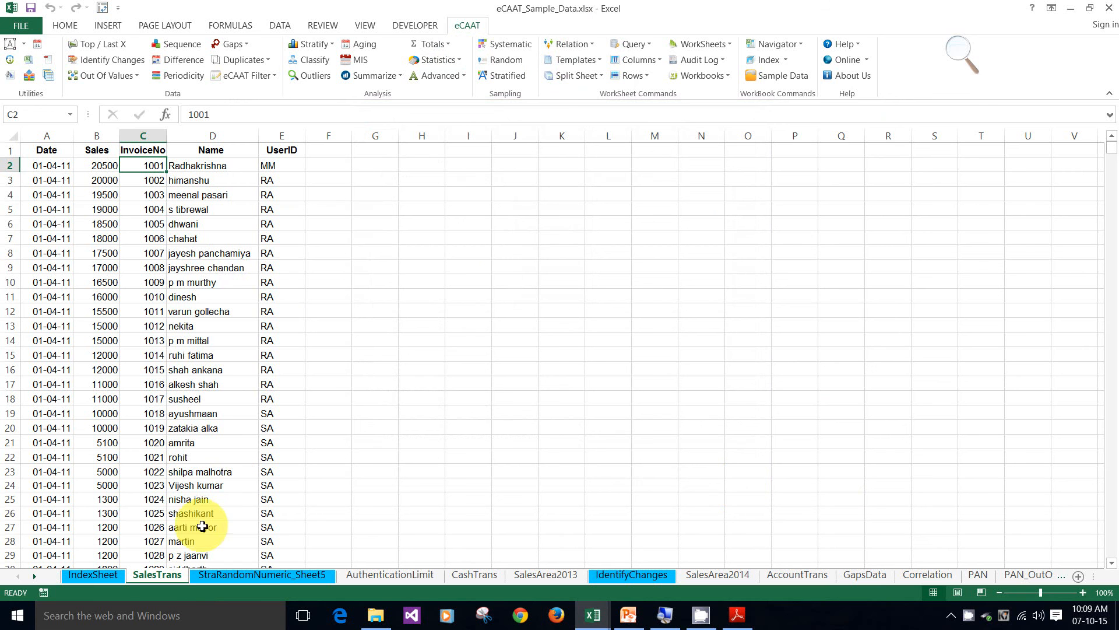
Review the user limits in the AuthenticationLimit sheet against the SalesTrans data, and return to SalesTrans
{"action": "left_click", "coordinate": [161, 356]}
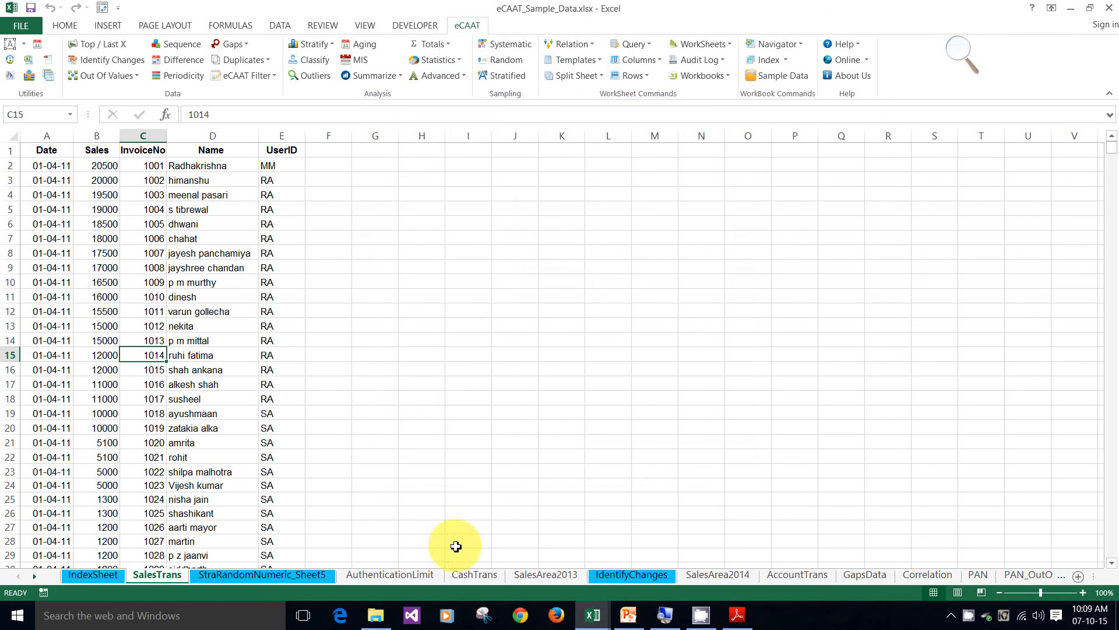
{"action": "left_click", "coordinate": [419, 576]}
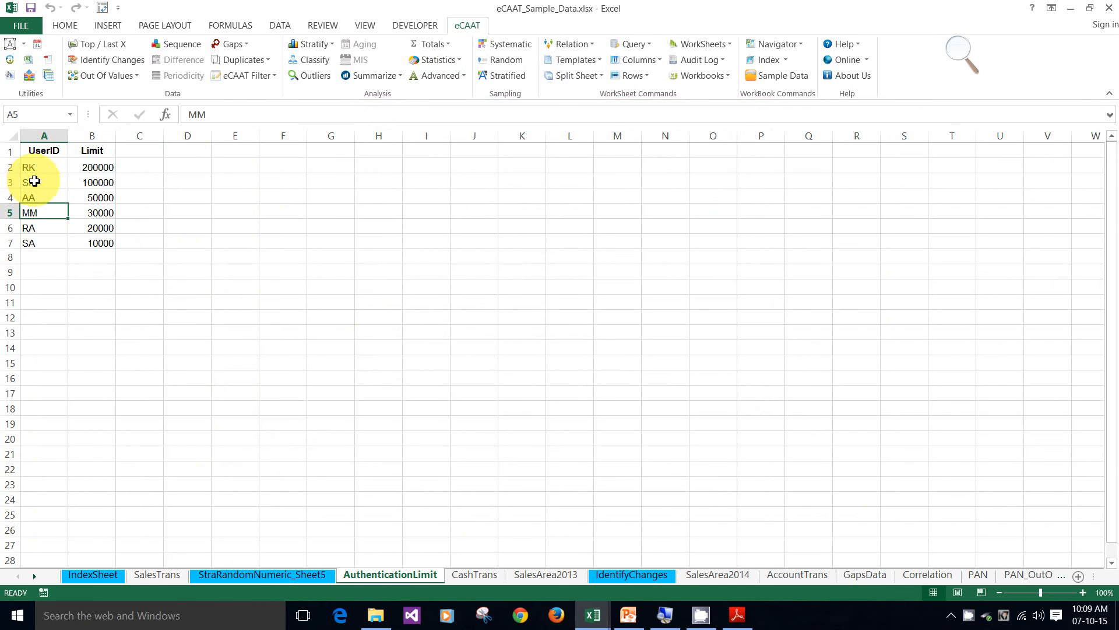
{"action": "left_click", "coordinate": [157, 580]}
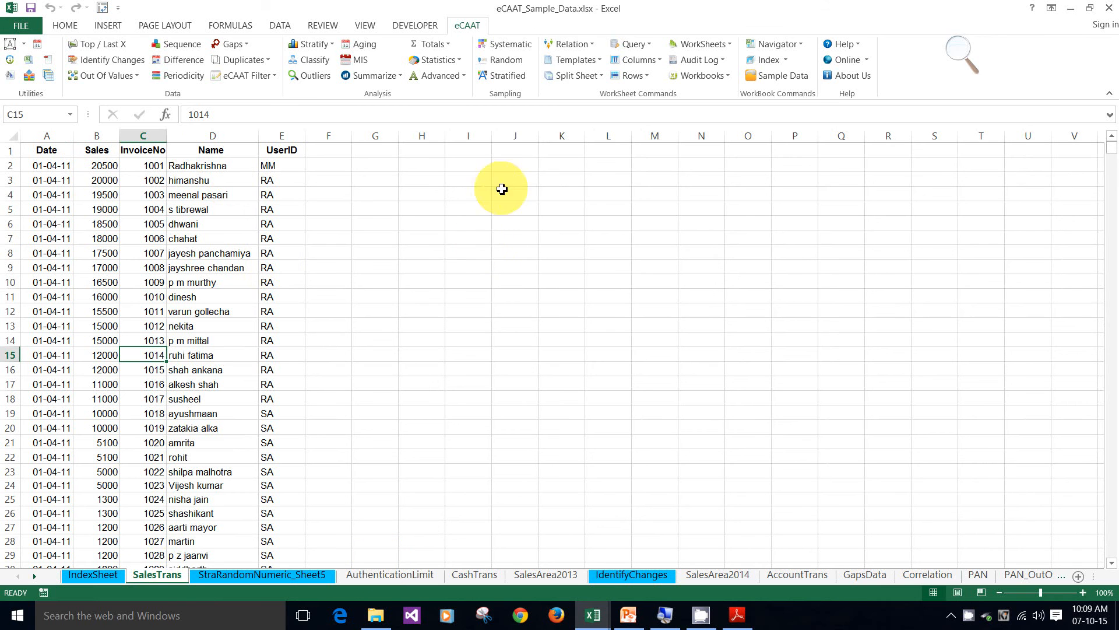
Set up Join Files with SalesTrans as primary and AuthenticationLimit as secondary file, matching the two on UserID
{"action": "left_click", "coordinate": [593, 45]}
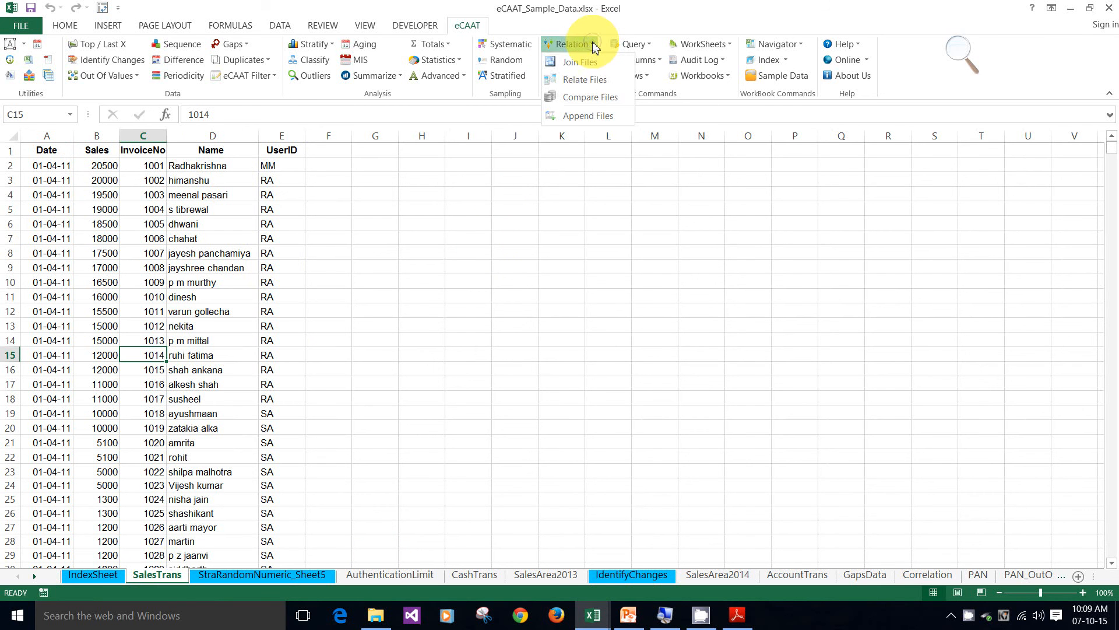
{"action": "left_click", "coordinate": [580, 62]}
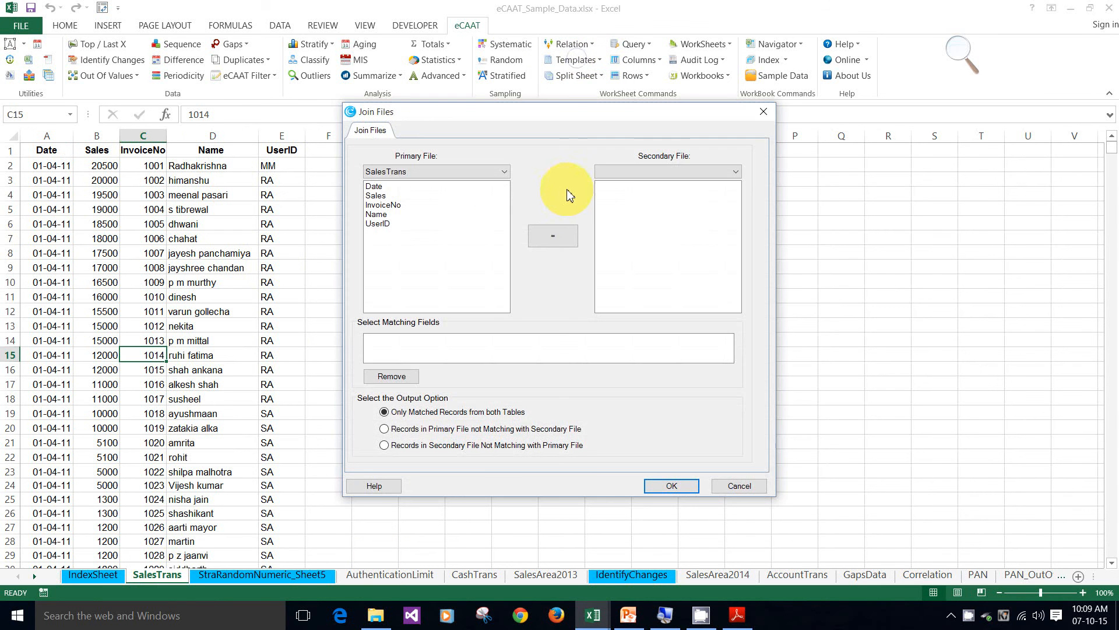
{"action": "left_click", "coordinate": [735, 171]}
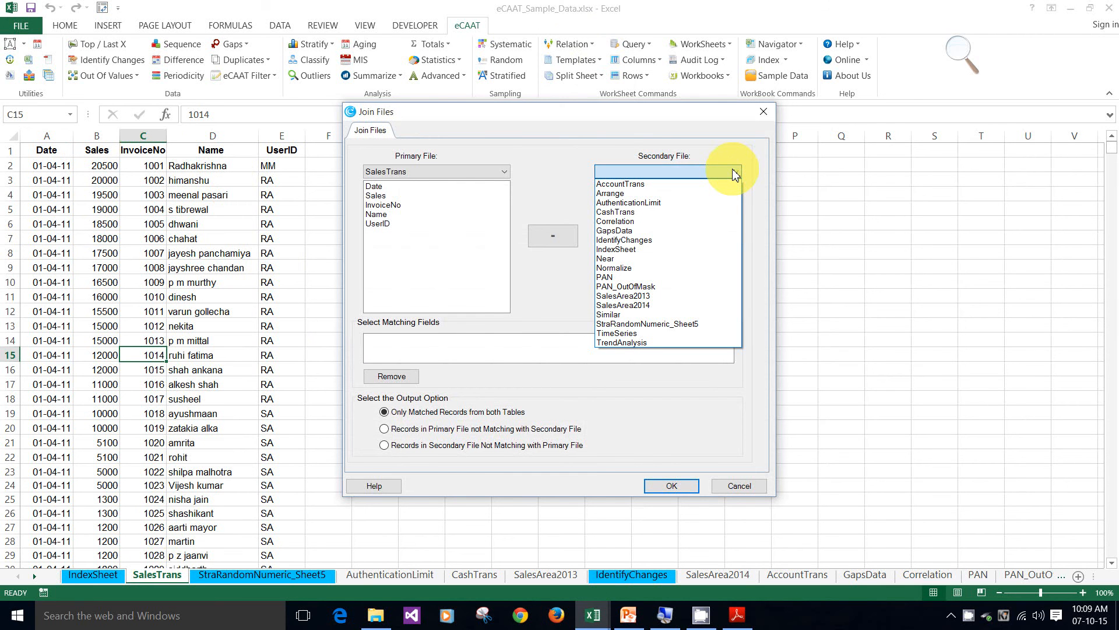
{"action": "left_click", "coordinate": [687, 202]}
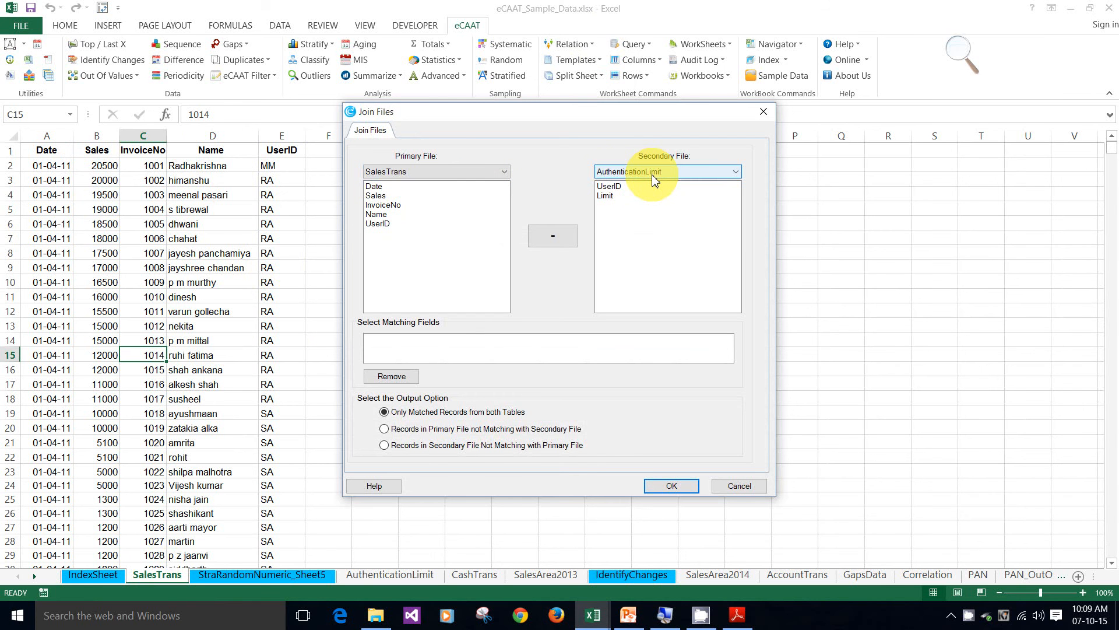
{"action": "left_click", "coordinate": [379, 224]}
{"action": "left_click", "coordinate": [610, 186]}
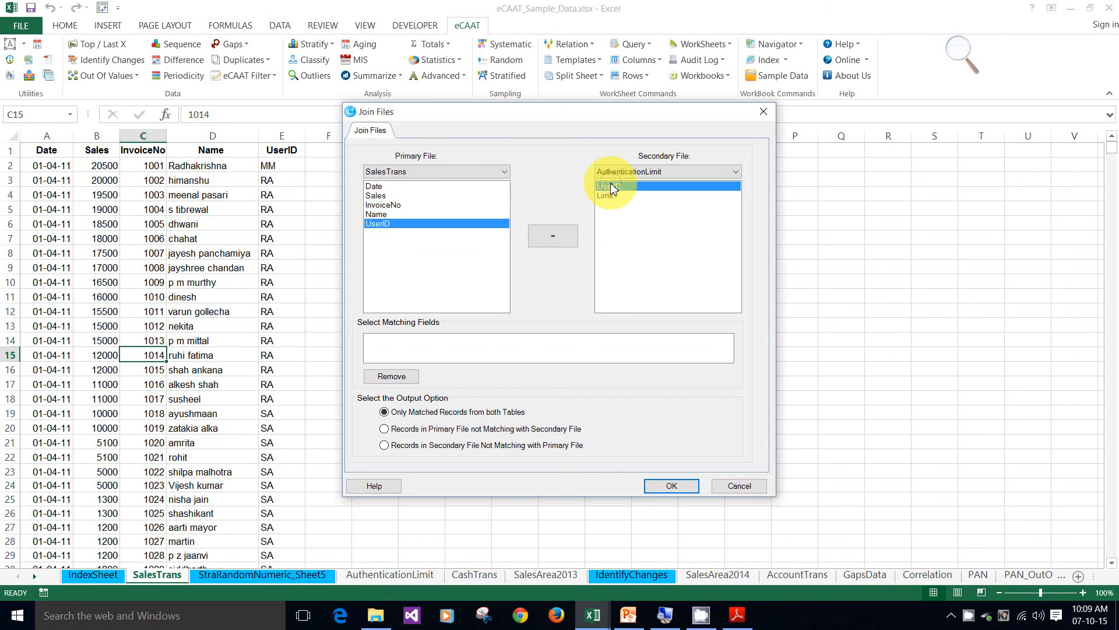
{"action": "left_click", "coordinate": [556, 243]}
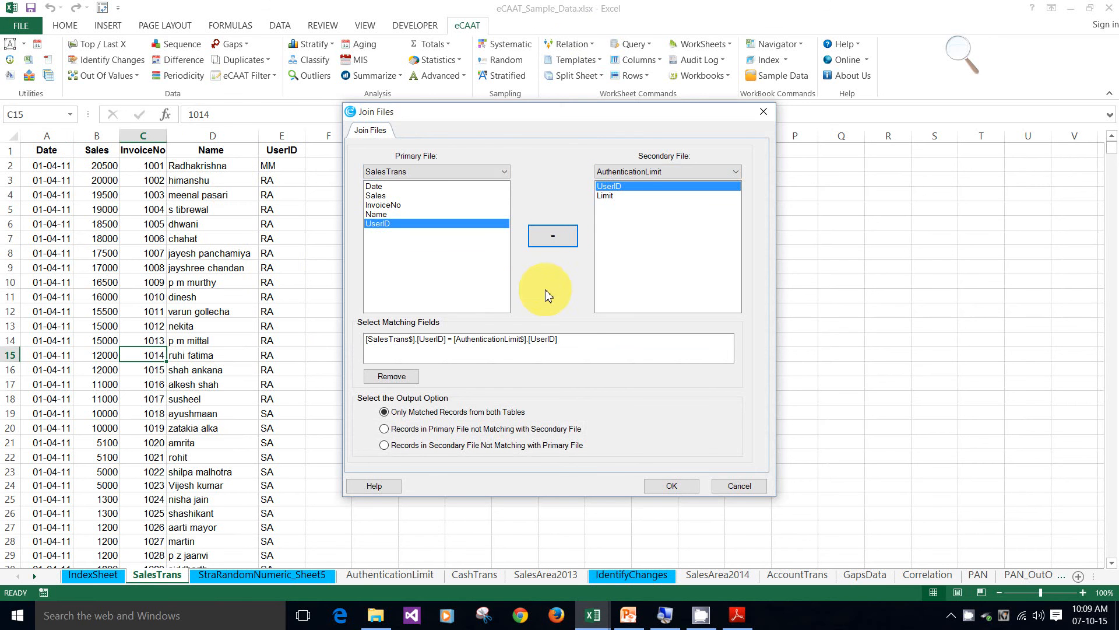
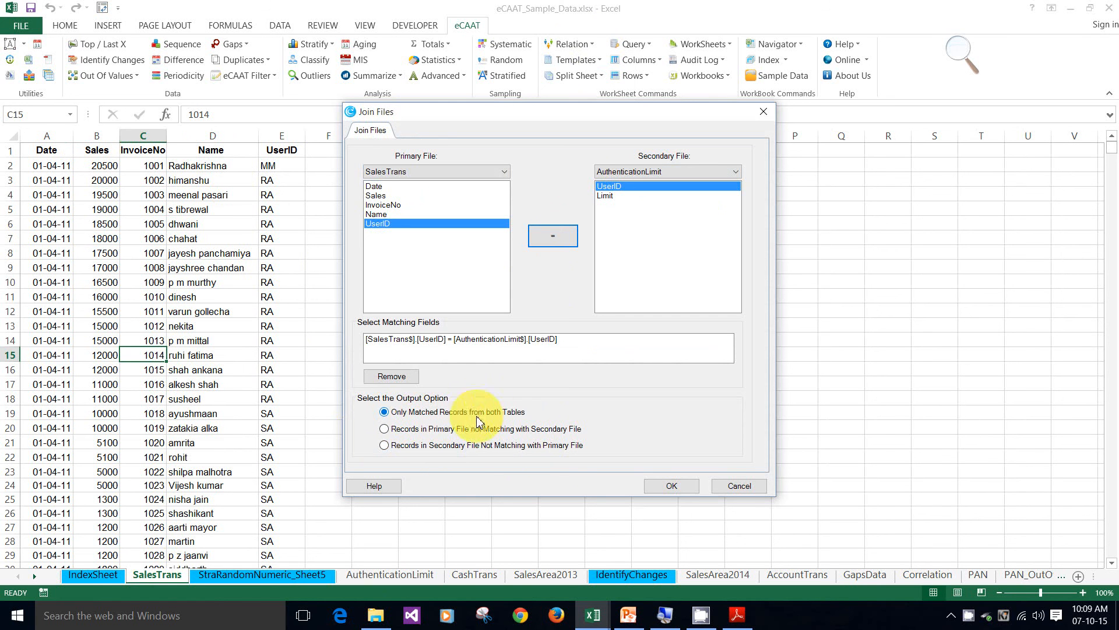
Run the join for only matched records from both tables and export the results to an Excel sheet
{"action": "left_click", "coordinate": [675, 486]}
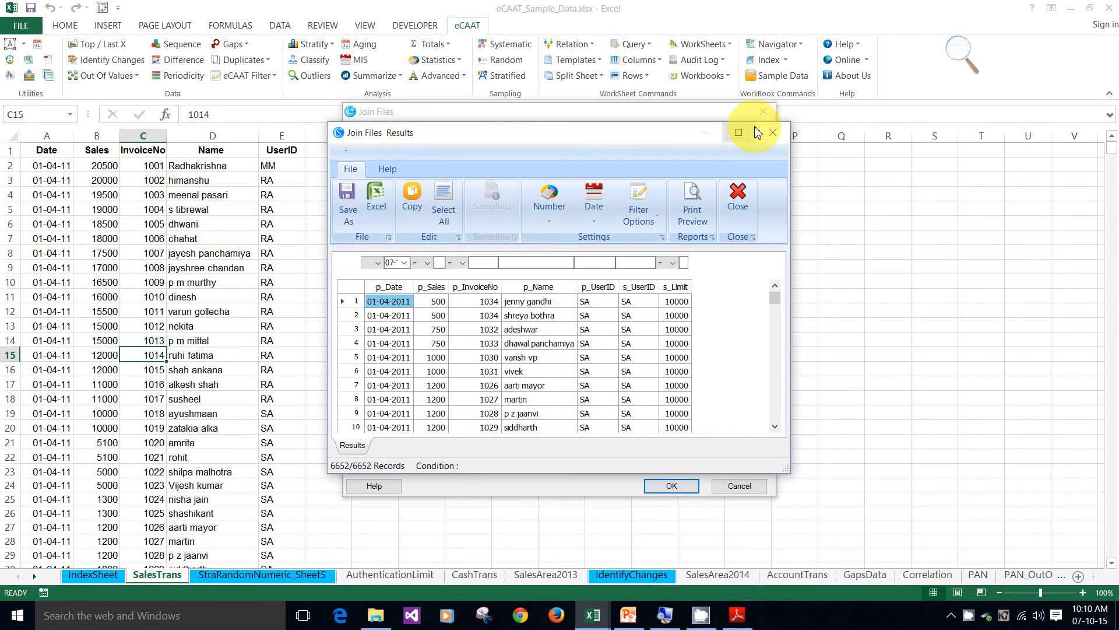
{"action": "left_click", "coordinate": [738, 134]}
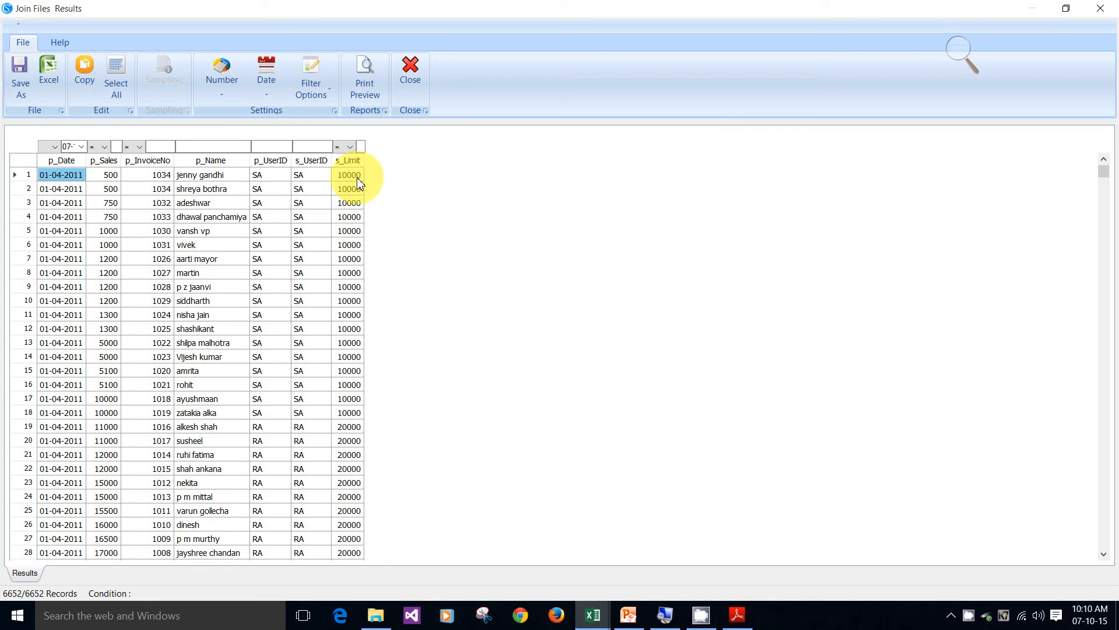
{"action": "left_click", "coordinate": [58, 78]}
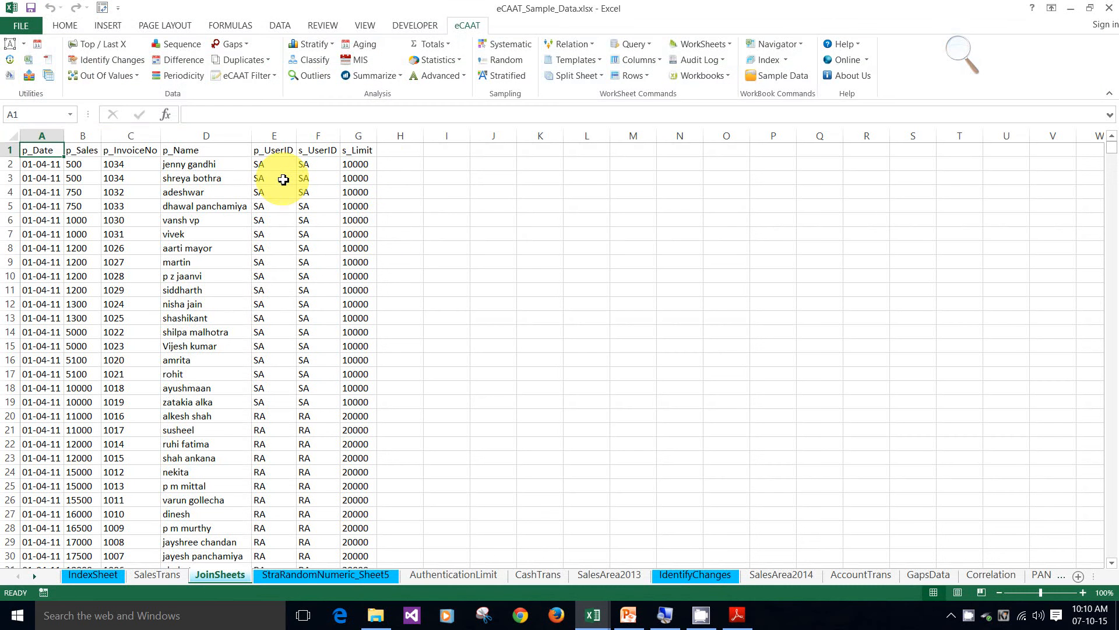
Try to enter the formula +b2>g2 in cell H2 of JoinSheets to compare sales with the user limit
{"action": "left_click", "coordinate": [400, 165]}
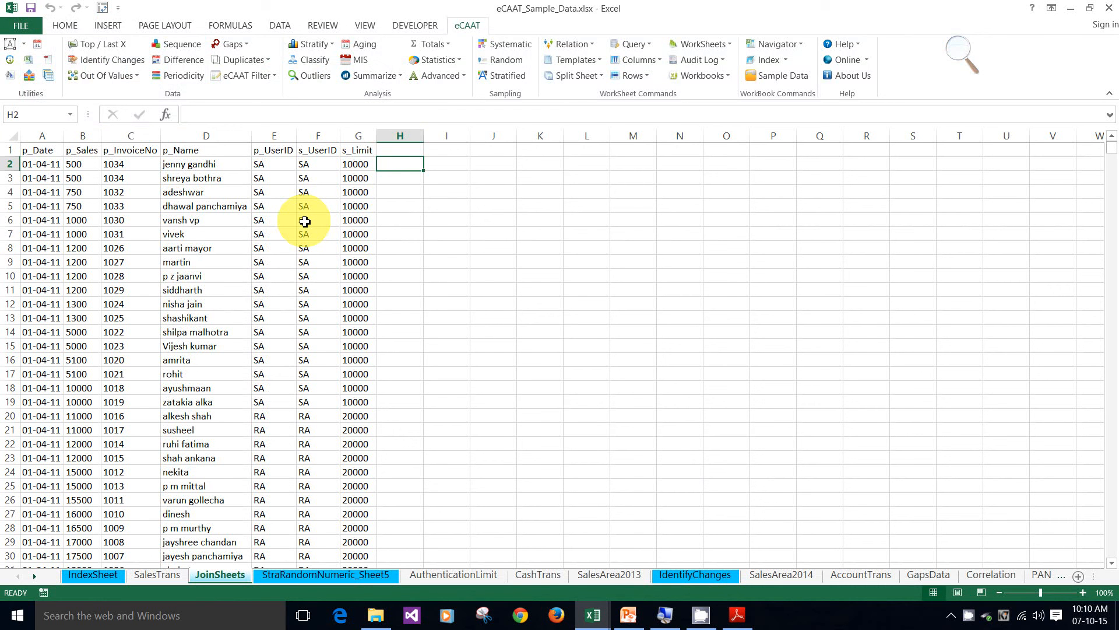
{"action": "type", "text": "+b2"}
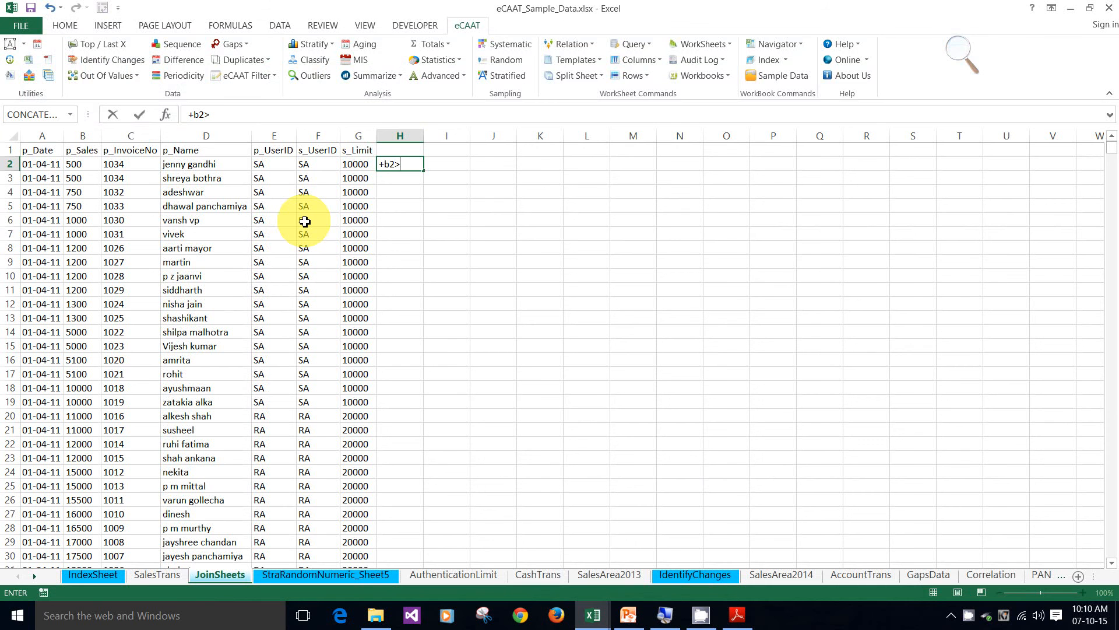
{"action": "type", "text": ">g2"}
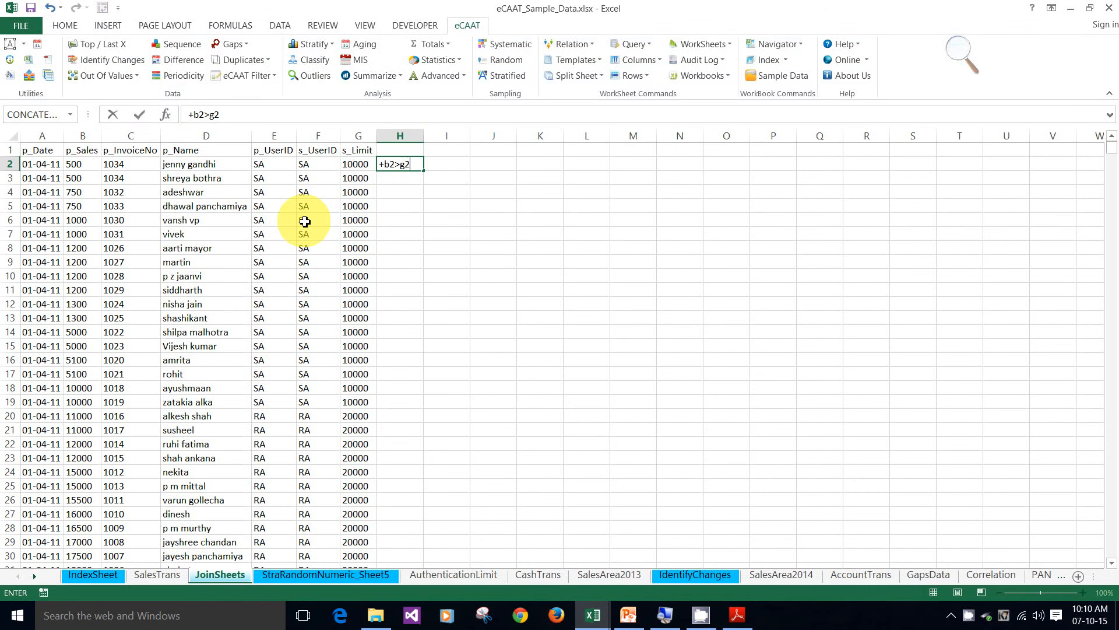
{"action": "key", "text": "Return"}
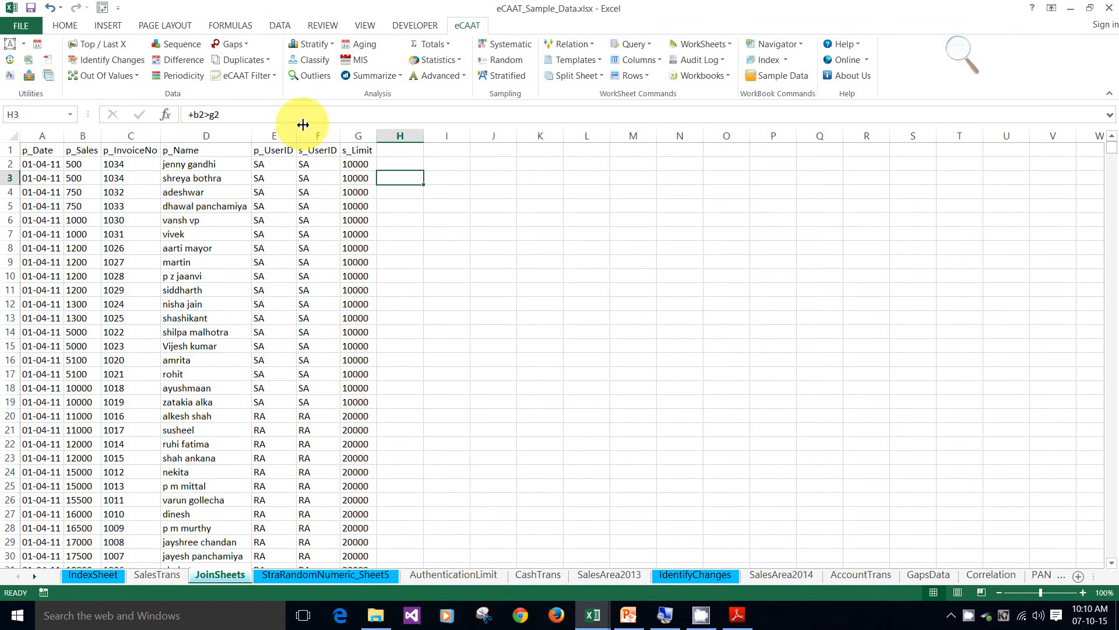
{"action": "left_click", "coordinate": [396, 164]}
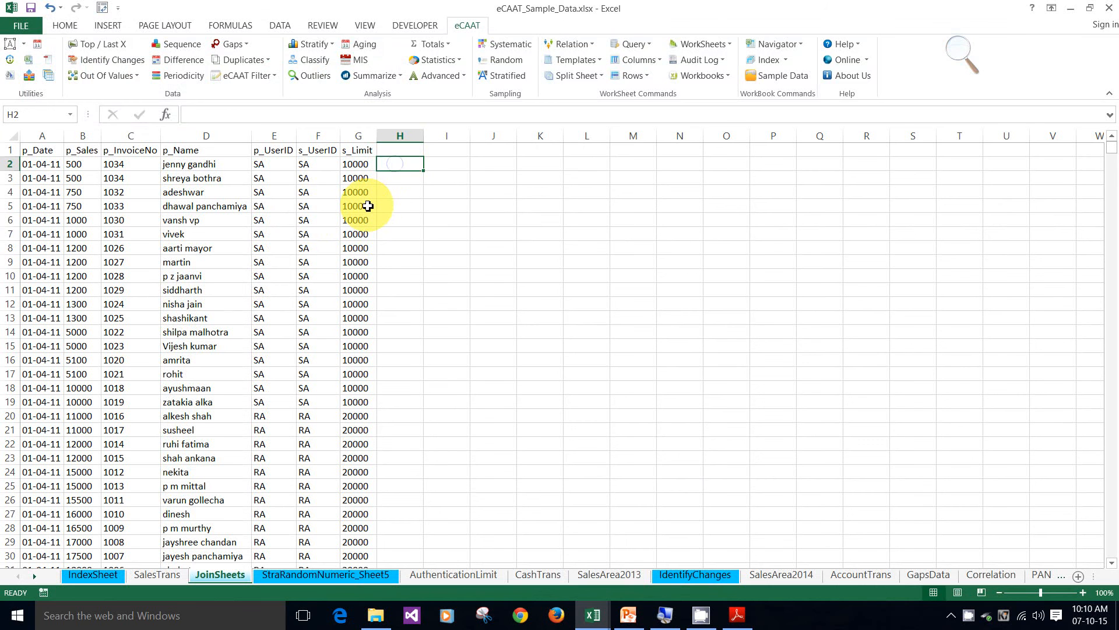
{"action": "type", "text": "+b2"}
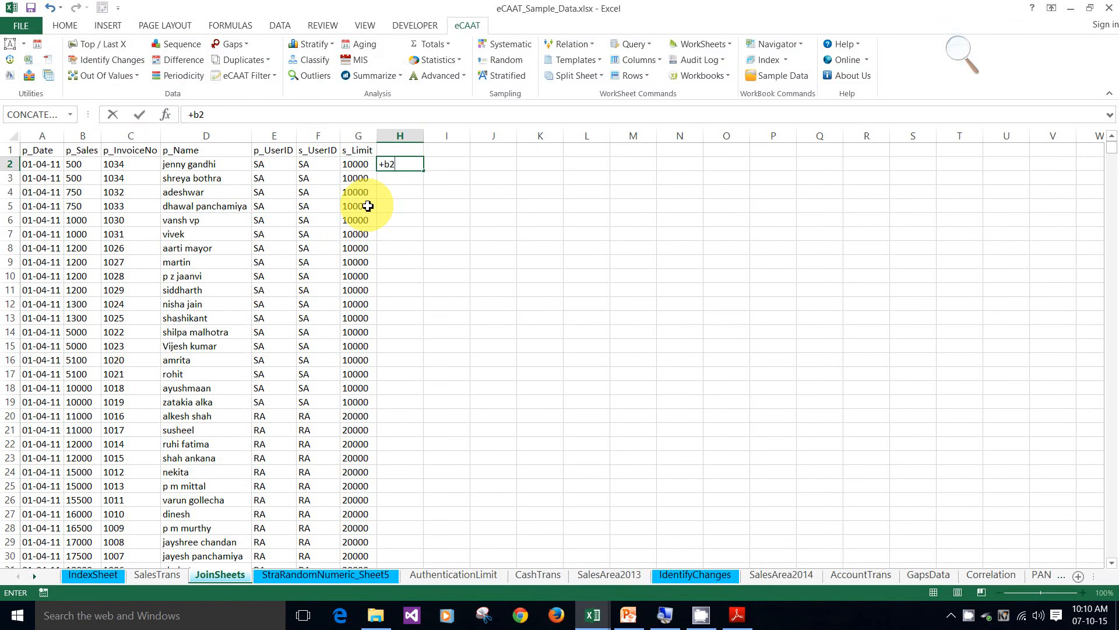
{"action": "type", "text": ">g"}
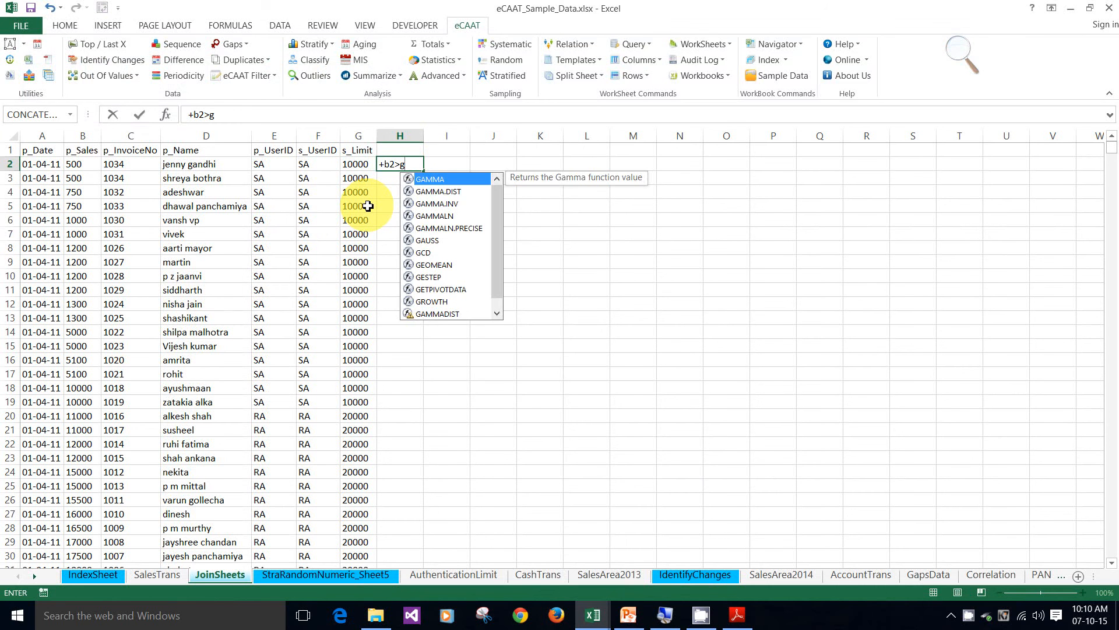
{"action": "type", "text": "2"}
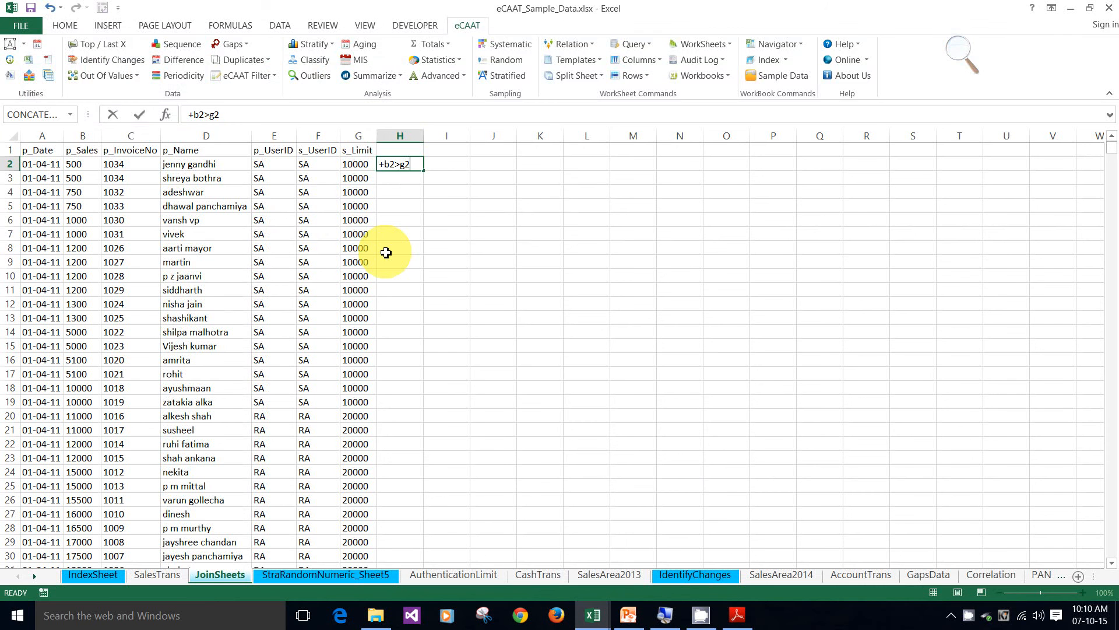
{"action": "key", "text": "Return"}
{"action": "left_click", "coordinate": [407, 160]}
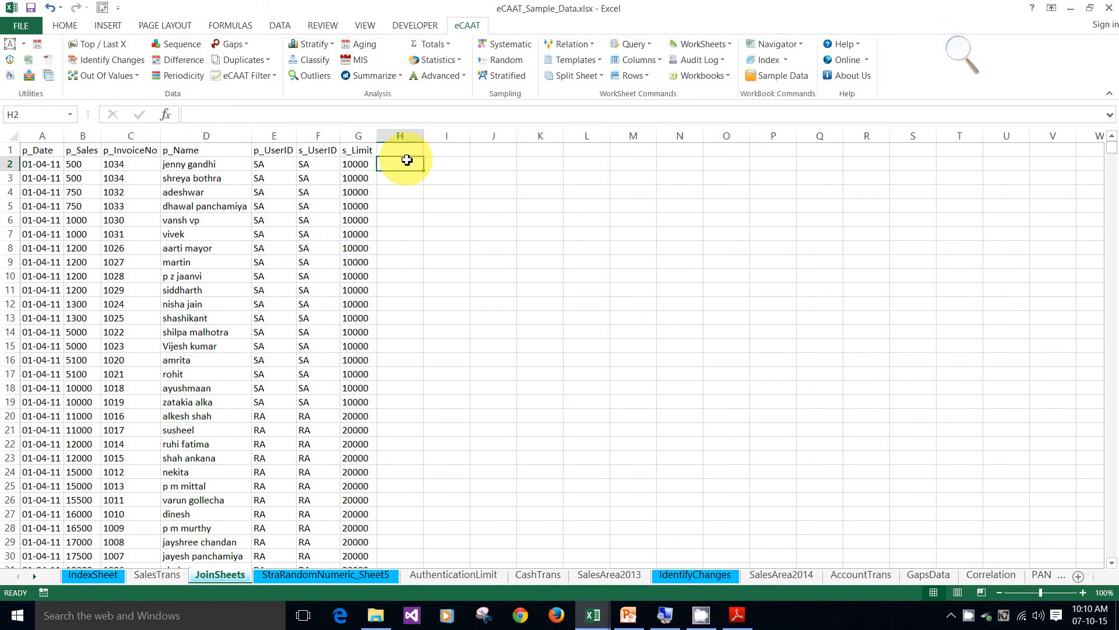
{"action": "left_click", "coordinate": [390, 179]}
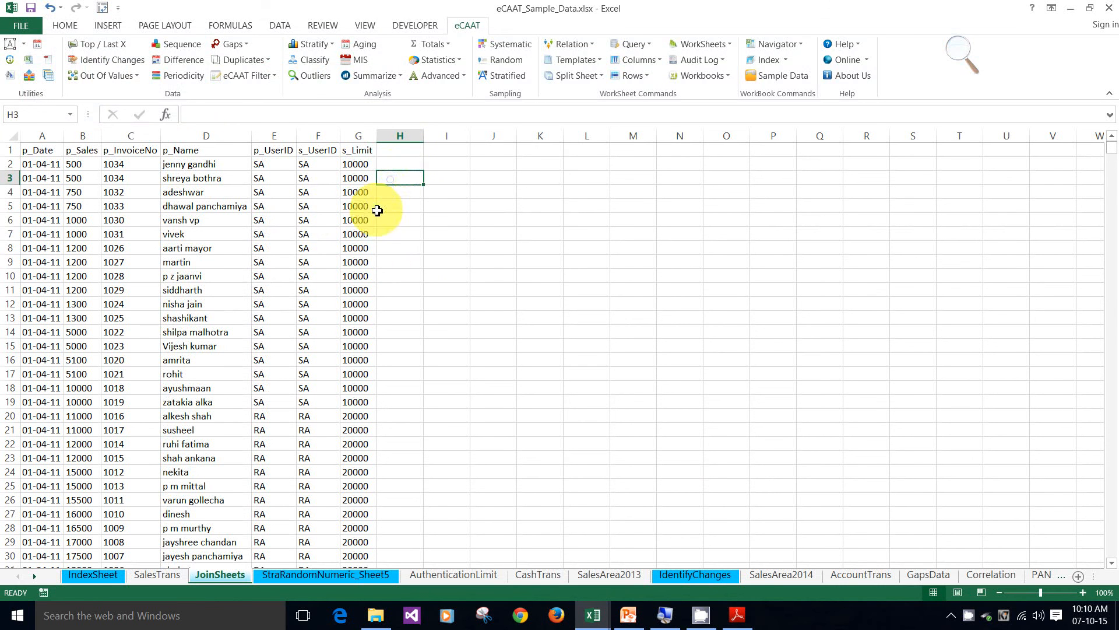
{"action": "left_click", "coordinate": [406, 166]}
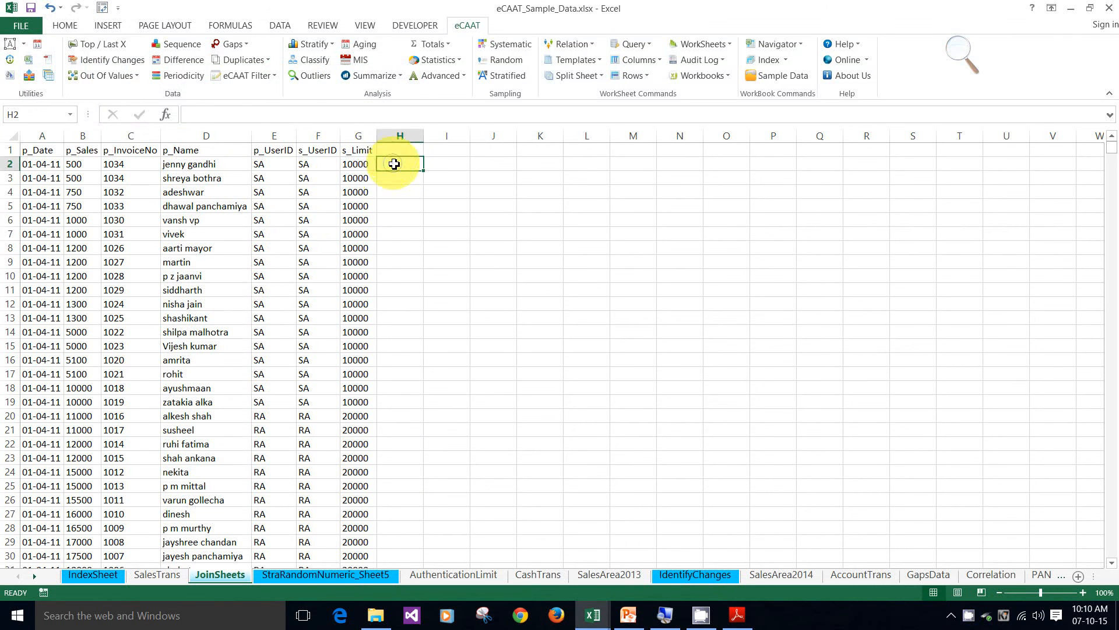
Check the SalesTrans sheet for the comparison formula and inspect its cell H2
{"action": "left_click", "coordinate": [280, 194]}
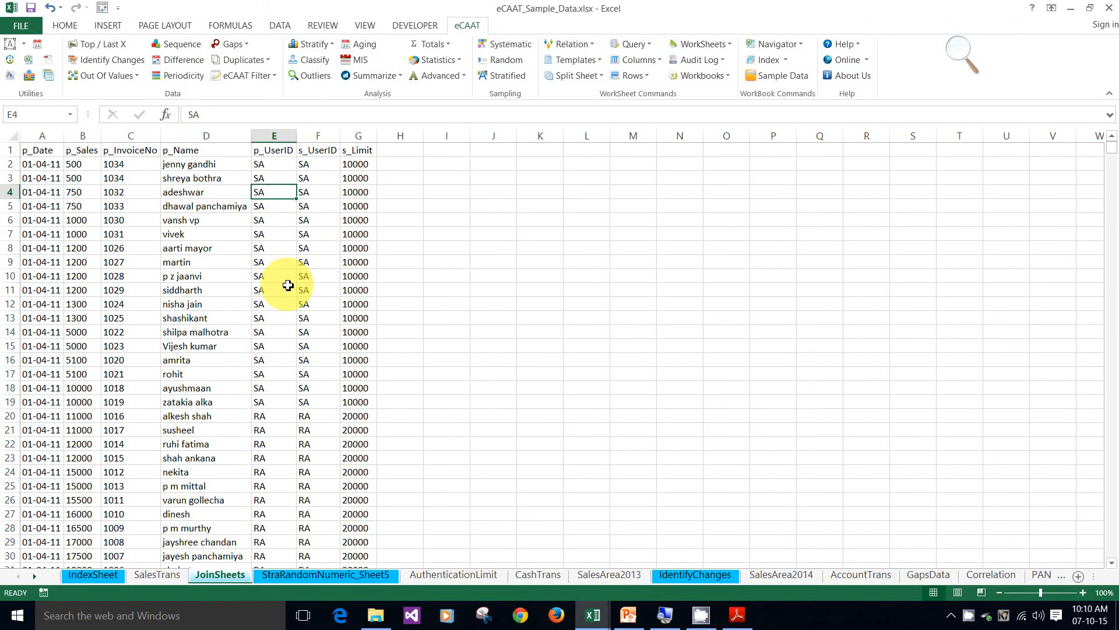
{"action": "left_click", "coordinate": [288, 248]}
{"action": "left_click", "coordinate": [152, 576]}
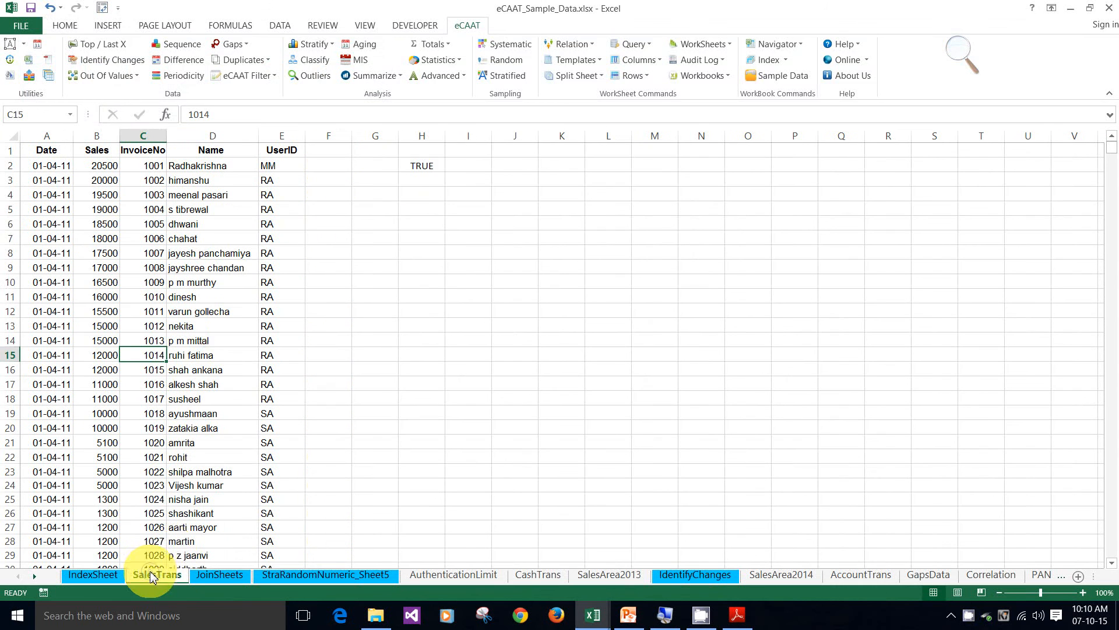
{"action": "left_click", "coordinate": [244, 253]}
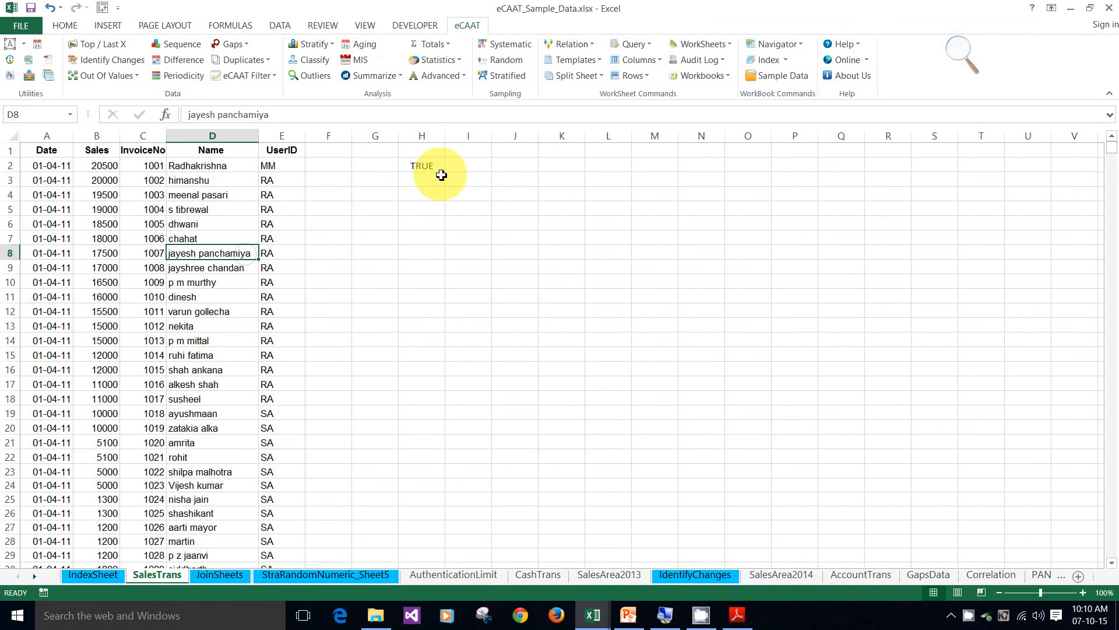
{"action": "left_click", "coordinate": [422, 167]}
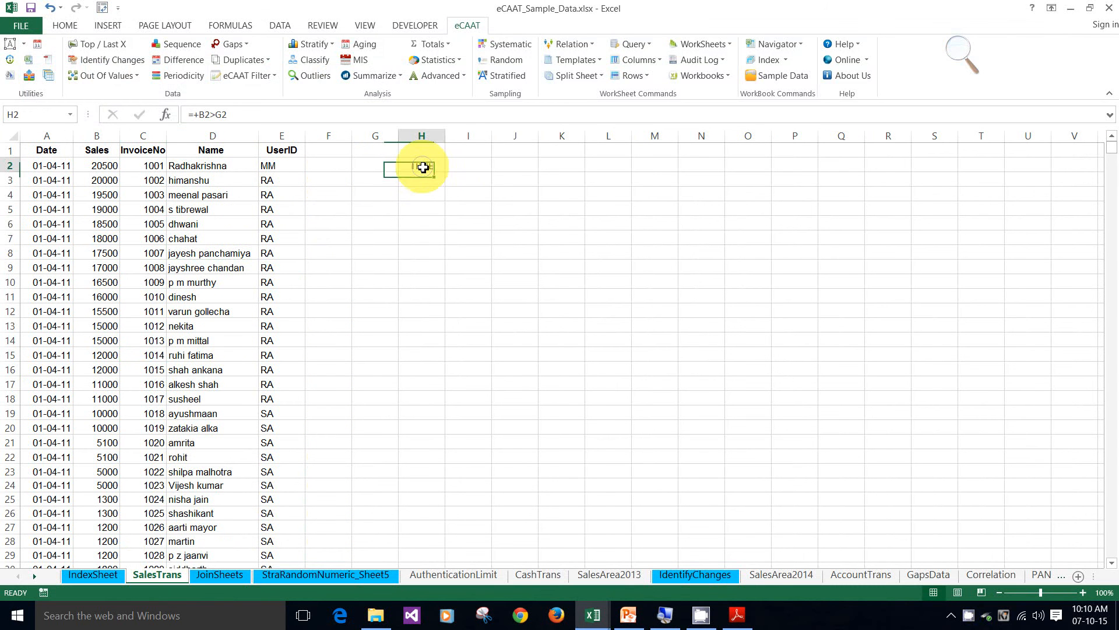
{"action": "left_click", "coordinate": [278, 166]}
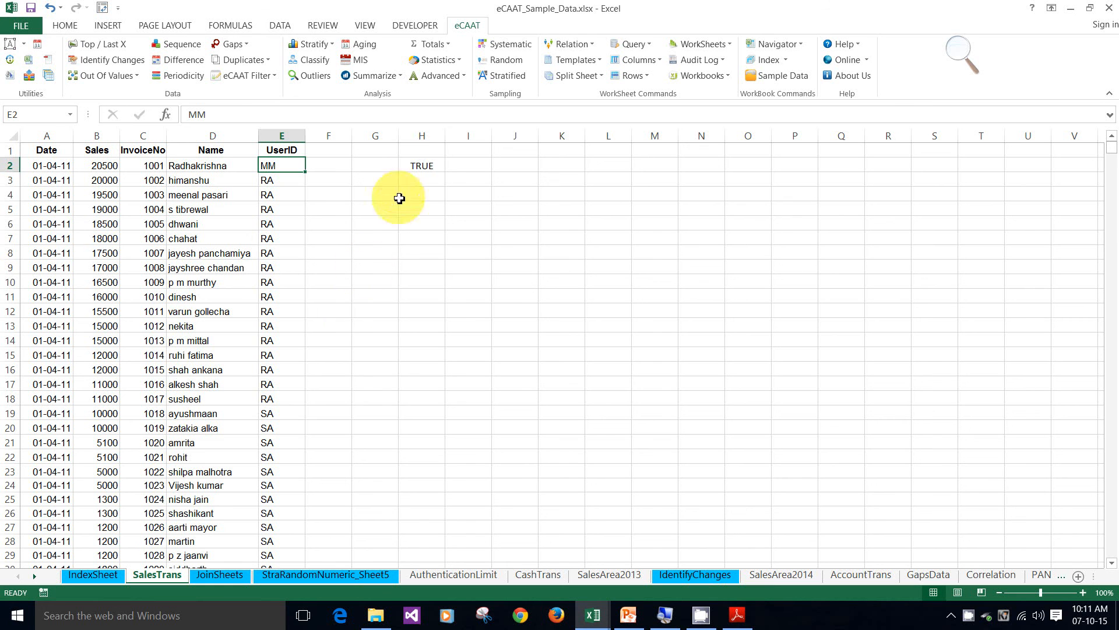
{"action": "left_click", "coordinate": [417, 166]}
{"action": "left_click", "coordinate": [444, 172]}
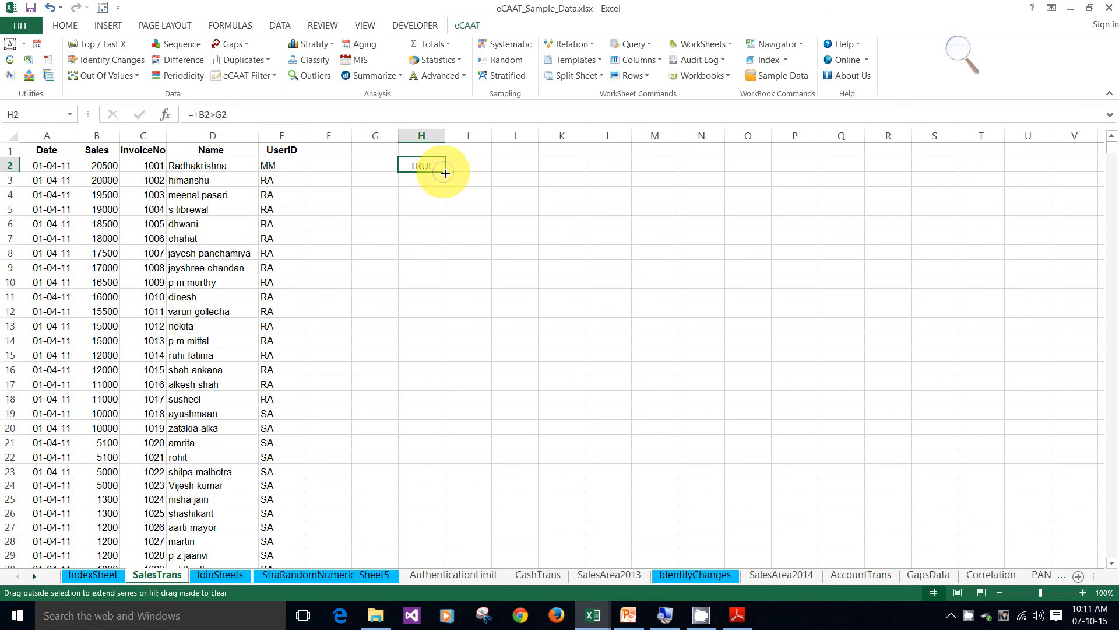
{"action": "left_click", "coordinate": [330, 194]}
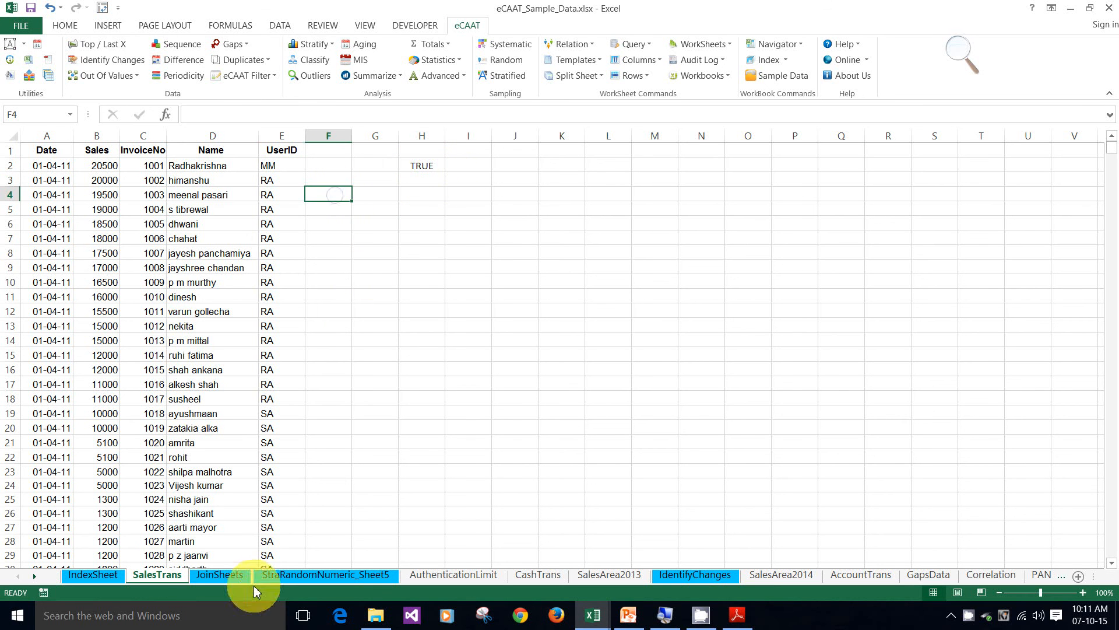
Enter the formula +b2>g2 in cell H2 of JoinSheets and fill it down column H for all joined records
{"action": "left_click", "coordinate": [208, 576]}
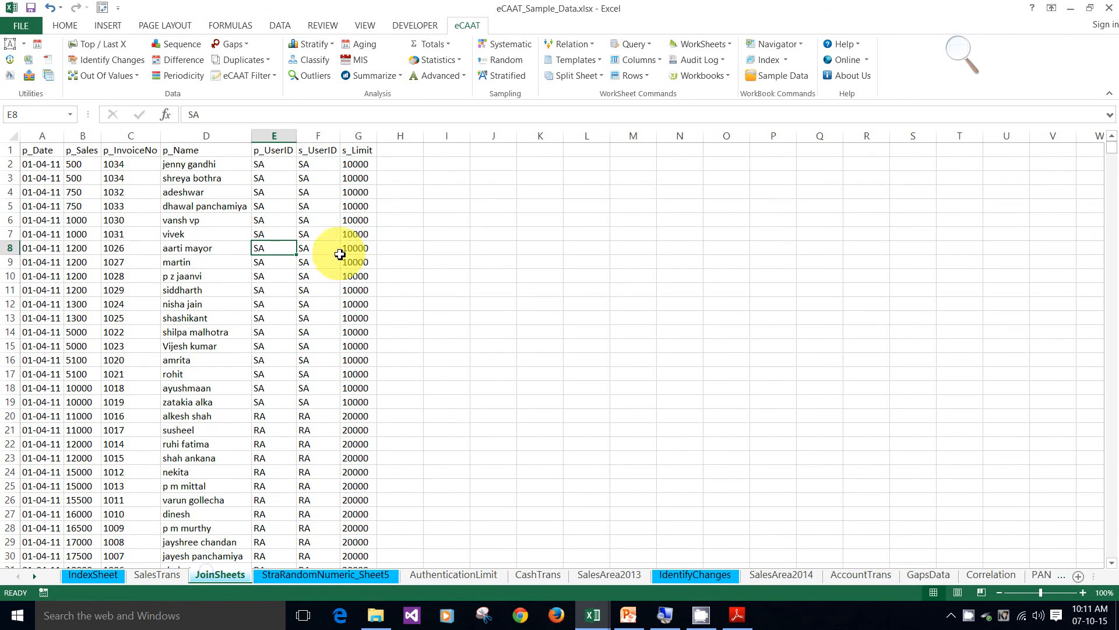
{"action": "left_click", "coordinate": [385, 205]}
{"action": "left_click", "coordinate": [396, 164]}
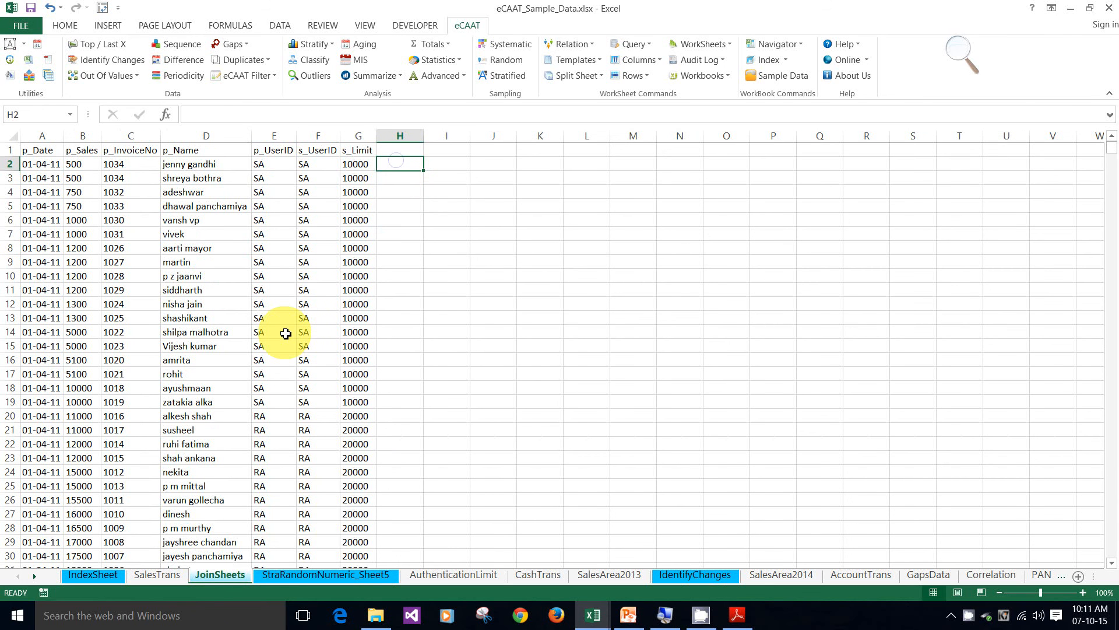
{"action": "type", "text": "+b2"}
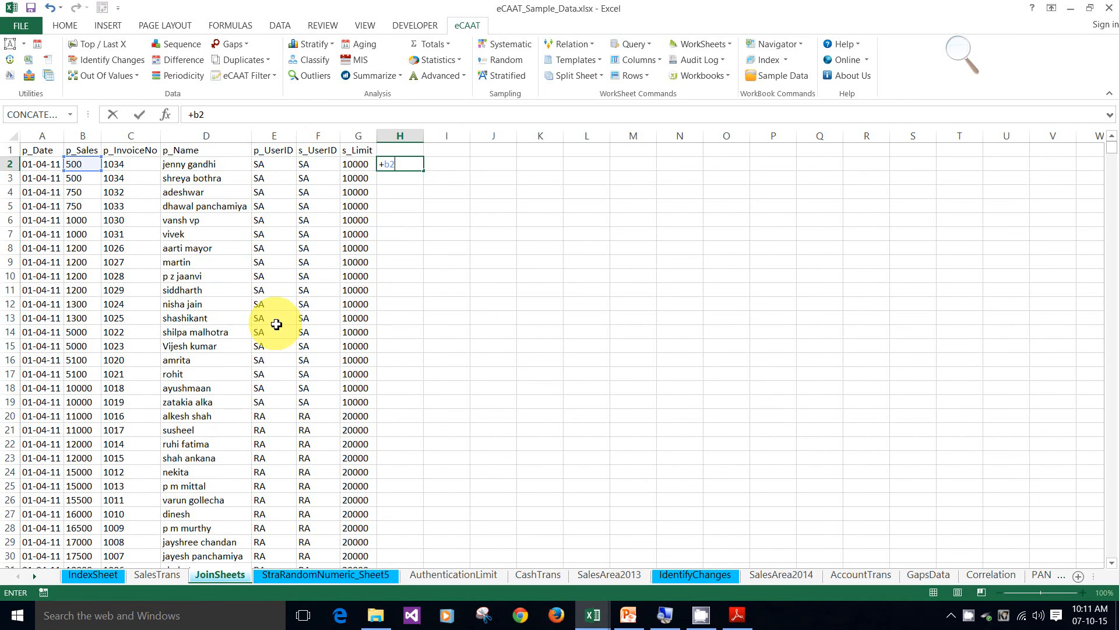
{"action": "type", "text": ">g2"}
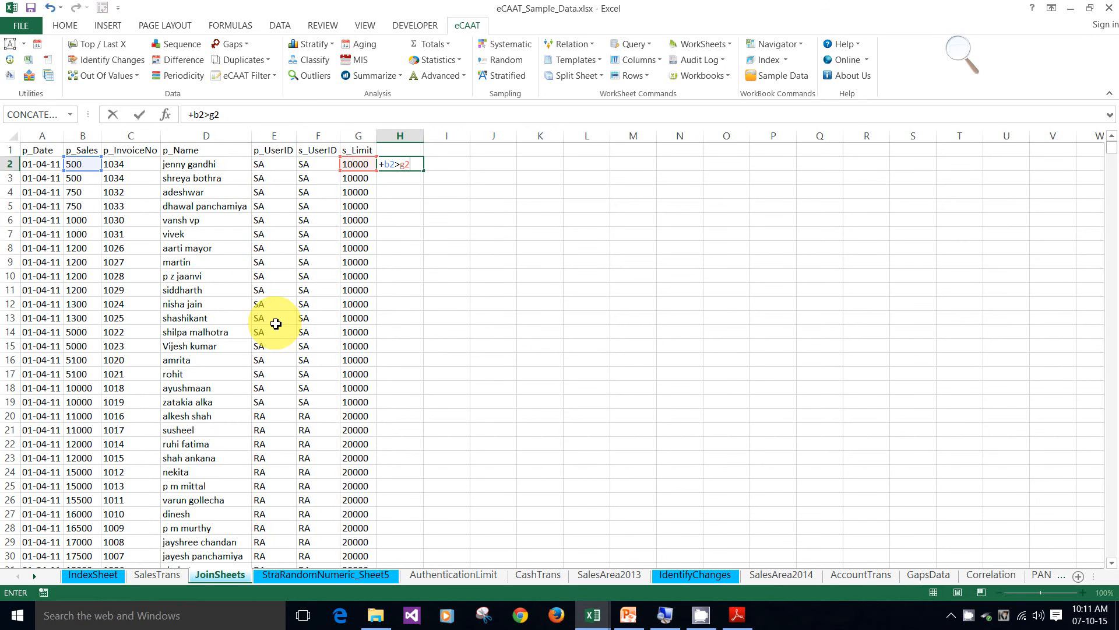
{"action": "key", "text": "Return"}
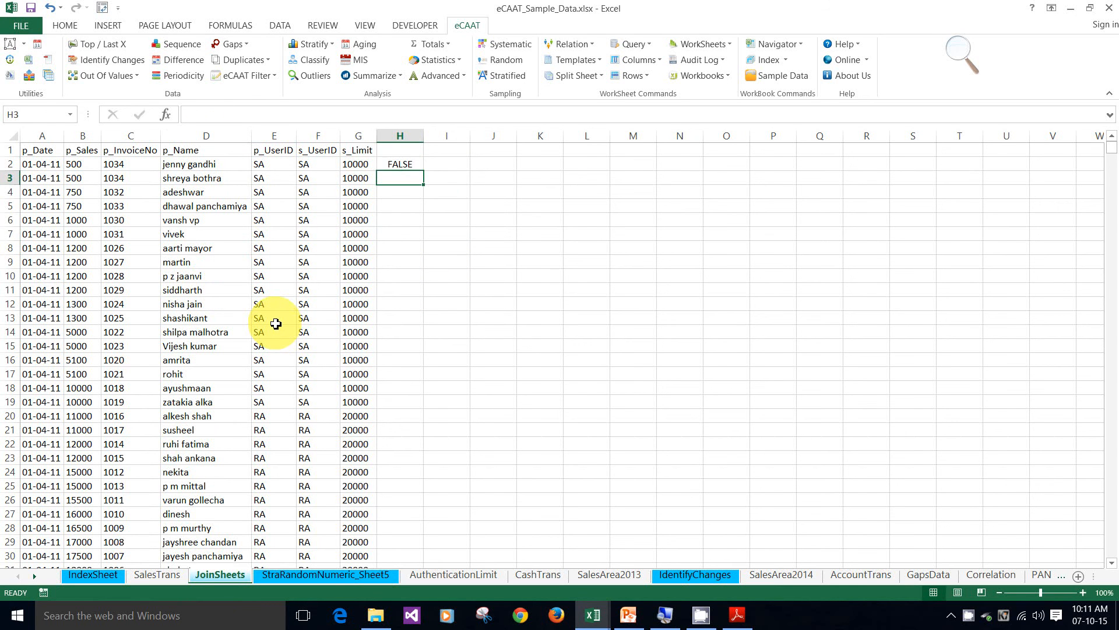
{"action": "left_click", "coordinate": [408, 165]}
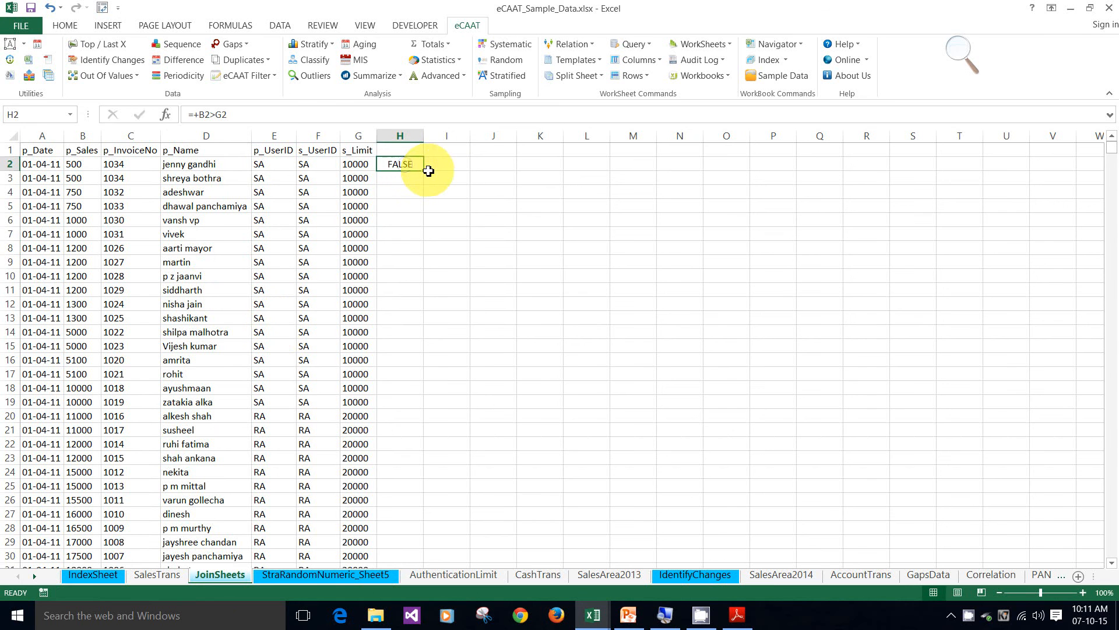
{"action": "double_click", "coordinate": [424, 172]}
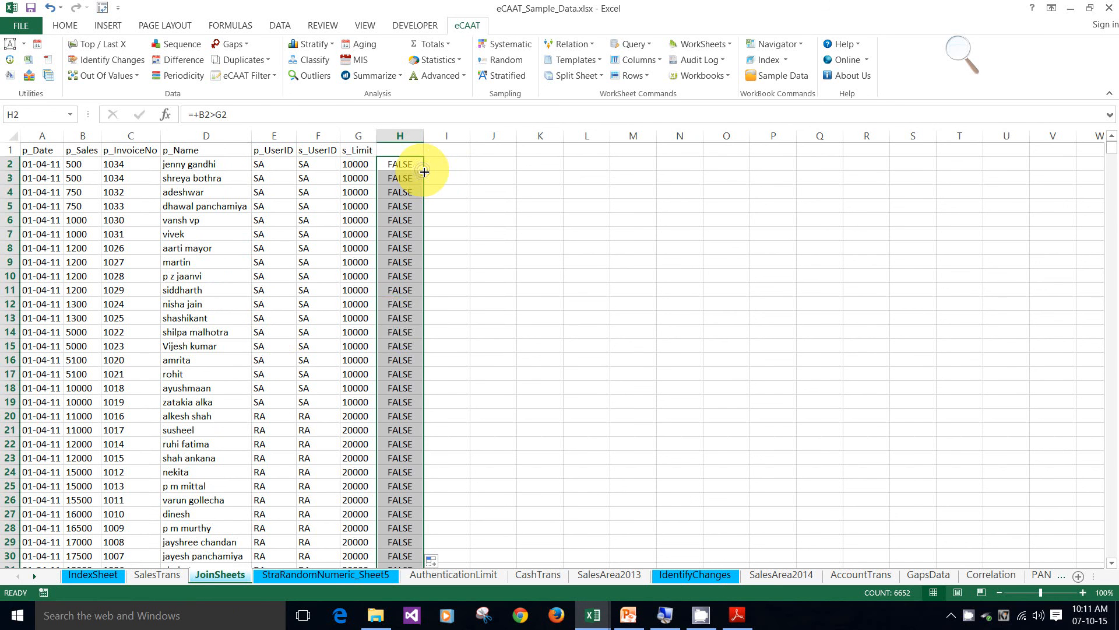
Label the comparison column H on JoinSheets with the header Authorisation
{"action": "left_click", "coordinate": [397, 151]}
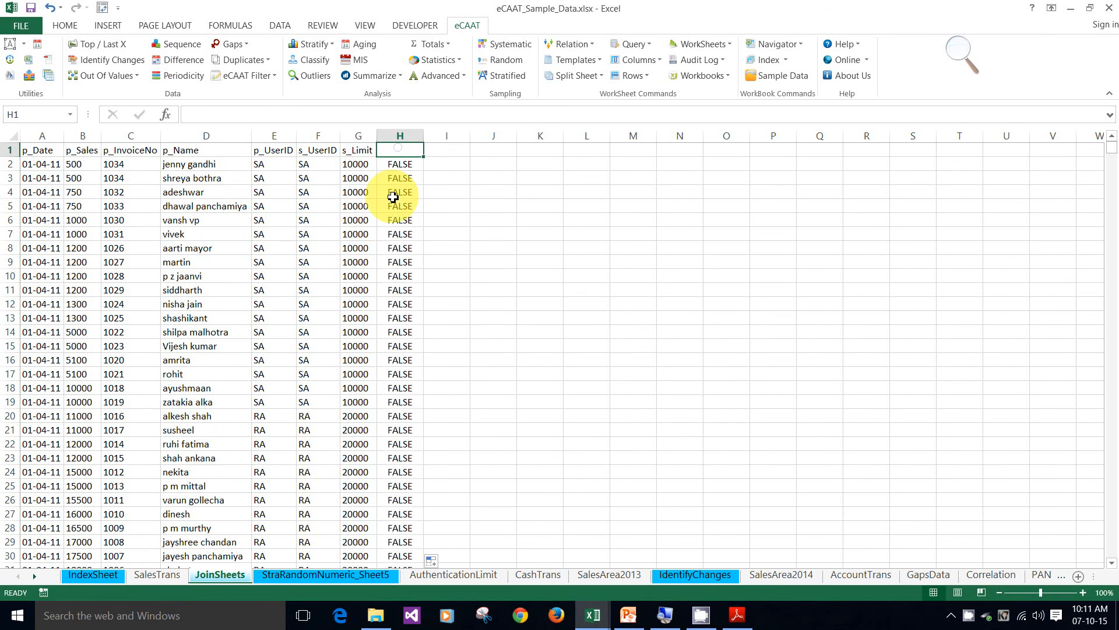
{"action": "type", "text": "Authorisation"}
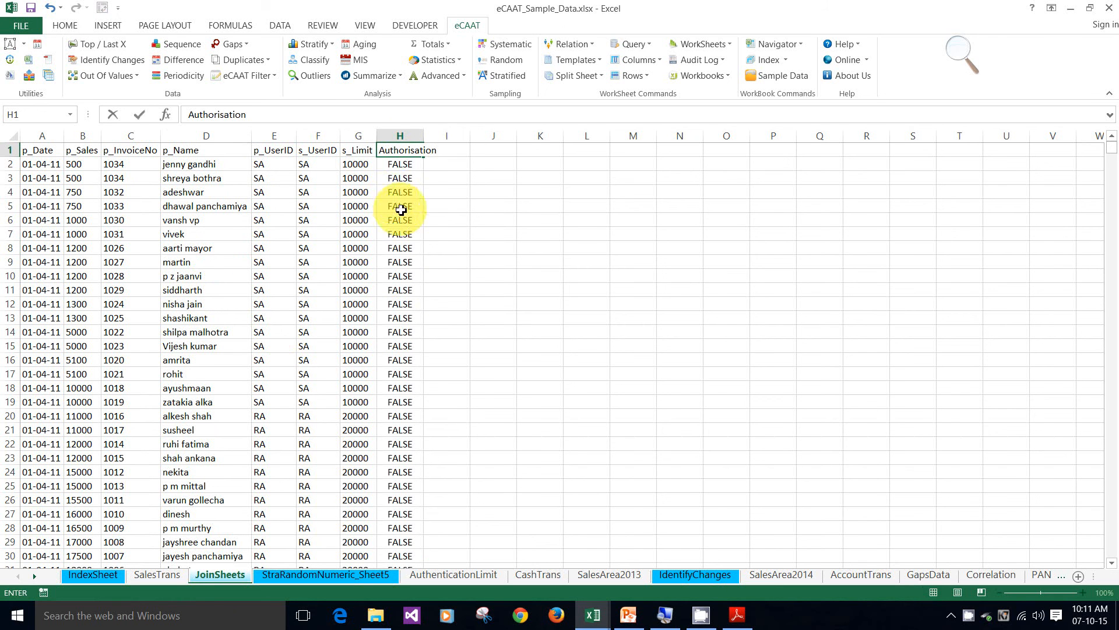
{"action": "left_click", "coordinate": [400, 234]}
Add a filter to the JoinSheets header row and show only records whose Authorisation value is TRUE
{"action": "left_click", "coordinate": [11, 153]}
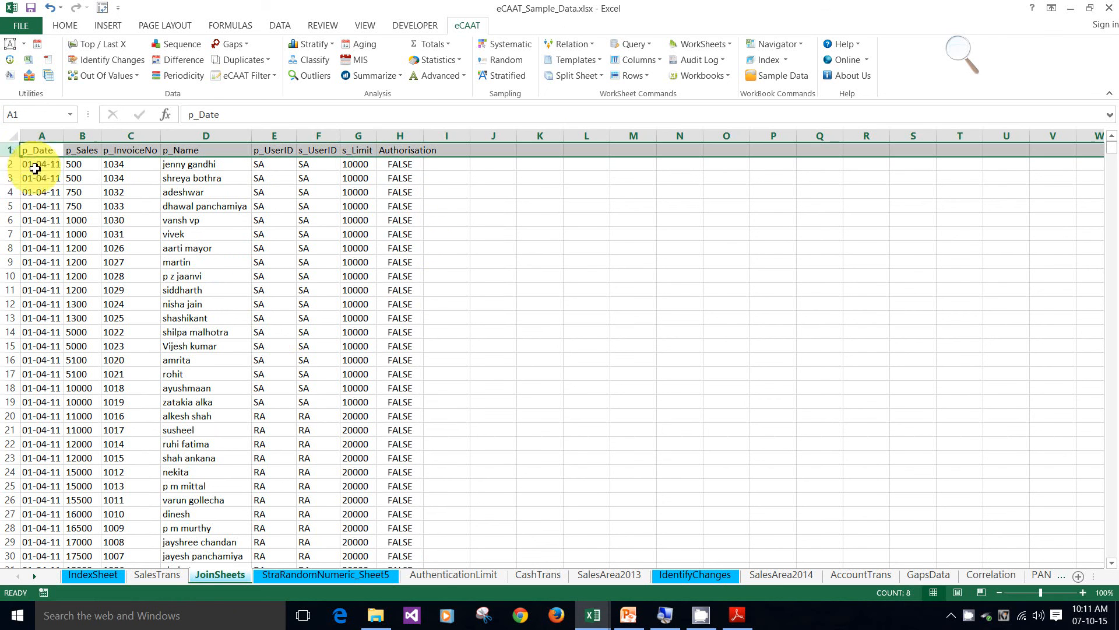
{"action": "left_click", "coordinate": [277, 26]}
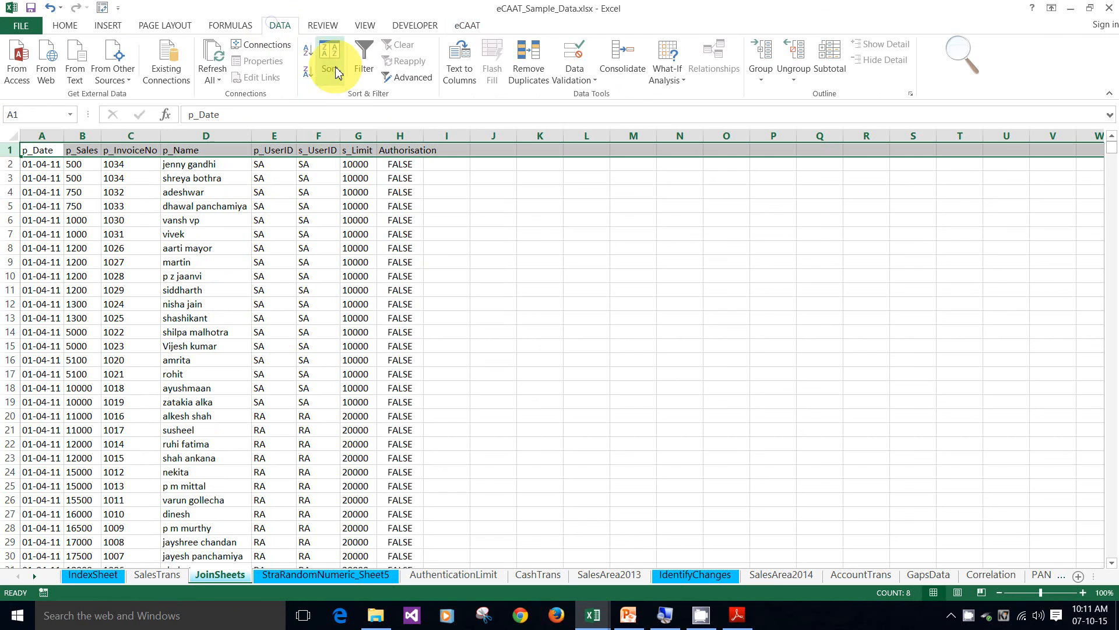
{"action": "left_click", "coordinate": [364, 58]}
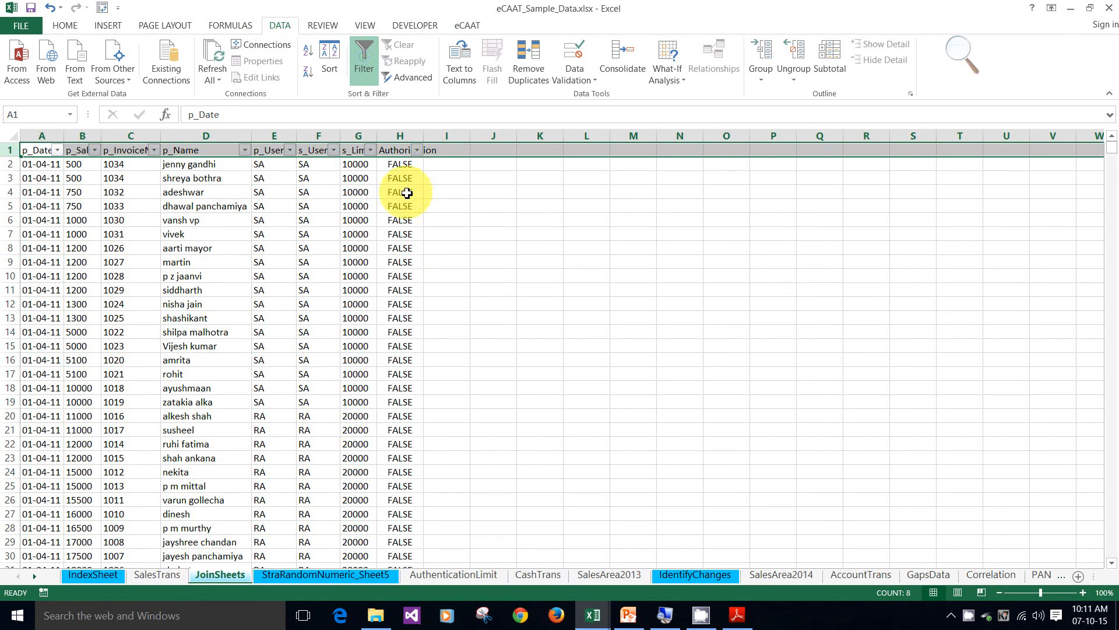
{"action": "left_click", "coordinate": [416, 151]}
{"action": "left_click", "coordinate": [270, 303]}
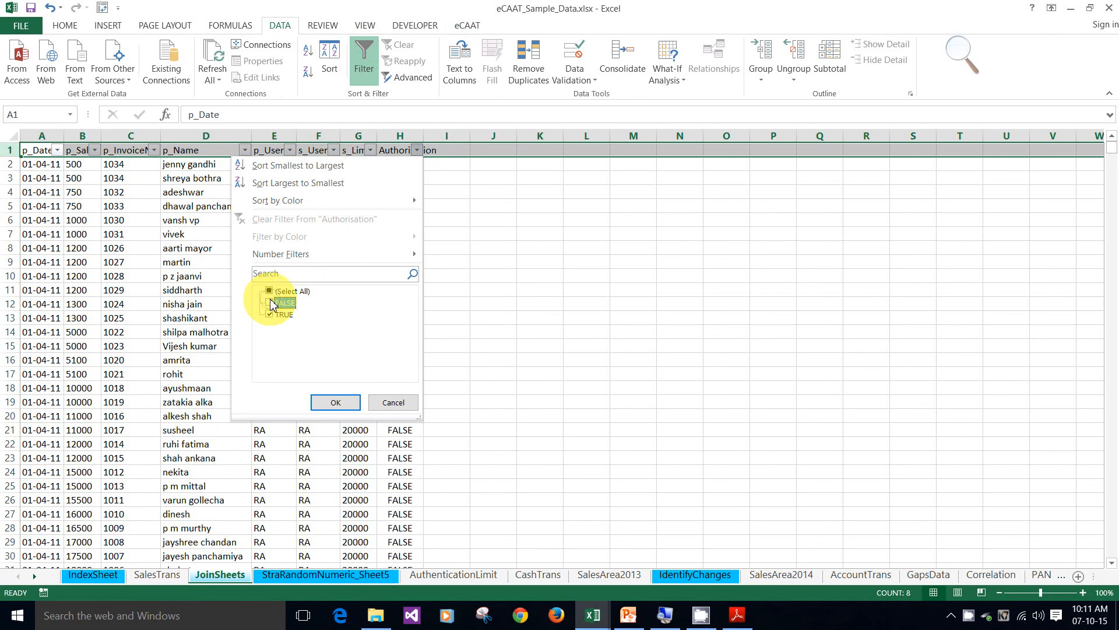
{"action": "left_click", "coordinate": [328, 402]}
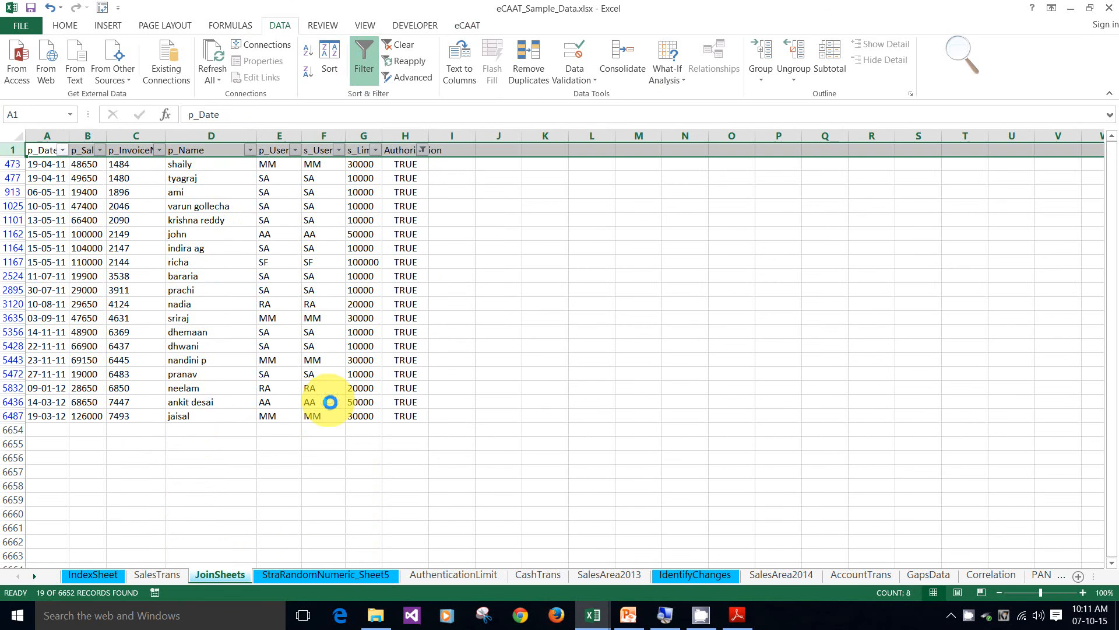
Compare the sales value of the first filtered record with its user limit
{"action": "left_click", "coordinate": [80, 165]}
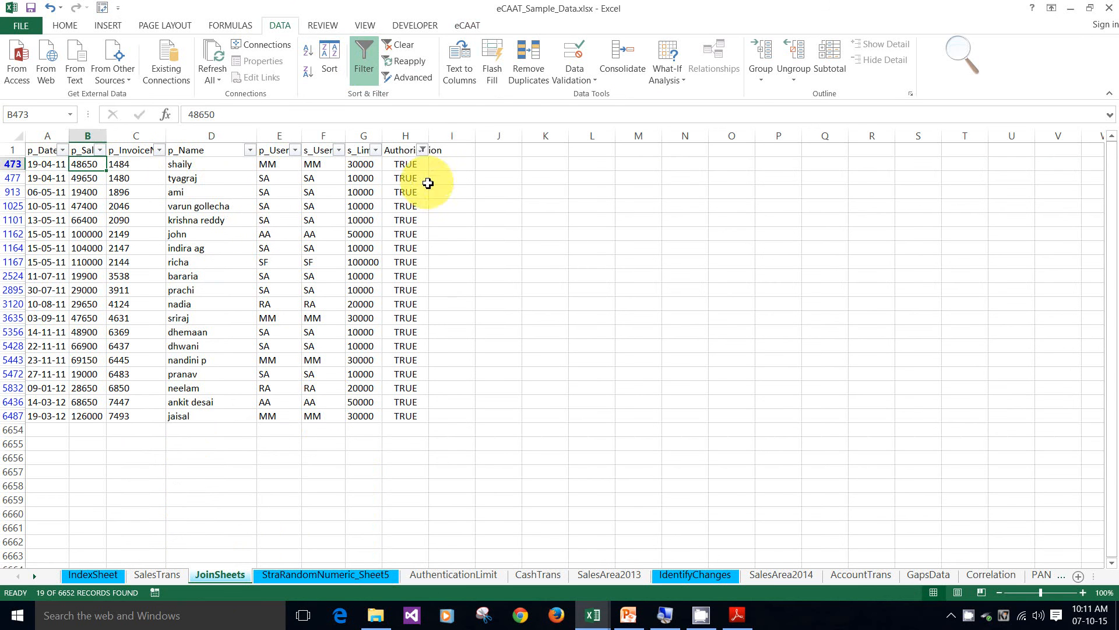
{"action": "left_click", "coordinate": [437, 165]}
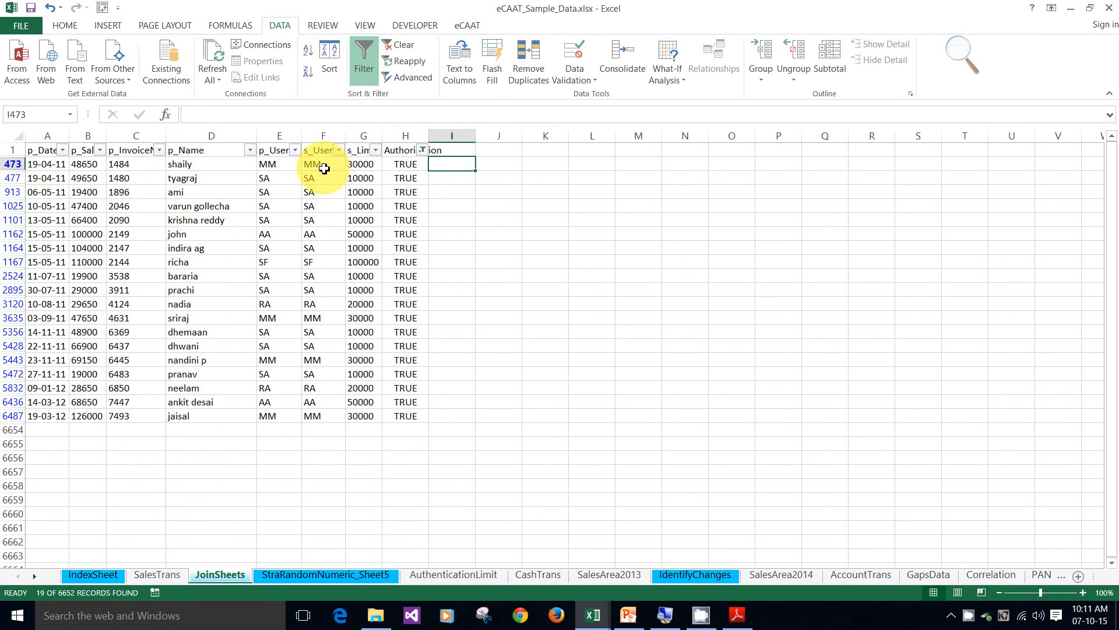
{"action": "left_click", "coordinate": [87, 166]}
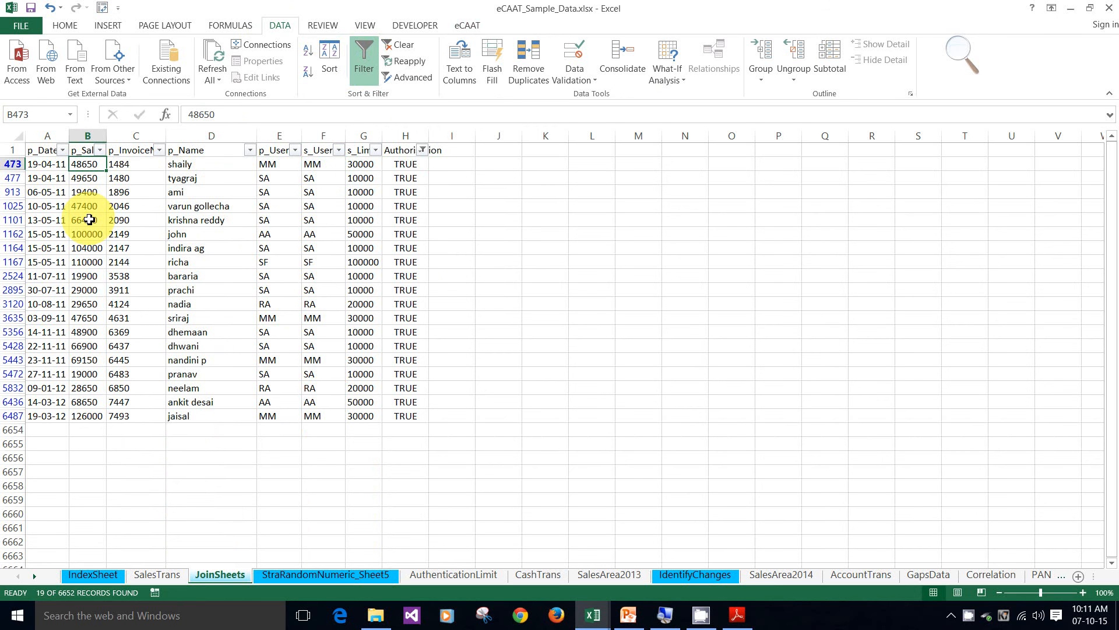
{"action": "left_click", "coordinate": [364, 165]}
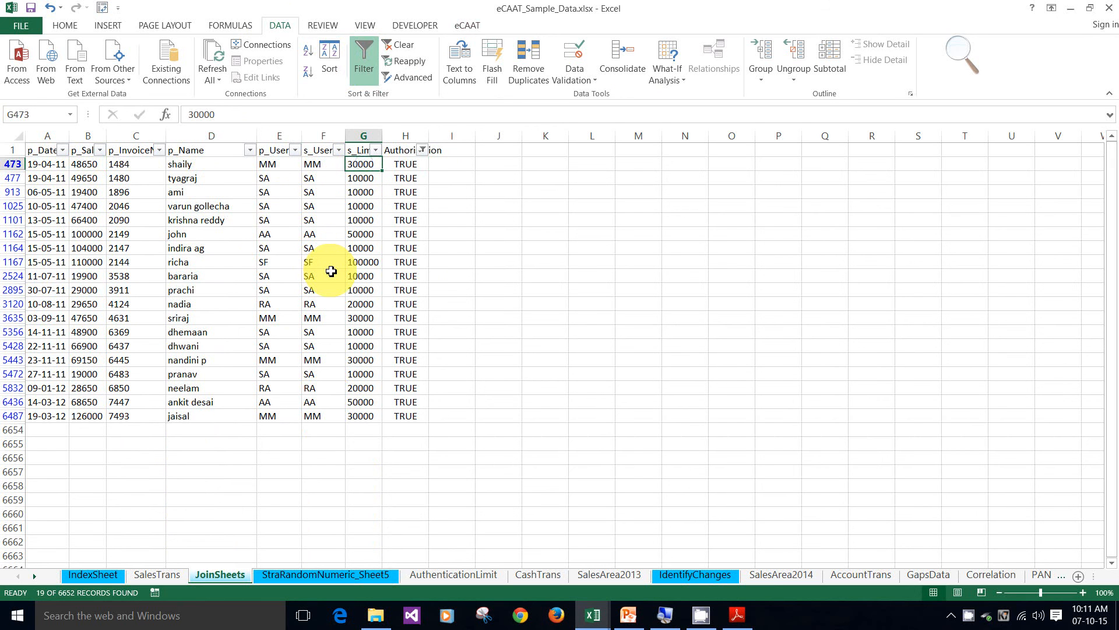
Look at the Relate Files options for the SalesTrans sheet, then close them without building a relationship
{"action": "left_click", "coordinate": [163, 575]}
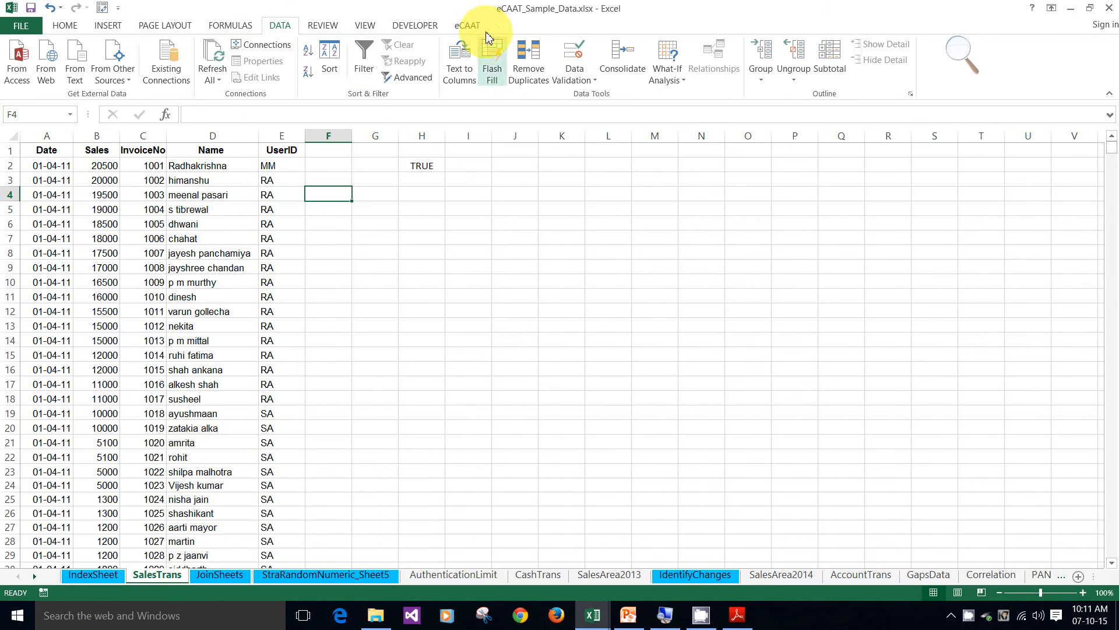
{"action": "left_click", "coordinate": [467, 28]}
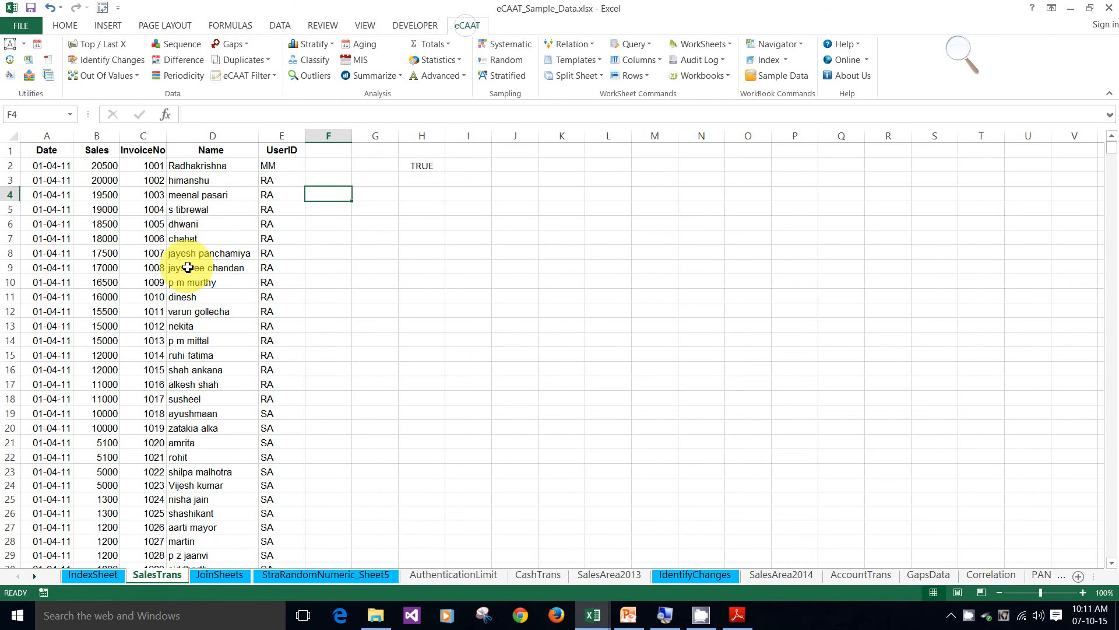
{"action": "left_click", "coordinate": [597, 50]}
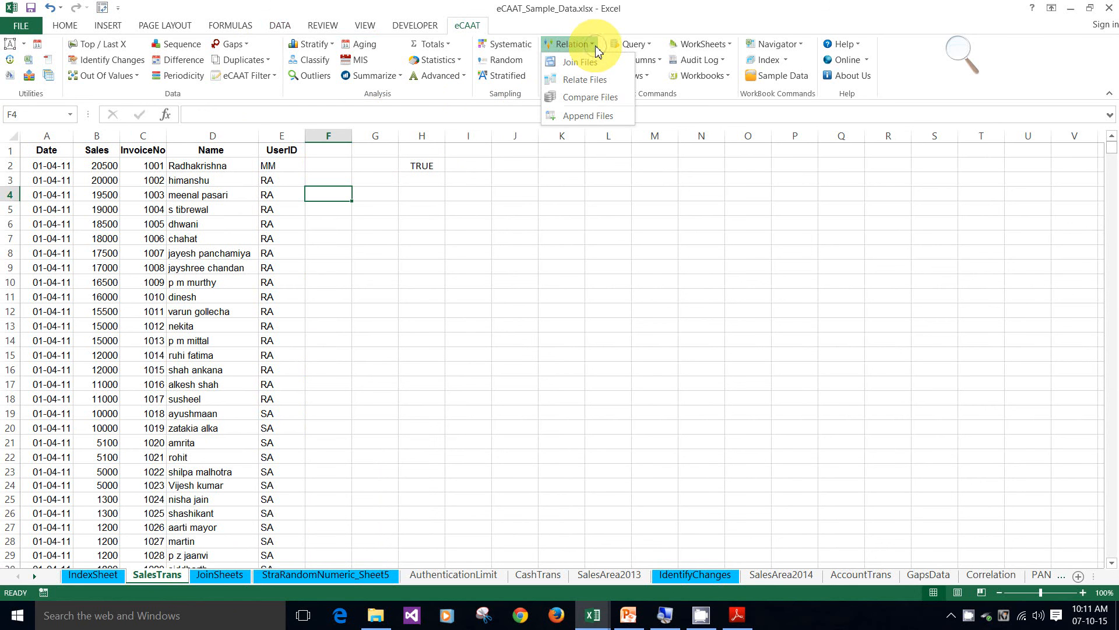
{"action": "left_click", "coordinate": [585, 80]}
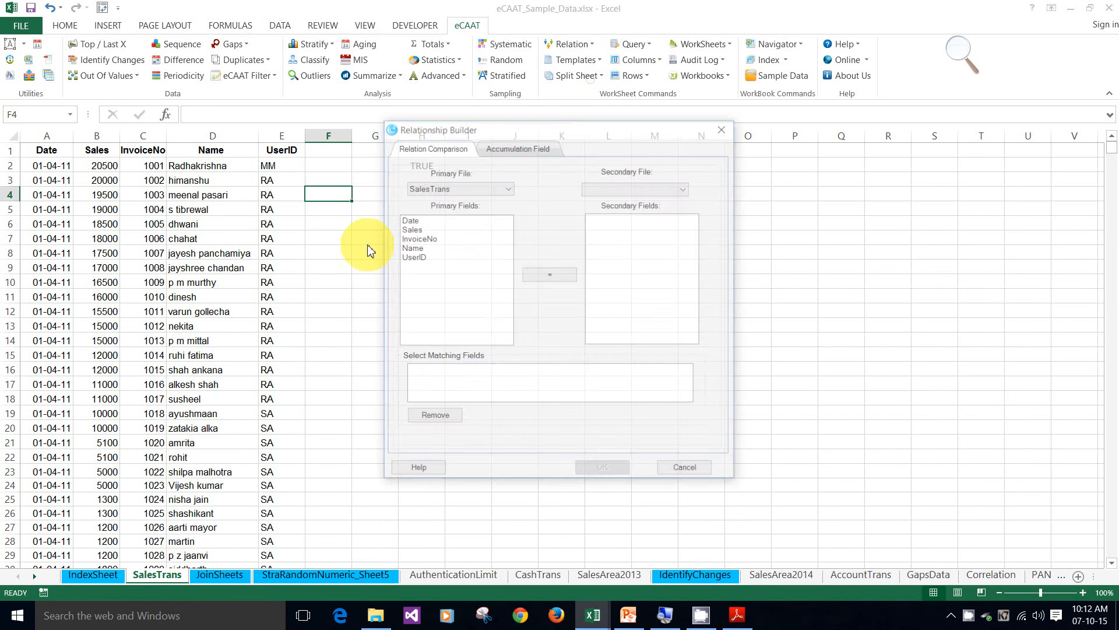
{"action": "left_click", "coordinate": [699, 471]}
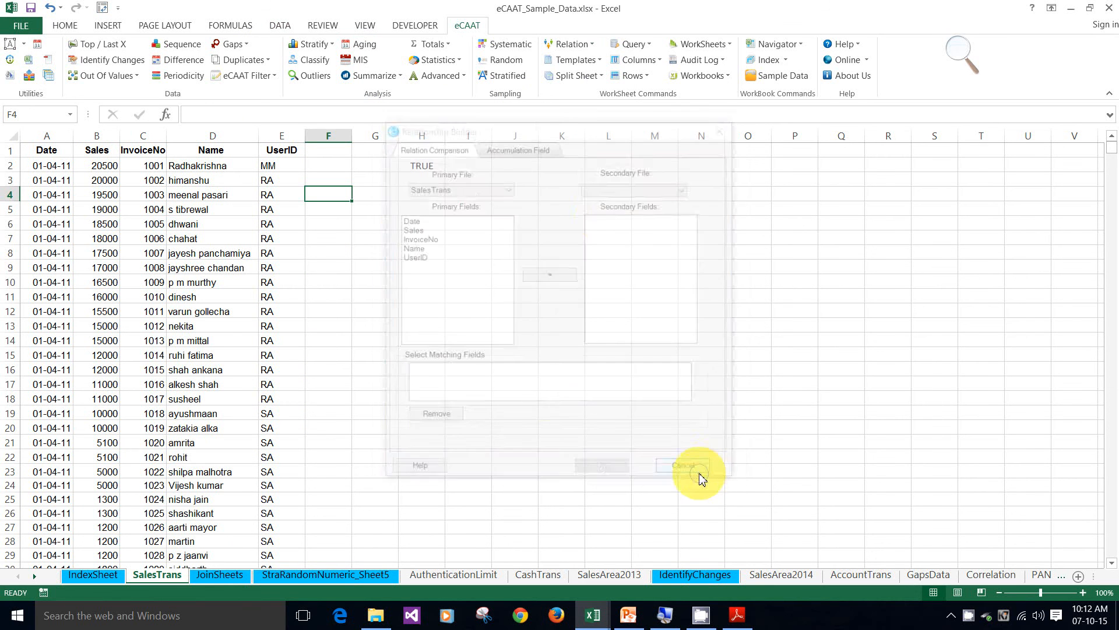
{"action": "left_click", "coordinate": [596, 49]}
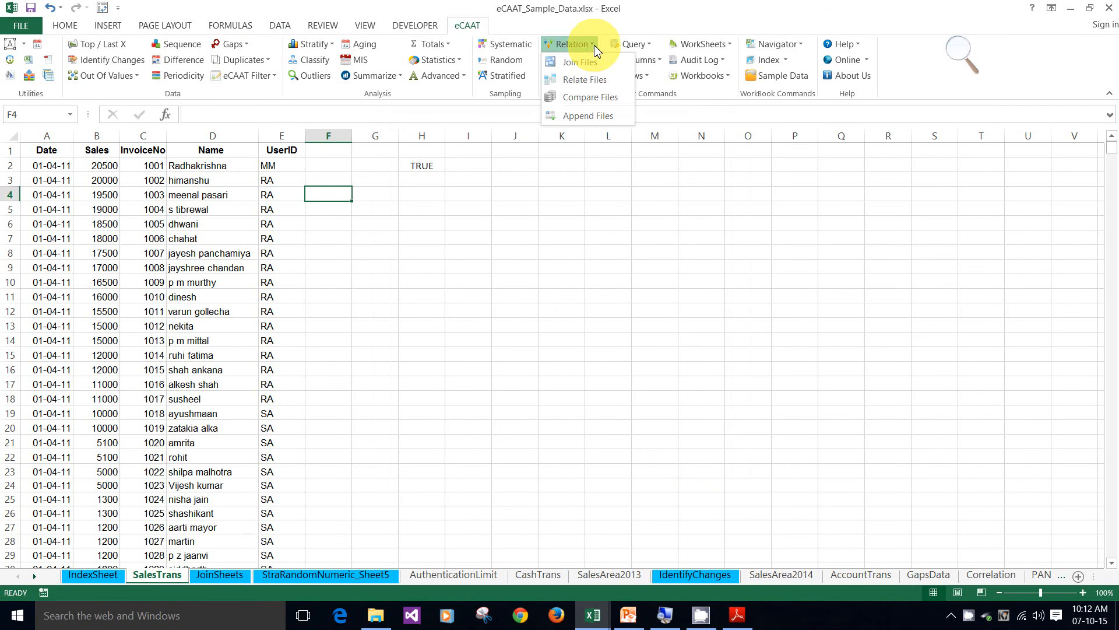
{"action": "left_click", "coordinate": [583, 46]}
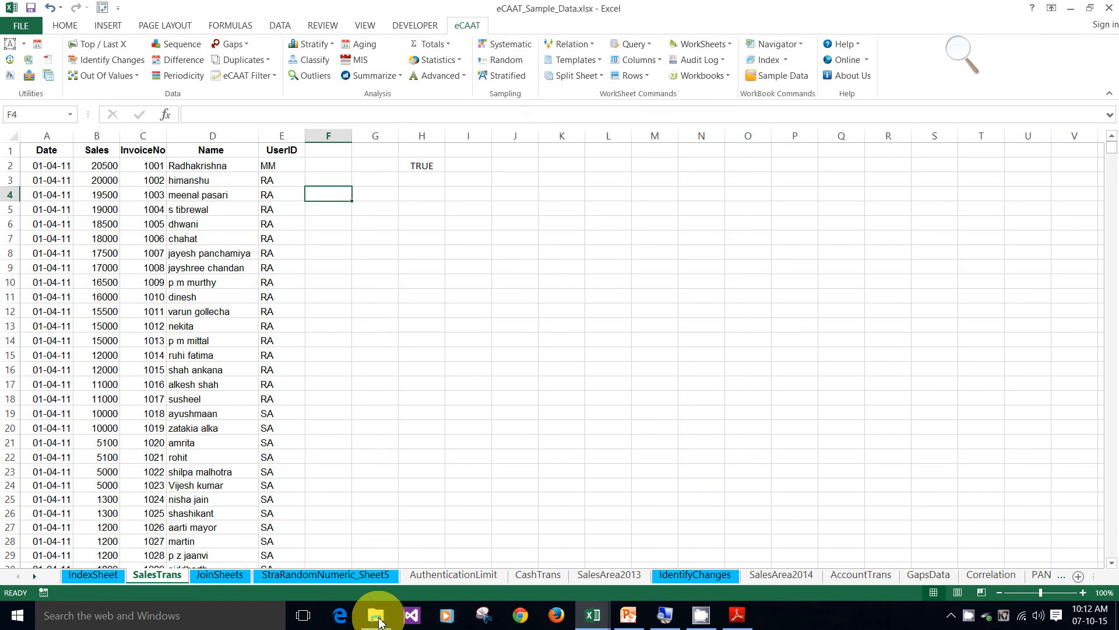
Open DemoDataSalesCompare.xlsx from the eCAAT SampleDataNew folder and show its Invoices2014 sheet
{"action": "left_click", "coordinate": [376, 617]}
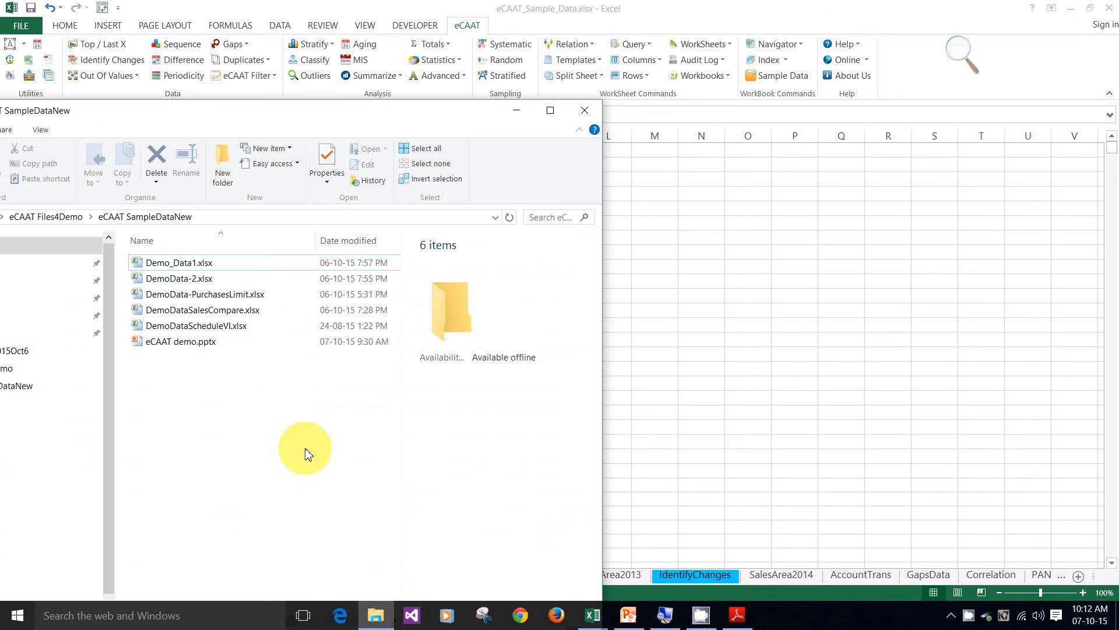
{"action": "left_click", "coordinate": [199, 315]}
{"action": "double_click", "coordinate": [200, 311]}
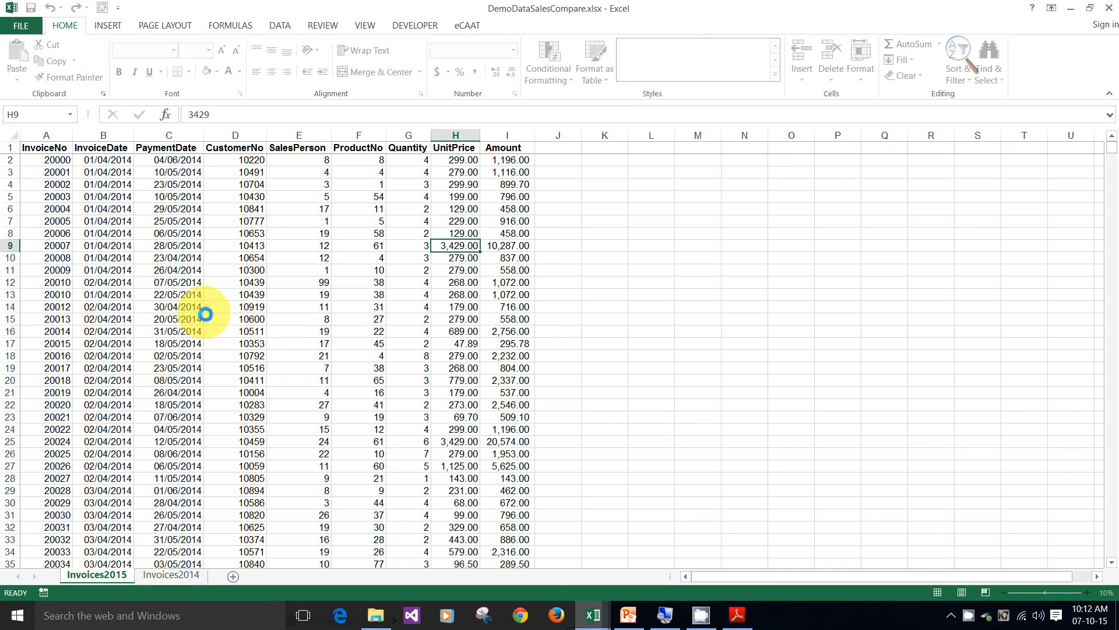
{"action": "left_click", "coordinate": [275, 319]}
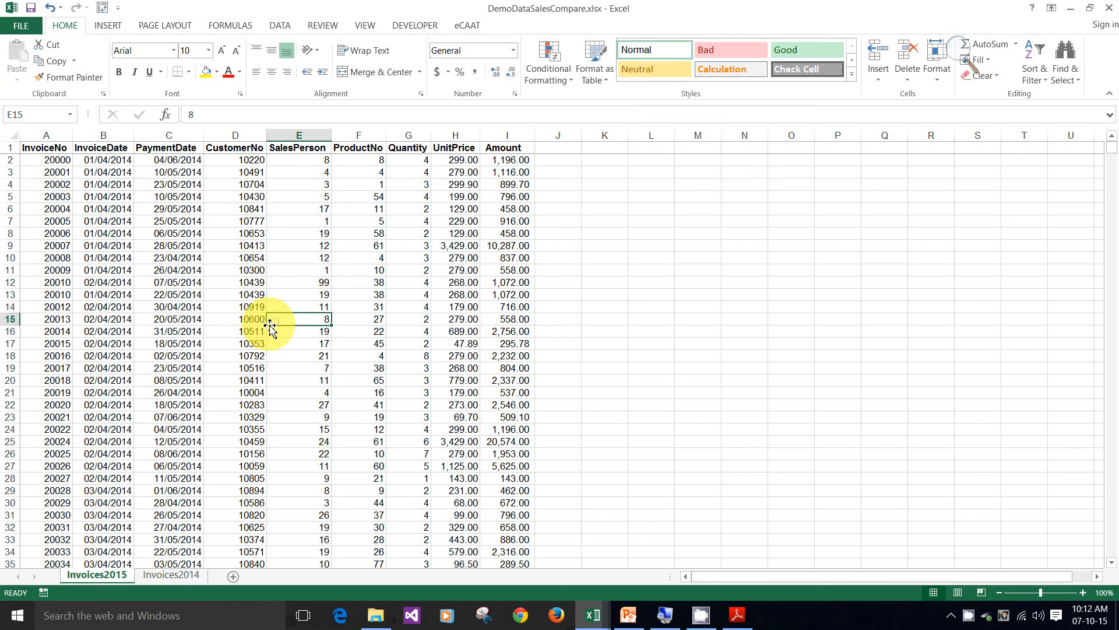
{"action": "left_click", "coordinate": [168, 576]}
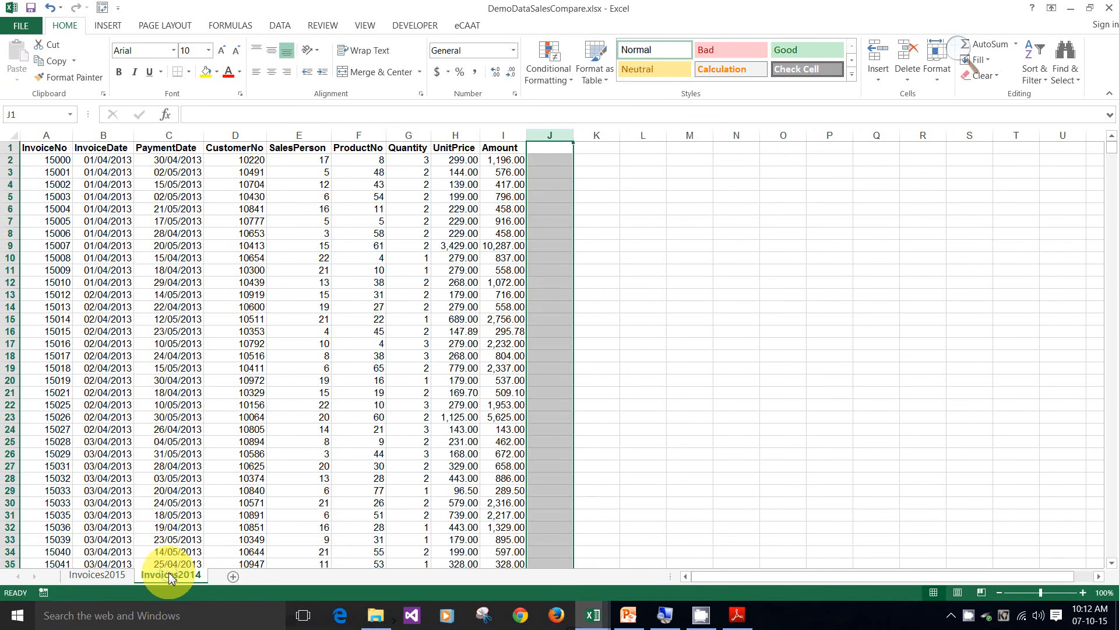
Start an eCAAT Compare Files run with Invoices2014 as the primary sheet and Invoices2015 as the secondary sheet
{"action": "left_click", "coordinate": [467, 25]}
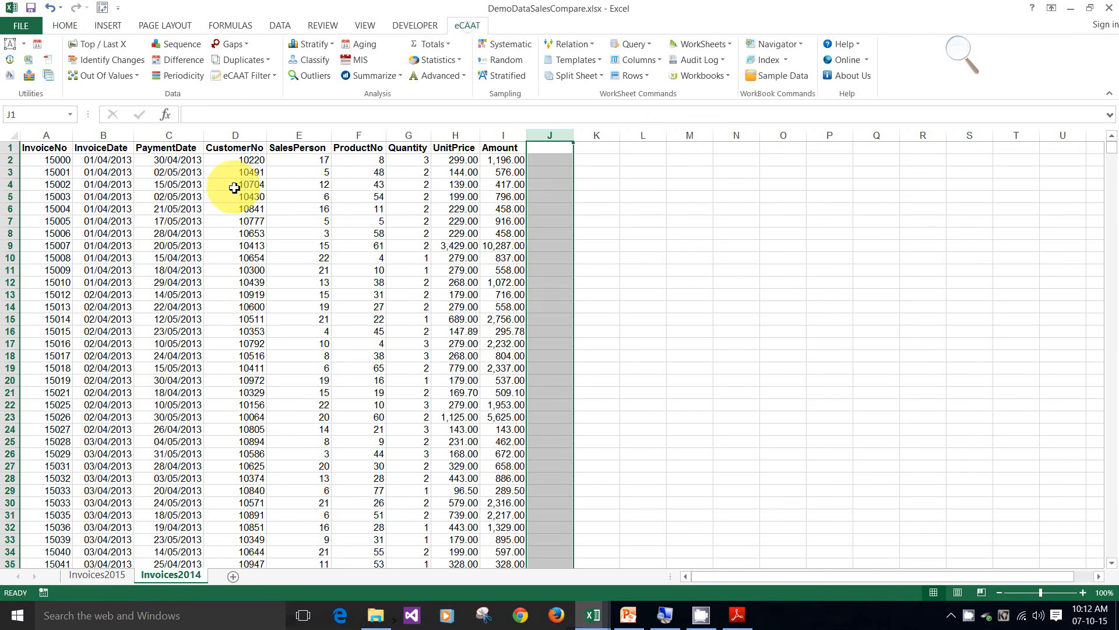
{"action": "left_click", "coordinate": [591, 45]}
{"action": "left_click", "coordinate": [591, 98]}
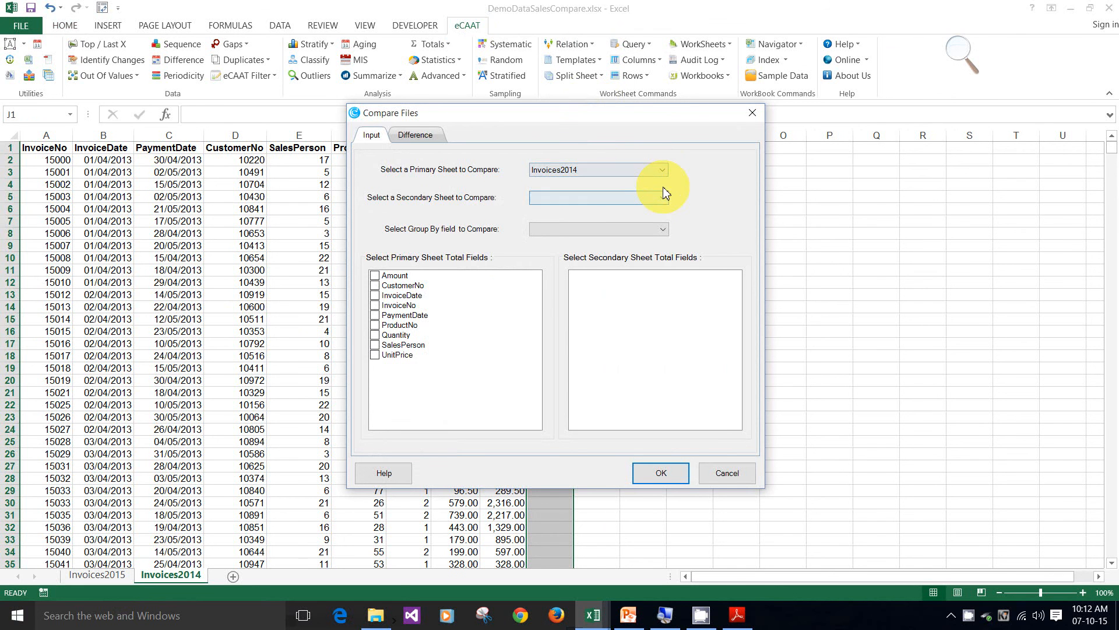
{"action": "left_click", "coordinate": [668, 205]}
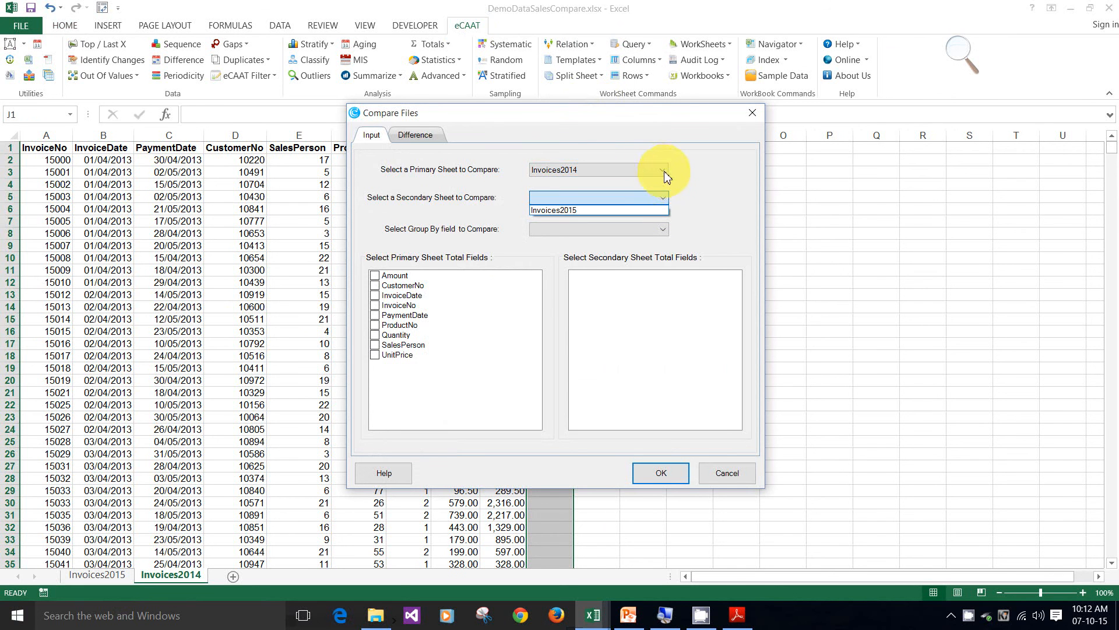
{"action": "left_click", "coordinate": [665, 172]}
{"action": "left_click", "coordinate": [664, 172]}
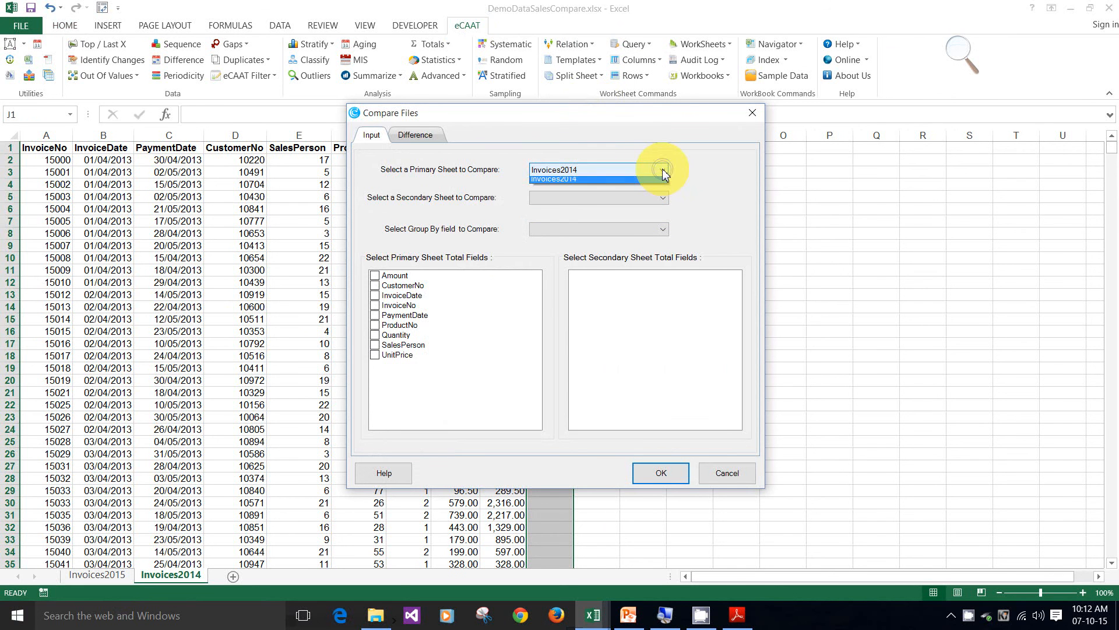
{"action": "left_click", "coordinate": [664, 199]}
{"action": "left_click", "coordinate": [663, 199]}
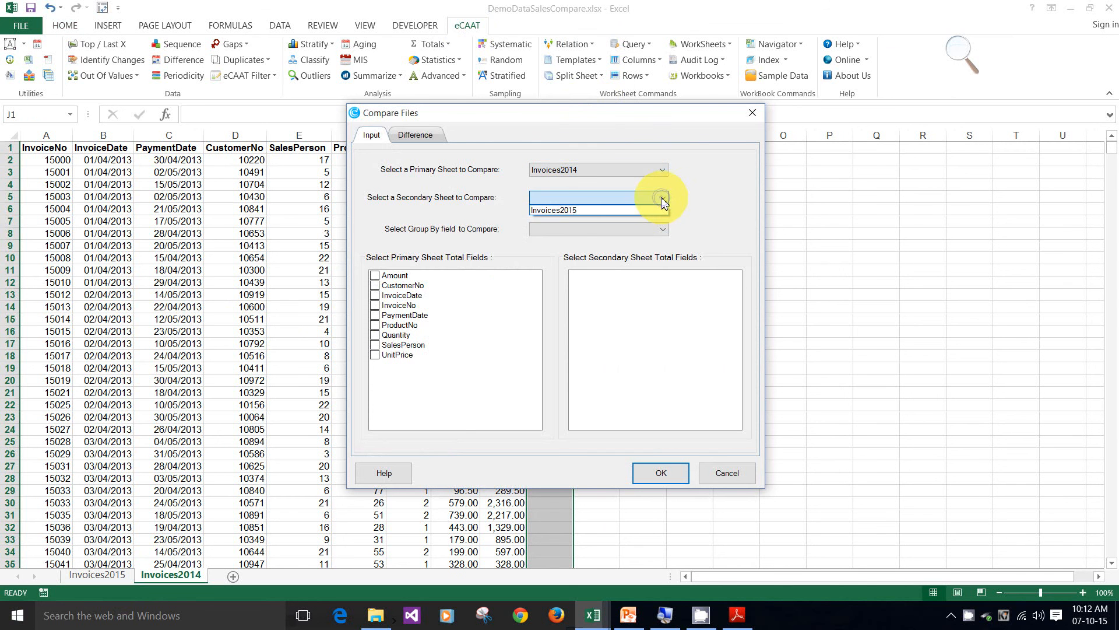
{"action": "left_click", "coordinate": [562, 211]}
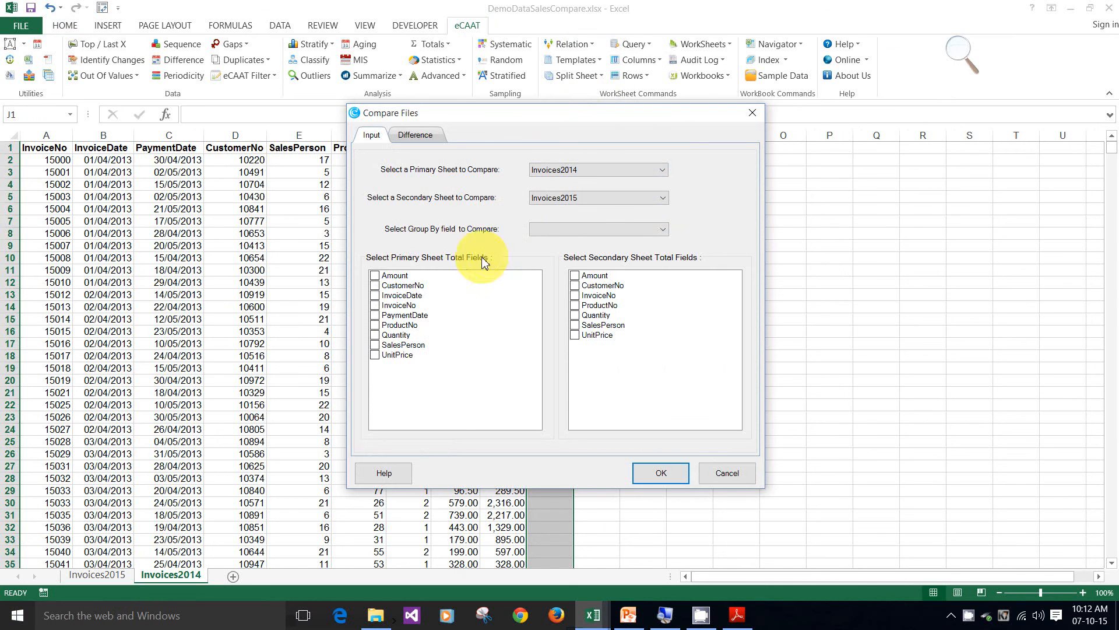
Choose Amount as the total field for both compared sheets and group the comparison by SalesPerson
{"action": "left_click", "coordinate": [389, 277]}
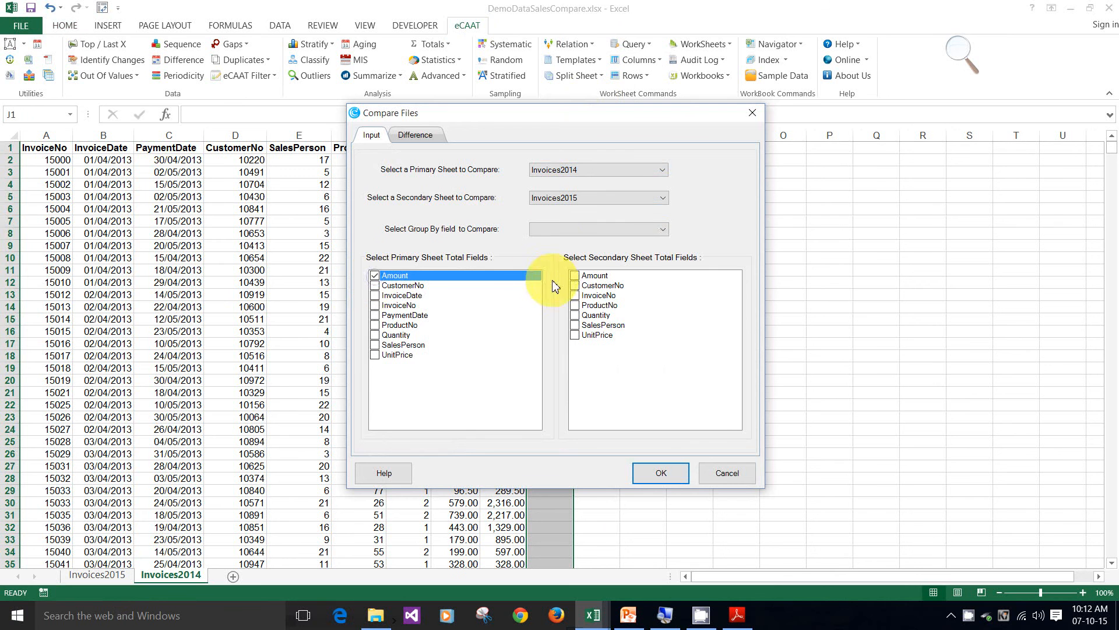
{"action": "left_click", "coordinate": [582, 277]}
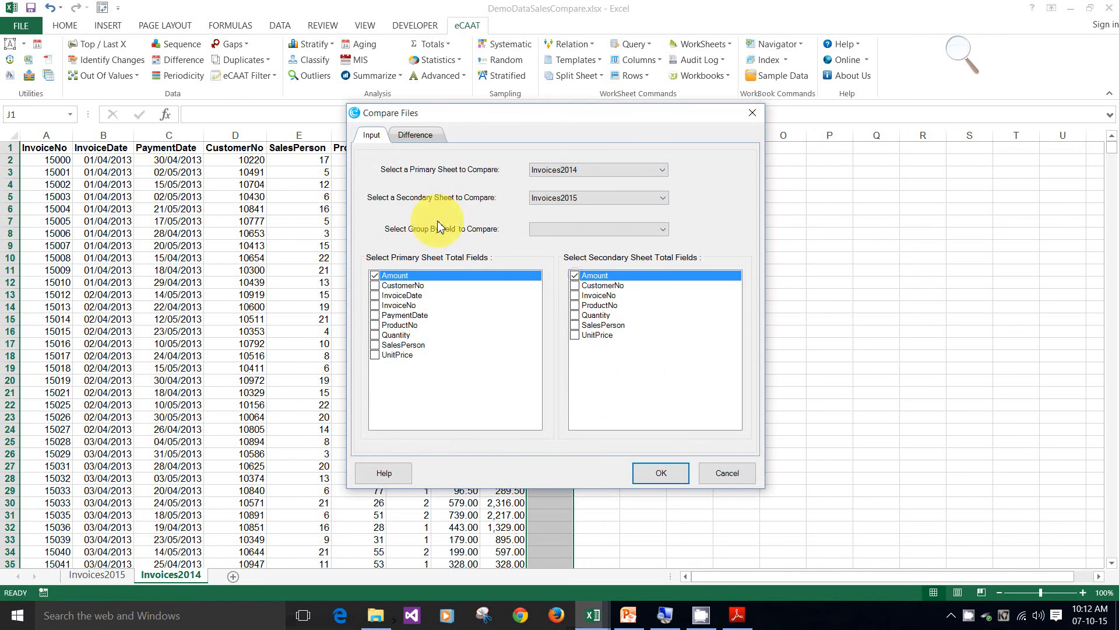
{"action": "left_click", "coordinate": [664, 231]}
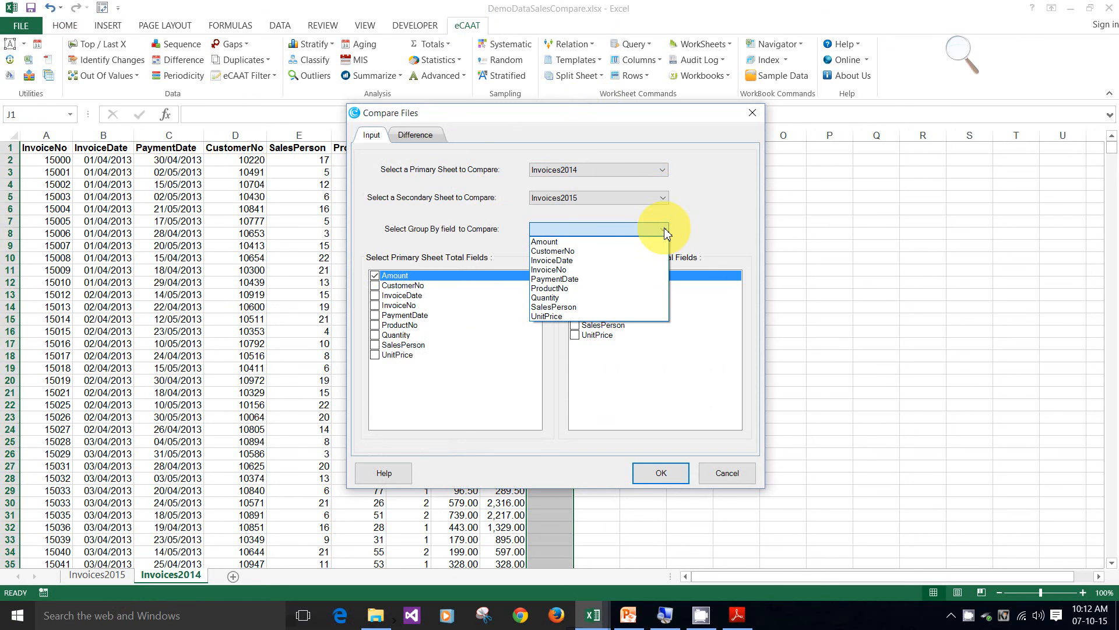
{"action": "left_click", "coordinate": [576, 241]}
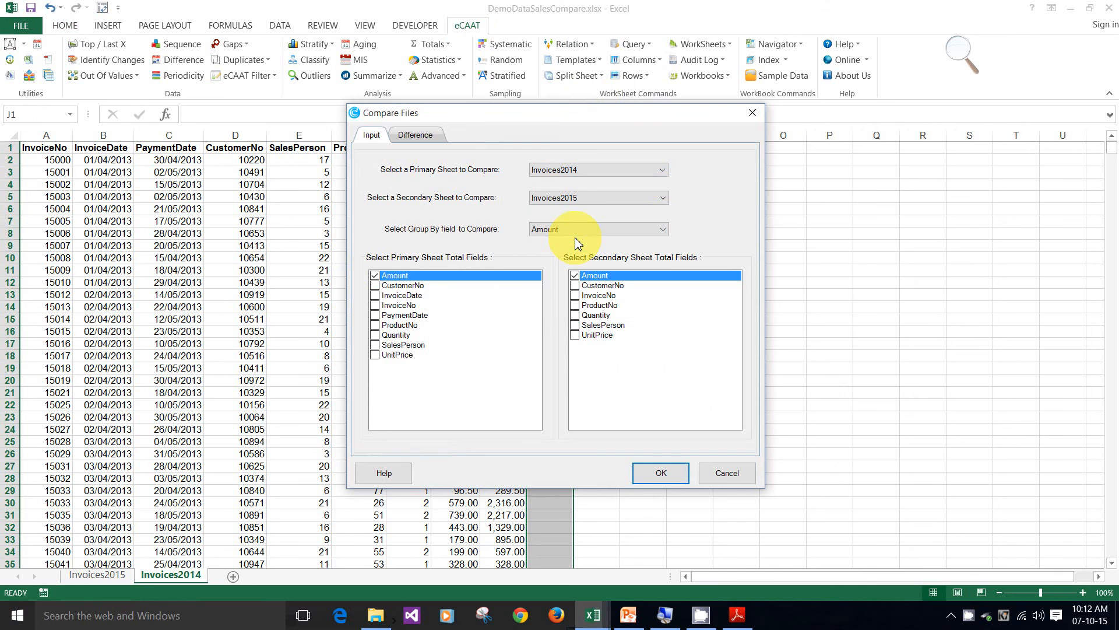
{"action": "left_click", "coordinate": [664, 231]}
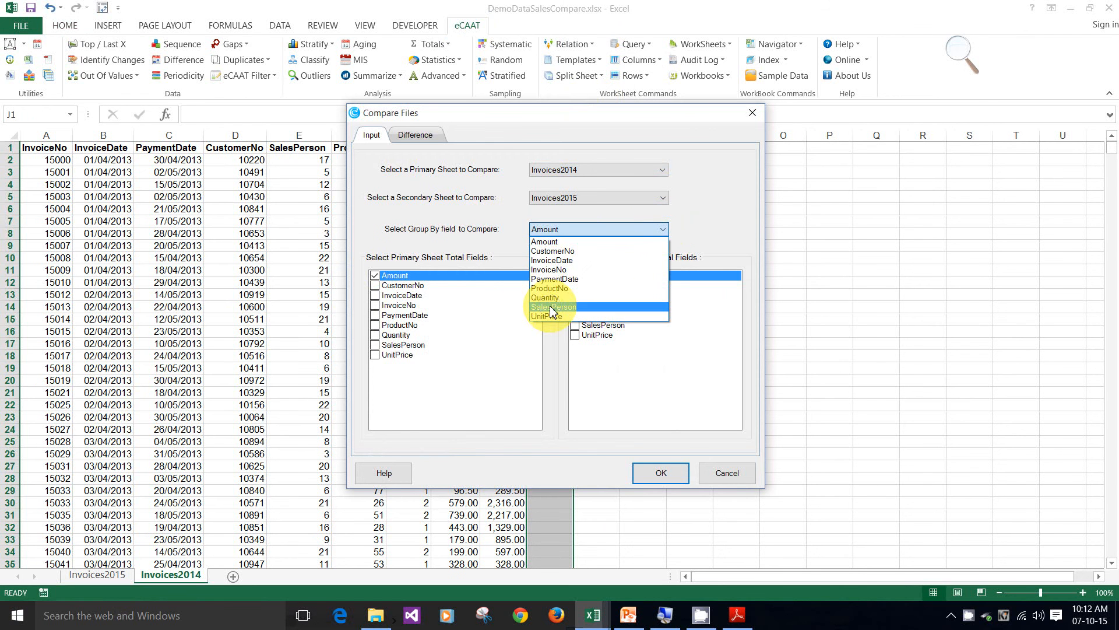
{"action": "left_click", "coordinate": [552, 307]}
Add an Amount-to-Amount difference between the primary and secondary sheets and run the file comparison
{"action": "left_click", "coordinate": [416, 136]}
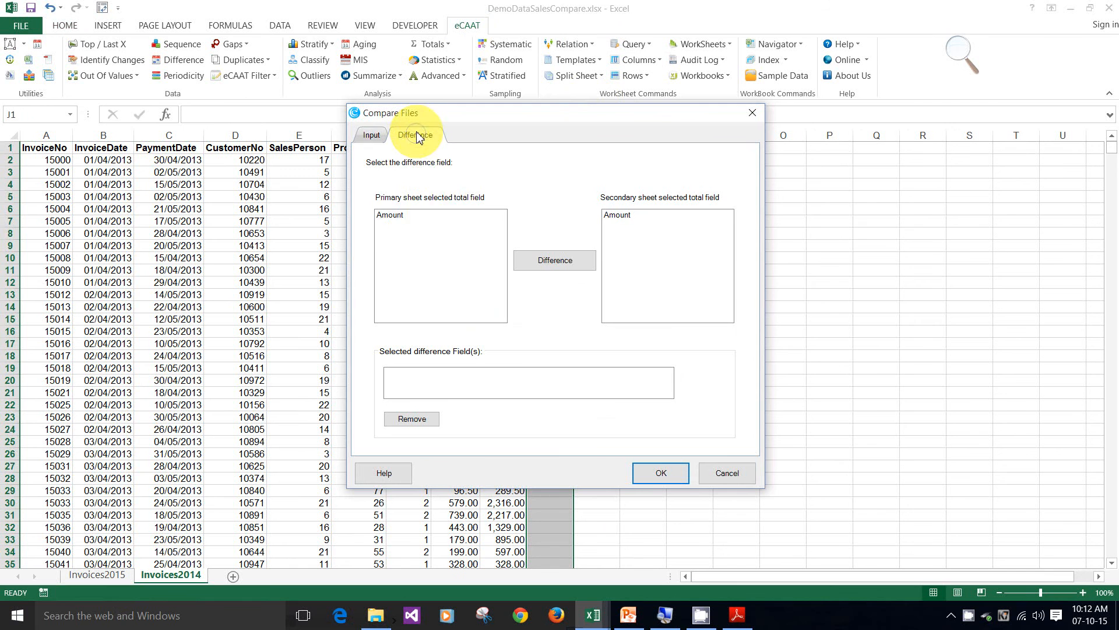
{"action": "left_click", "coordinate": [394, 221]}
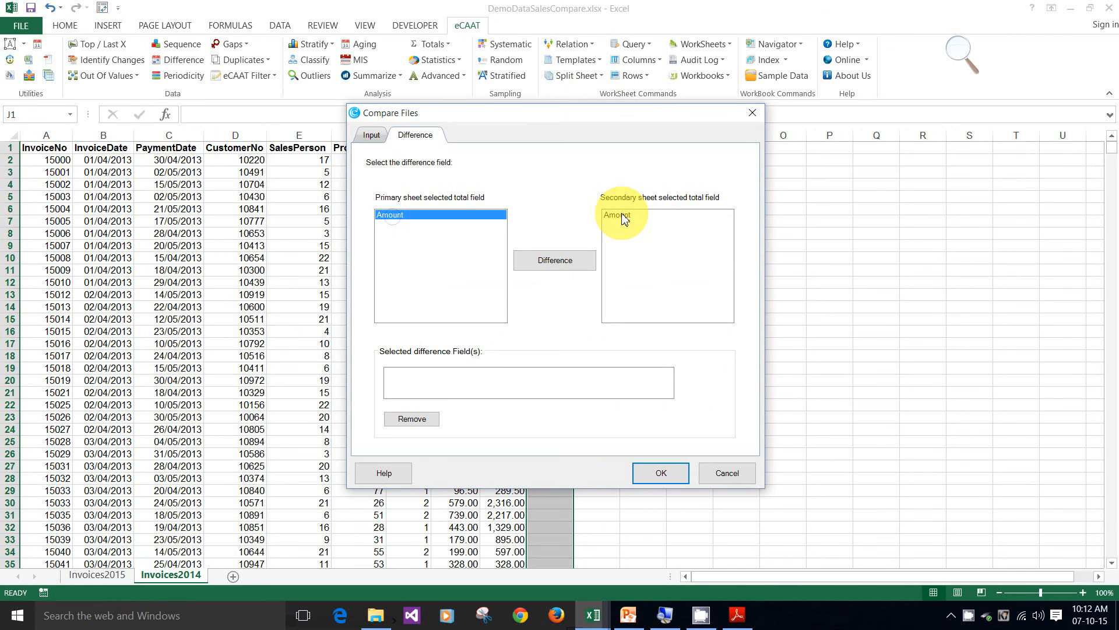
{"action": "left_click", "coordinate": [617, 215]}
{"action": "left_click", "coordinate": [570, 260]}
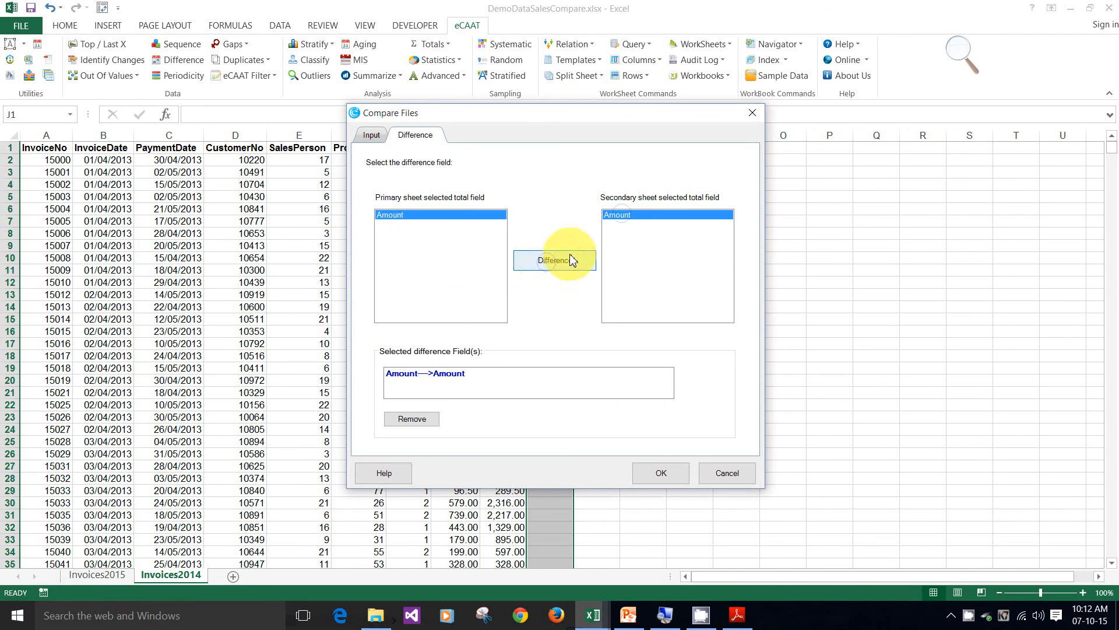
{"action": "left_click", "coordinate": [668, 477]}
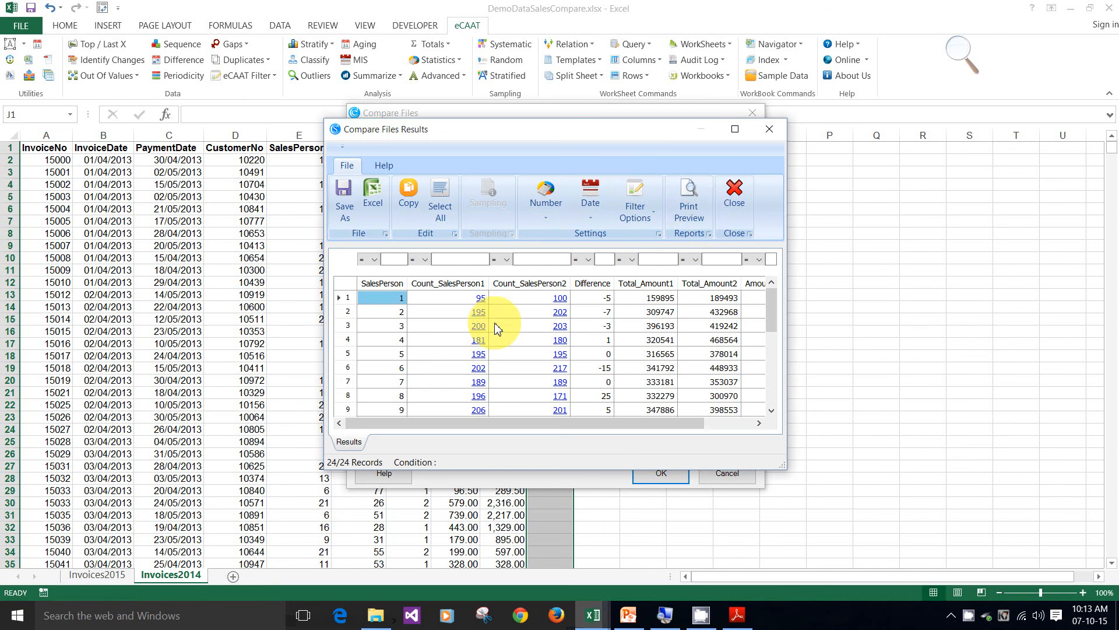
Review the full Compare Files results by salesperson in an enlarged window, then close them
{"action": "left_click", "coordinate": [735, 129]}
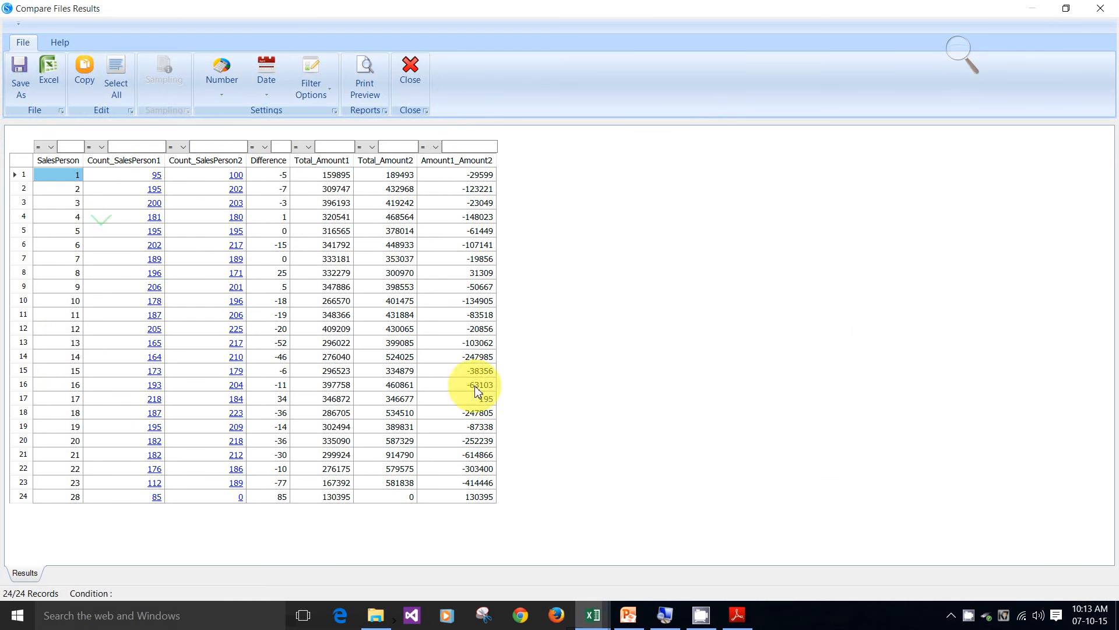
{"action": "left_click", "coordinate": [411, 87]}
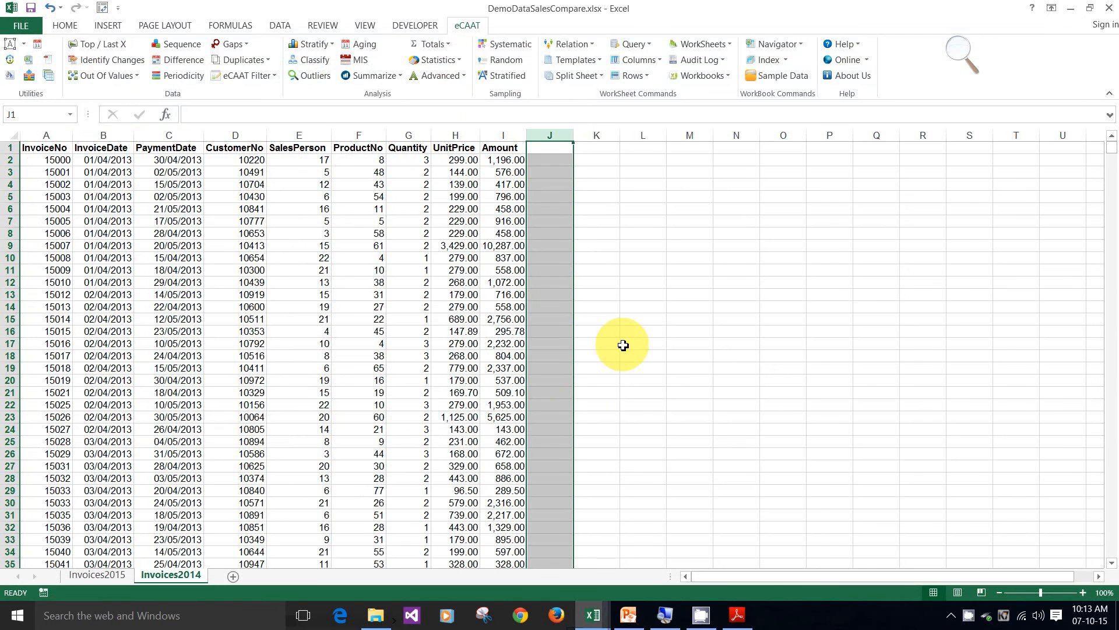
{"action": "left_click", "coordinate": [646, 293]}
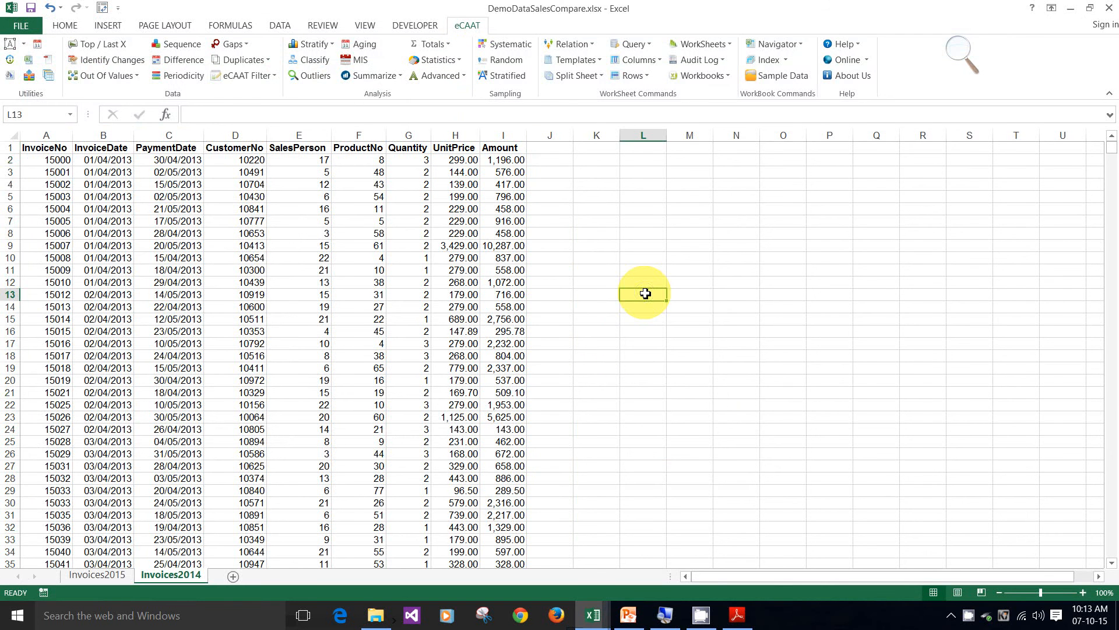
{"action": "left_click", "coordinate": [593, 47]}
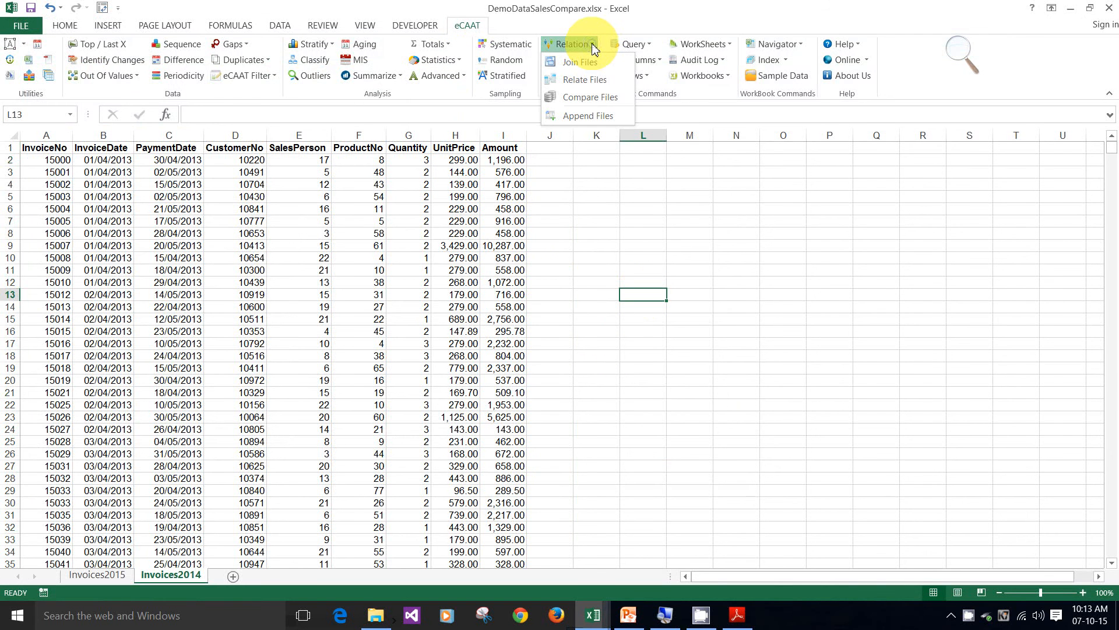
{"action": "left_click", "coordinate": [592, 45]}
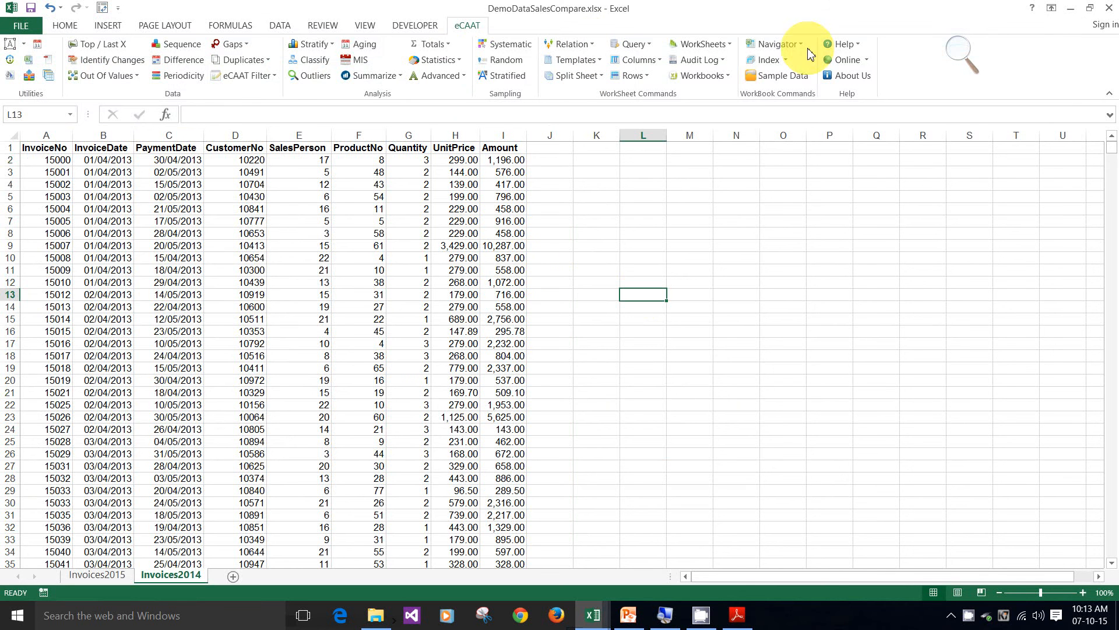
{"action": "left_click", "coordinate": [408, 232]}
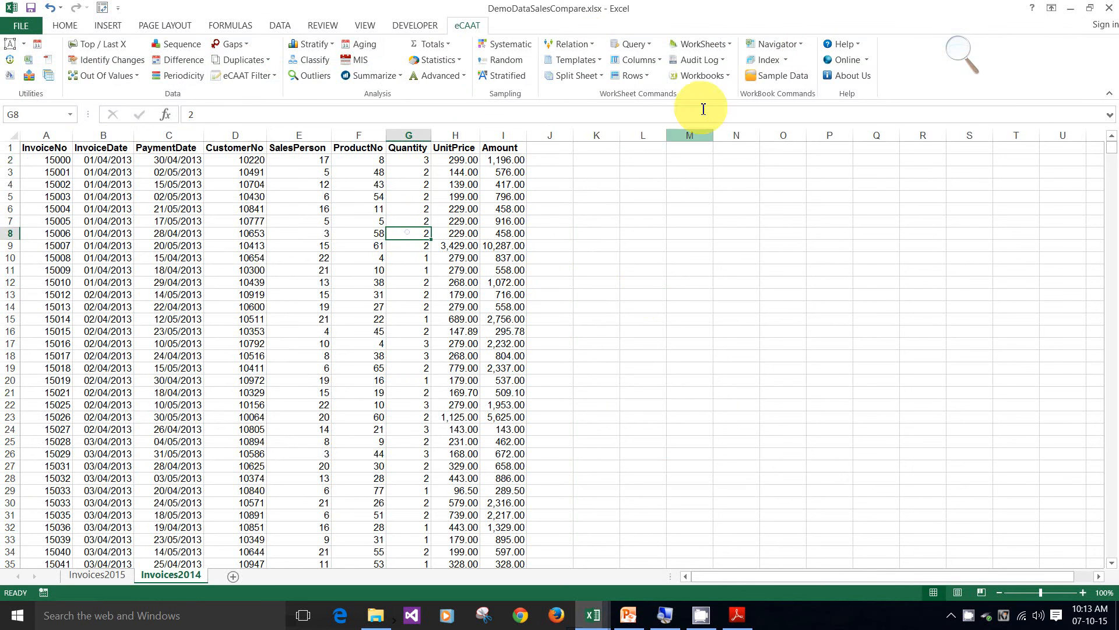
Check the Audit Log's organization details, then look at the Organization Creation form and close it without entering anything
{"action": "left_click", "coordinate": [724, 61]}
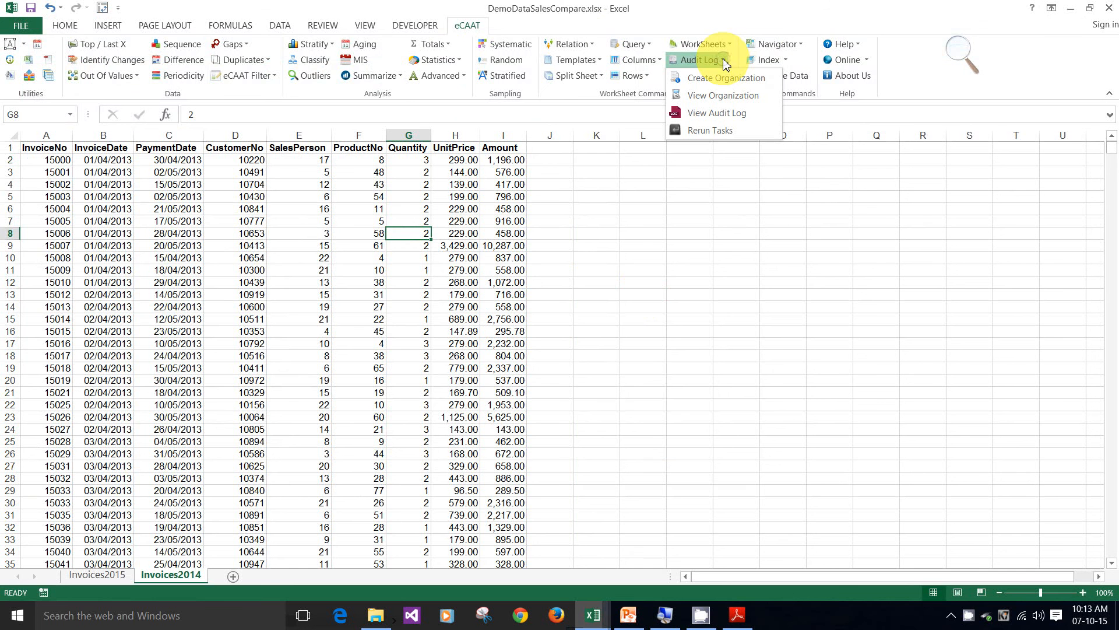
{"action": "left_click", "coordinate": [718, 96]}
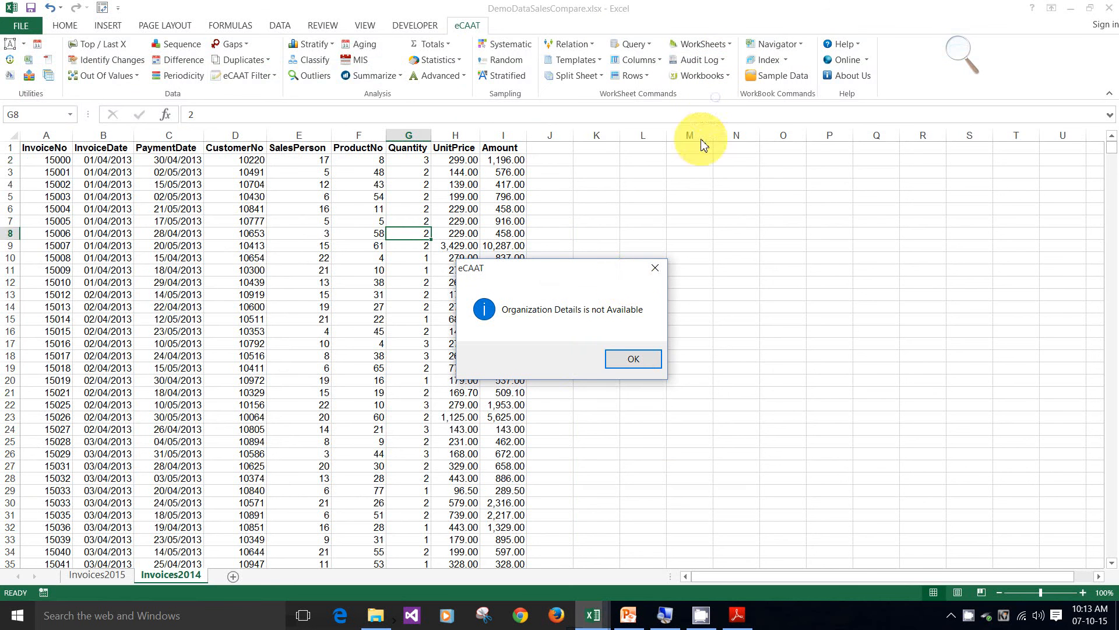
{"action": "left_click", "coordinate": [619, 366]}
{"action": "left_click", "coordinate": [717, 60]}
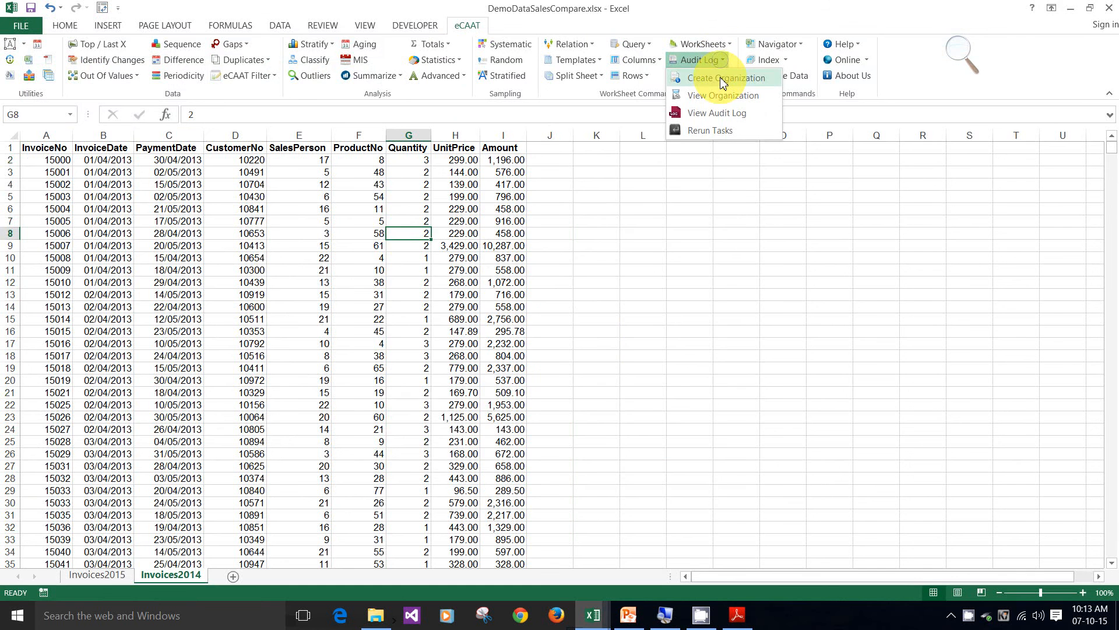
{"action": "left_click", "coordinate": [723, 79]}
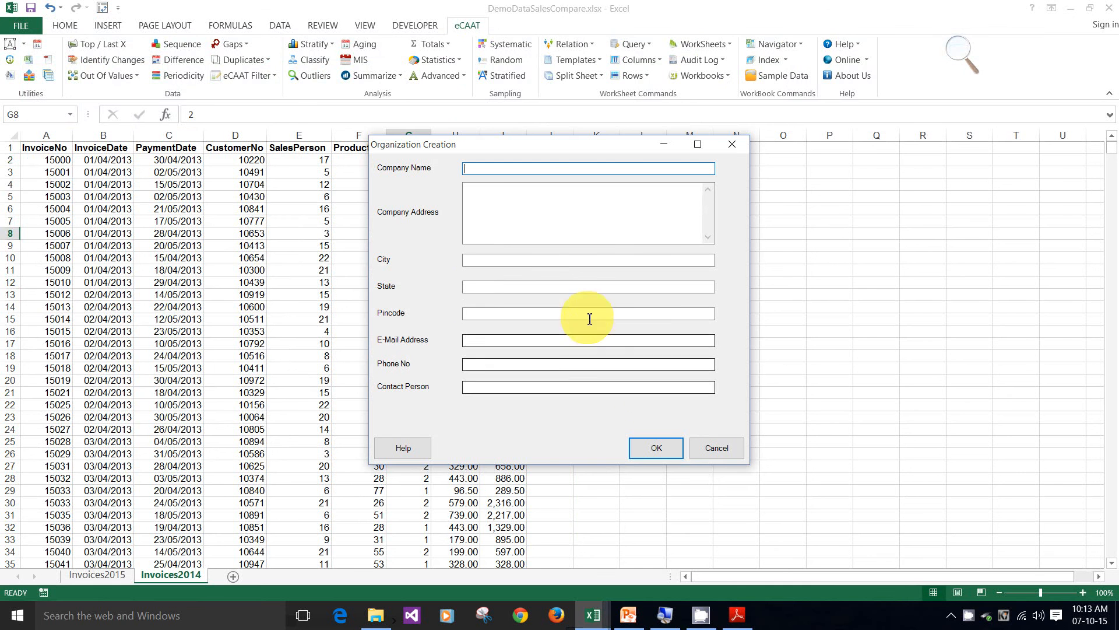
{"action": "left_click", "coordinate": [716, 447]}
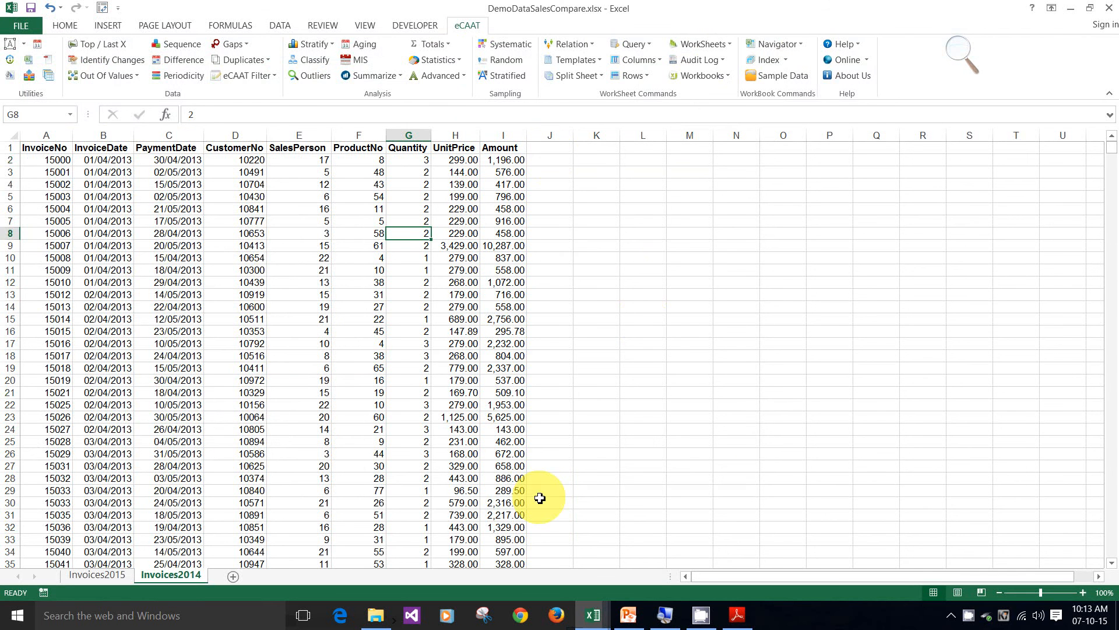
{"action": "left_click", "coordinate": [531, 319]}
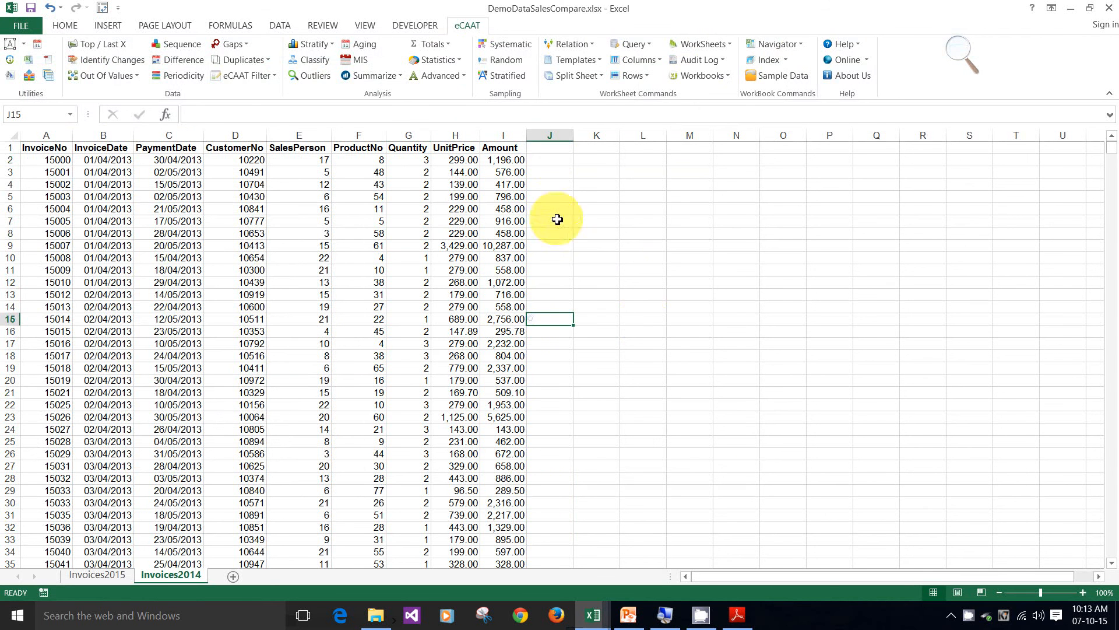
Switch to the eCAAT_Sample_Data.xlsx workbook with its SalesTrans sheet
{"action": "left_click", "coordinate": [601, 65]}
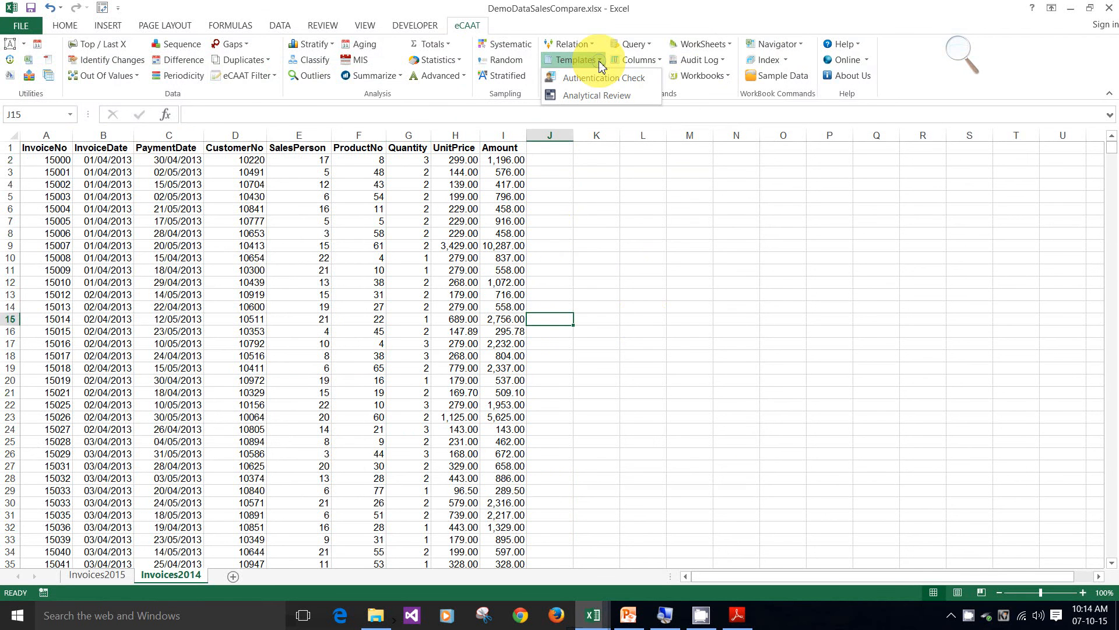
{"action": "left_click", "coordinate": [682, 371]}
{"action": "left_click", "coordinate": [590, 618]}
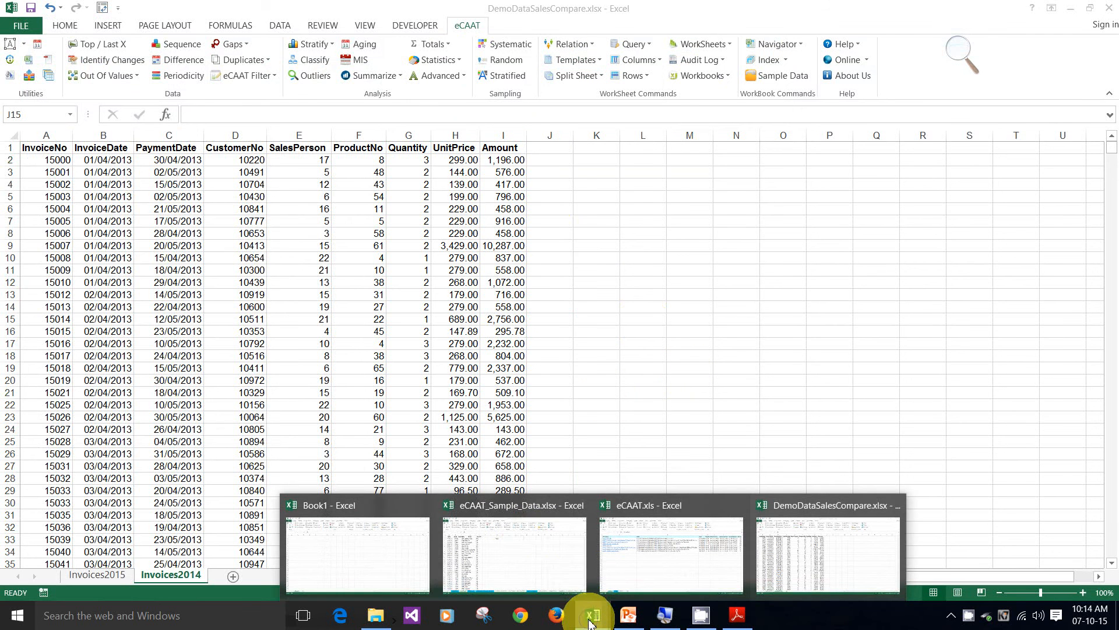
{"action": "left_click", "coordinate": [525, 542]}
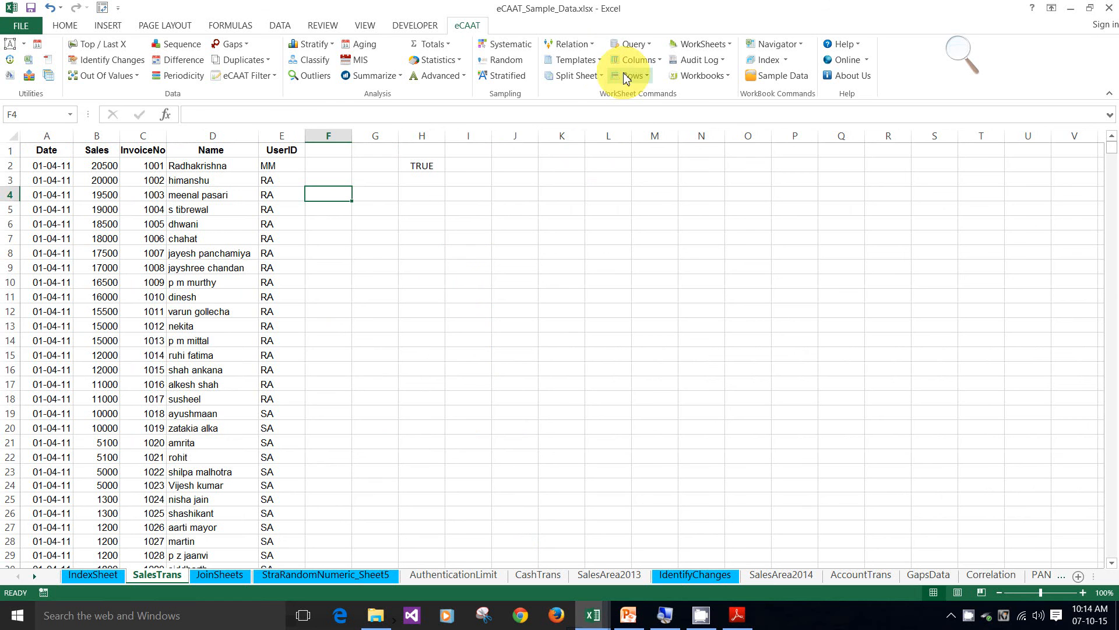
{"action": "left_click", "coordinate": [576, 60]}
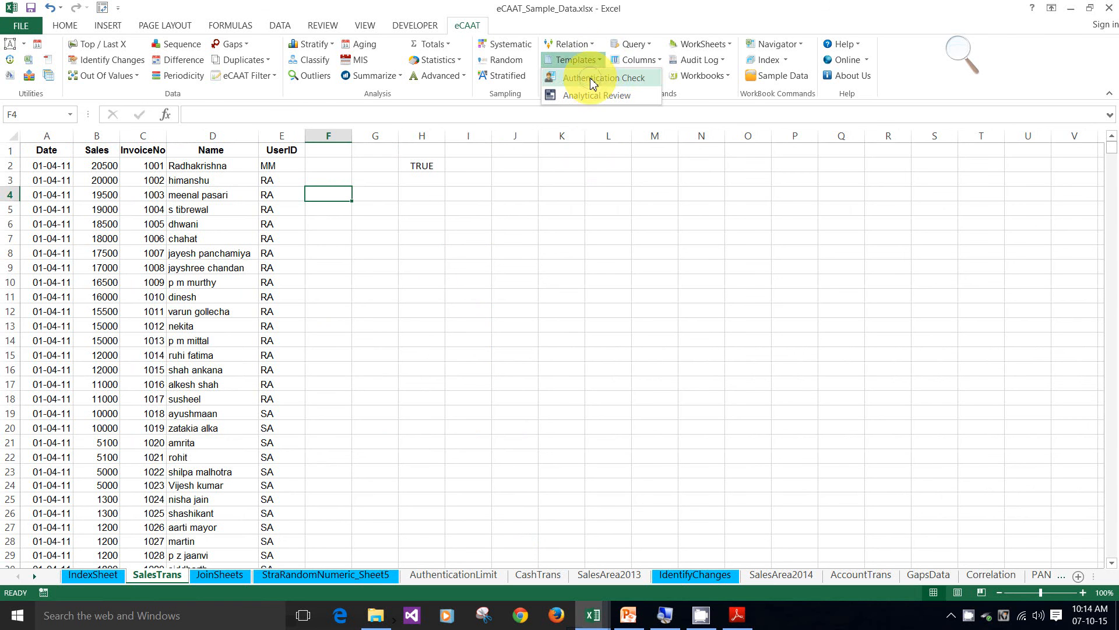
{"action": "left_click", "coordinate": [592, 79]}
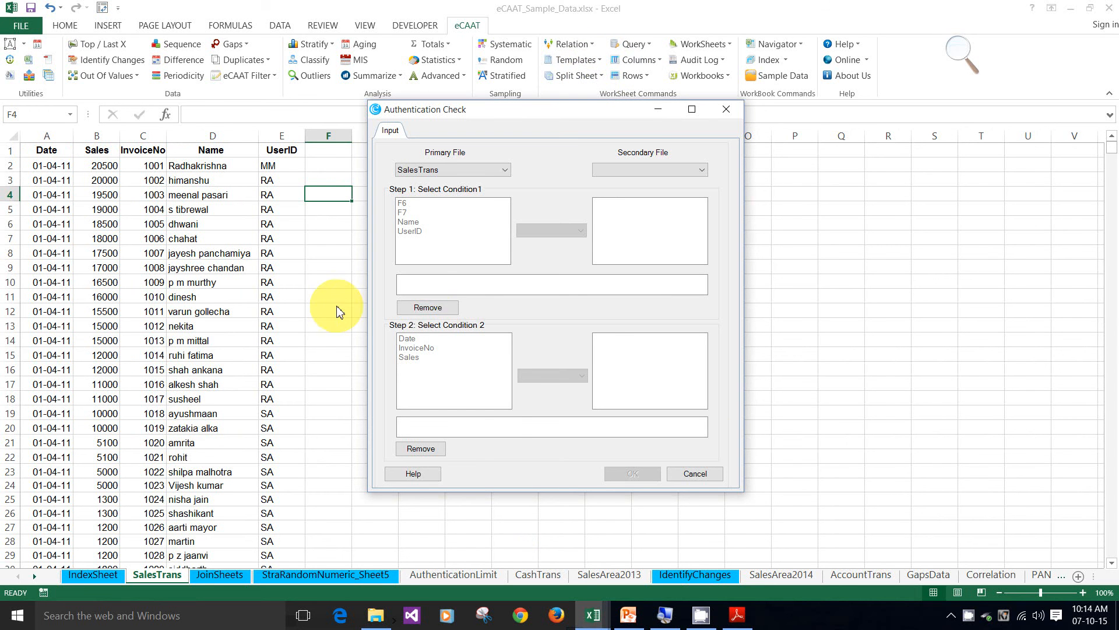
{"action": "left_click", "coordinate": [695, 473]}
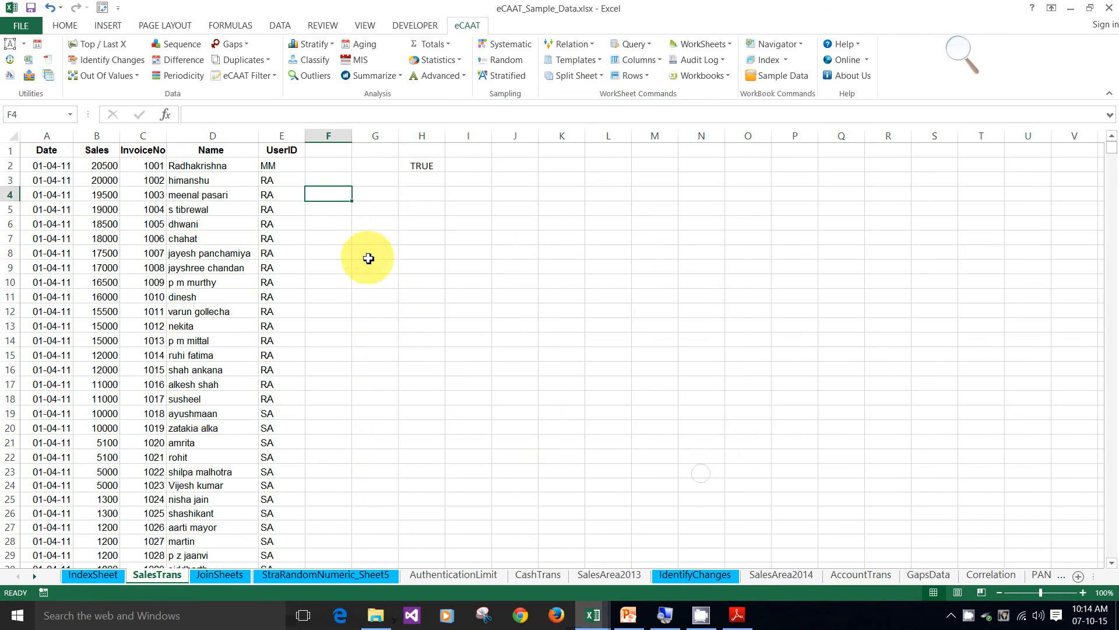
Delete columns F through H beside the data on the SalesTrans sheet
{"action": "left_click", "coordinate": [364, 238]}
{"action": "left_click_drag", "start_coordinate": [345, 137], "coordinate": [437, 140]}
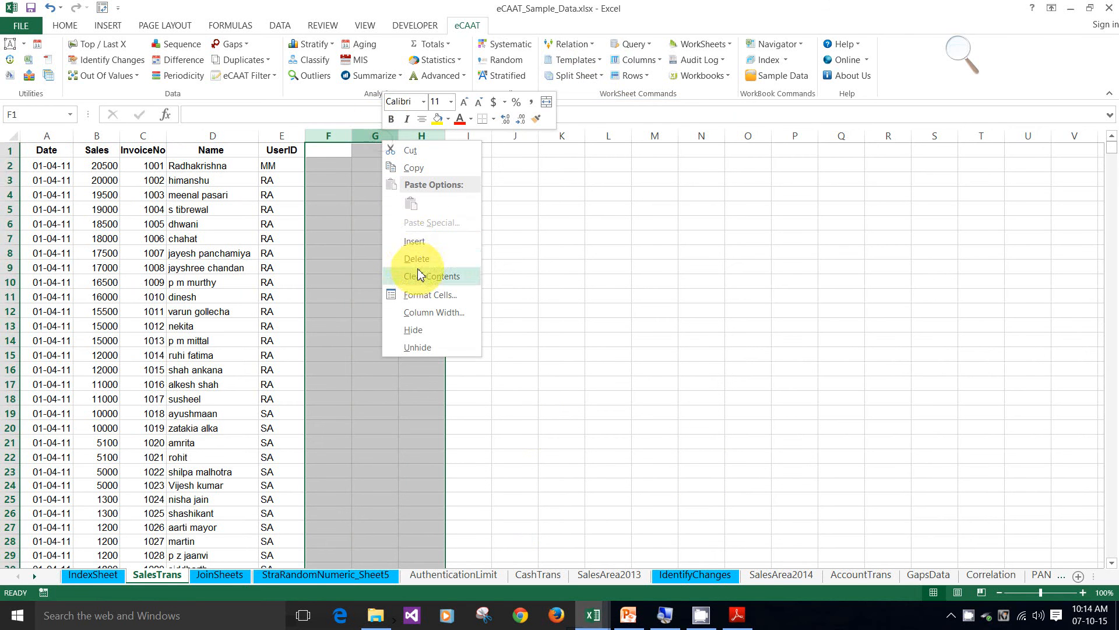
{"action": "left_click", "coordinate": [419, 267]}
{"action": "left_click", "coordinate": [342, 271]}
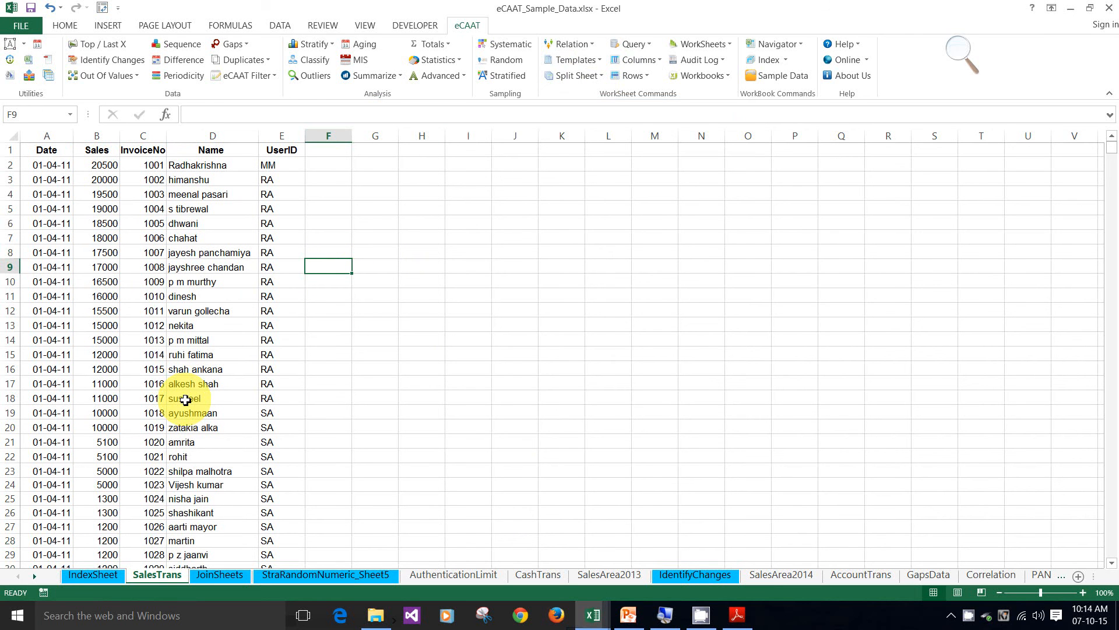
Examine the SalesTrans records and the user limits on the AuthenticationLimit sheet, then return to SalesTrans
{"action": "left_click", "coordinate": [184, 354]}
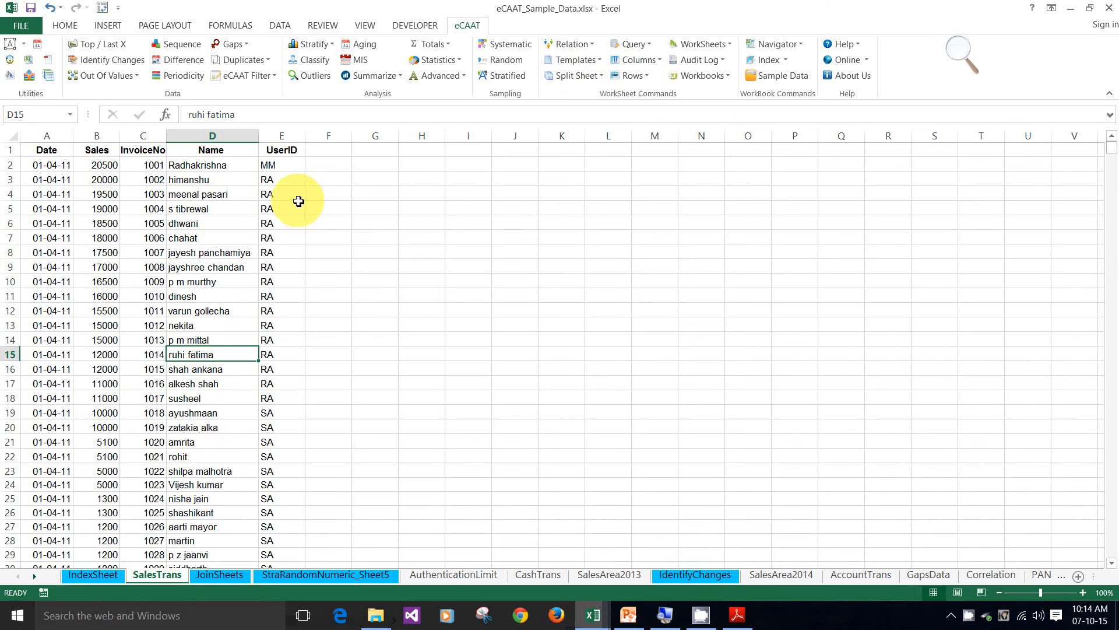
{"action": "left_click", "coordinate": [466, 574]}
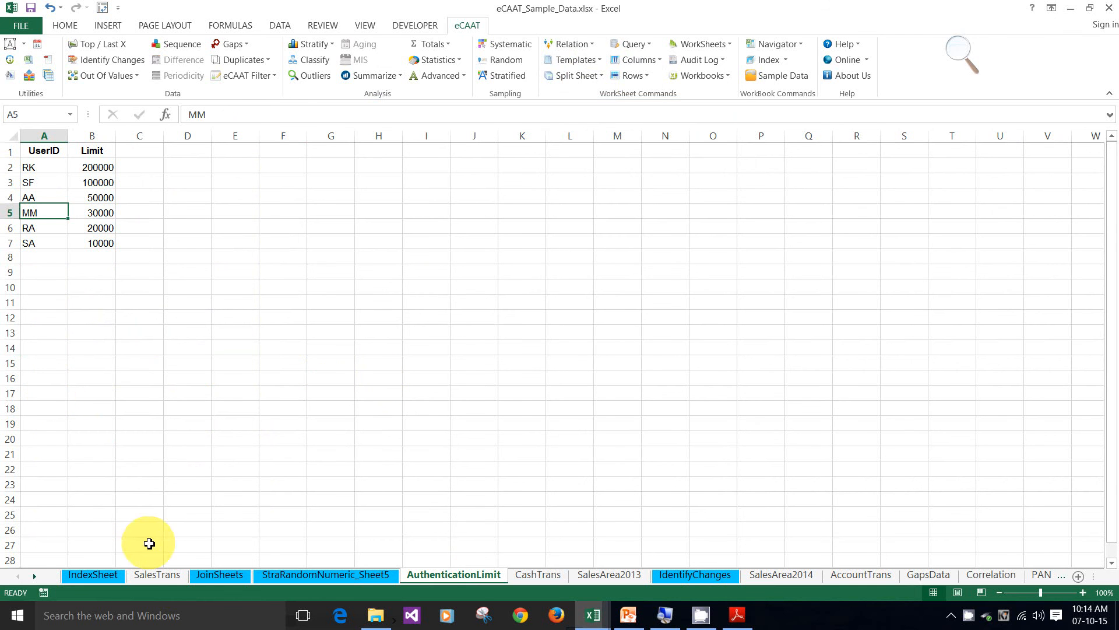
{"action": "left_click", "coordinate": [155, 573]}
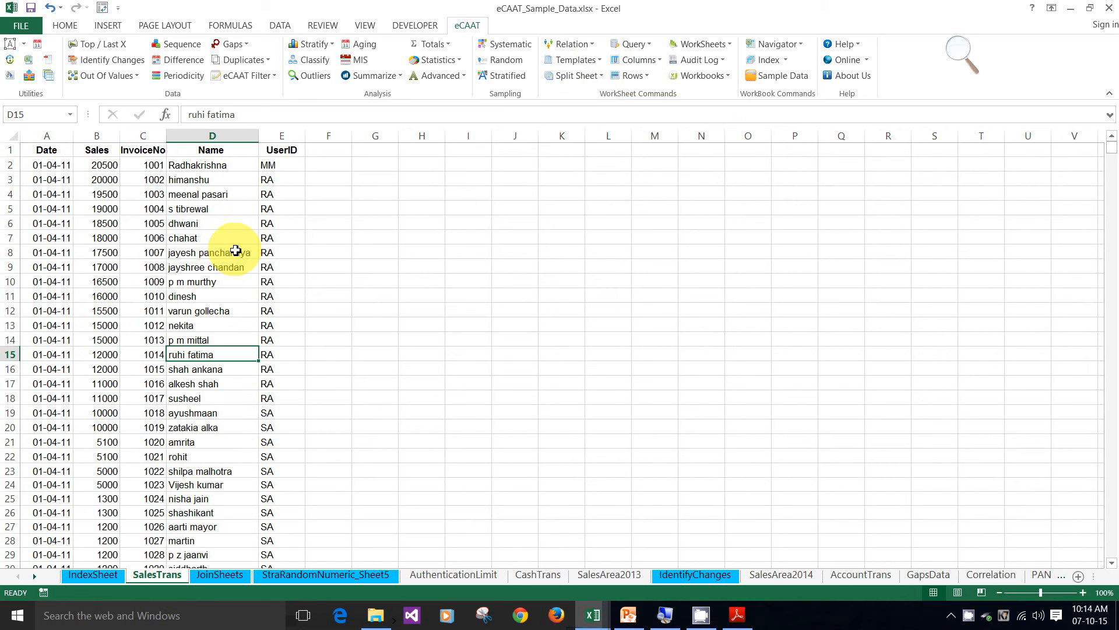
{"action": "left_click", "coordinate": [602, 61]}
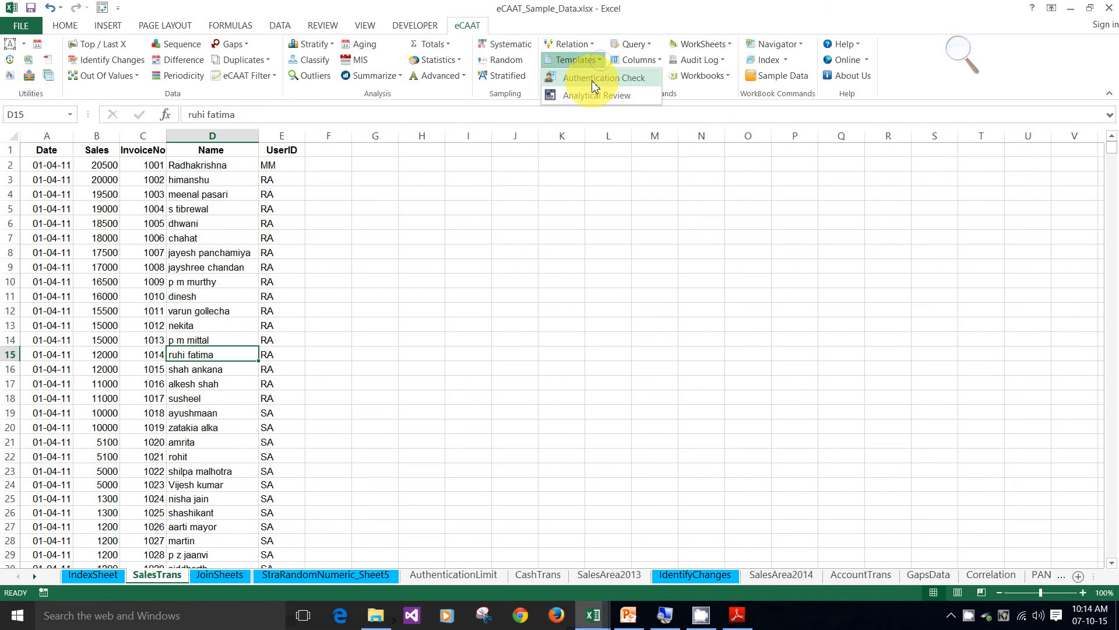
{"action": "left_click", "coordinate": [587, 80]}
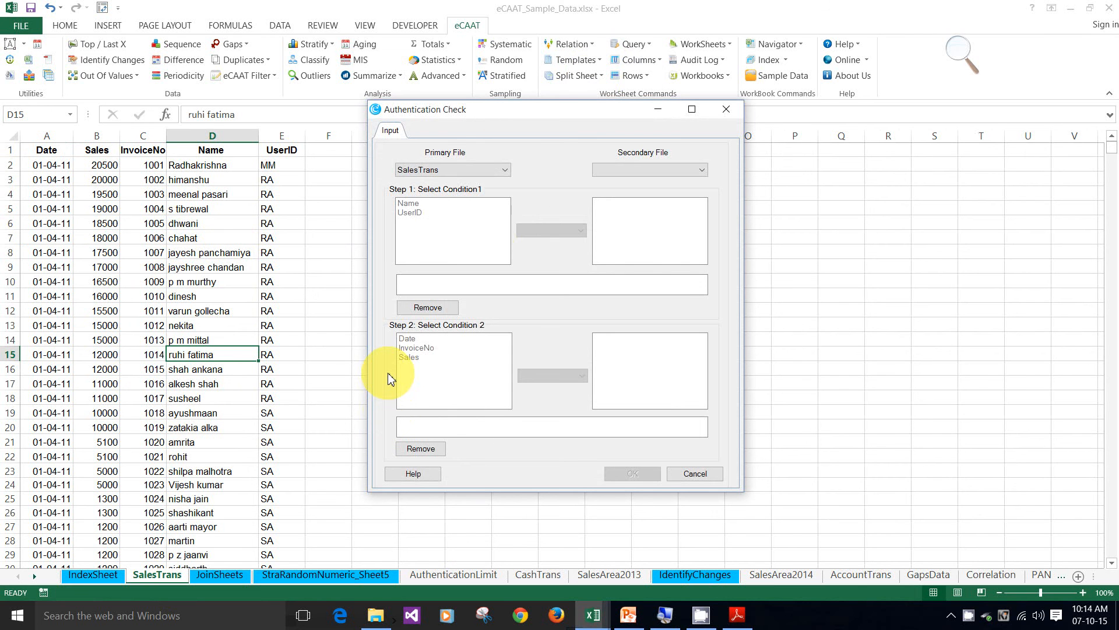
{"action": "left_click", "coordinate": [706, 478]}
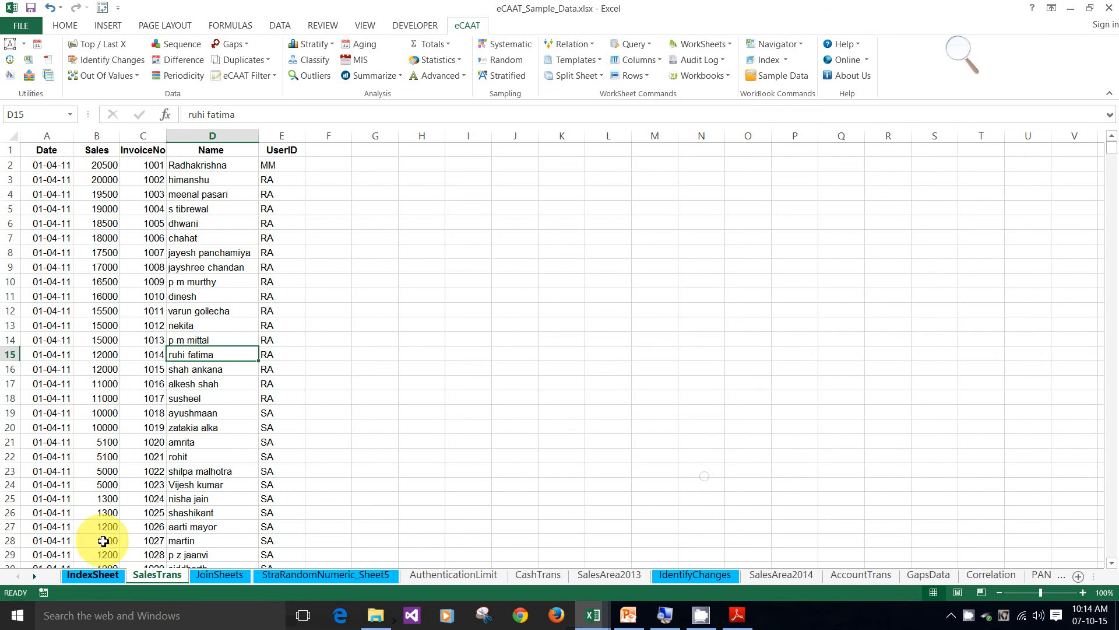
{"action": "left_click", "coordinate": [170, 292]}
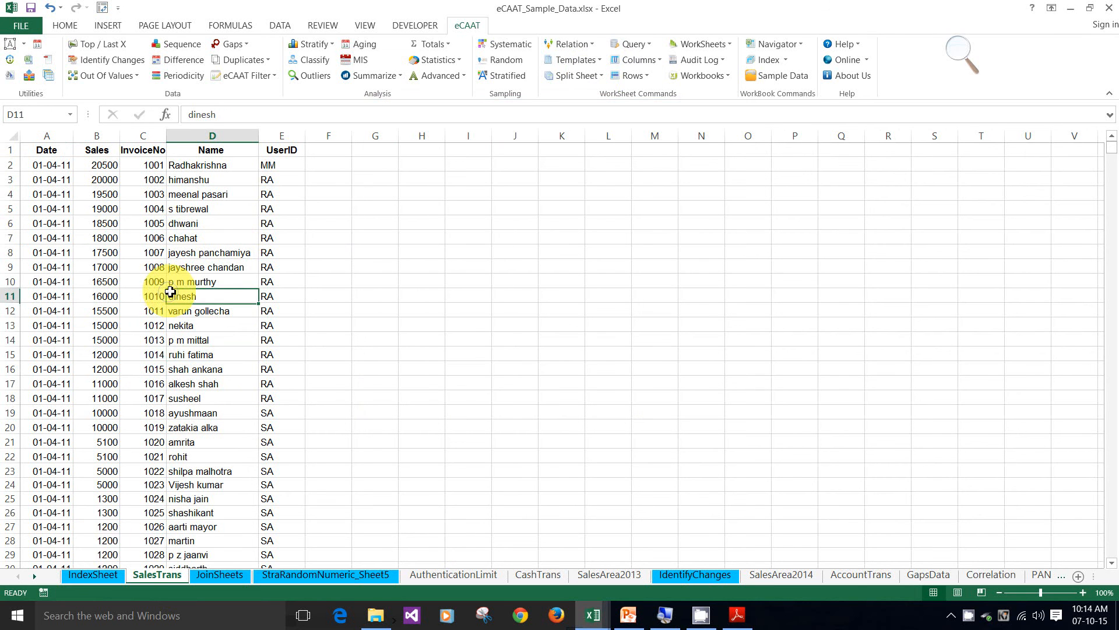
Recheck the limits on the AuthenticationLimit sheet, then set up an Authentication Check with SalesTrans as primary file and AuthenticationLimit as secondary file
{"action": "left_click", "coordinate": [435, 572]}
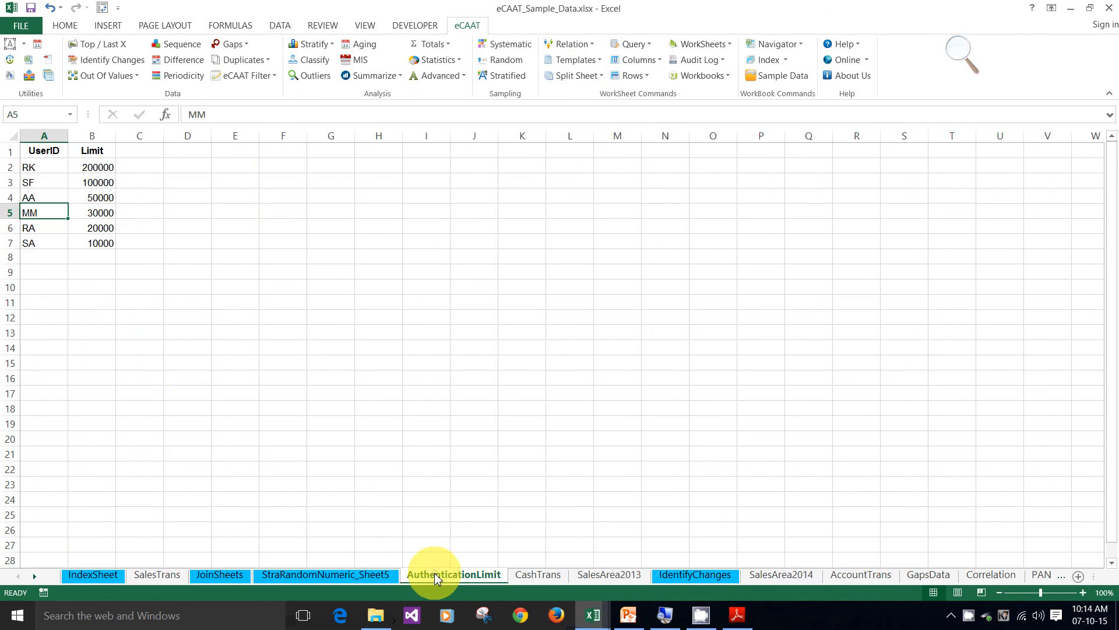
{"action": "left_click", "coordinate": [154, 574]}
{"action": "left_click", "coordinate": [573, 59]}
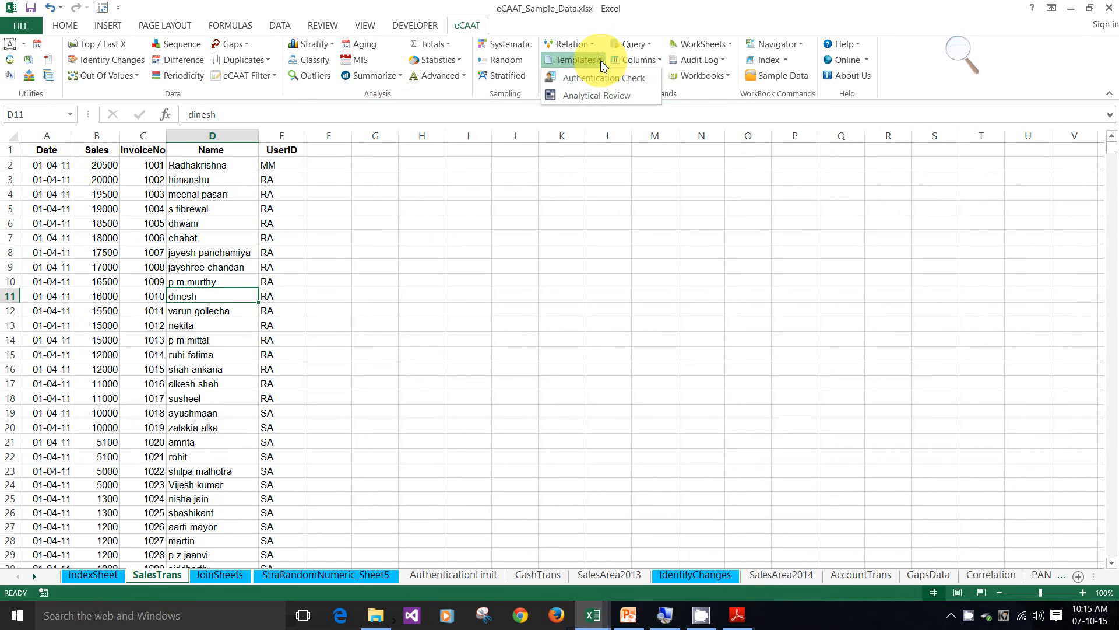
{"action": "left_click", "coordinate": [596, 81]}
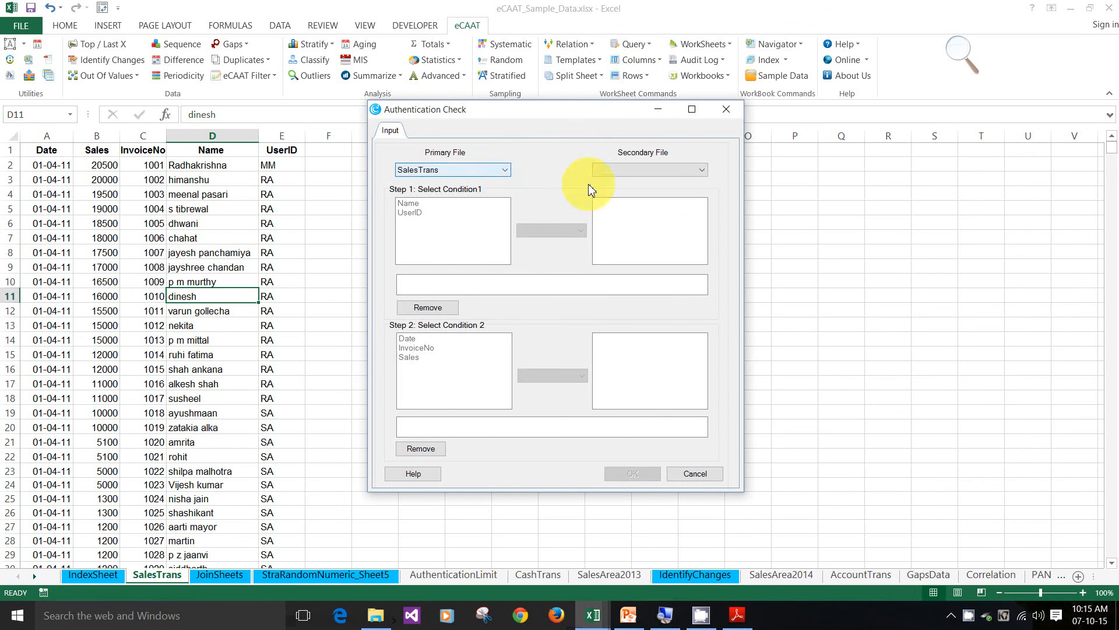
{"action": "left_click", "coordinate": [702, 170]}
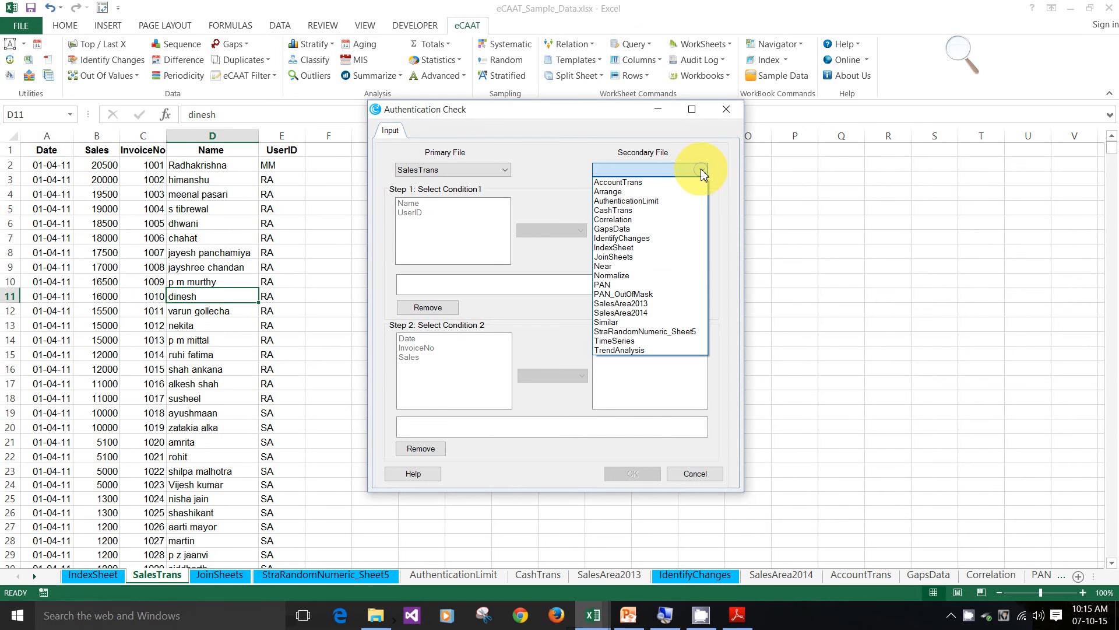
{"action": "left_click", "coordinate": [666, 201]}
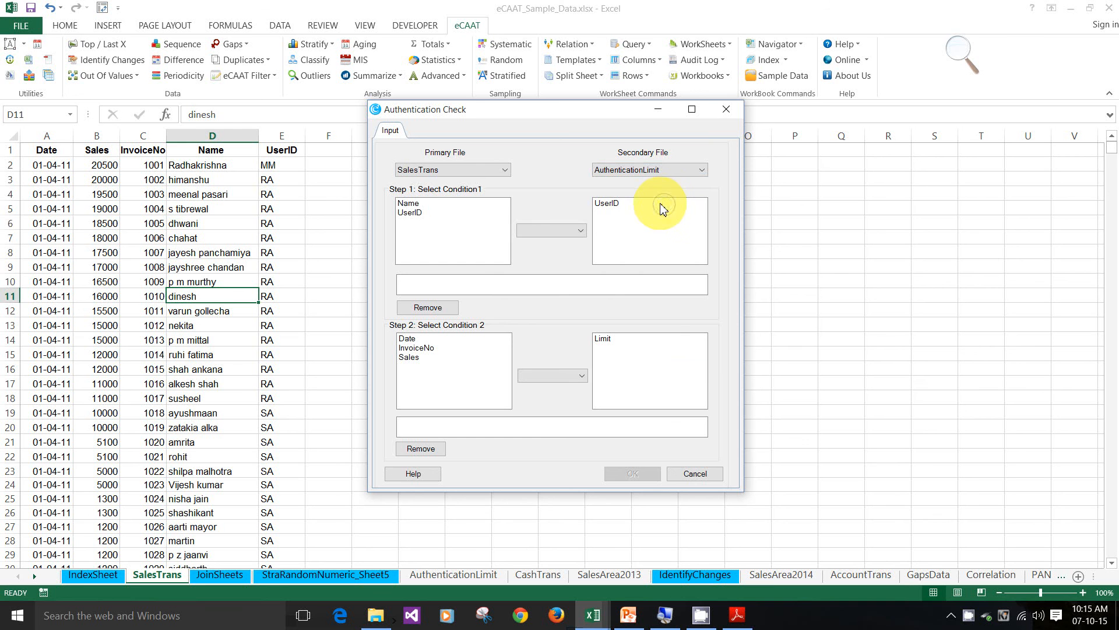
Define condition 1 of the Authentication Check as SalesTrans UserID Equals AuthenticationLimit UserID
{"action": "left_click", "coordinate": [410, 212]}
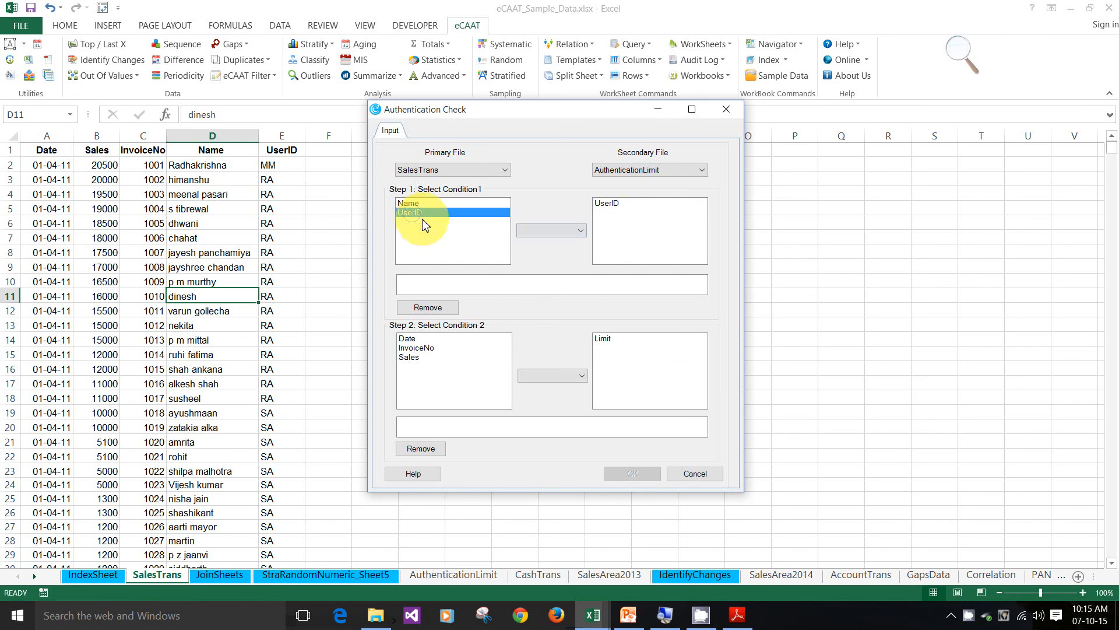
{"action": "left_click", "coordinate": [615, 205]}
{"action": "left_click", "coordinate": [581, 235]}
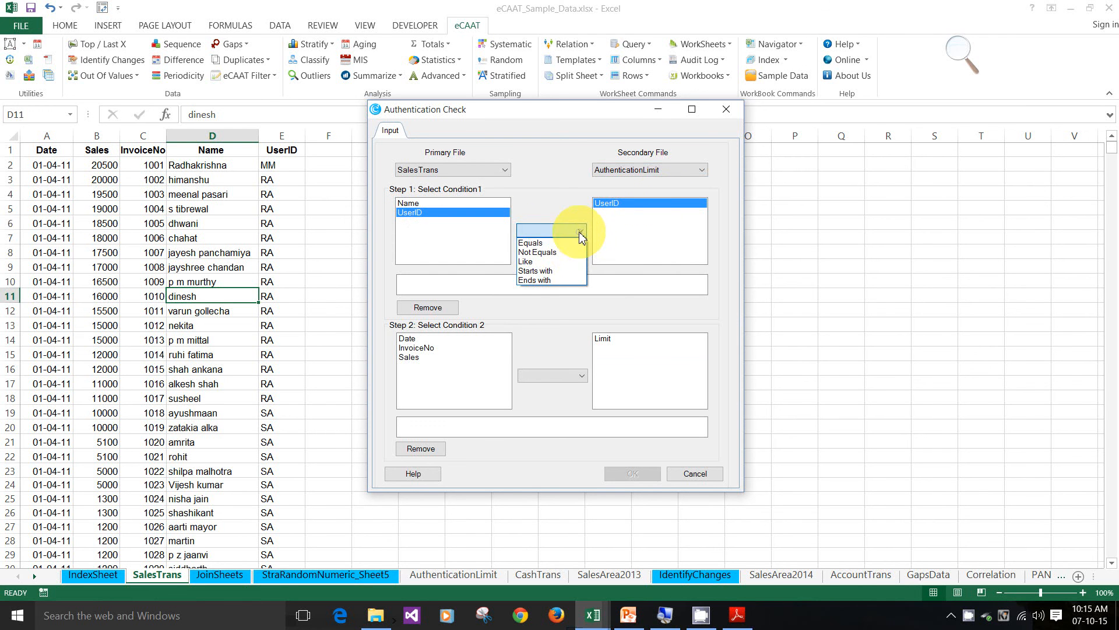
{"action": "left_click", "coordinate": [569, 243]}
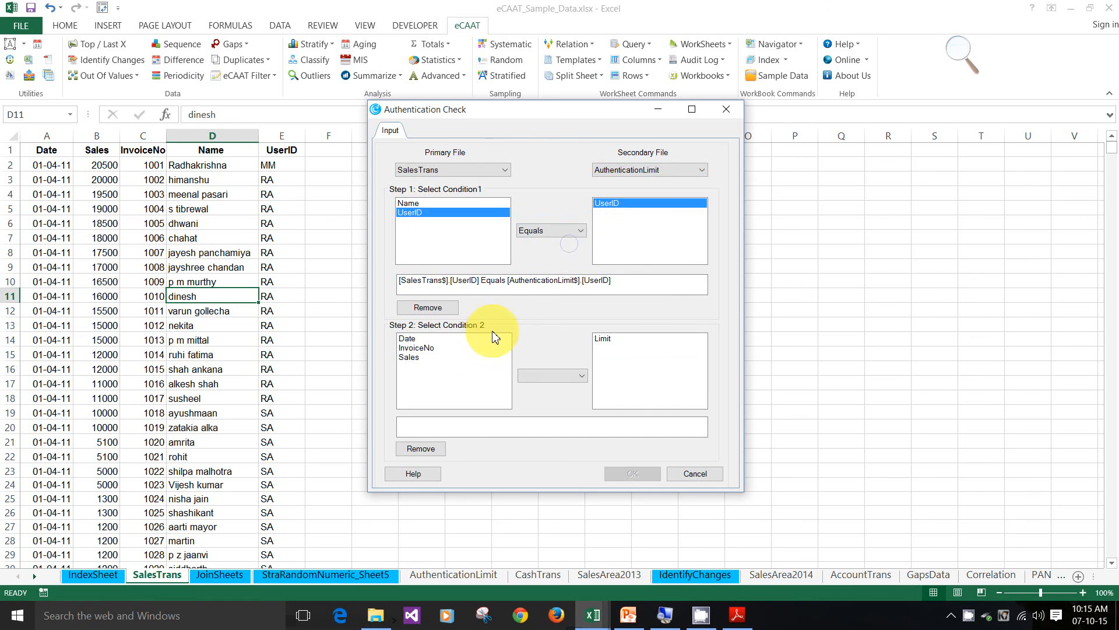
Define condition 2 of the Authentication Check as SalesTrans Sales > AuthenticationLimit Limit
{"action": "left_click", "coordinate": [418, 358]}
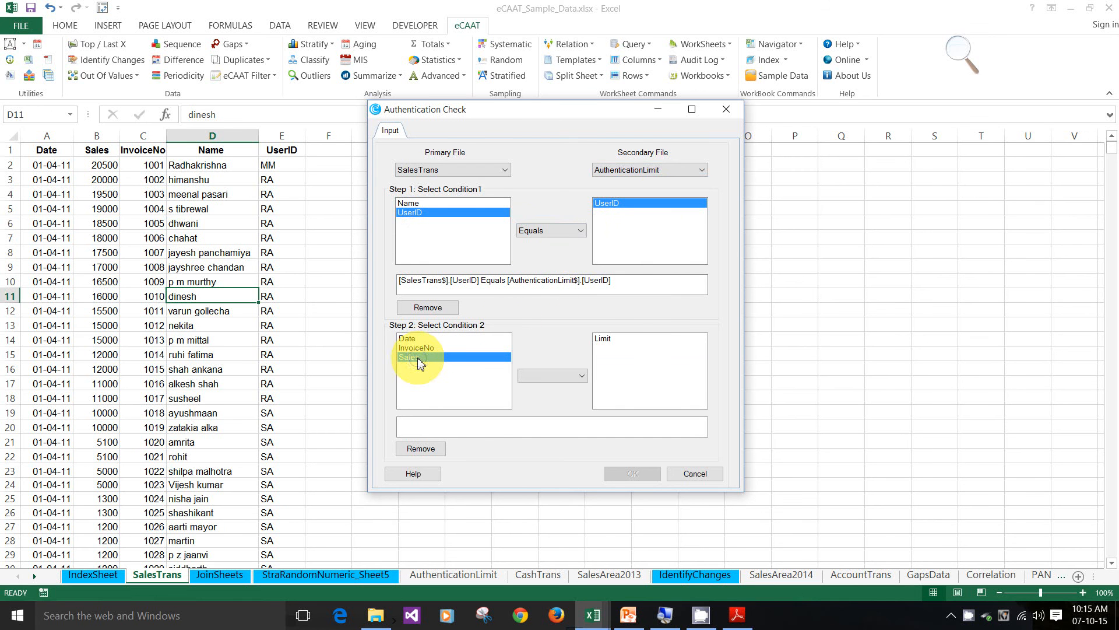
{"action": "left_click", "coordinate": [604, 342]}
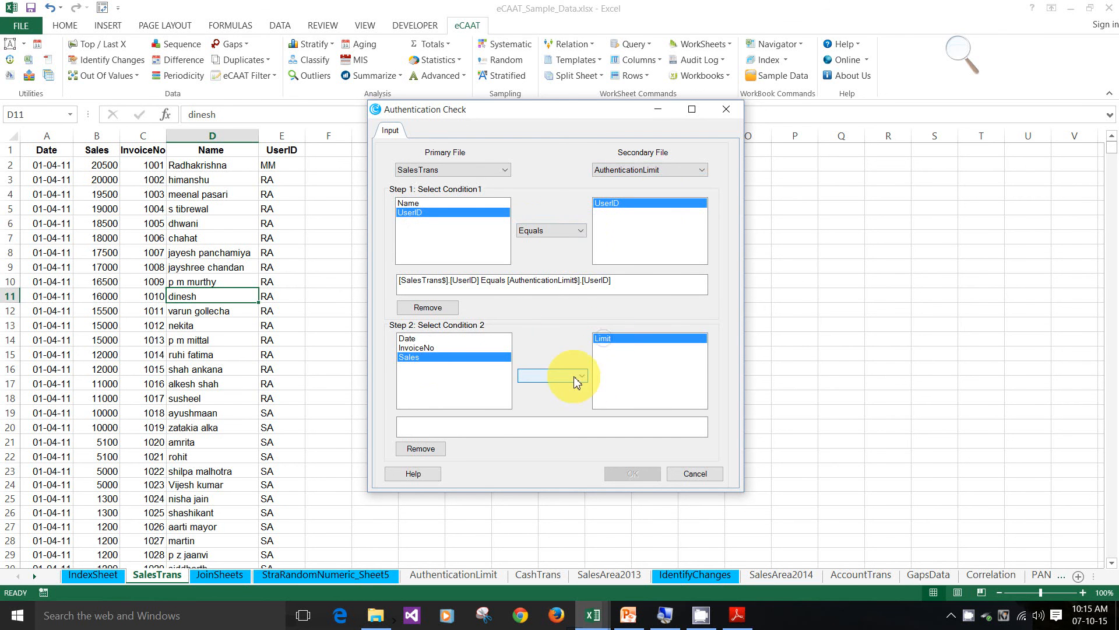
{"action": "left_click", "coordinate": [582, 380]}
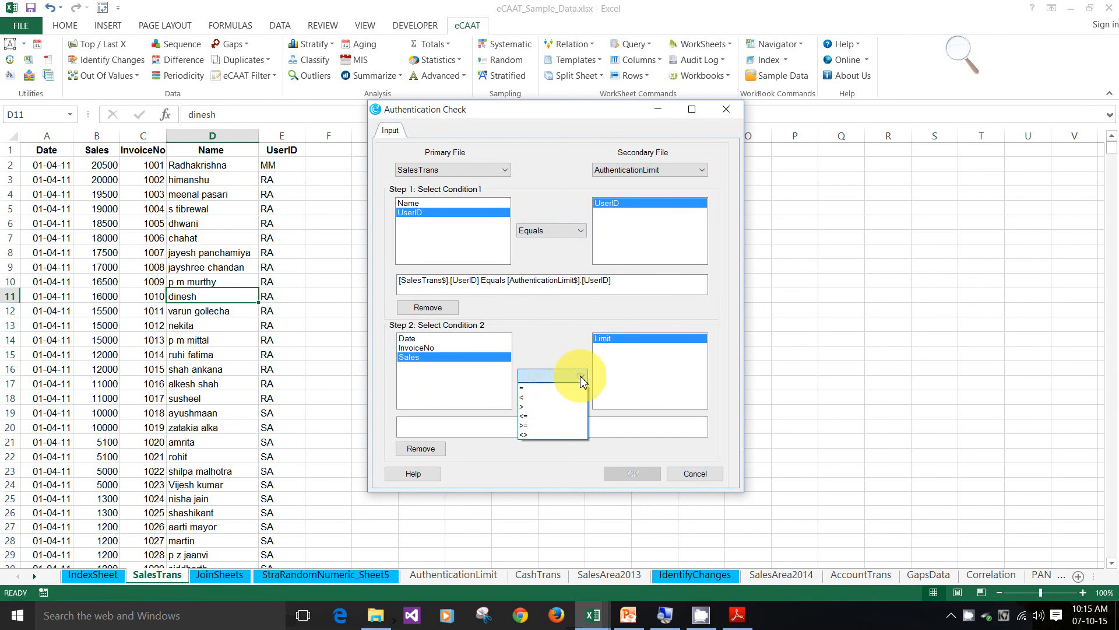
{"action": "left_click", "coordinate": [550, 405]}
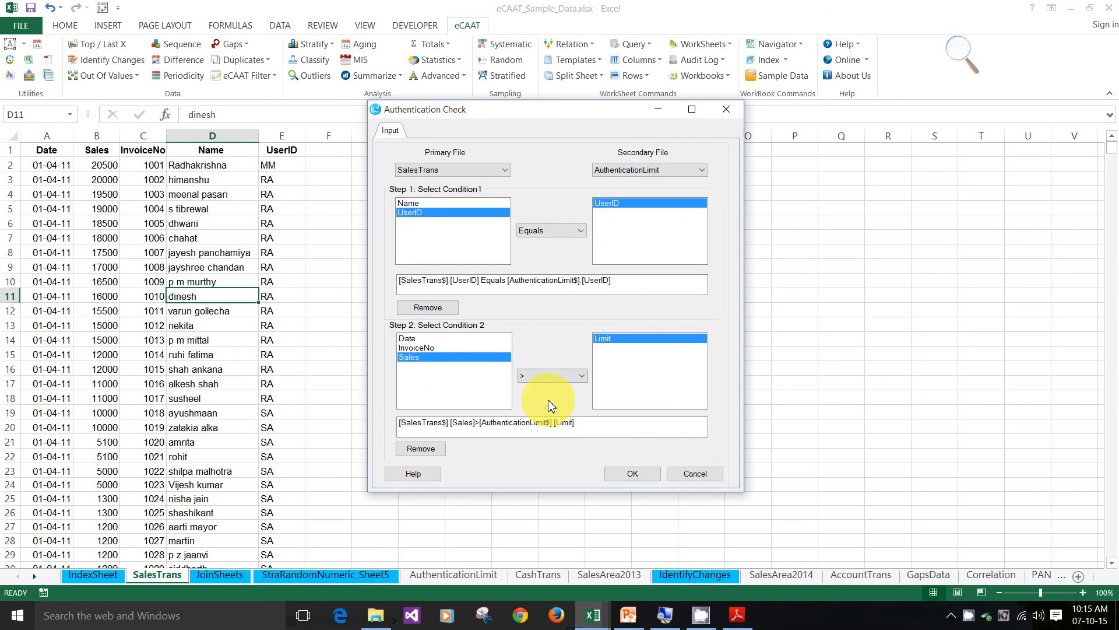
Run the Authentication Check, review the sales exceeding the user limits in the enlarged results window, and close the results
{"action": "left_click", "coordinate": [629, 477]}
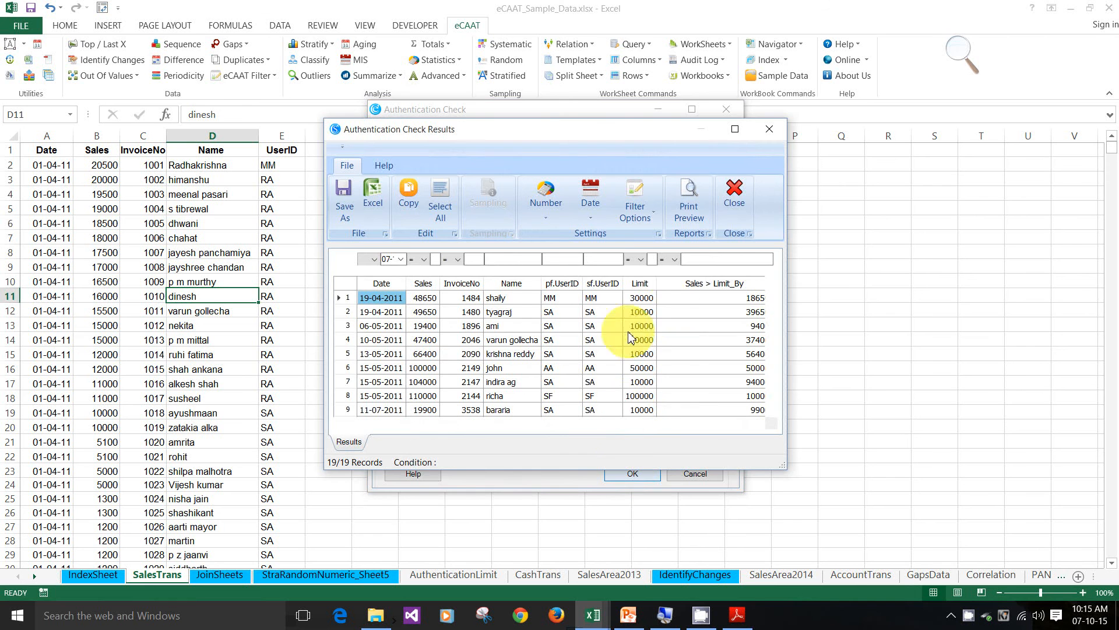
{"action": "left_click", "coordinate": [735, 130]}
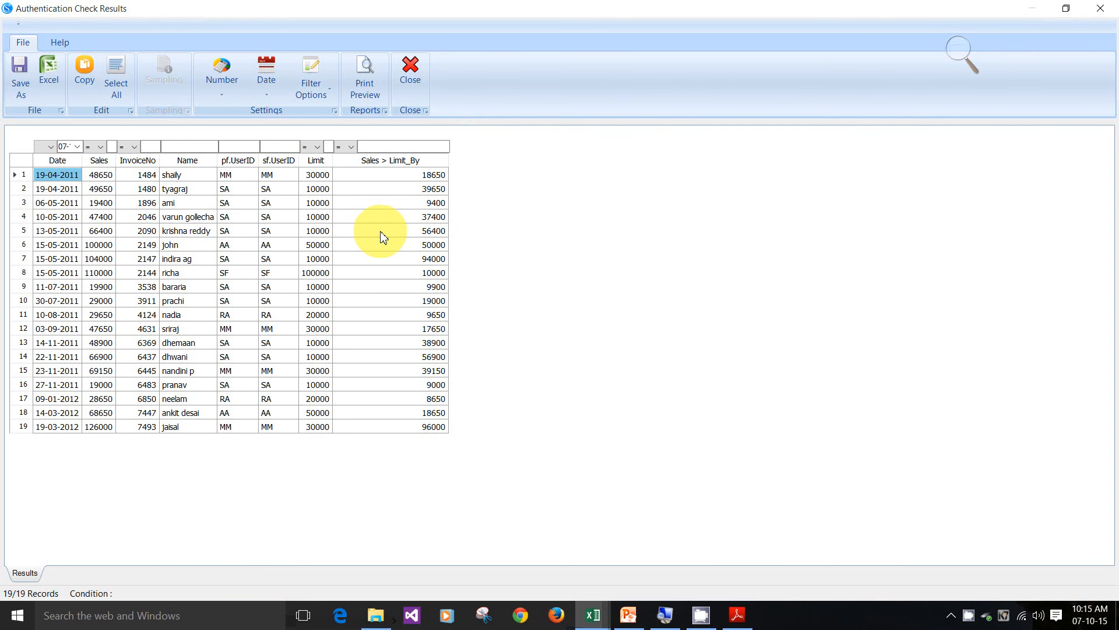
{"action": "left_click", "coordinate": [413, 80]}
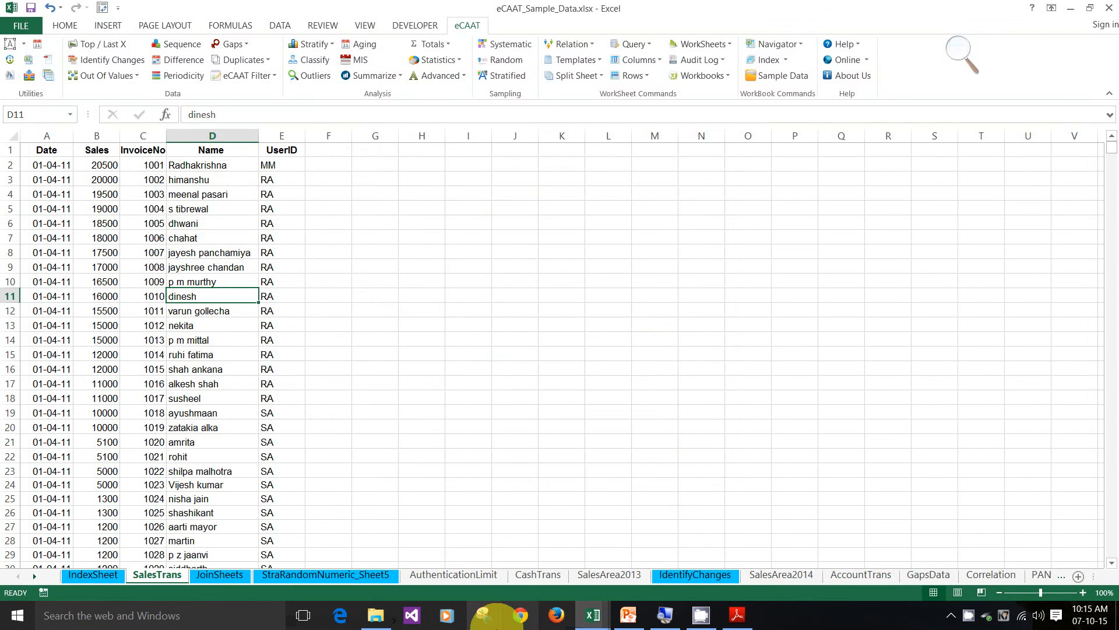
Open the DemoDataScheduleVI.xlsx workbook from the eCAAT SampleDataNew folder in File Explorer
{"action": "left_click", "coordinate": [377, 615]}
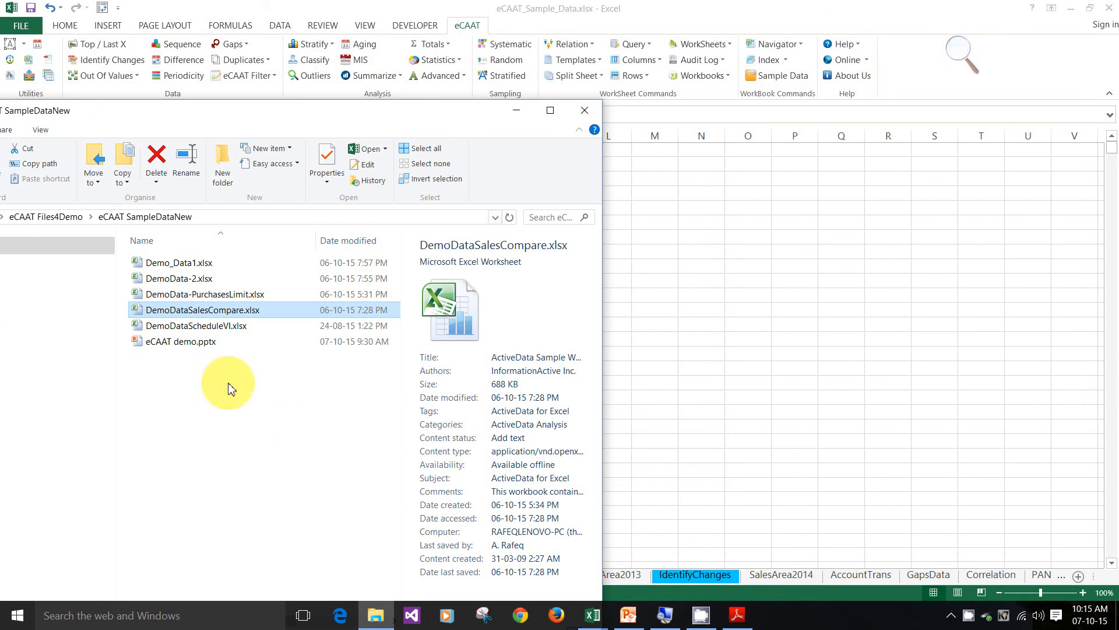
{"action": "double_click", "coordinate": [191, 328]}
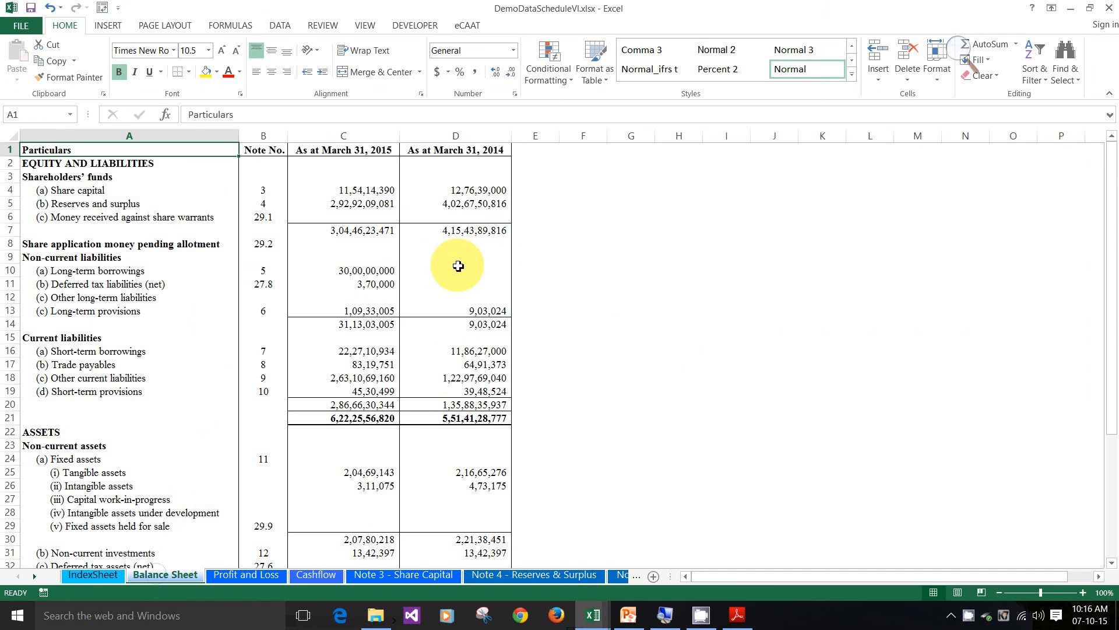
Run an Analytical Review on the Balance Sheet with As at March 31, 2014 as latest values and As at March 31, 2015 as comparative values
{"action": "left_click", "coordinate": [469, 26]}
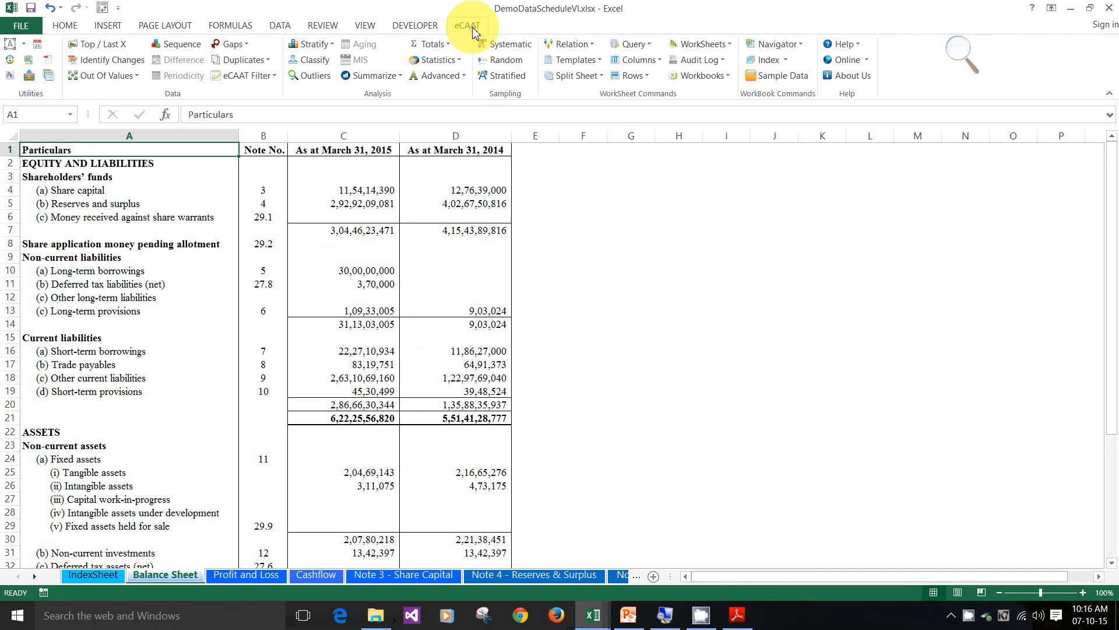
{"action": "left_click", "coordinate": [600, 60]}
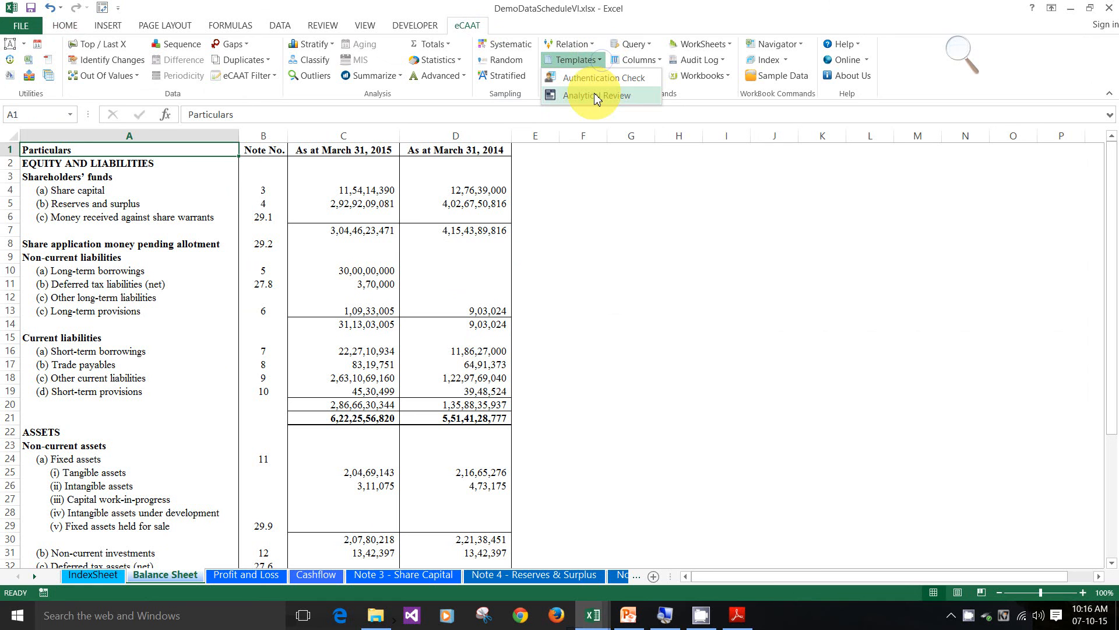
{"action": "left_click", "coordinate": [594, 100]}
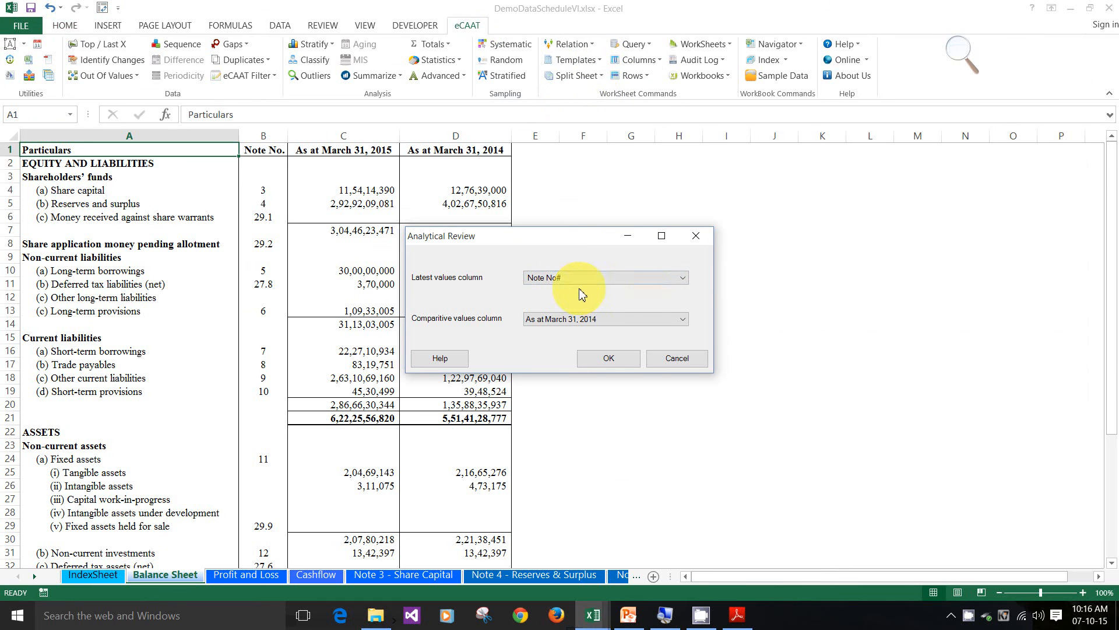
{"action": "left_click", "coordinate": [684, 280]}
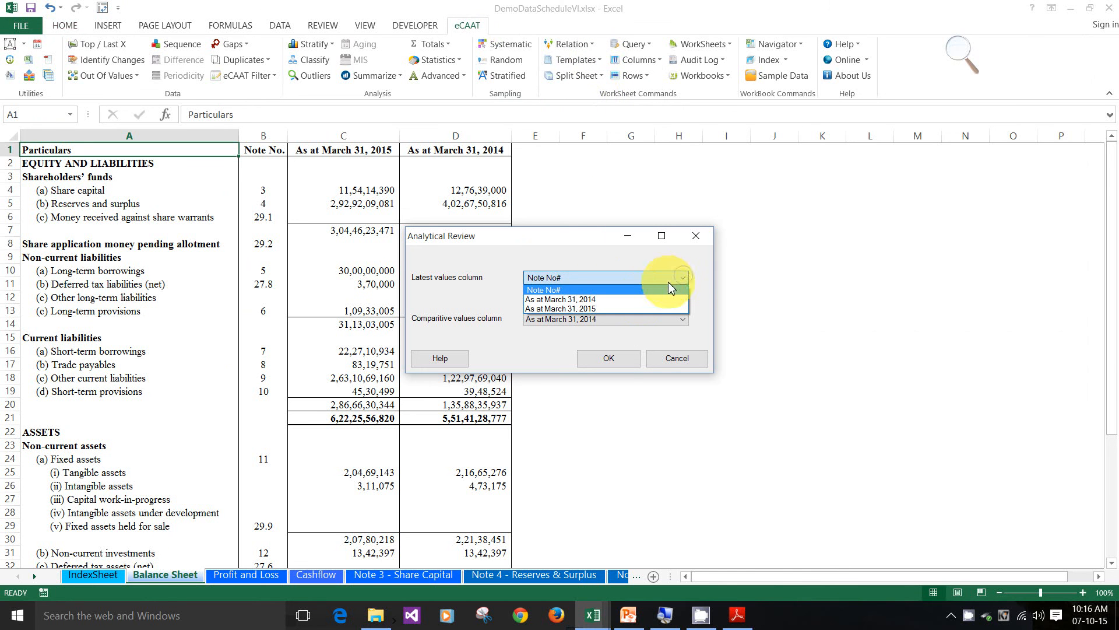
{"action": "left_click", "coordinate": [643, 304]}
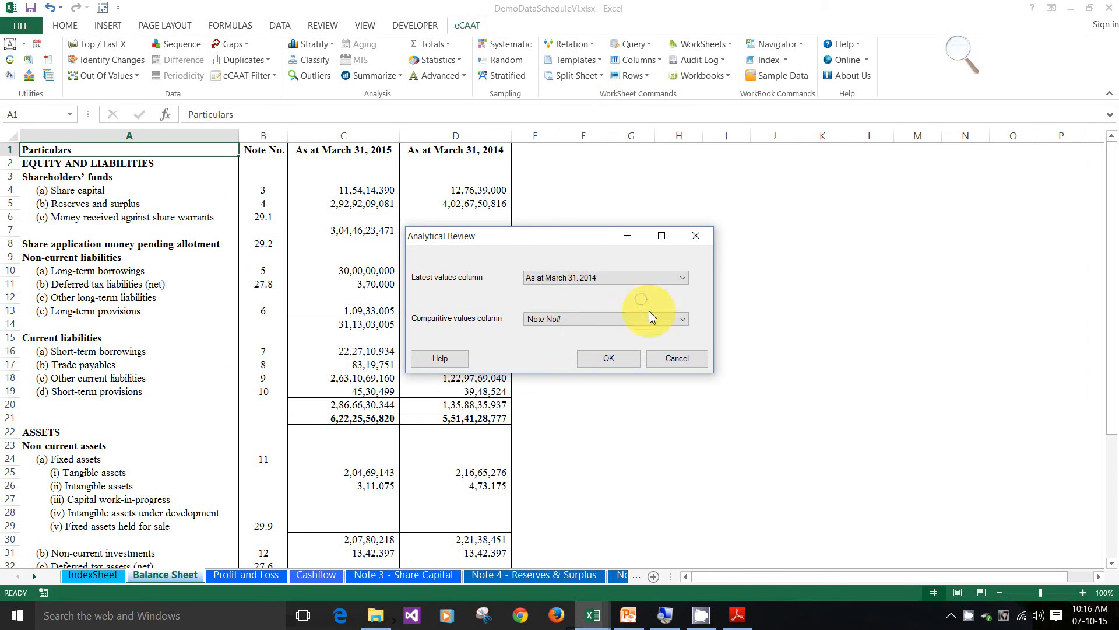
{"action": "left_click", "coordinate": [683, 319]}
{"action": "left_click", "coordinate": [577, 342]}
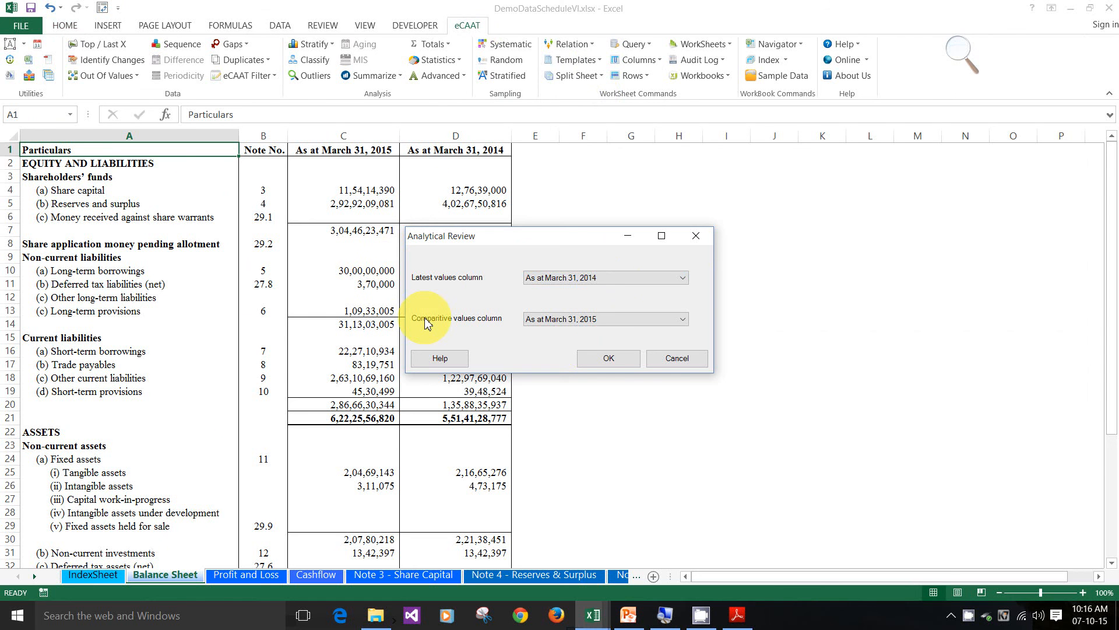
{"action": "left_click", "coordinate": [609, 356]}
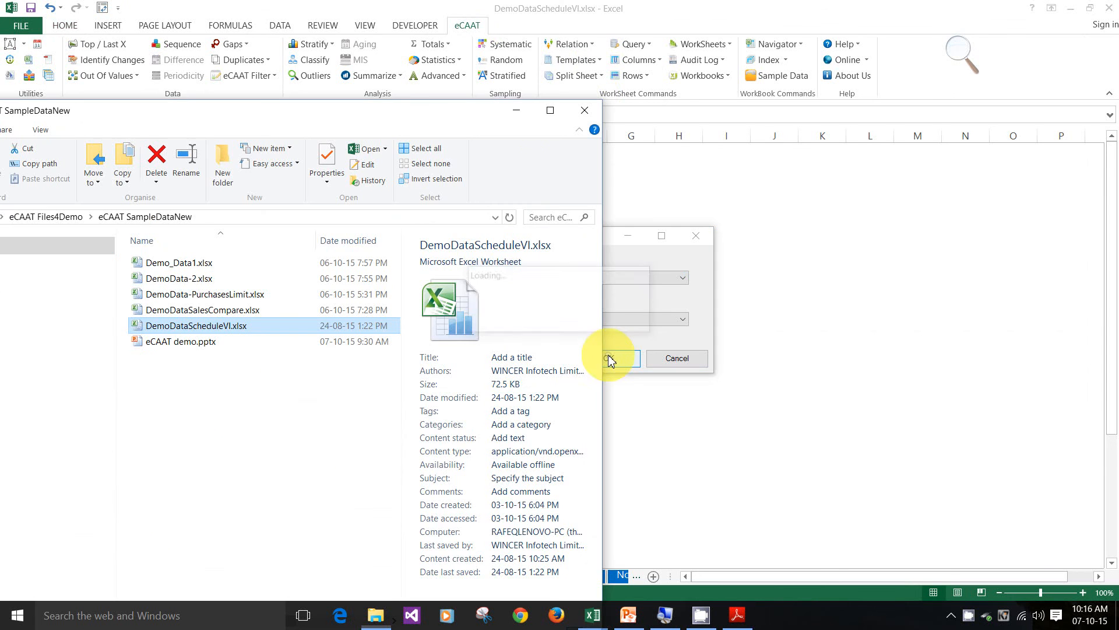
{"action": "left_click", "coordinate": [516, 113]}
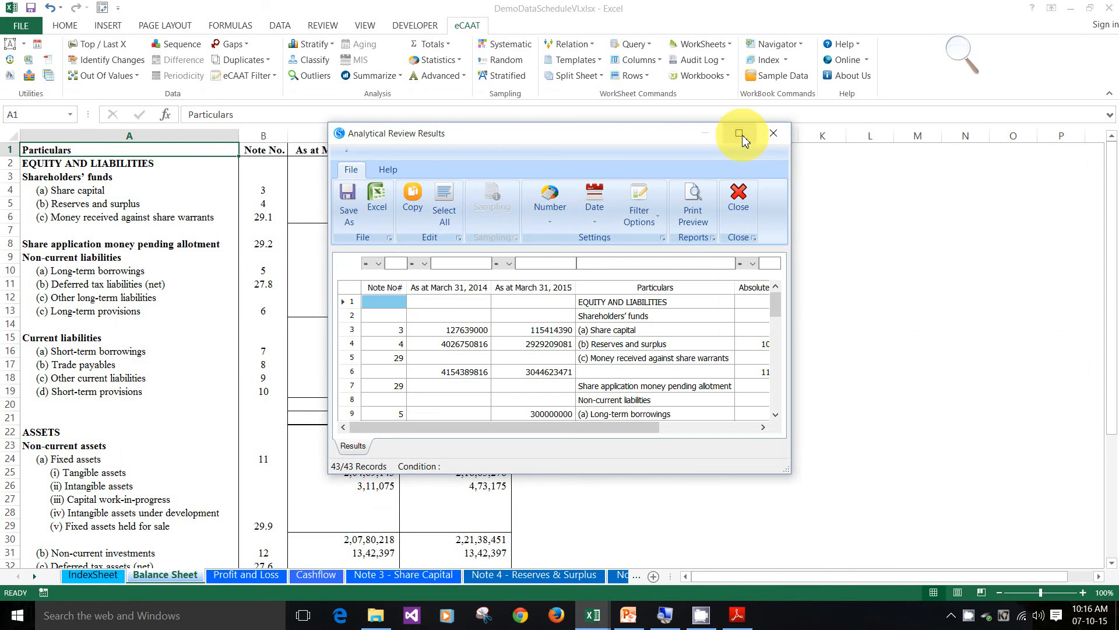
Examine the absolute and percentage differences for share capital and the remaining items in the enlarged Analytical Review results, then close them
{"action": "left_click", "coordinate": [739, 133]}
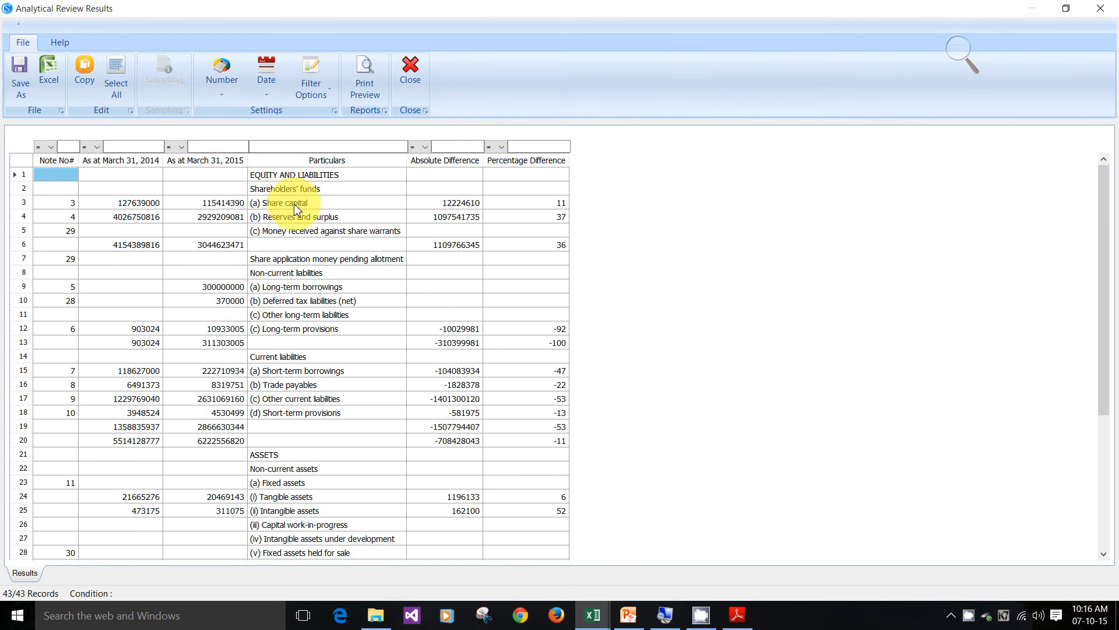
{"action": "left_click", "coordinate": [117, 207]}
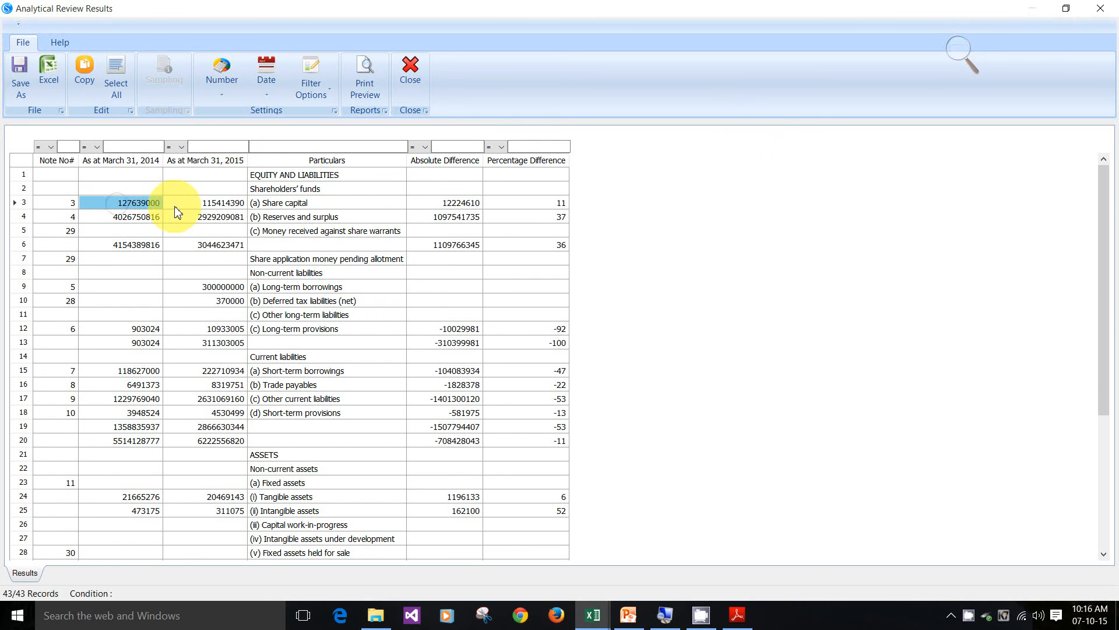
{"action": "left_click", "coordinate": [225, 204]}
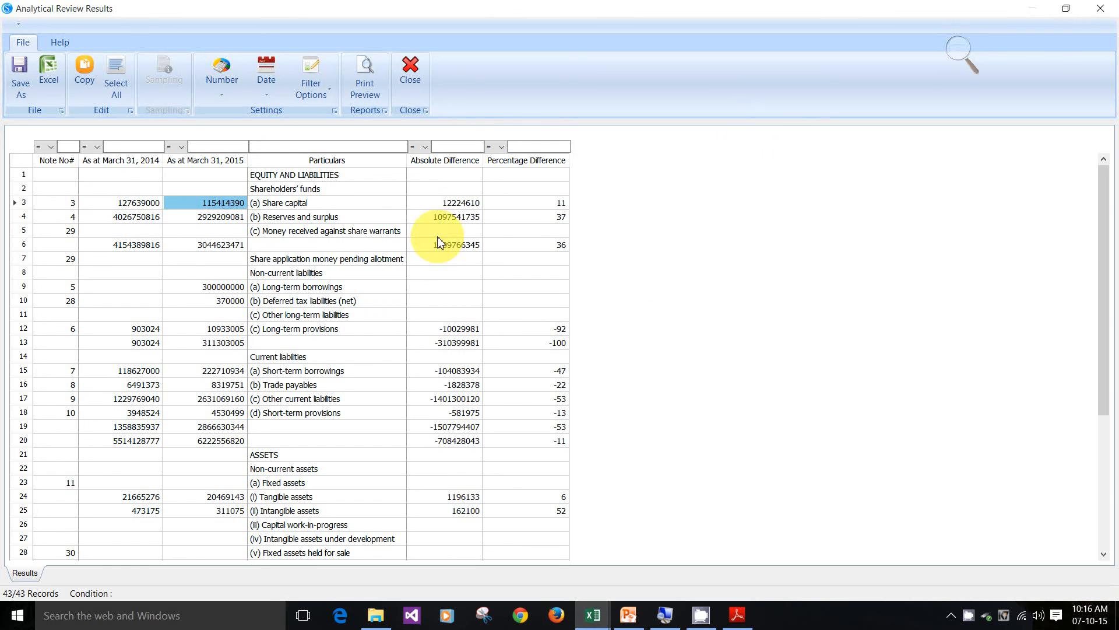
{"action": "left_click", "coordinate": [444, 203]}
{"action": "left_click", "coordinate": [551, 203]}
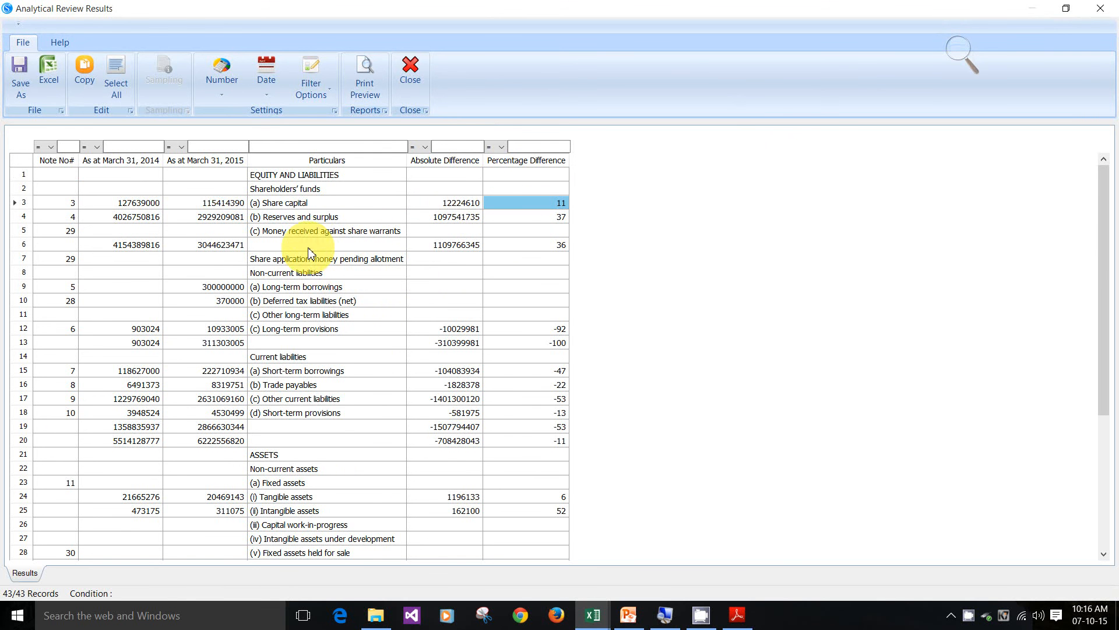
{"action": "scroll", "coordinate": [306, 256], "scroll_direction": "down", "scroll_amount": 4}
{"action": "scroll", "coordinate": [306, 262], "scroll_direction": "down", "scroll_amount": 1}
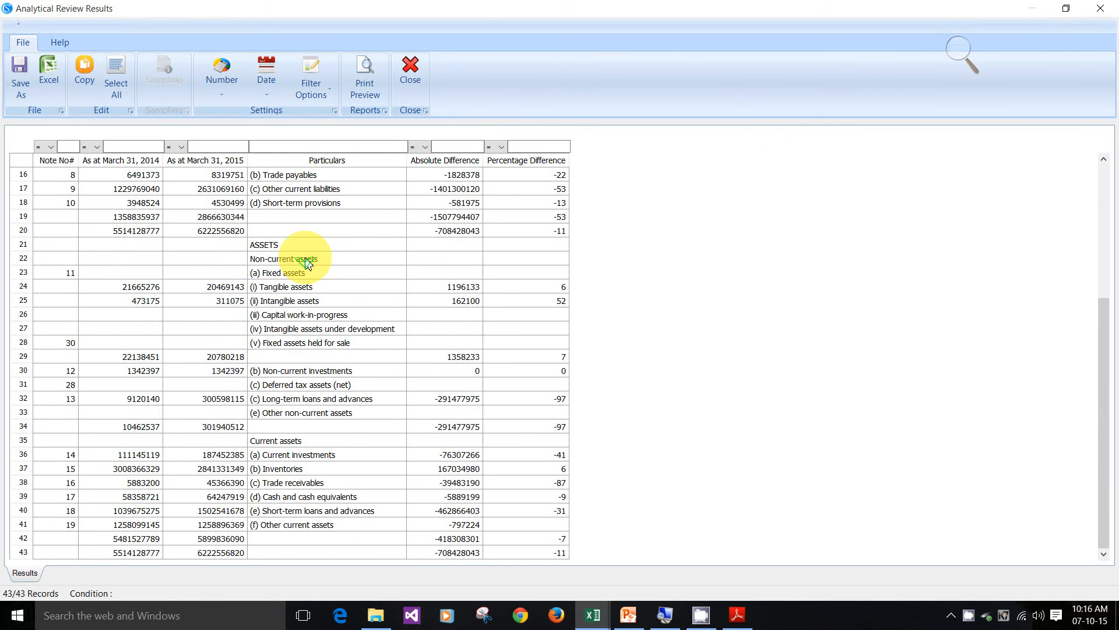
{"action": "scroll", "coordinate": [306, 262], "scroll_direction": "up", "scroll_amount": 5}
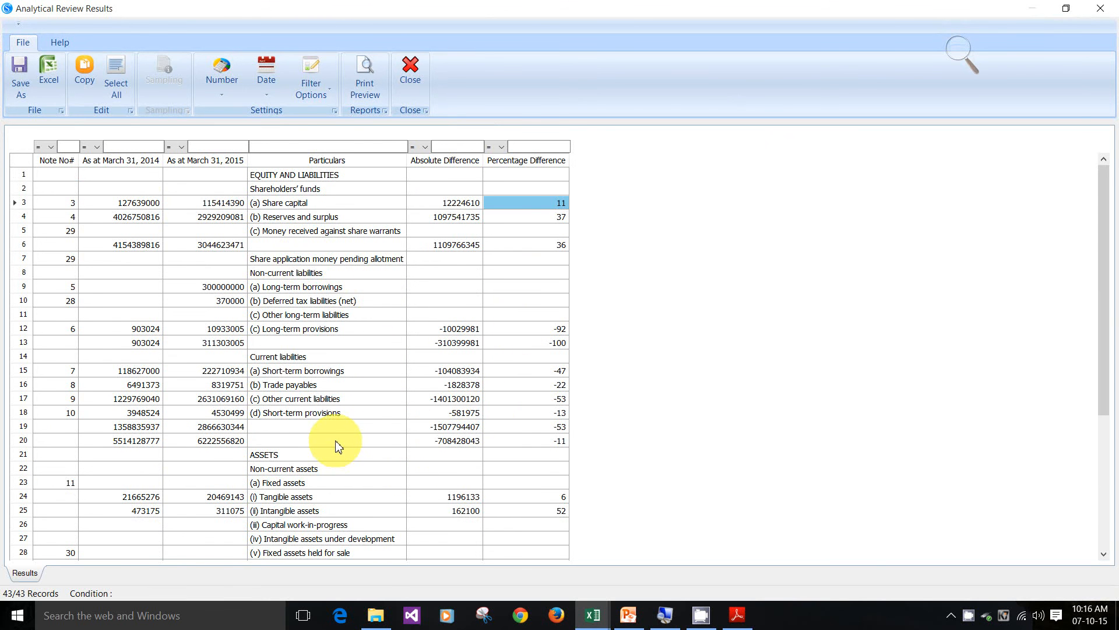
{"action": "left_click", "coordinate": [412, 74]}
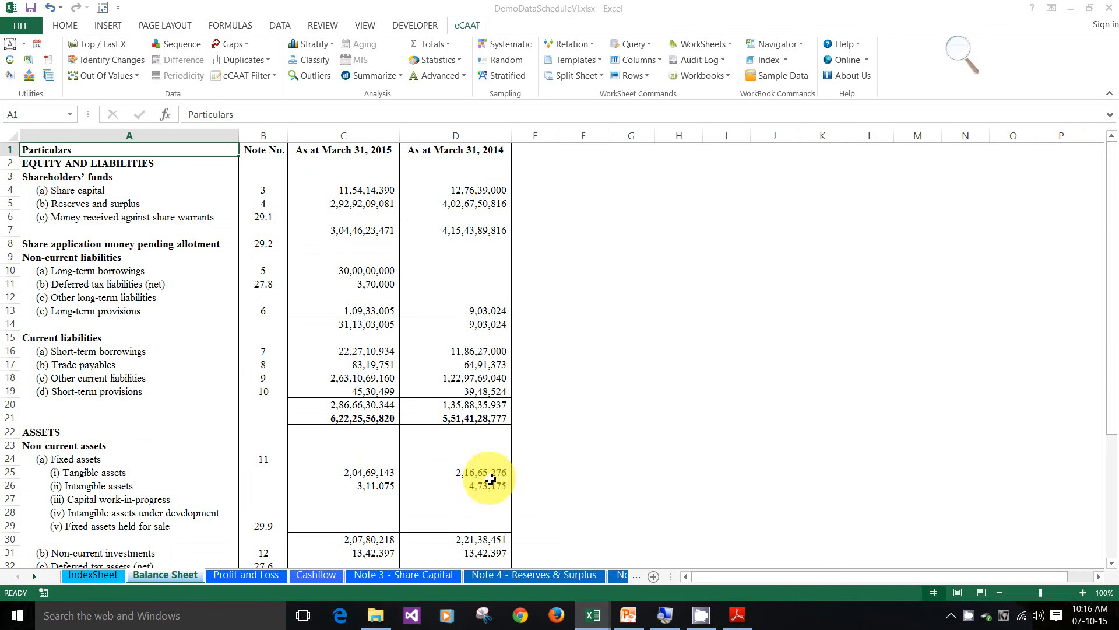
Close the DemoDataScheduleVI.xlsx workbook and switch to the eCAAT demo.pptx presentation in PowerPoint
{"action": "left_click", "coordinate": [1101, 11]}
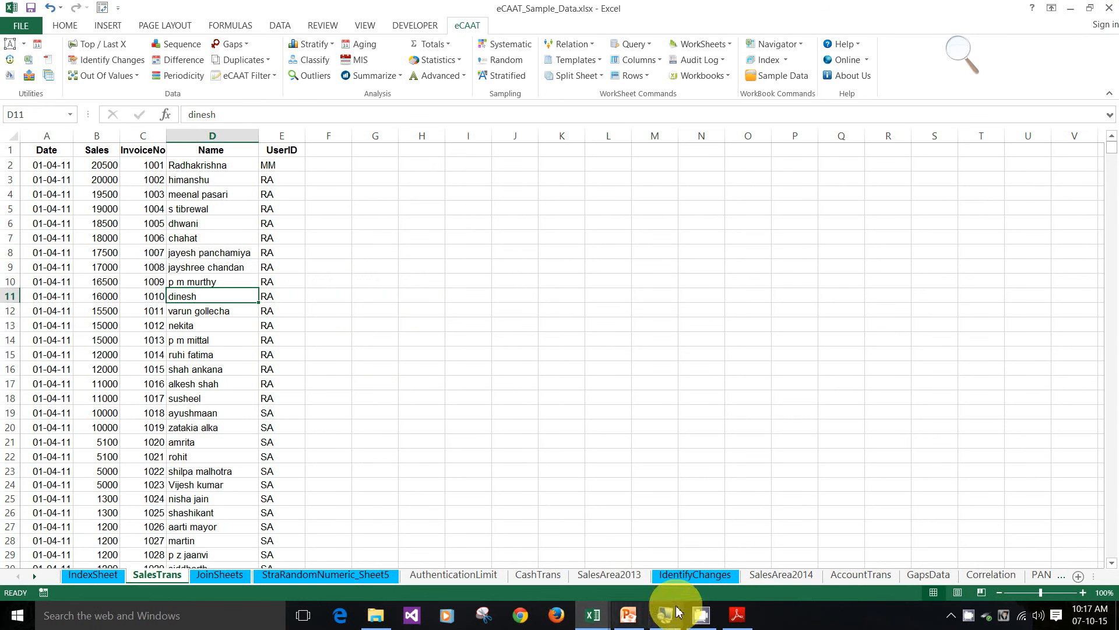
{"action": "left_click", "coordinate": [630, 623]}
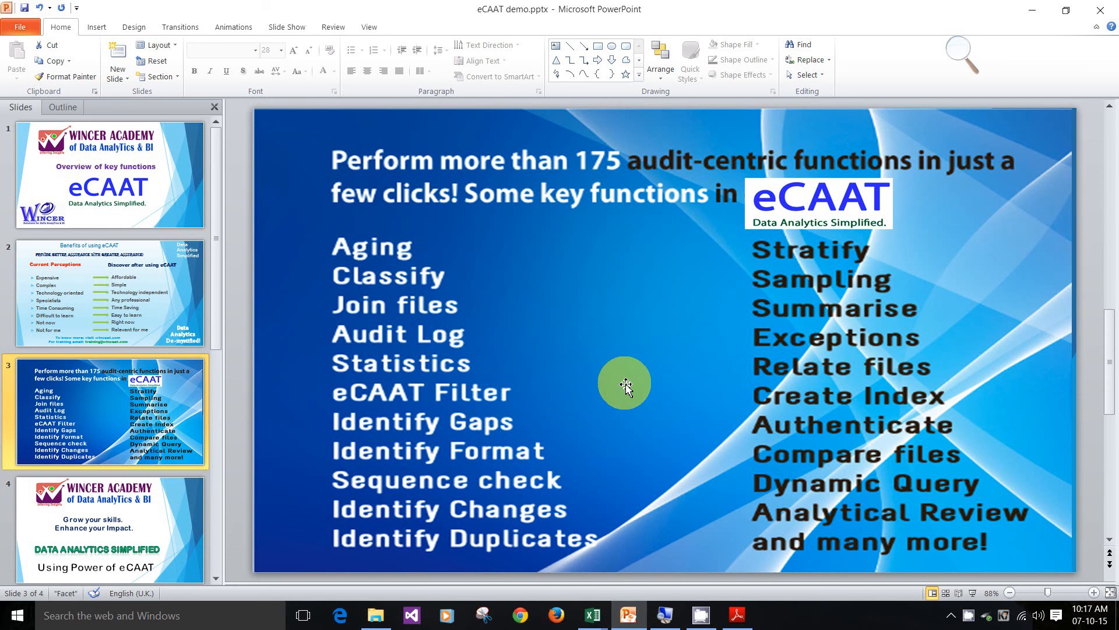